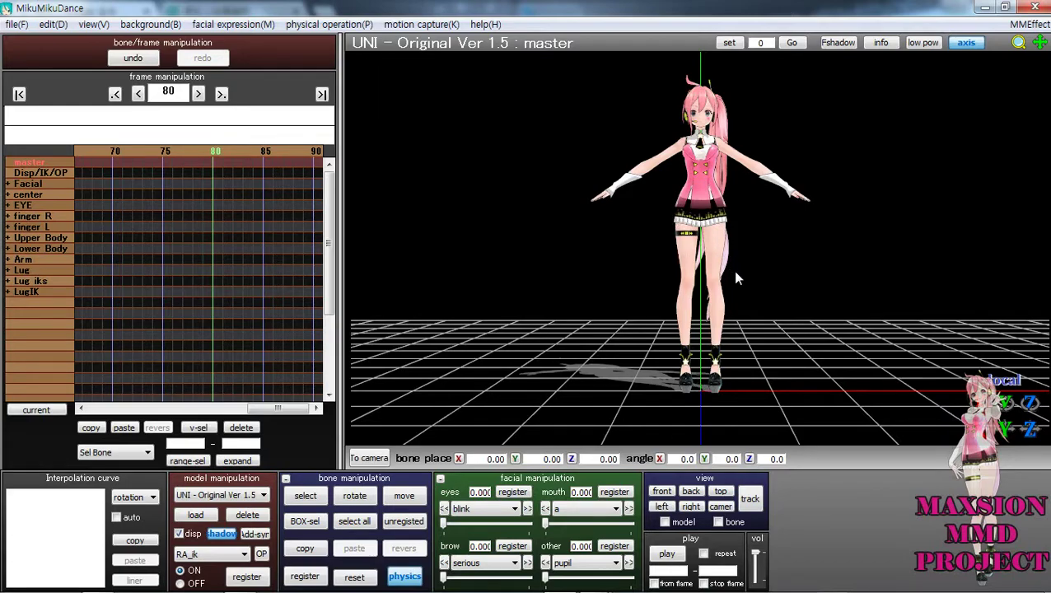
Switch to Chrome and show the image results for the 콘티 search.
scroll(735, 279, down, 2)
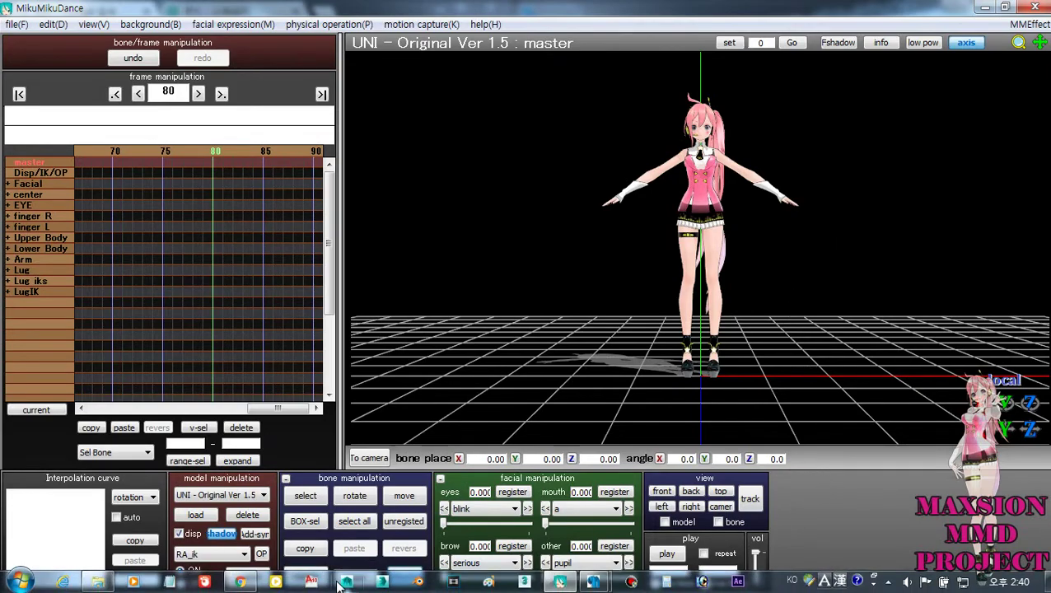
click(240, 582)
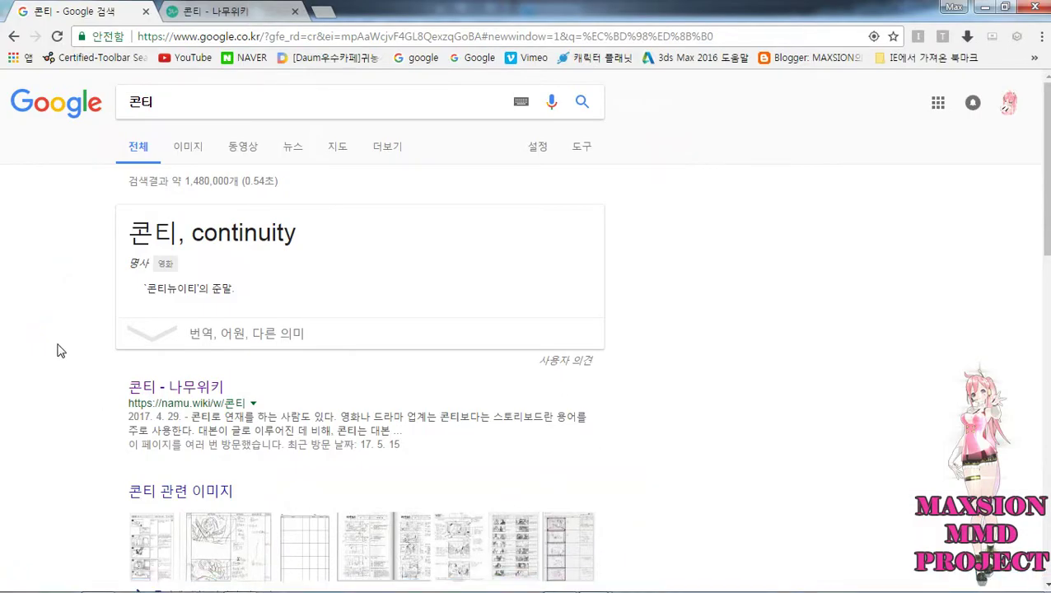
scroll(57, 350, down, 1)
scroll(56, 350, up, 1)
scroll(57, 351, down, 1)
scroll(60, 355, up, 1)
click(195, 151)
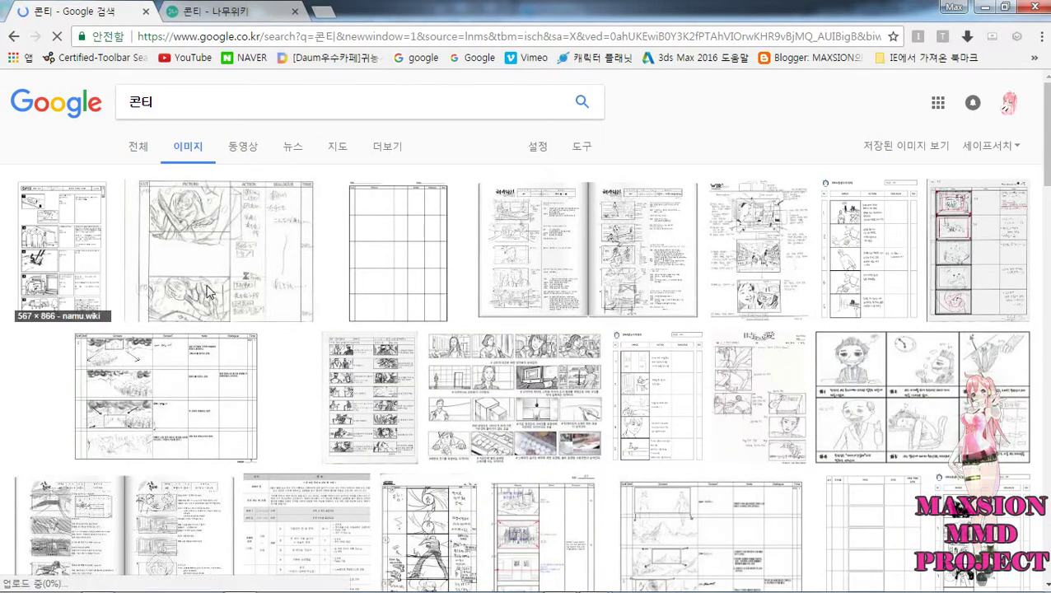
Look through the 콘티 image results for storyboard layouts and examples.
scroll(527, 330, down, 3)
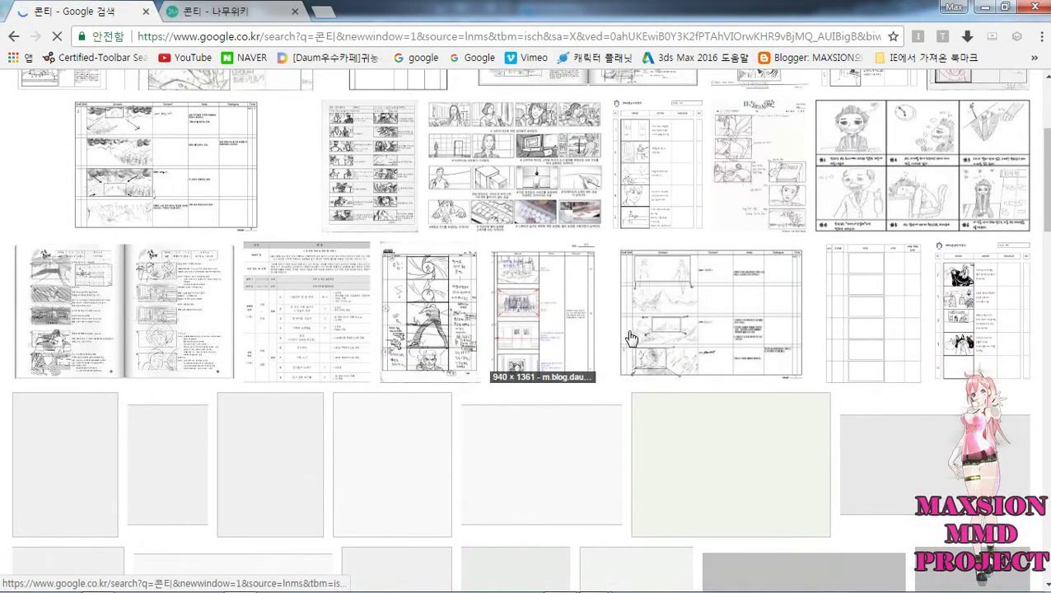
scroll(525, 354, down, 10)
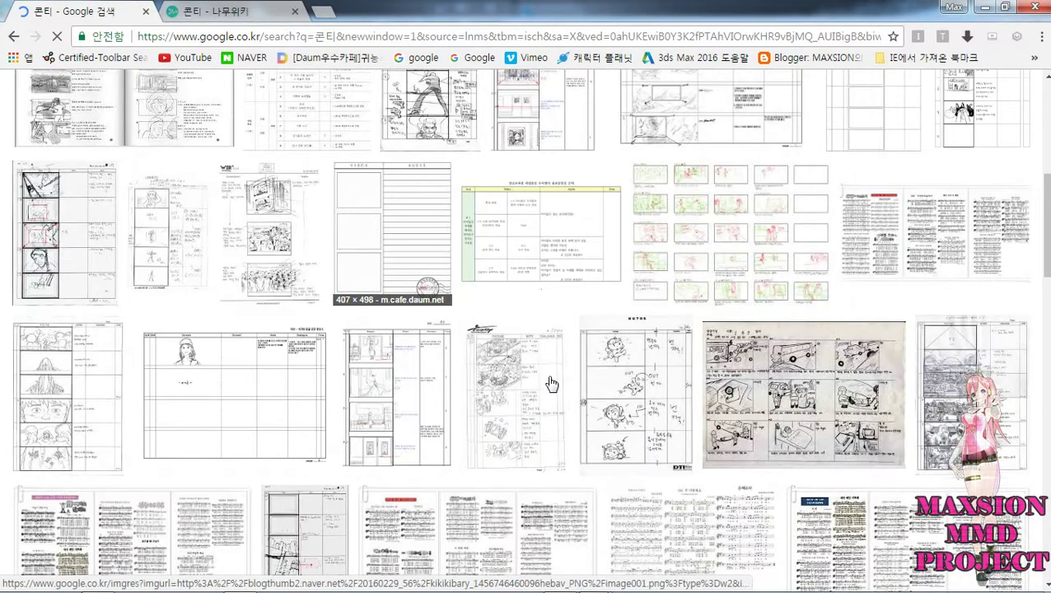
scroll(544, 379, up, 4)
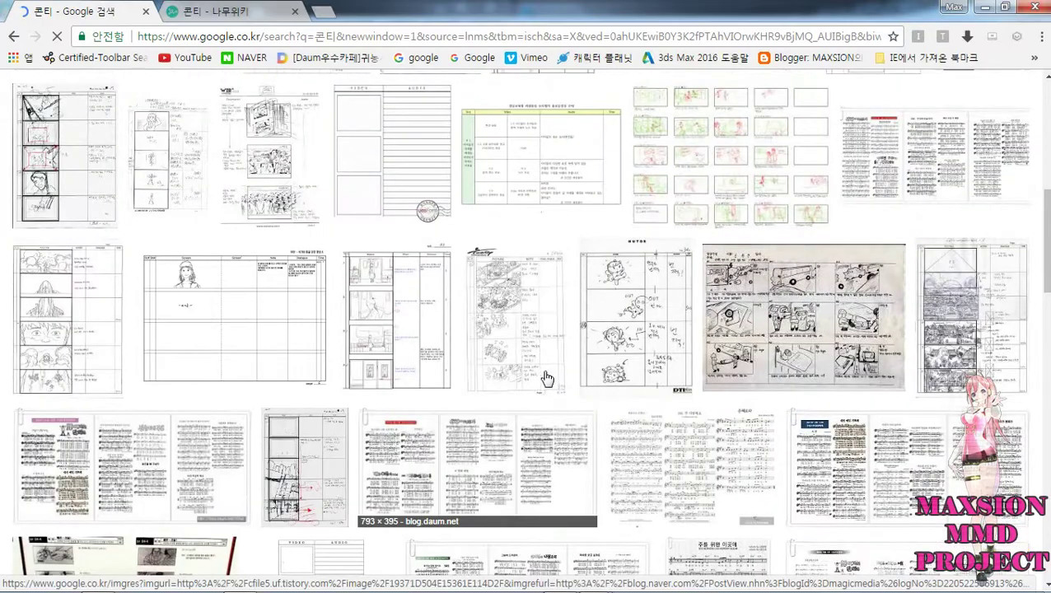
scroll(543, 377, down, 5)
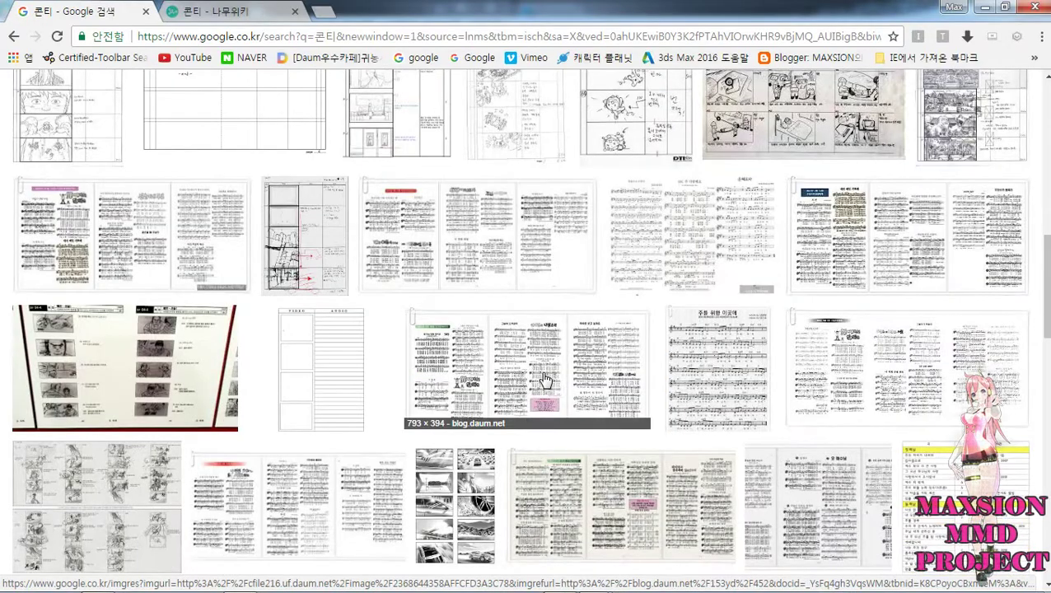
scroll(544, 379, up, 3)
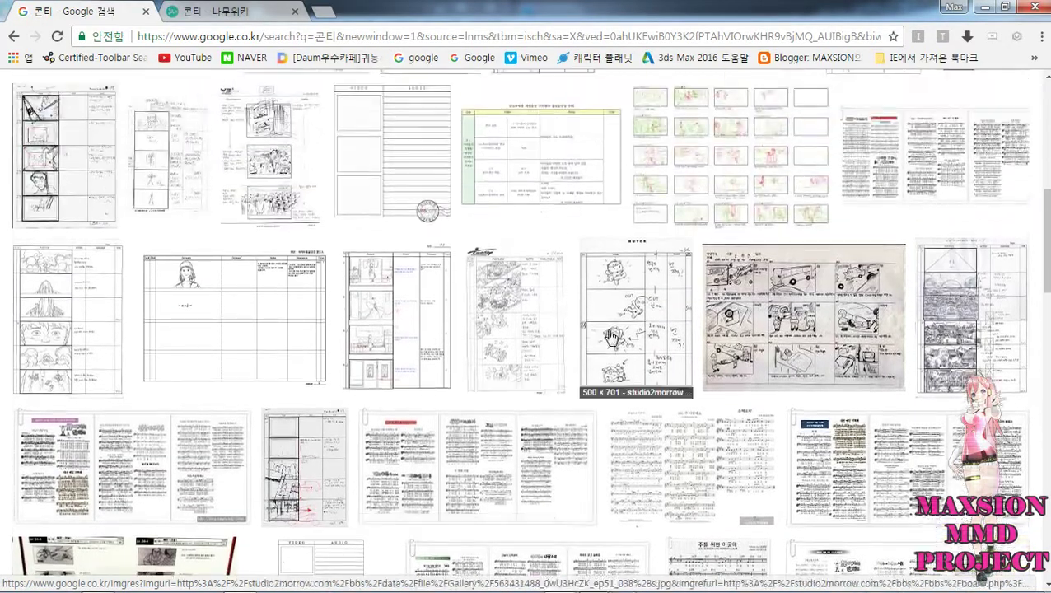
scroll(633, 330, up, 10)
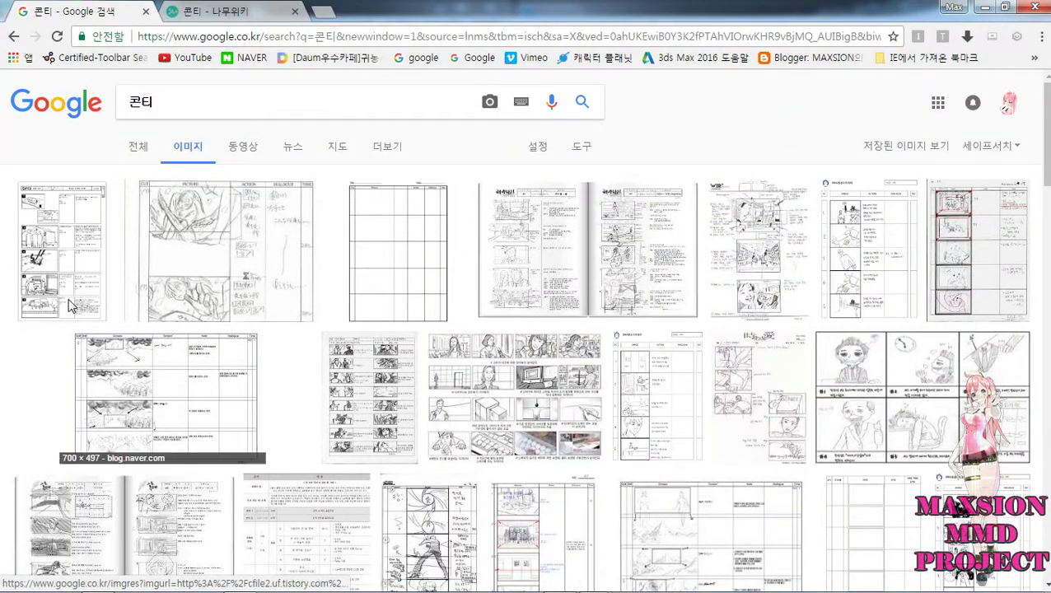
Return to all search results for 콘티 and open the 나무위키 article on it.
click(140, 146)
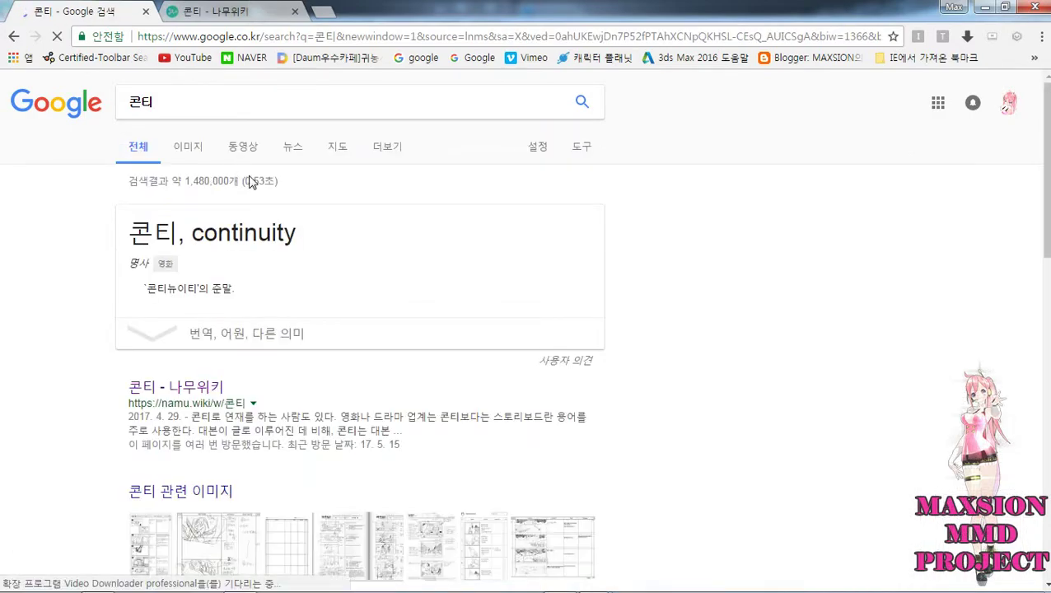
scroll(35, 260, down, 1)
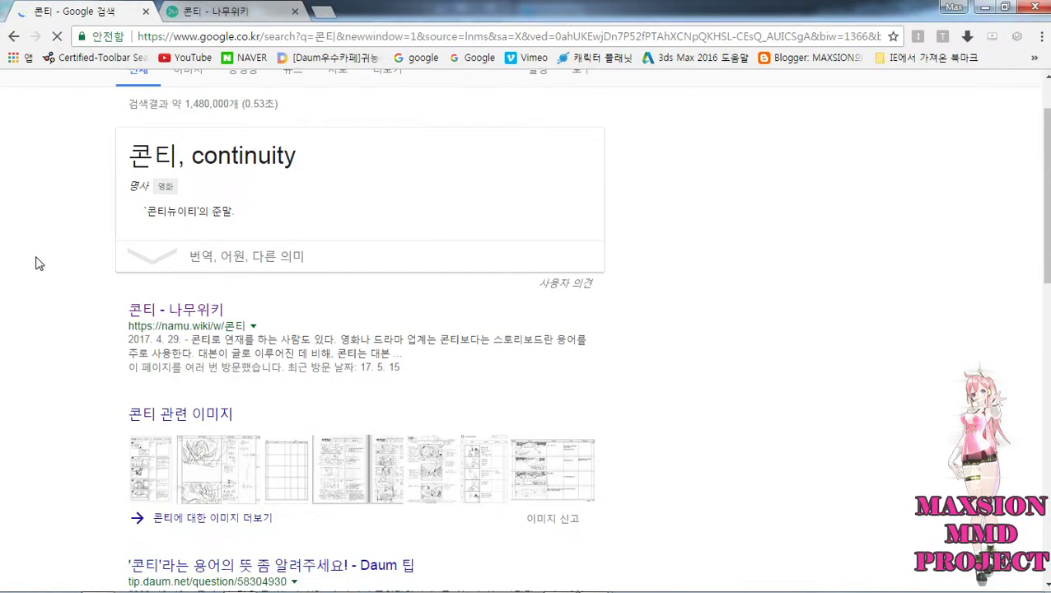
click(189, 320)
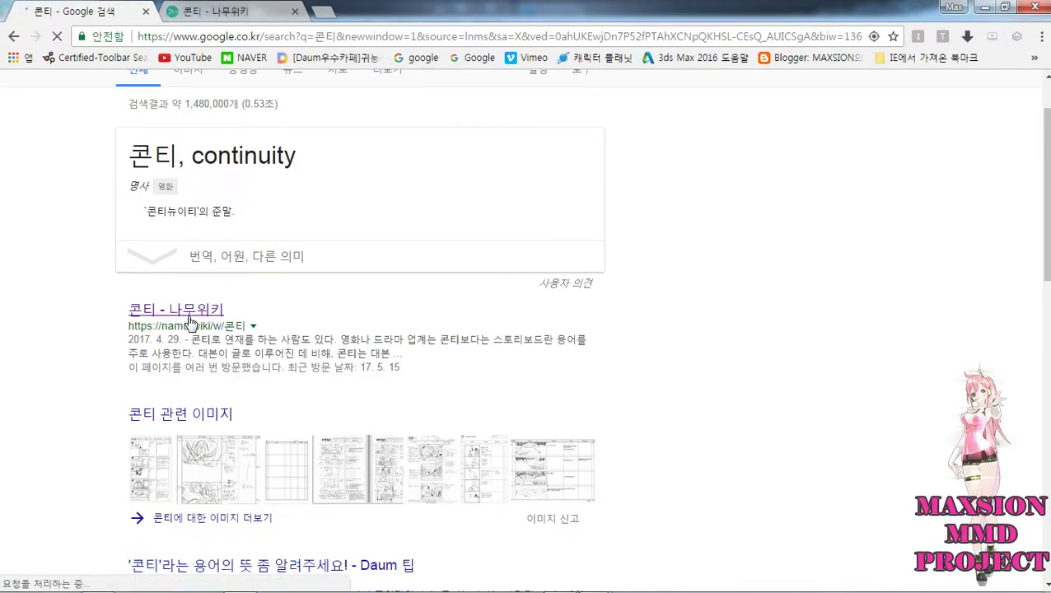
click(443, 10)
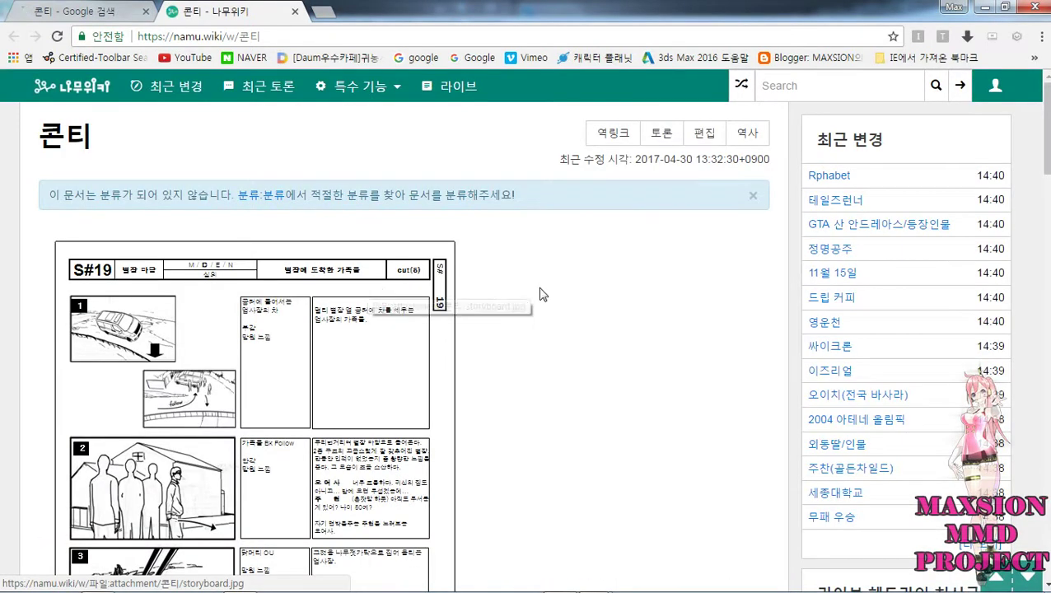
Look through the article's storyboard examples for film, animation and comics.
scroll(540, 294, down, 10)
scroll(373, 284, down, 8)
scroll(582, 288, up, 4)
scroll(585, 289, up, 15)
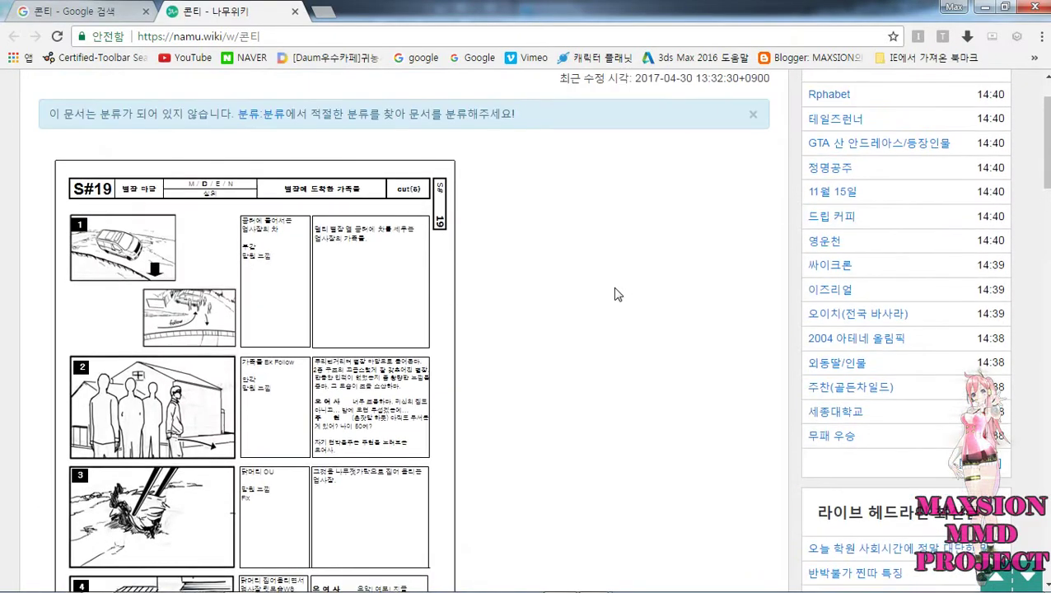
scroll(618, 295, up, 2)
scroll(616, 293, down, 5)
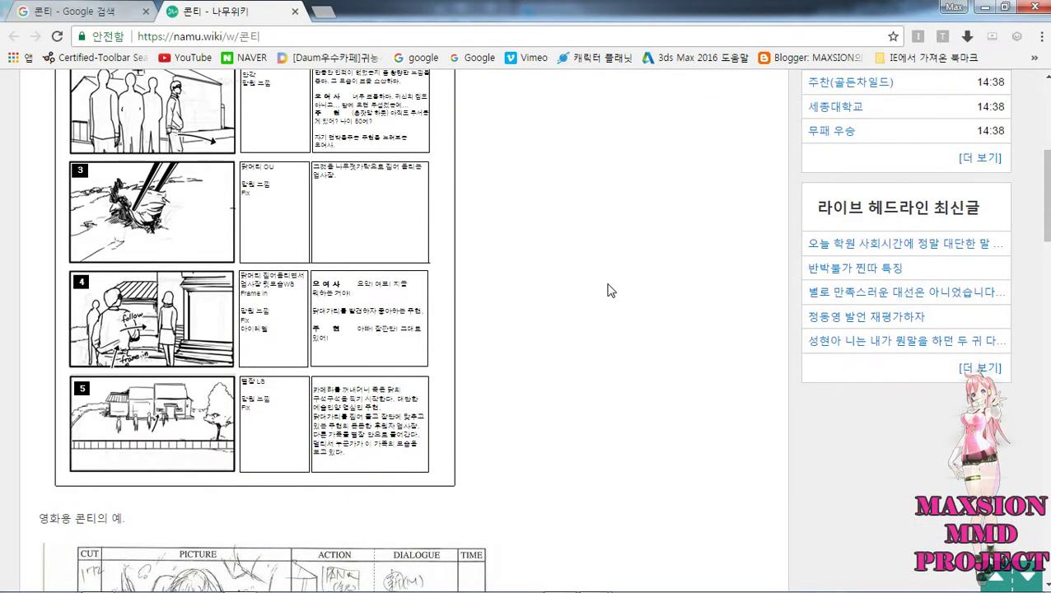
scroll(610, 290, up, 1)
scroll(219, 275, down, 3)
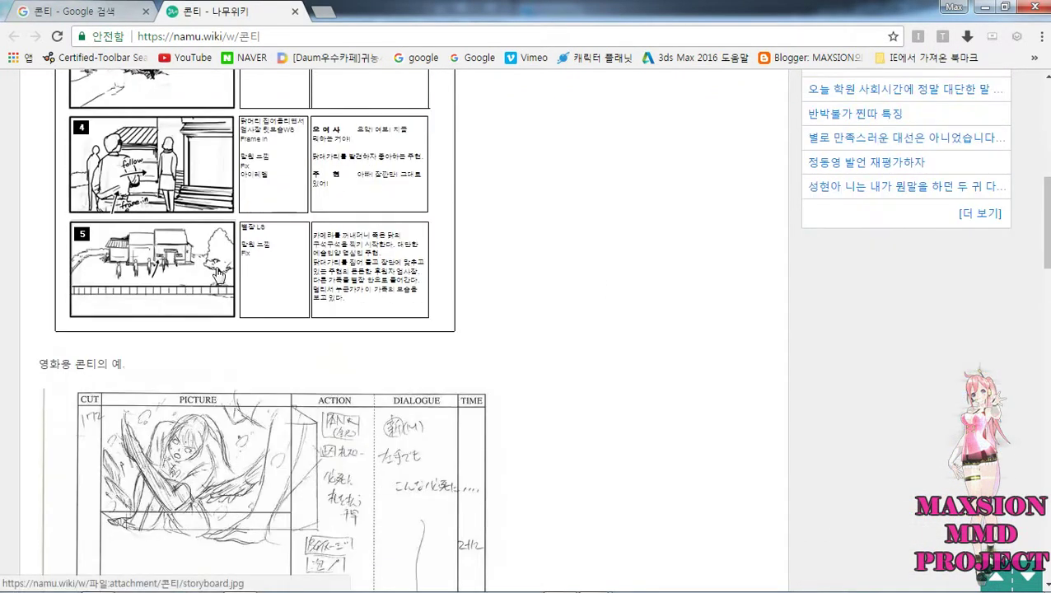
scroll(394, 251, down, 7)
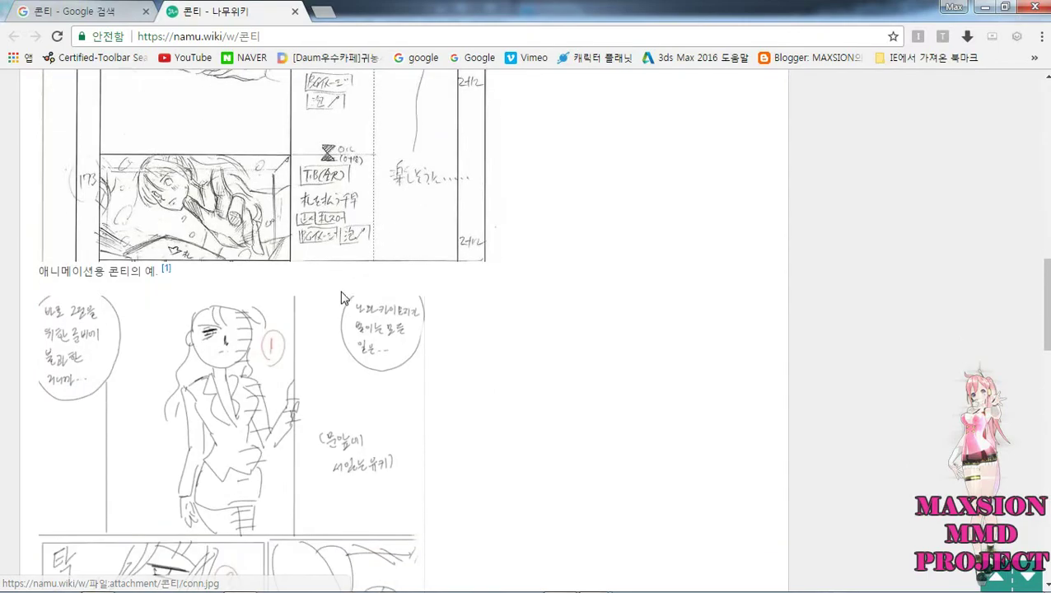
scroll(216, 340, down, 3)
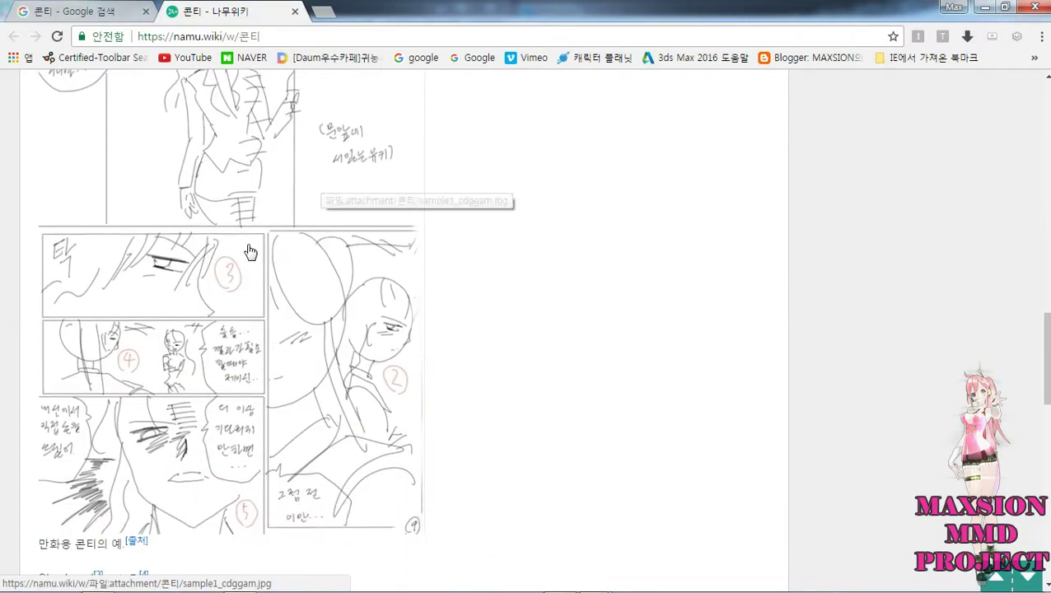
scroll(369, 375, up, 1)
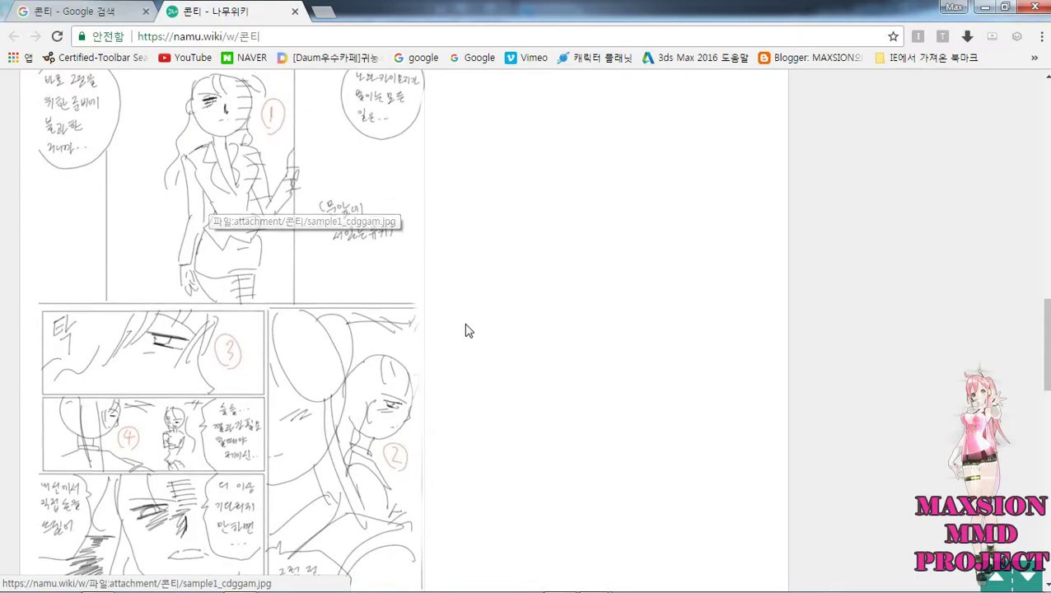
Go back over the animation example and examine the cut drawings and notes of film storyboard S#19.
scroll(465, 331, up, 5)
scroll(543, 335, up, 1)
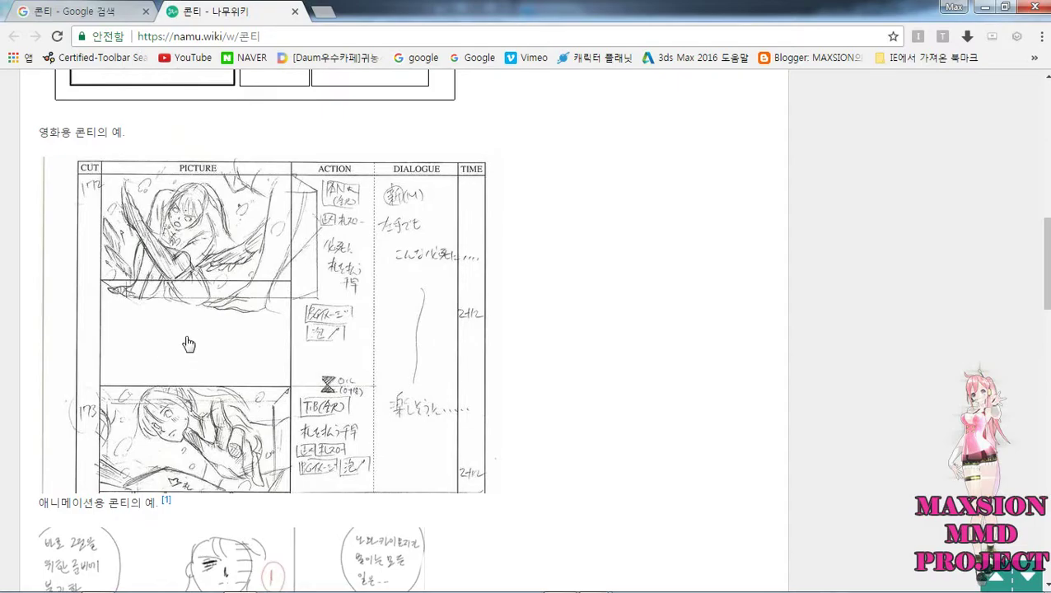
scroll(494, 313, down, 2)
scroll(470, 330, up, 8)
scroll(299, 238, up, 1)
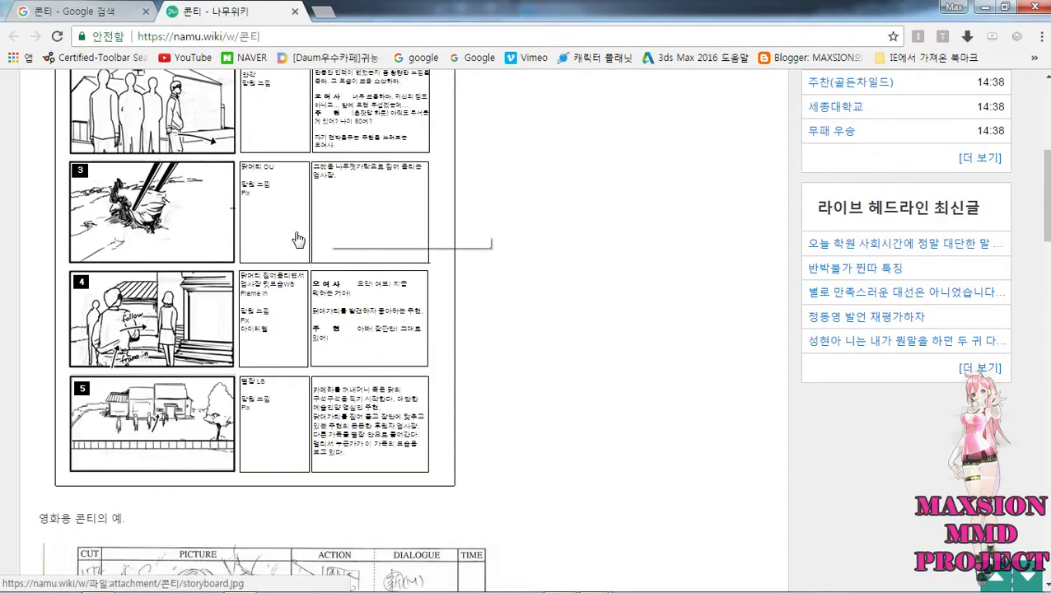
scroll(247, 231, up, 2)
scroll(212, 223, up, 1)
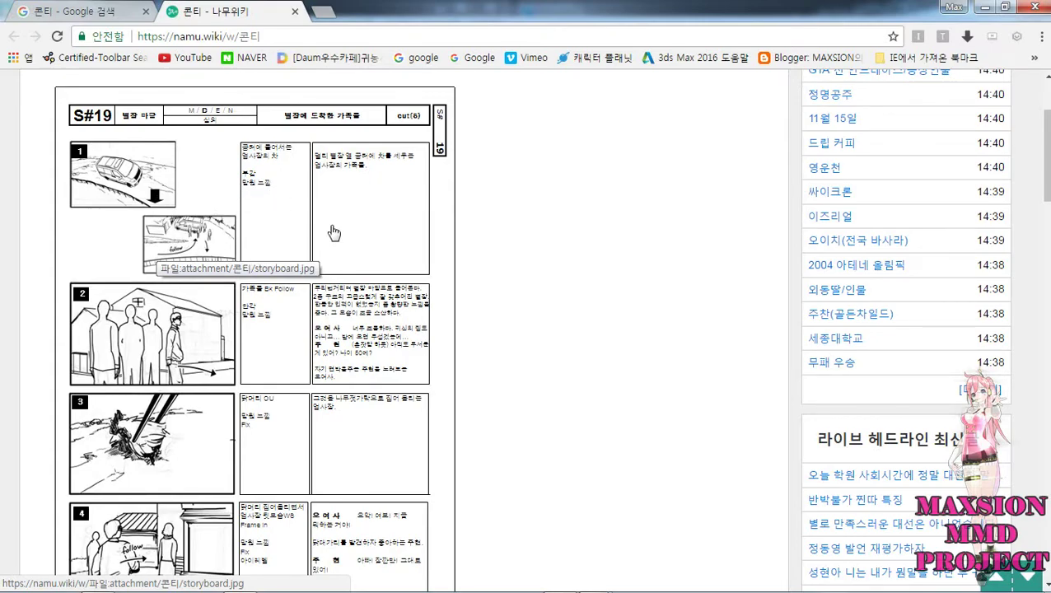
scroll(519, 240, down, 1)
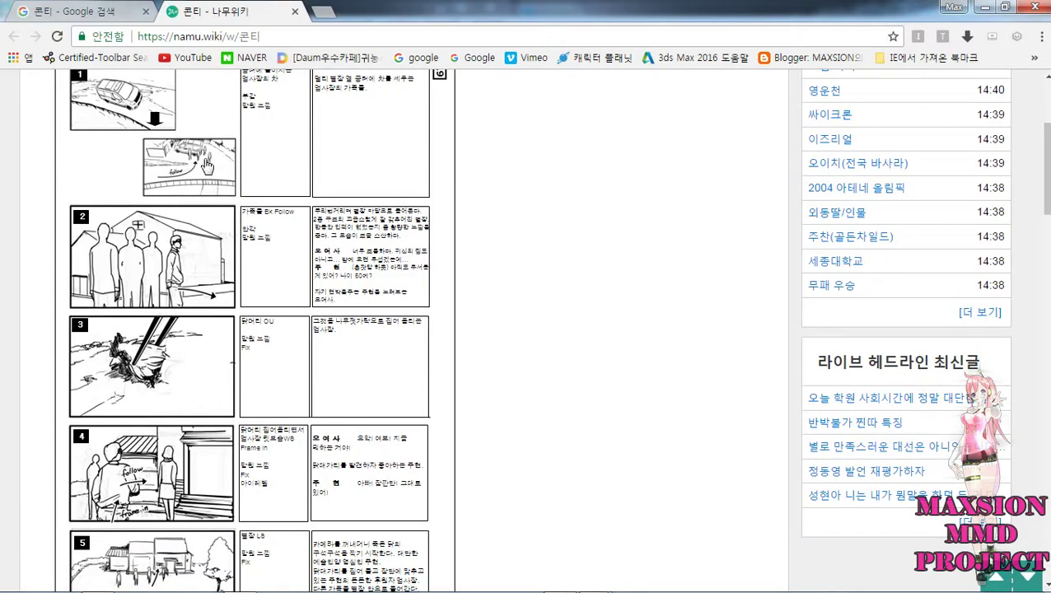
scroll(182, 206, up, 1)
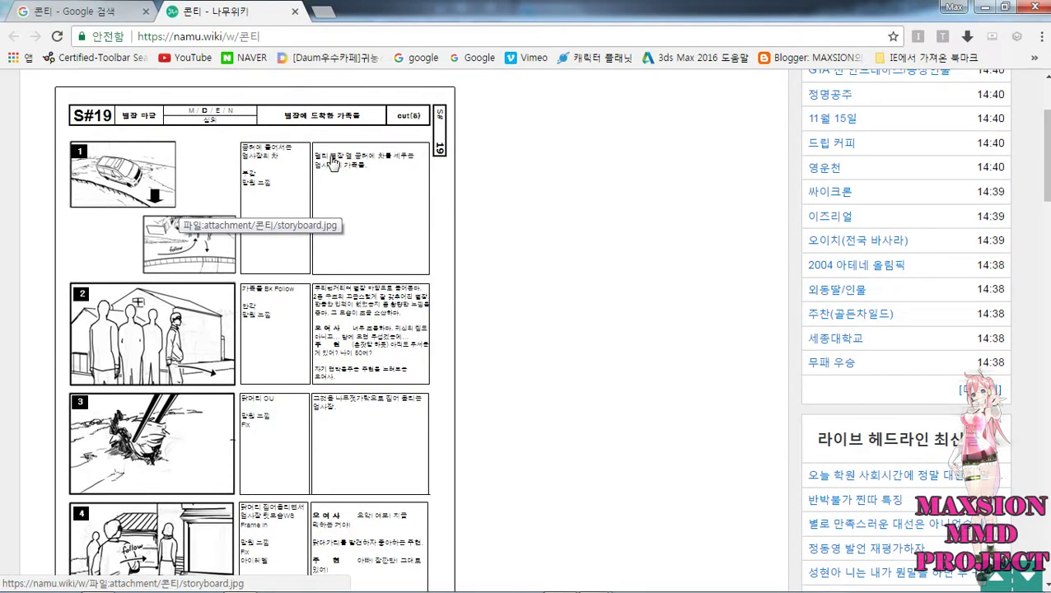
scroll(410, 152, down, 2)
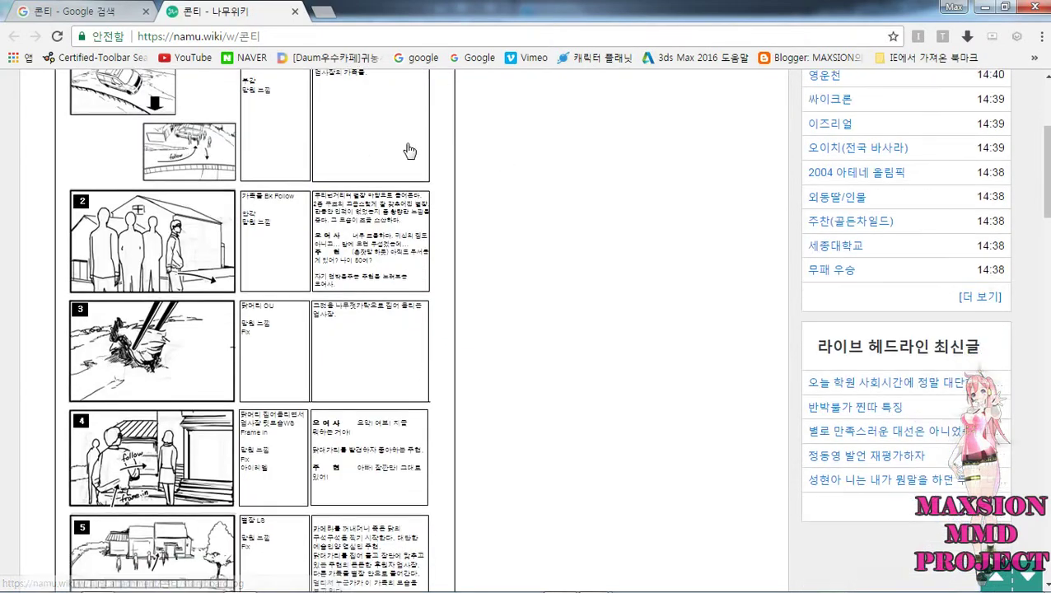
scroll(508, 165, up, 2)
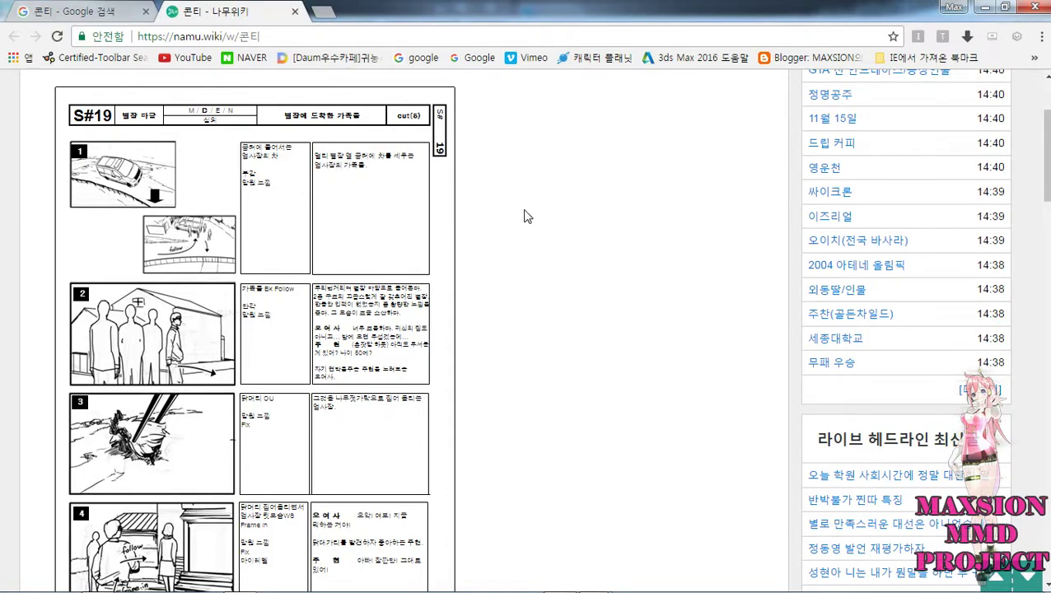
scroll(523, 218, down, 2)
scroll(515, 239, up, 2)
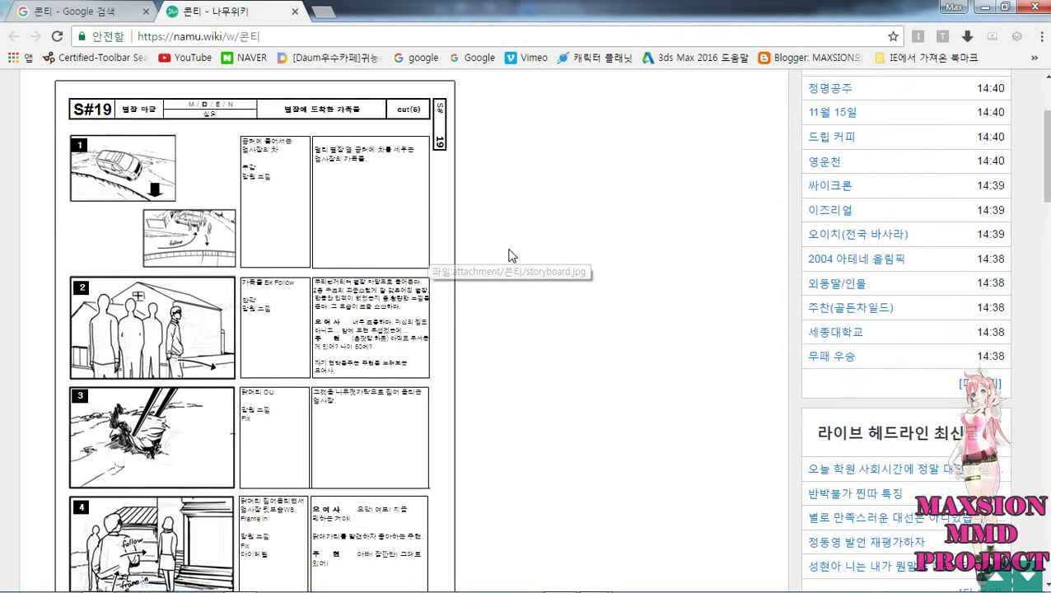
Compare the film storyboard with the animation example's cut, picture, action, dialogue and time columns.
scroll(509, 256, down, 6)
scroll(512, 243, down, 1)
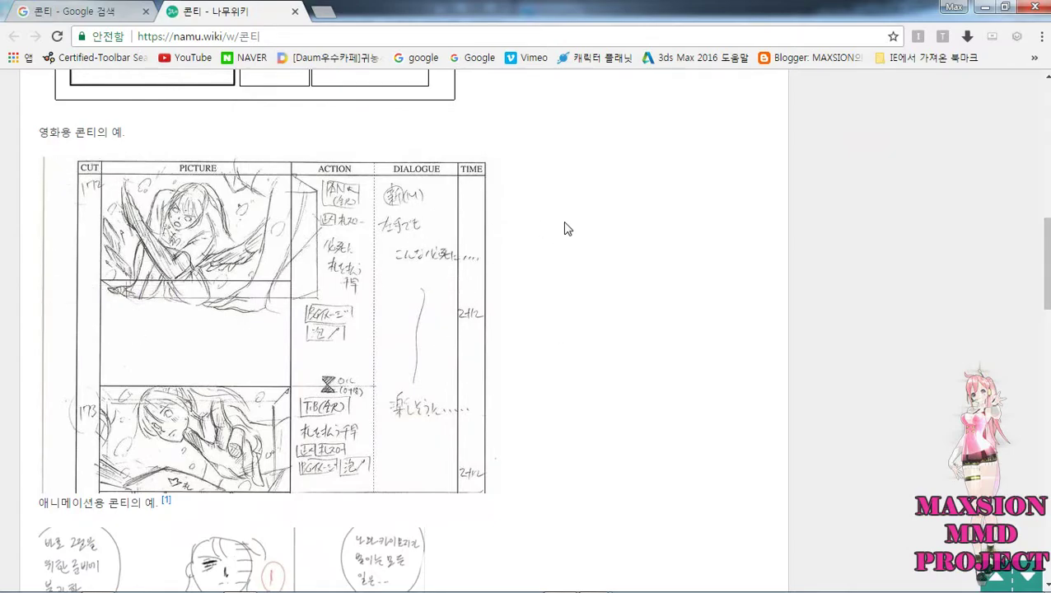
scroll(516, 242, up, 9)
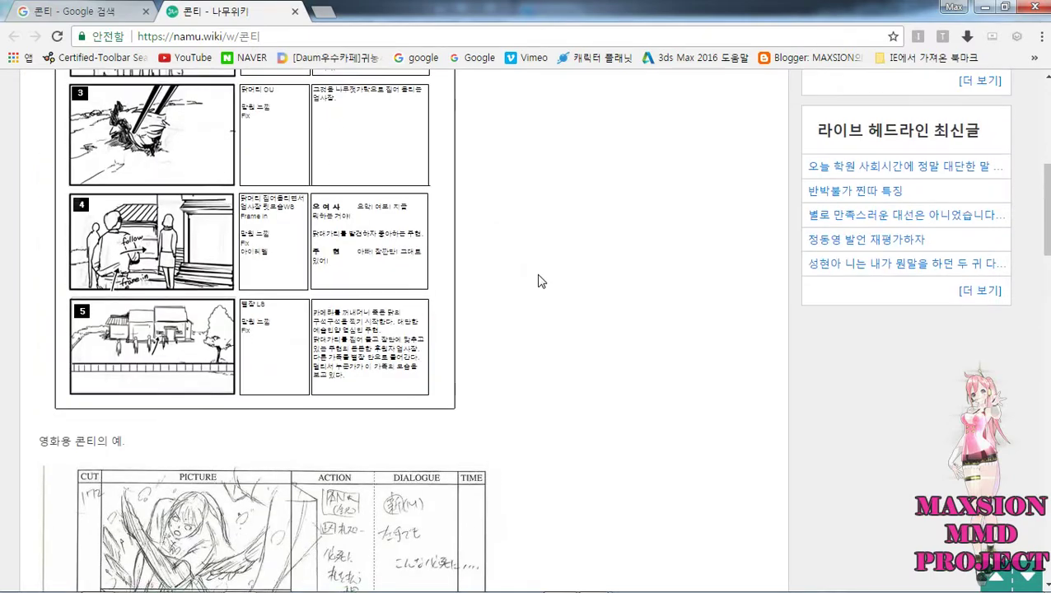
scroll(518, 327, down, 7)
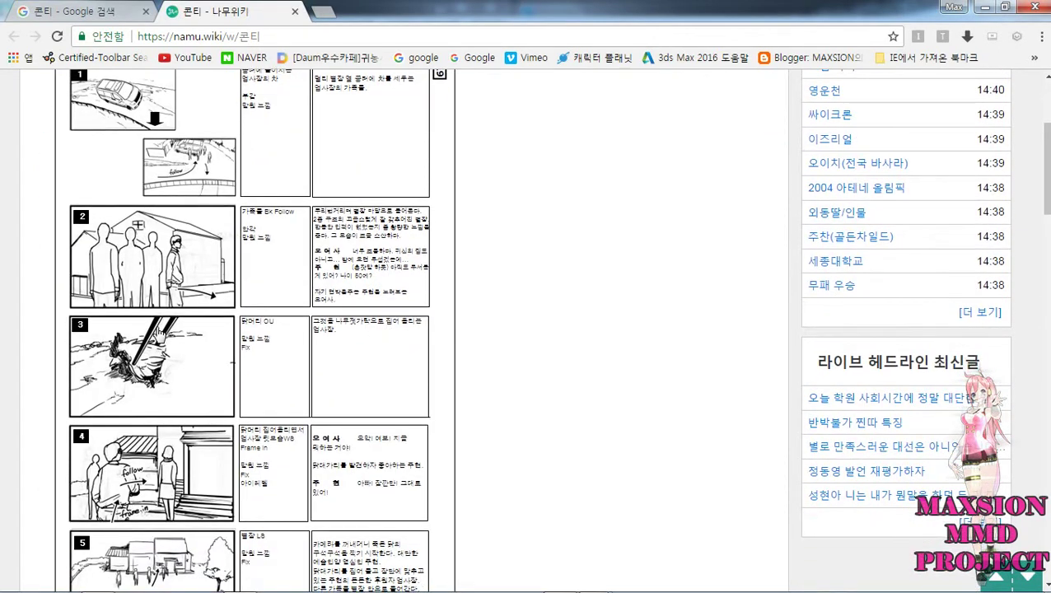
scroll(258, 368, down, 5)
scroll(269, 369, up, 5)
scroll(107, 338, down, 1)
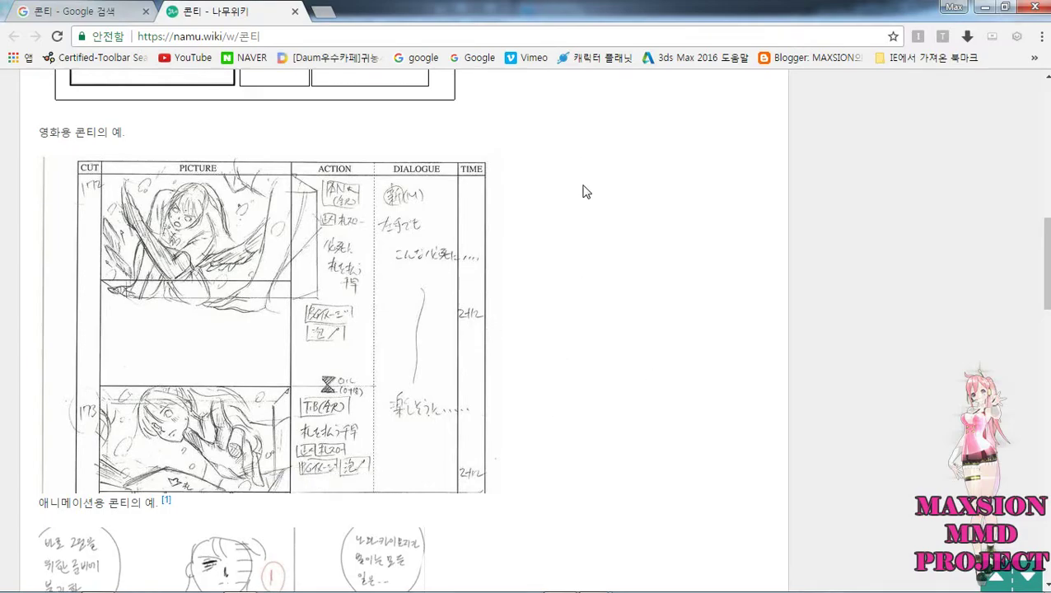
scroll(544, 280, down, 1)
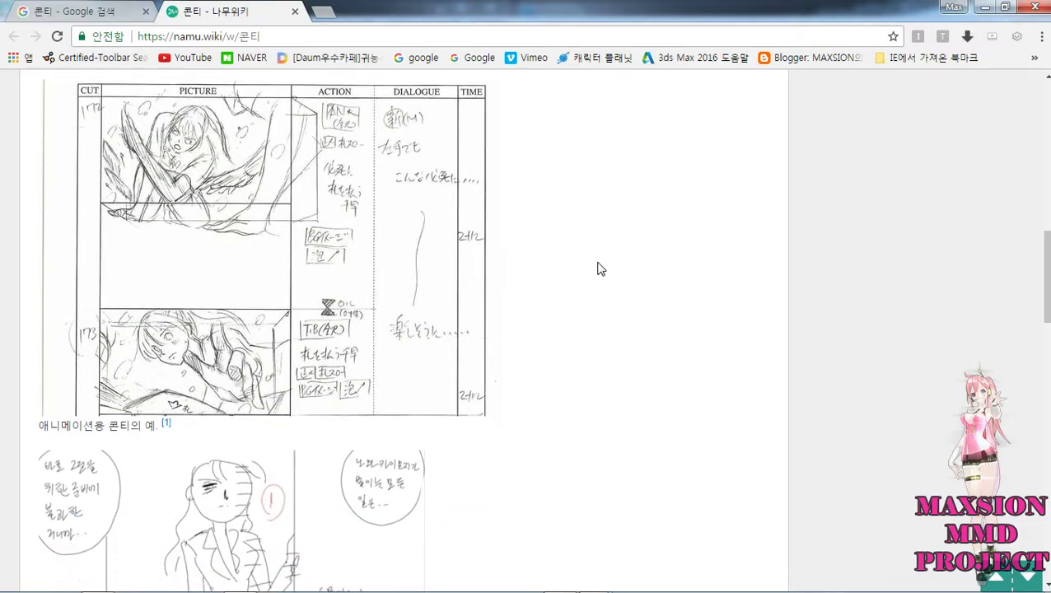
Switch back to MikuMikuDance and view the UNI model more closely.
click(986, 7)
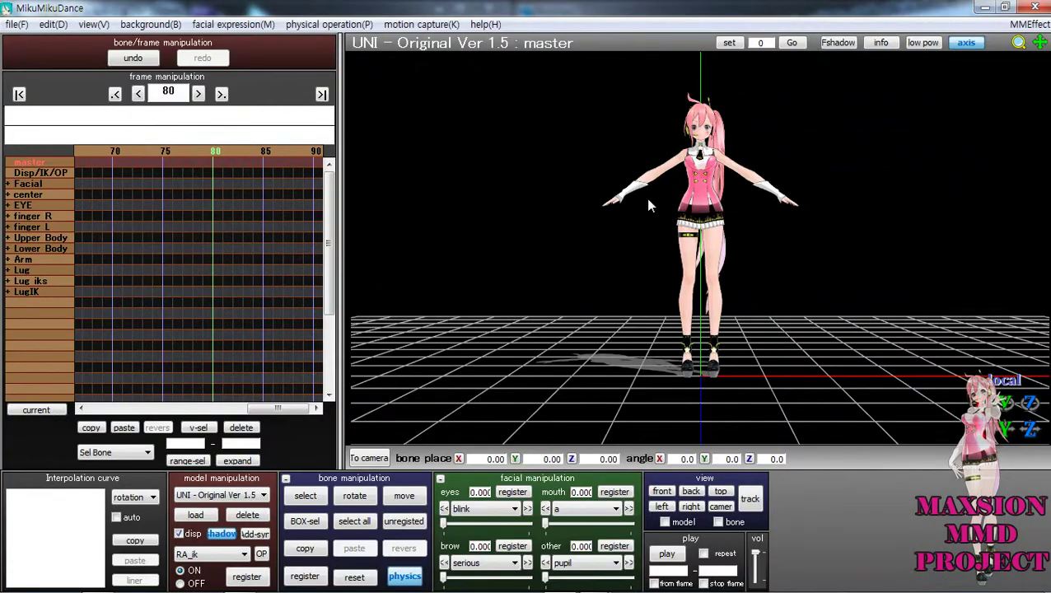
scroll(688, 286, up, 2)
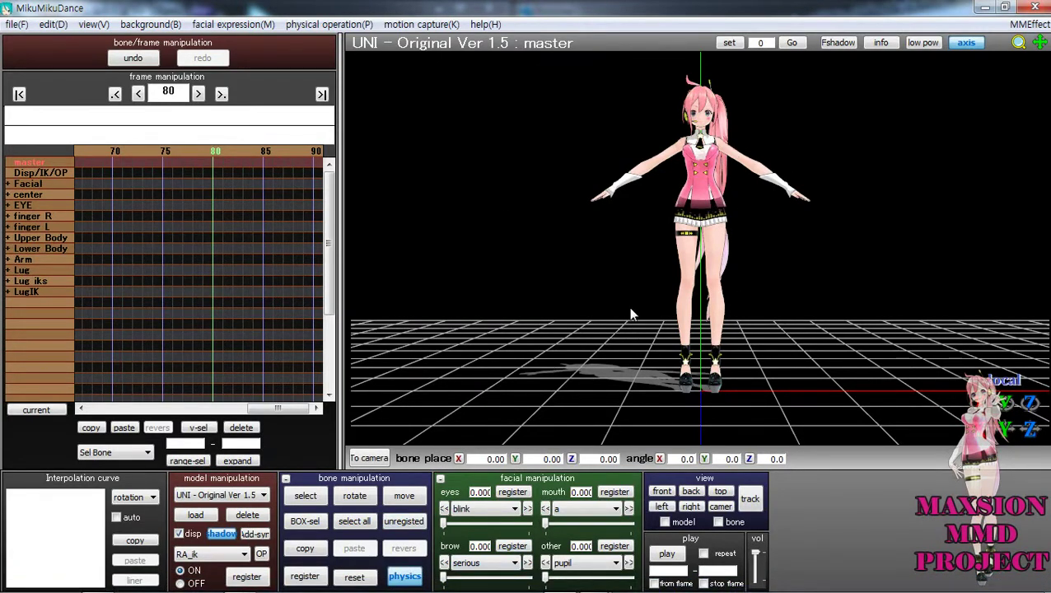
key(c)
key(c)
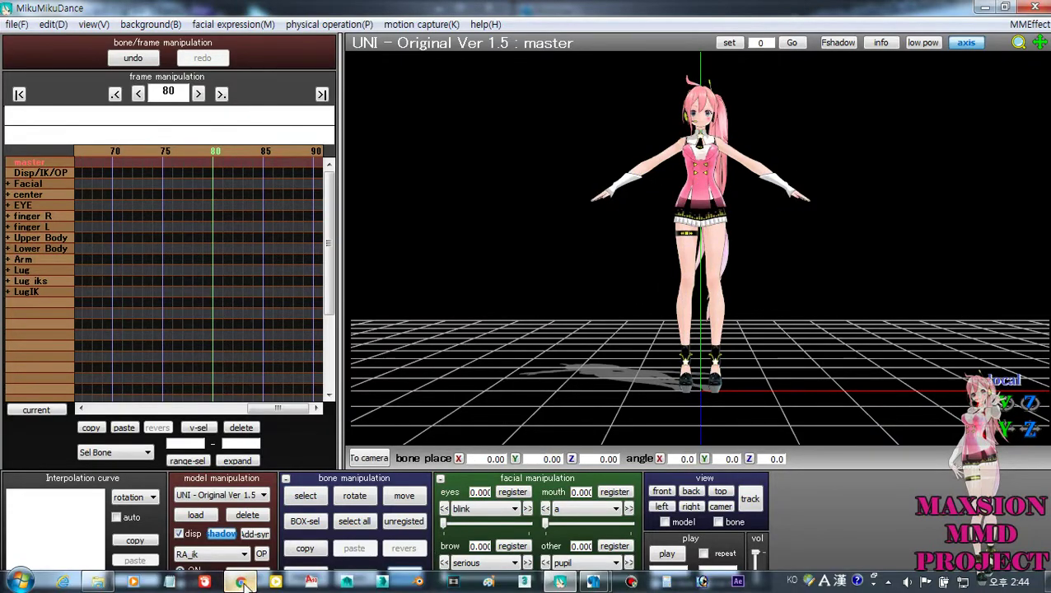
Switch to Chrome, review the cut drawings and notes of film storyboard S#19 once more, and close the browser.
click(240, 579)
scroll(326, 272, up, 10)
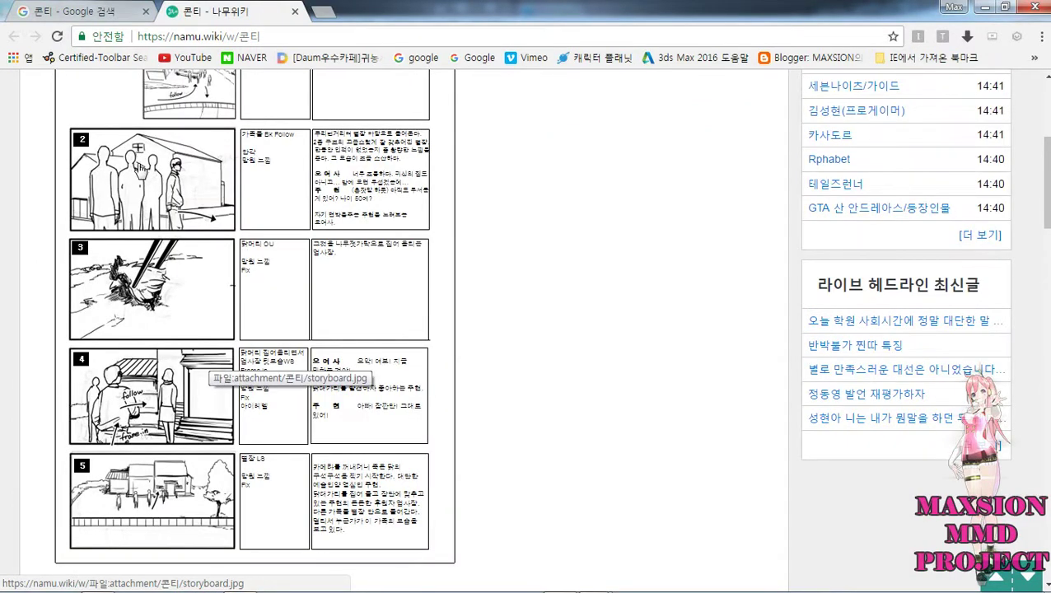
scroll(530, 305, up, 1)
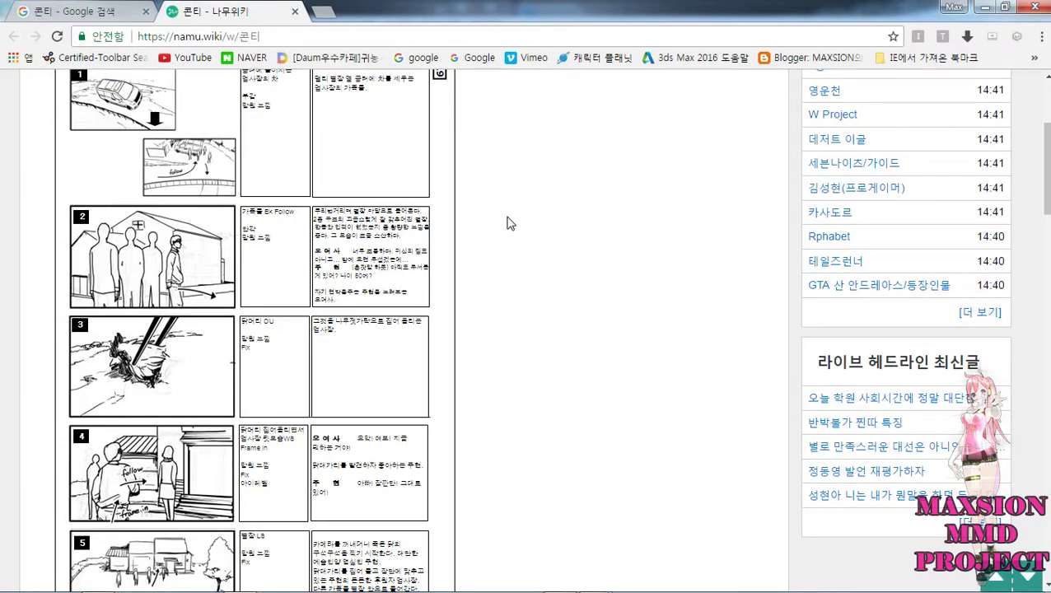
scroll(537, 242, up, 1)
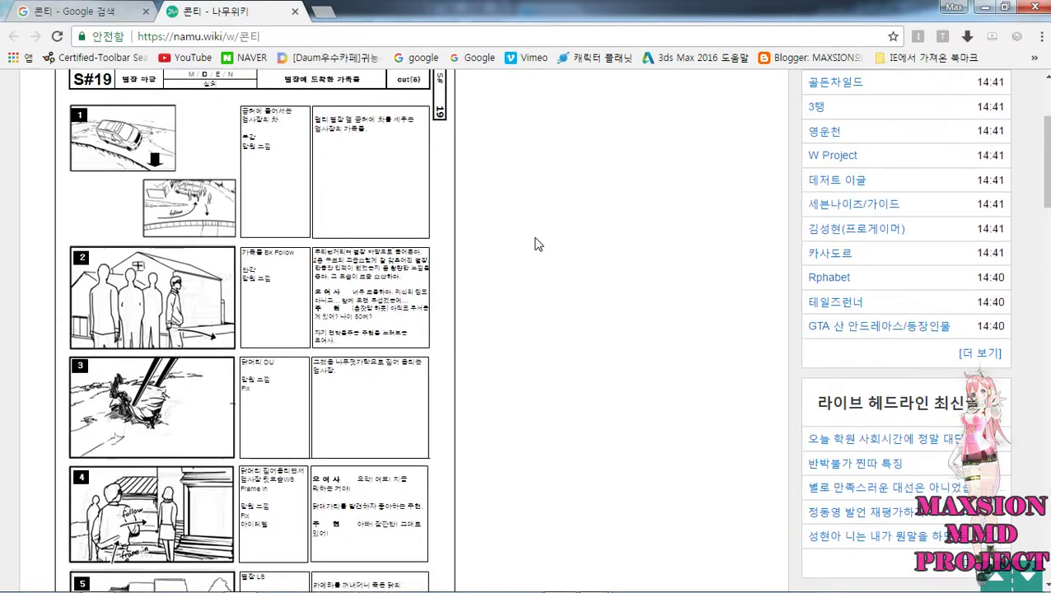
scroll(537, 235, down, 1)
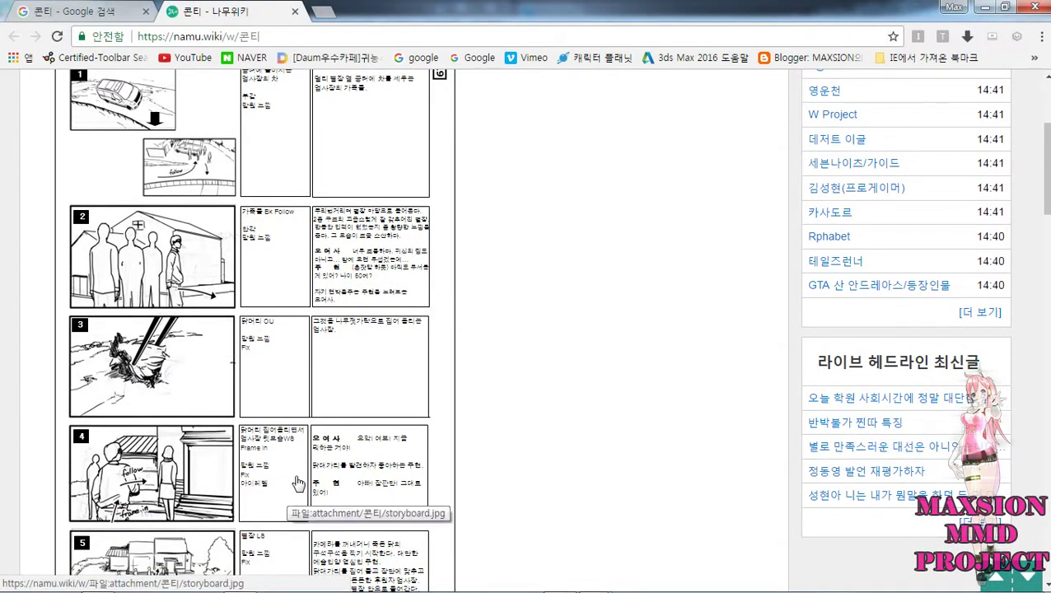
scroll(504, 394, up, 1)
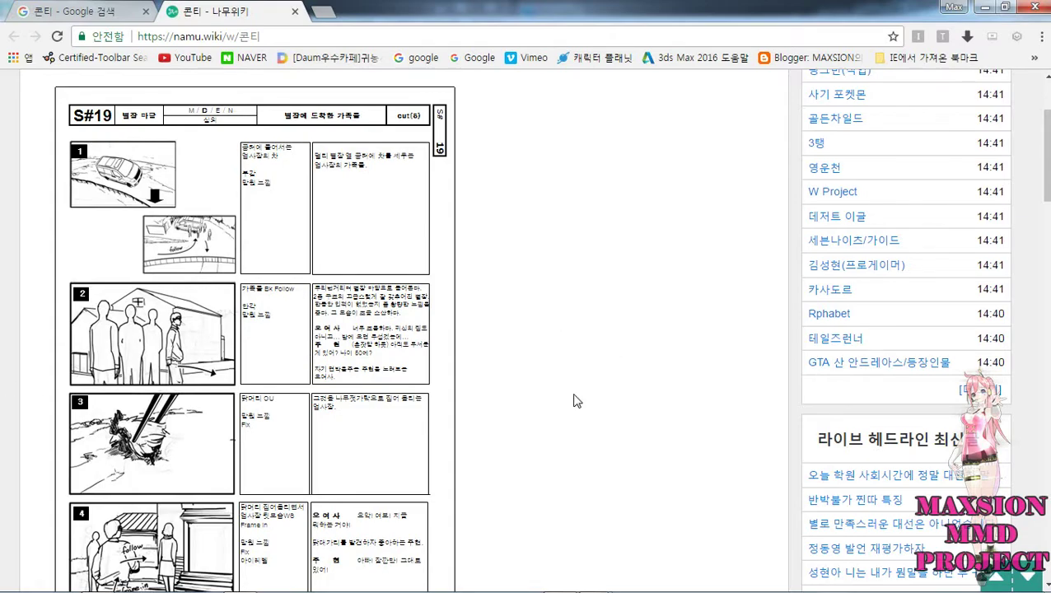
scroll(540, 383, down, 1)
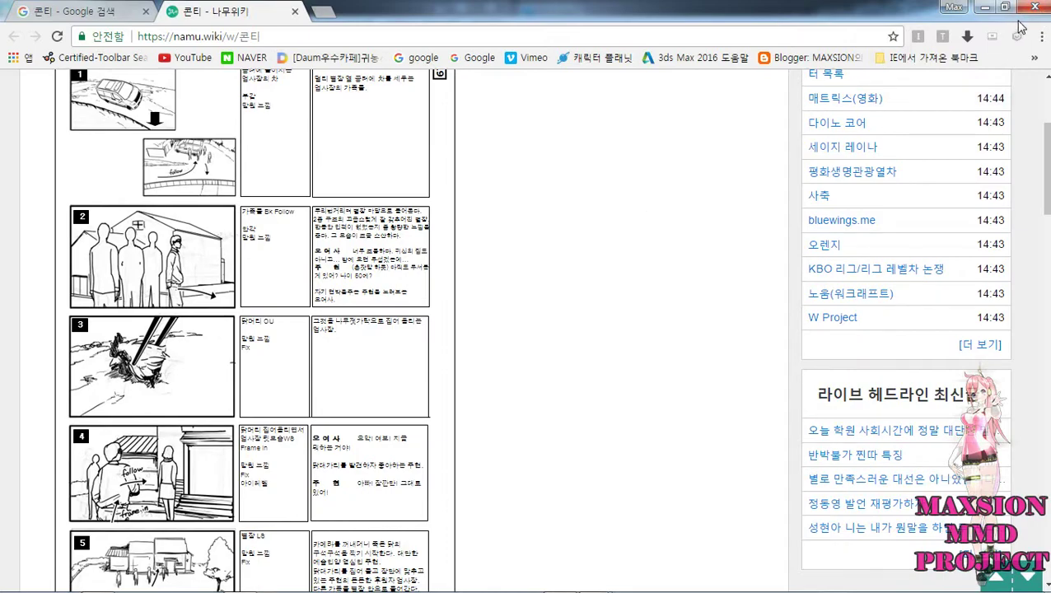
scroll(598, 265, up, 3)
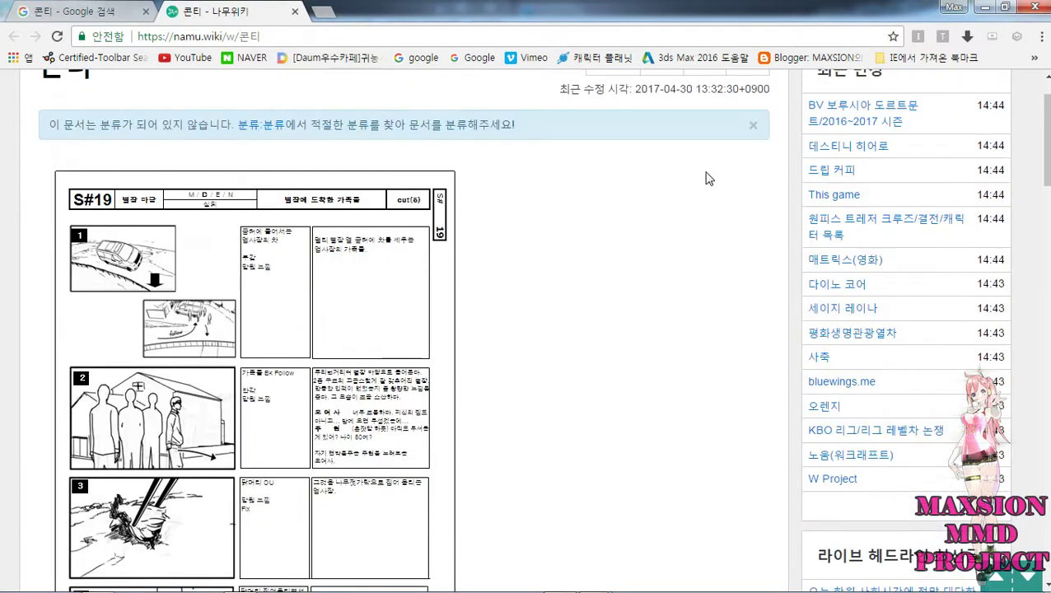
click(1037, 9)
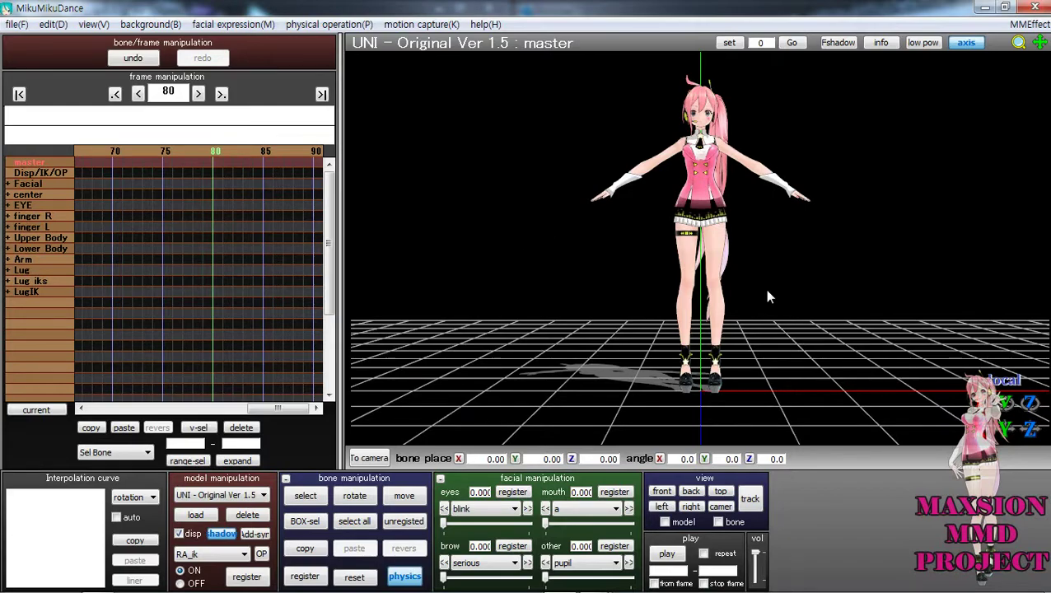
scroll(789, 384, down, 2)
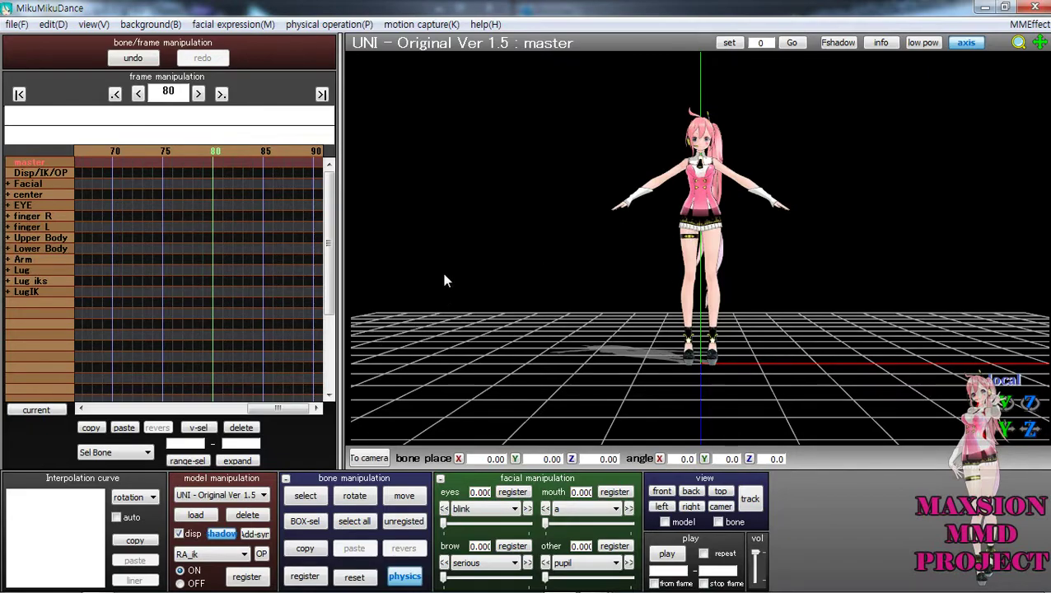
scroll(470, 263, up, 2)
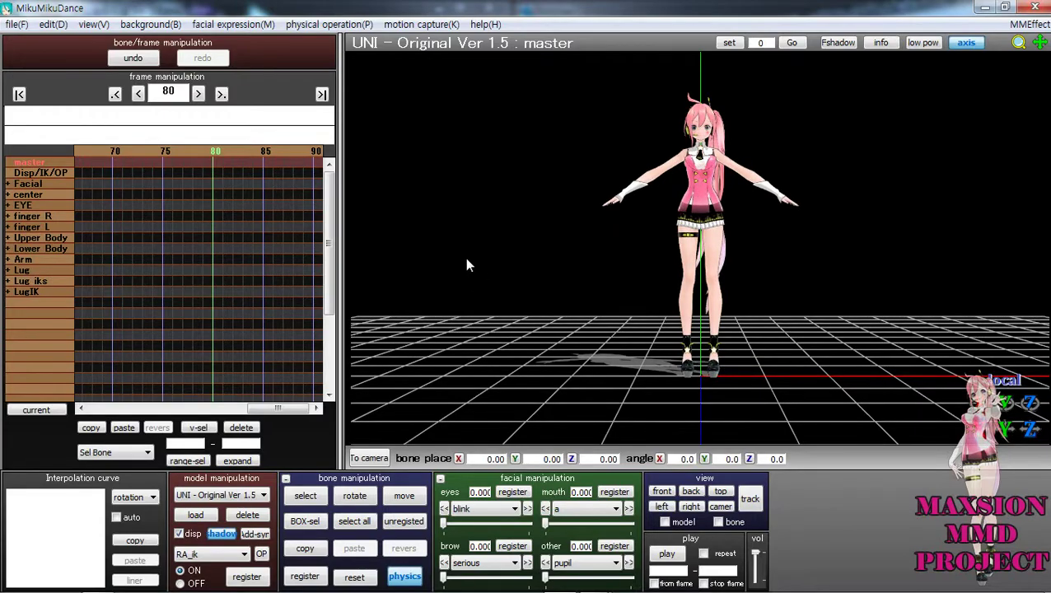
scroll(468, 265, up, 1)
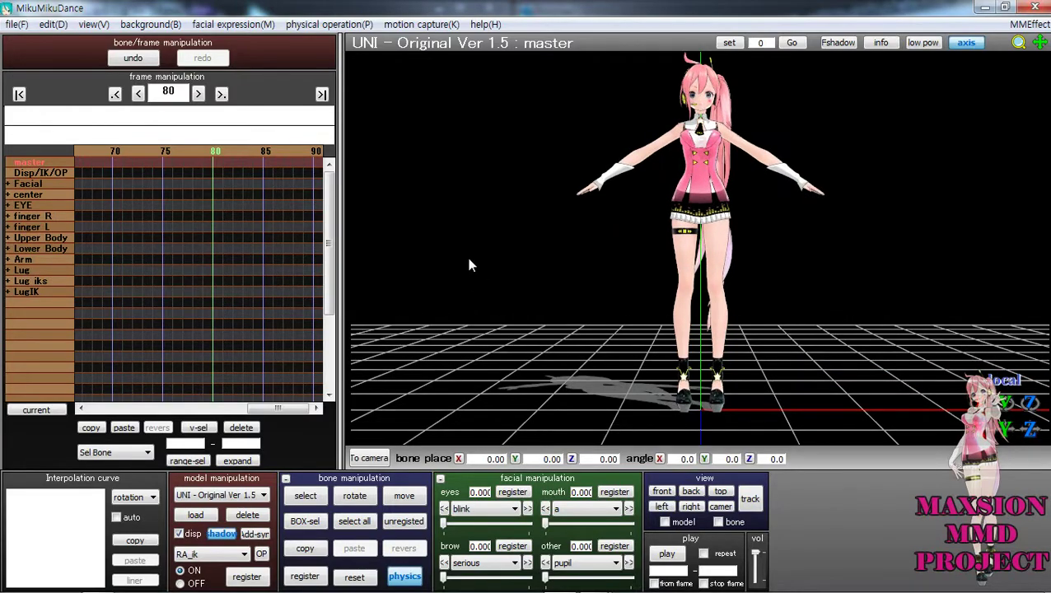
scroll(468, 264, down, 2)
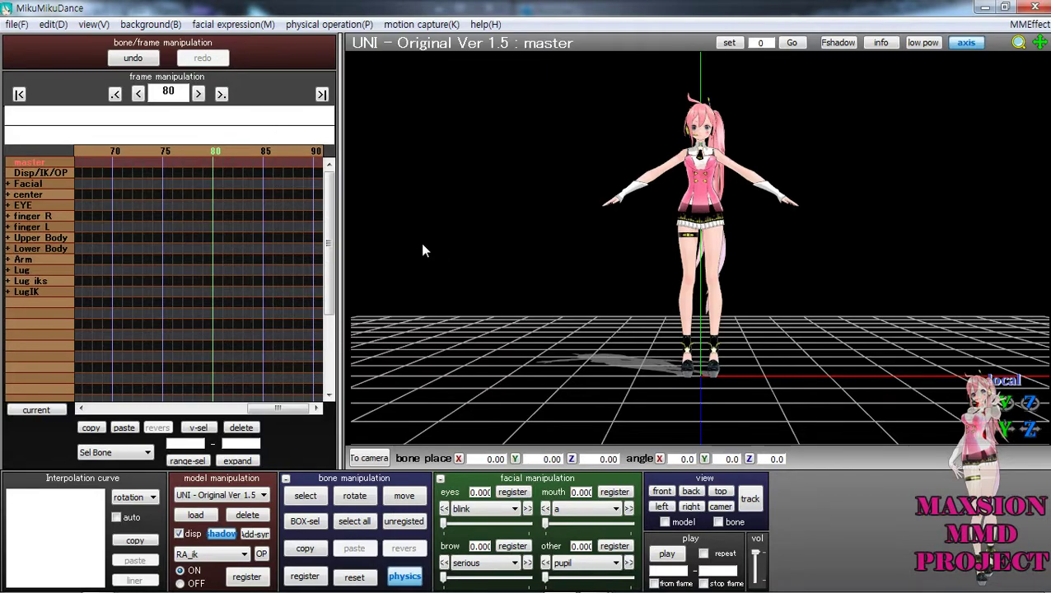
scroll(504, 249, up, 1)
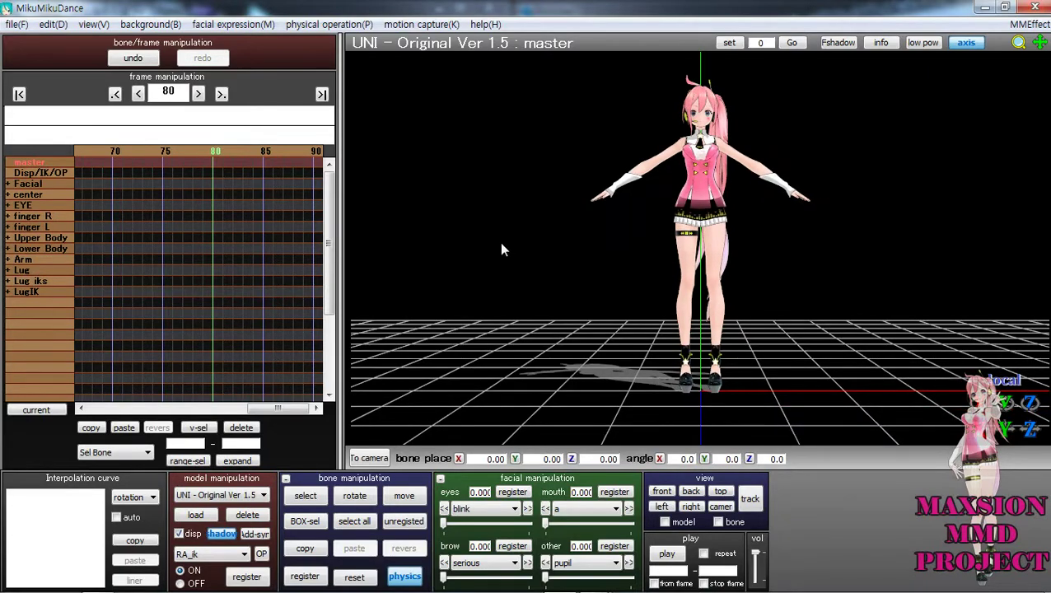
scroll(505, 261, down, 1)
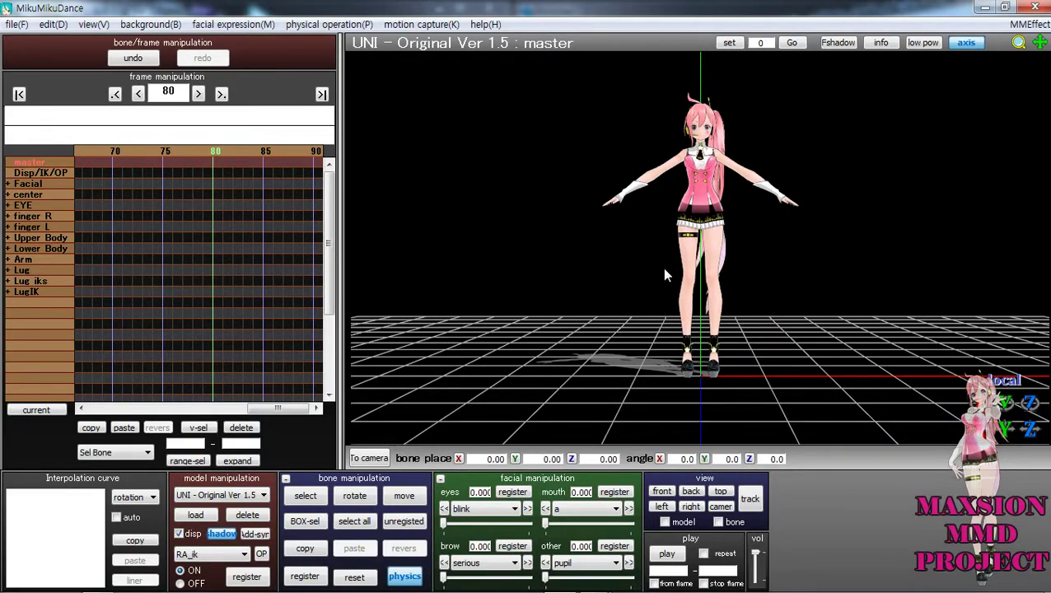
scroll(501, 275, down, 1)
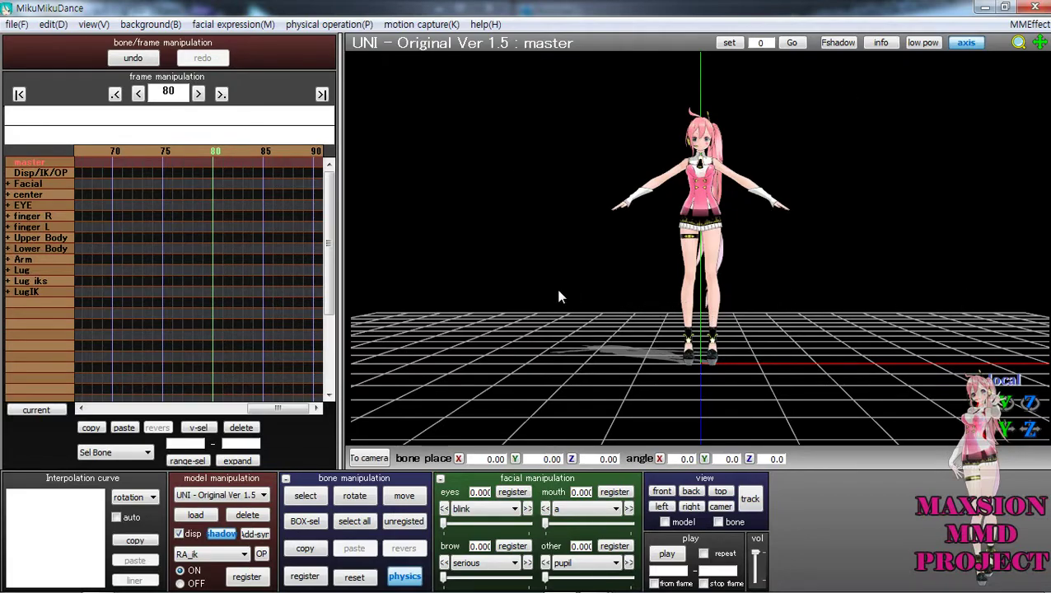
scroll(554, 289, down, 1)
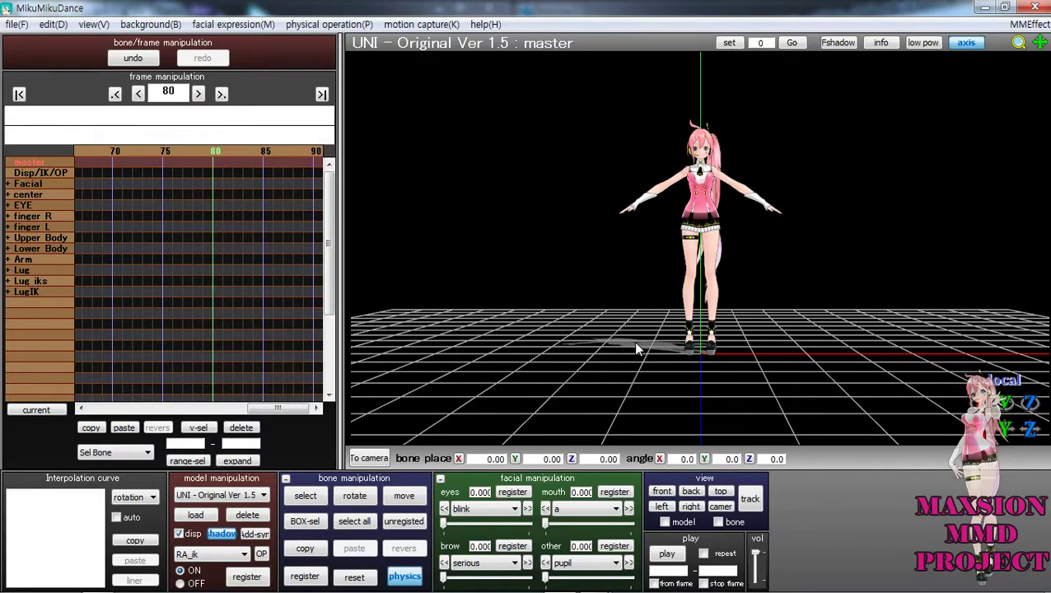
scroll(633, 341, up, 2)
scroll(547, 339, up, 1)
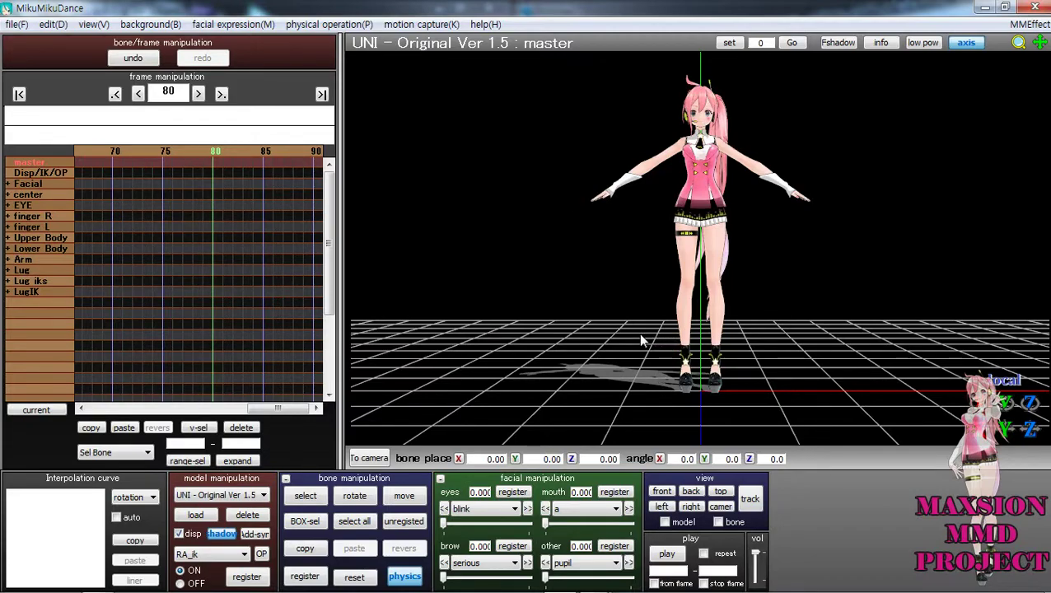
scroll(663, 353, down, 1)
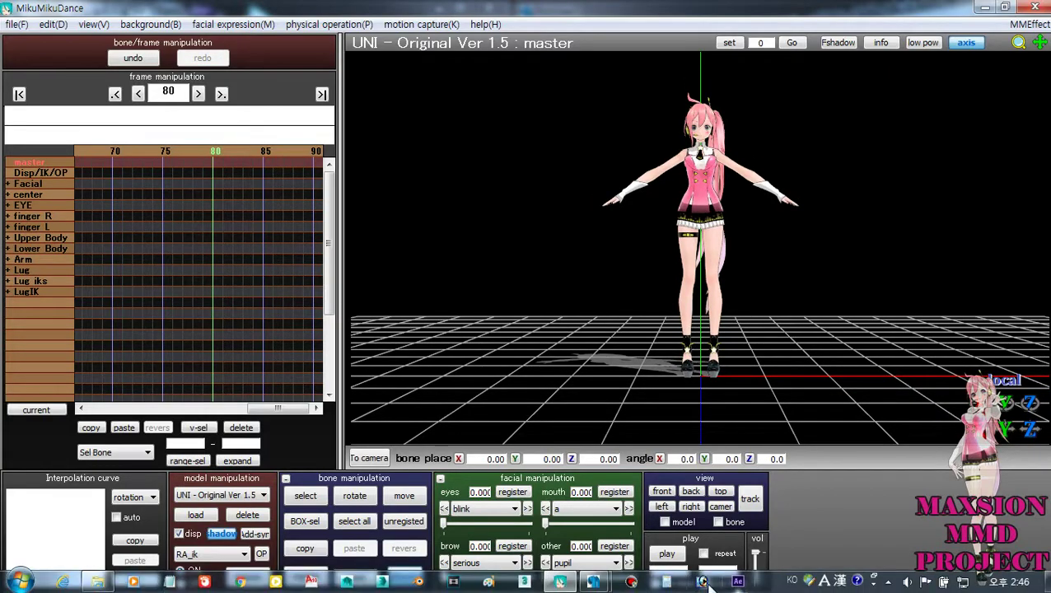
Load the stick-figure dance storyboard picture for verse A-1 (벌스 A-1) as the background image.
click(161, 24)
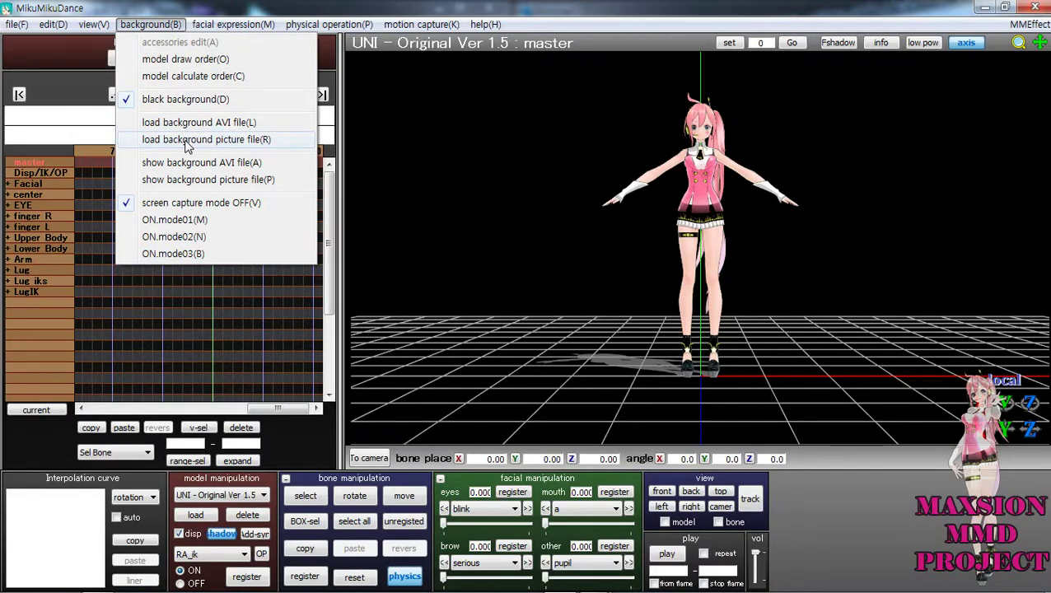
mouse_move(22, 25)
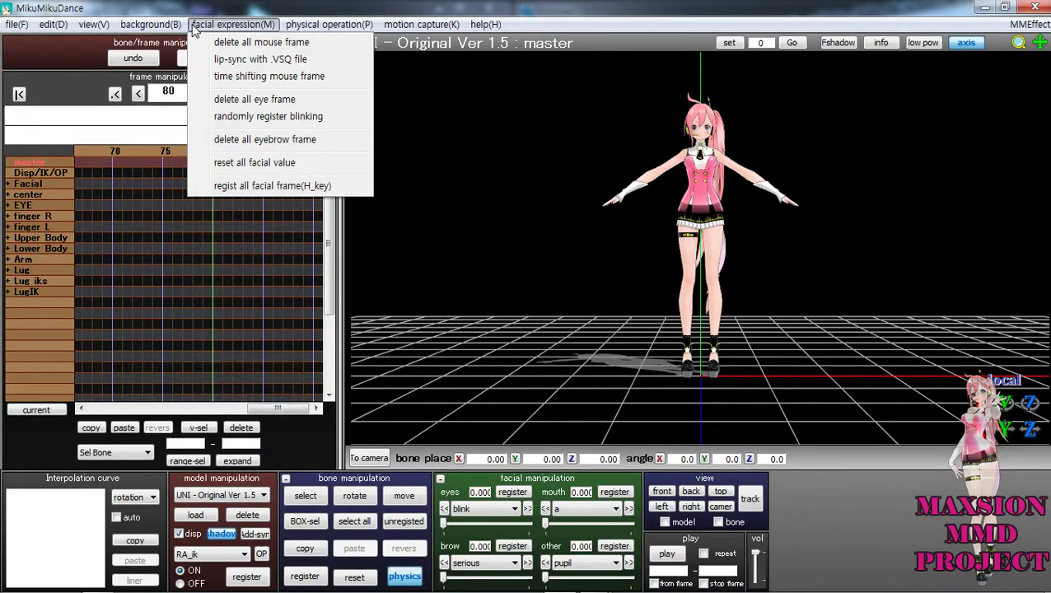
mouse_move(175, 26)
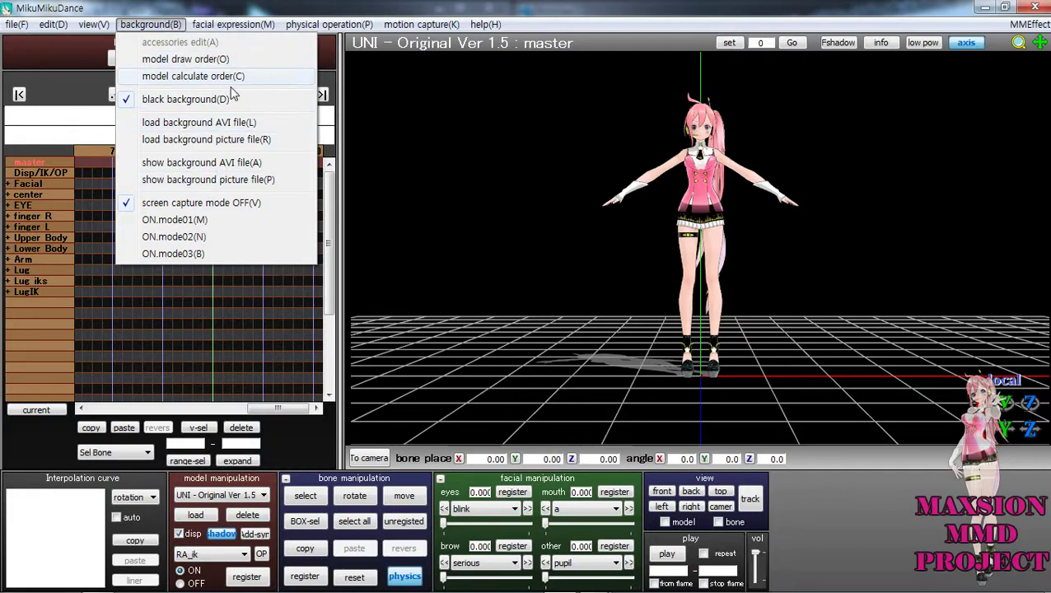
click(223, 140)
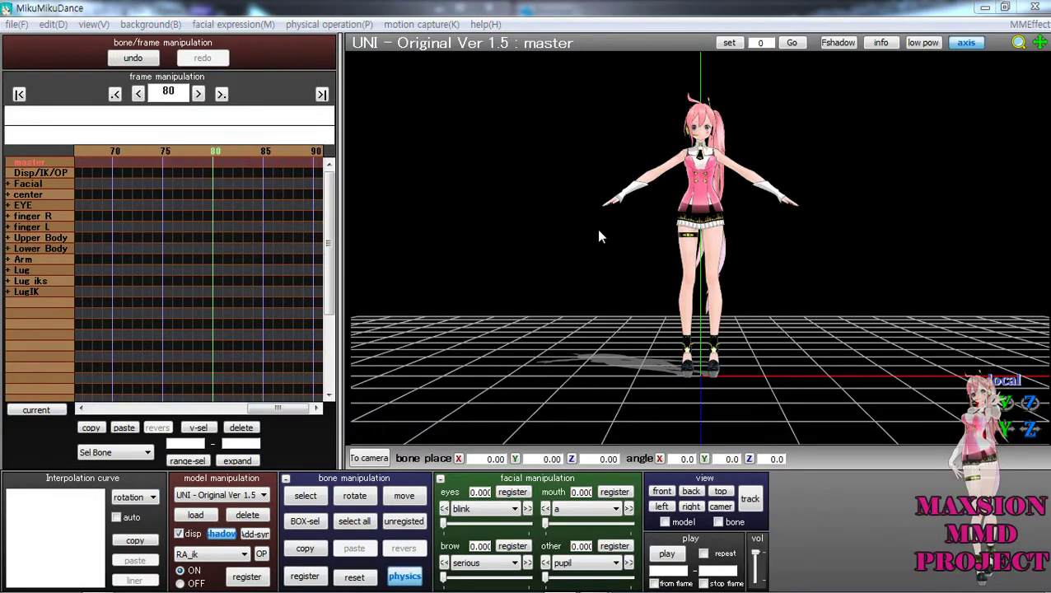
double_click(307, 170)
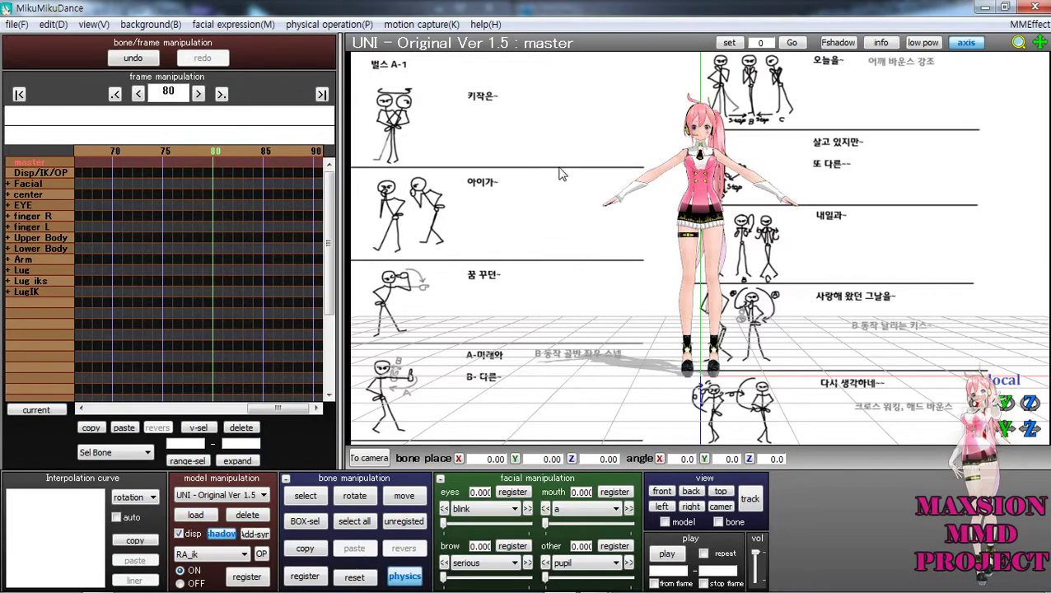
Frame the UNI model between the two columns of background drawings and examine the storyboard's poses and lyric notes.
scroll(598, 199, down, 3)
middle_drag(633, 204, 553, 170)
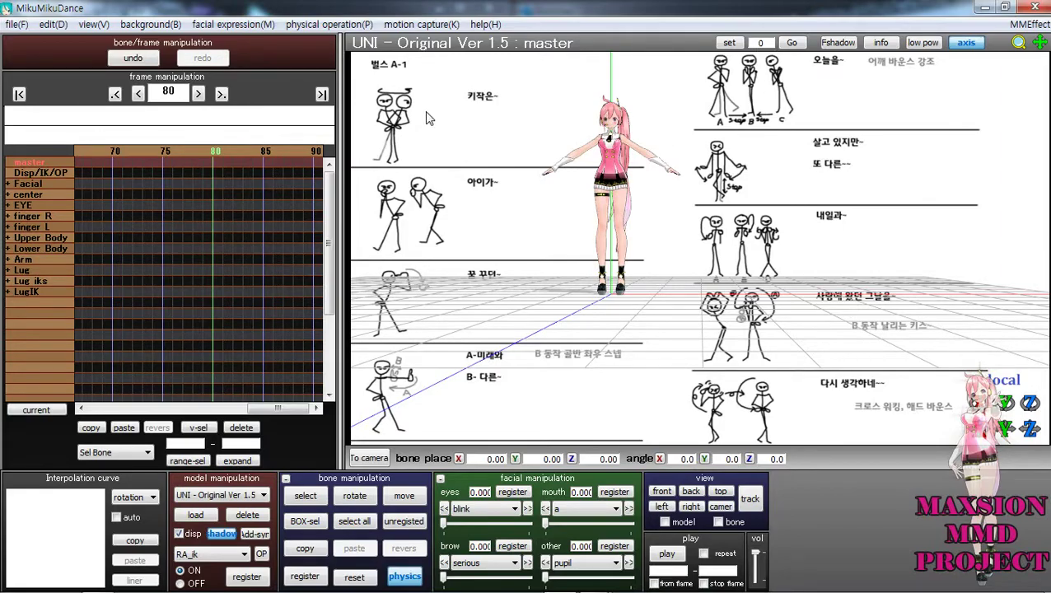
middle_drag(678, 267, 666, 299)
right_drag(622, 333, 627, 330)
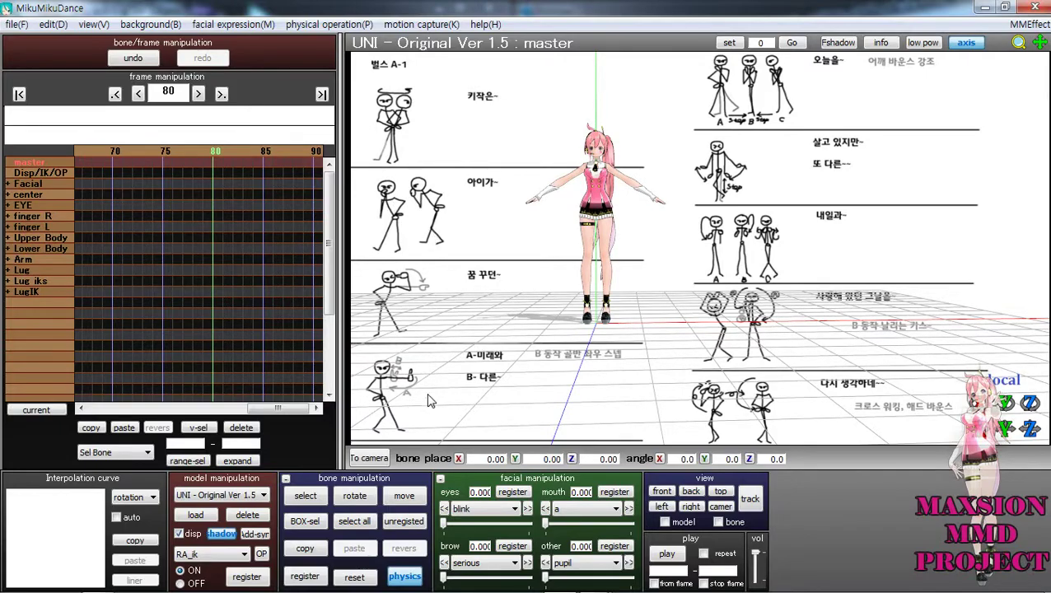
right_drag(702, 254, 715, 263)
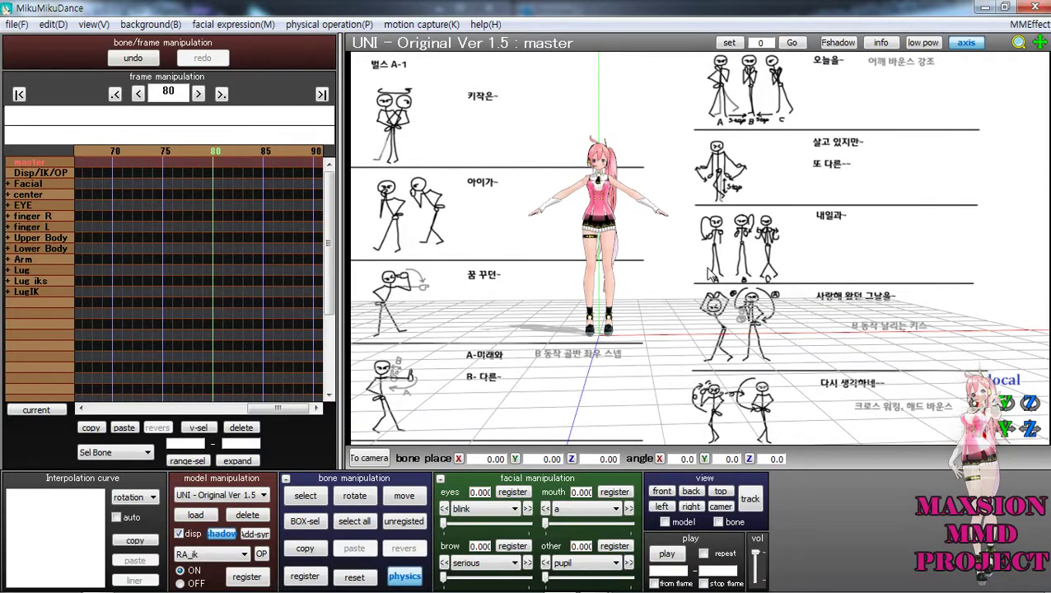
right_drag(704, 262, 700, 239)
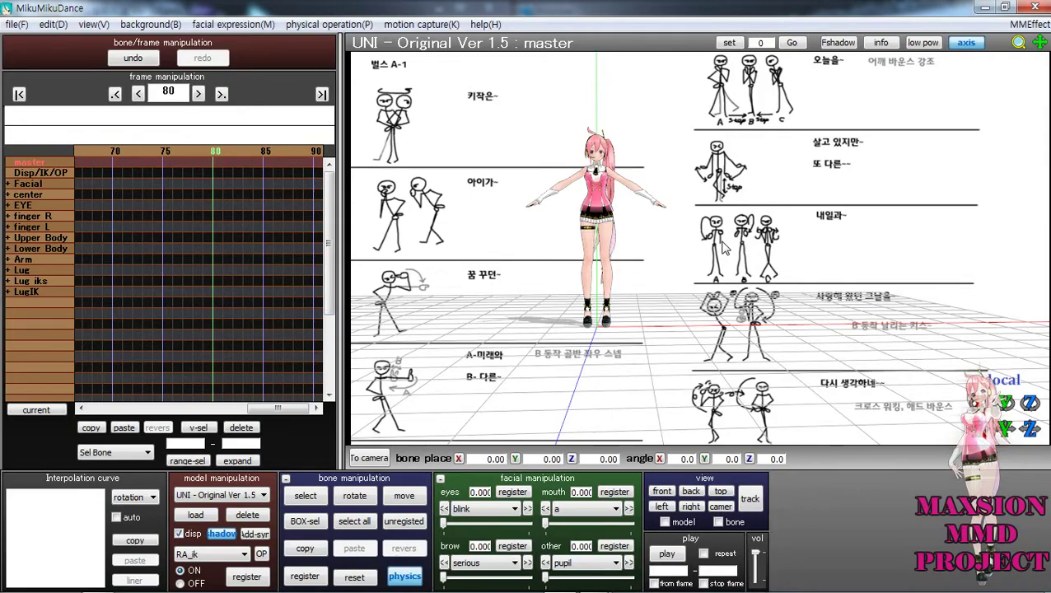
scroll(606, 230, up, 5)
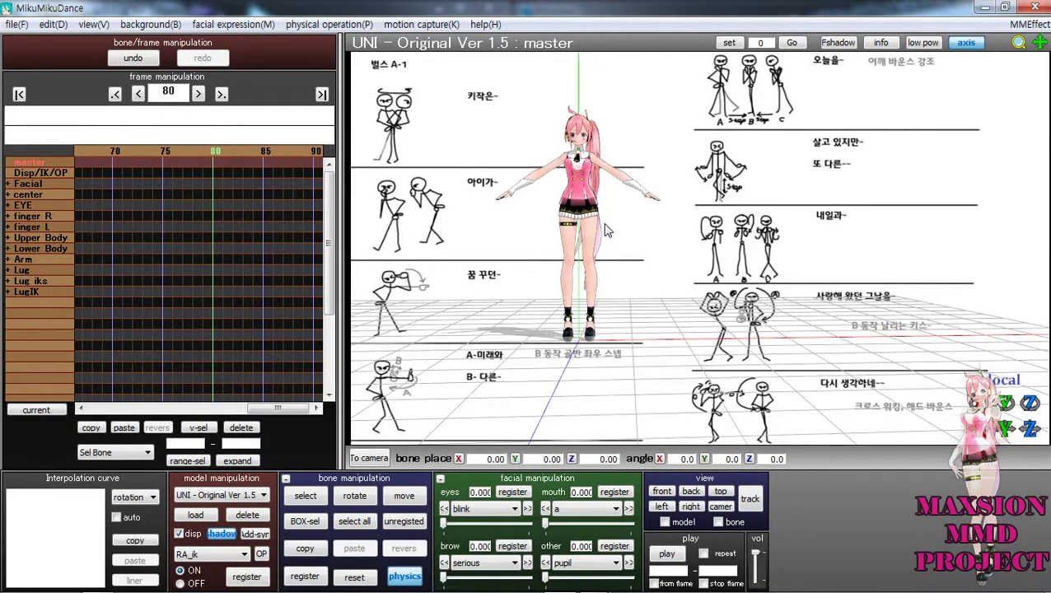
scroll(710, 258, up, 2)
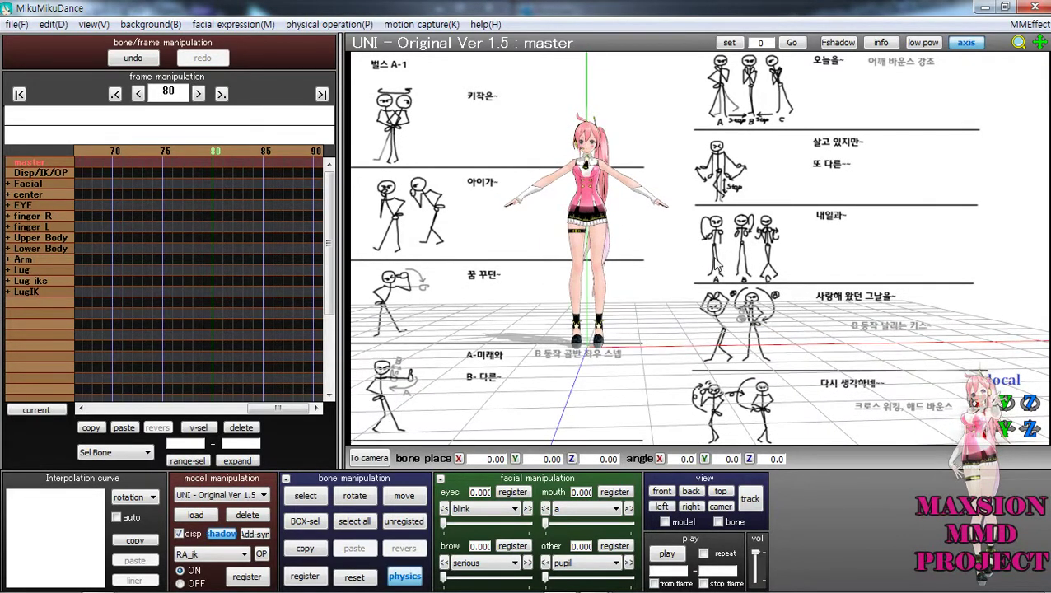
scroll(714, 259, down, 3)
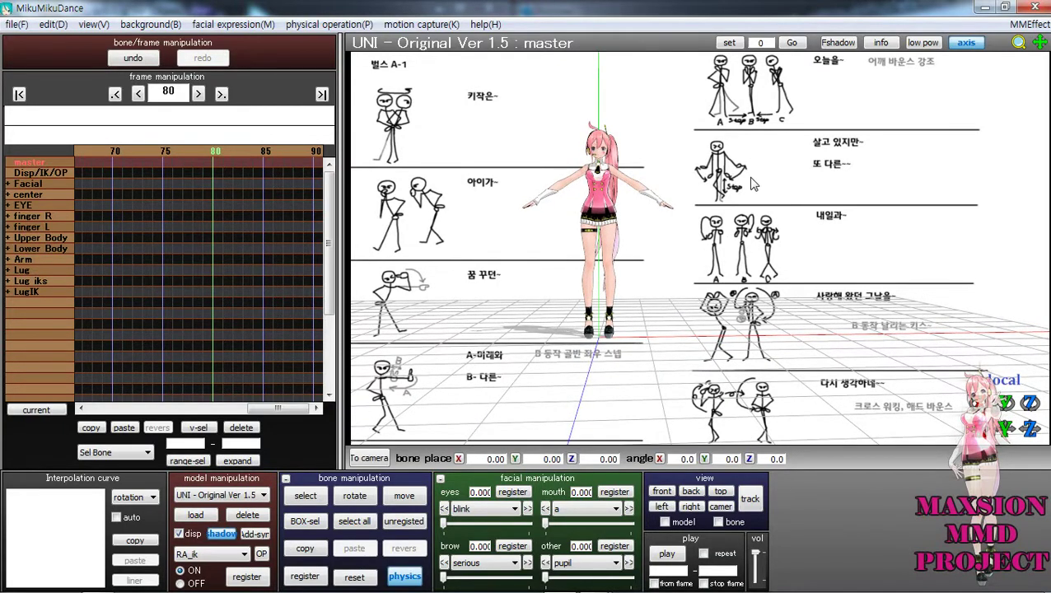
scroll(650, 247, down, 4)
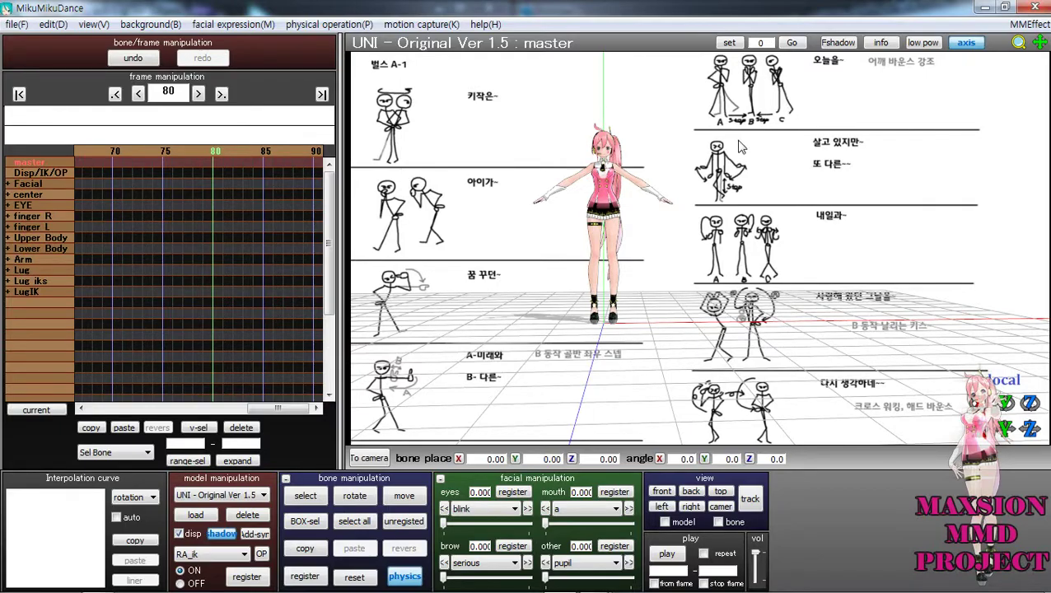
right_drag(647, 271, 659, 249)
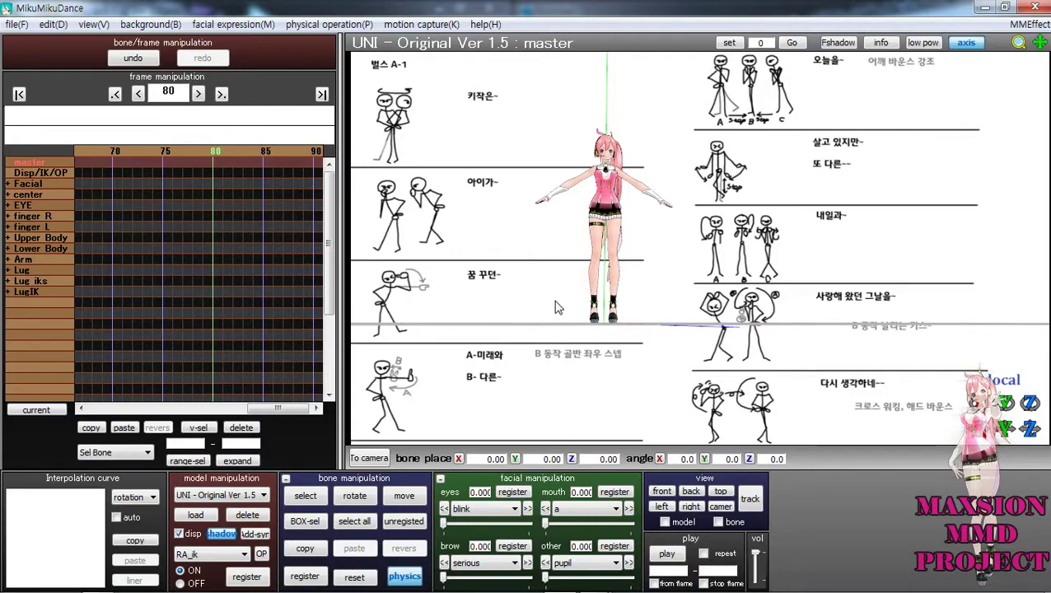
Reset the camera to the front view and reframe the UNI model between the two columns of storyboard drawings.
key(KP_2)
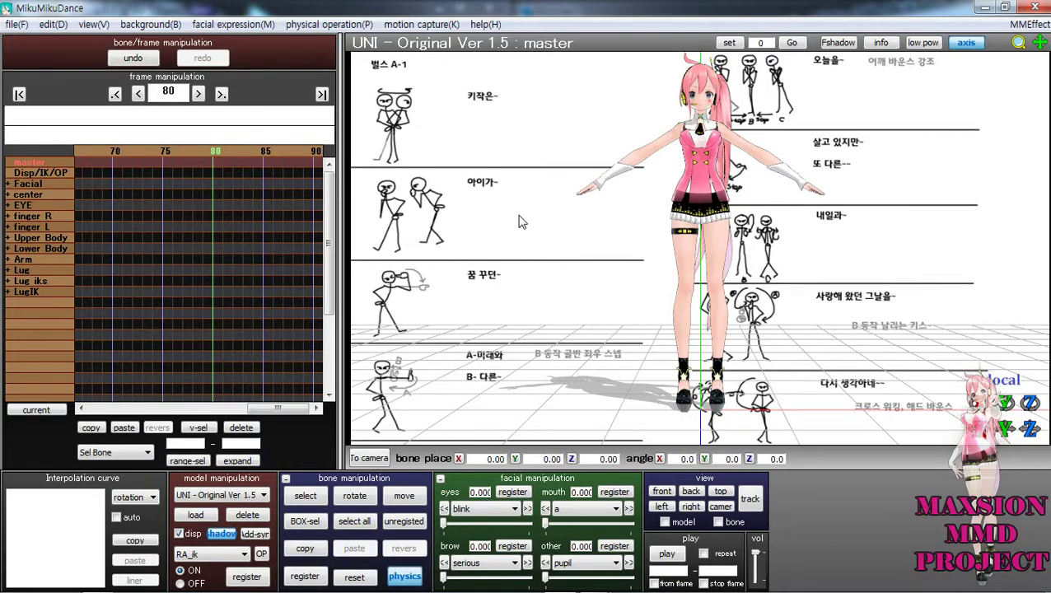
scroll(624, 274, down, 3)
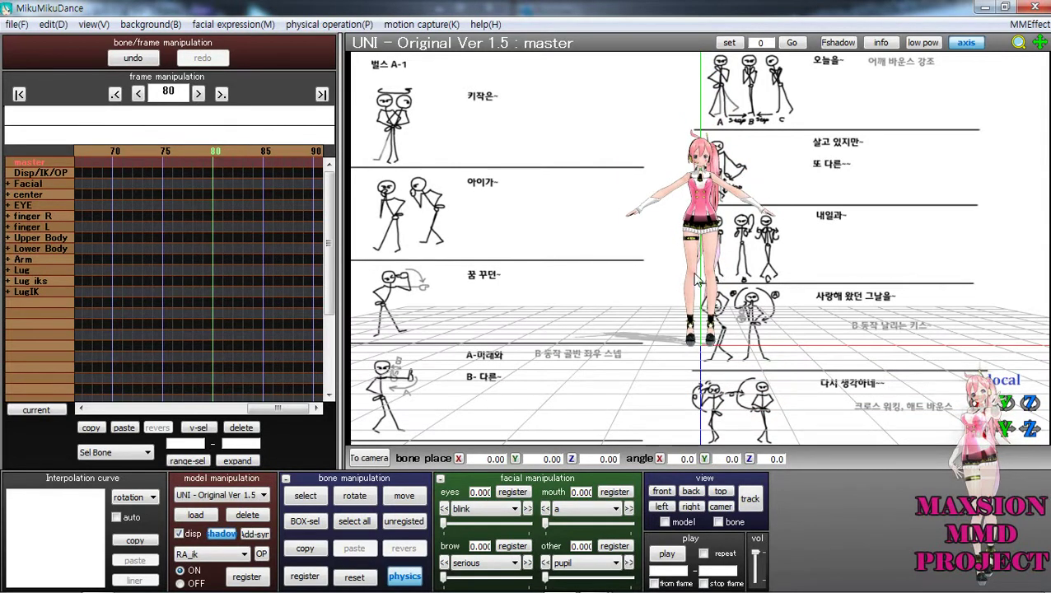
middle_drag(765, 276, 537, 191)
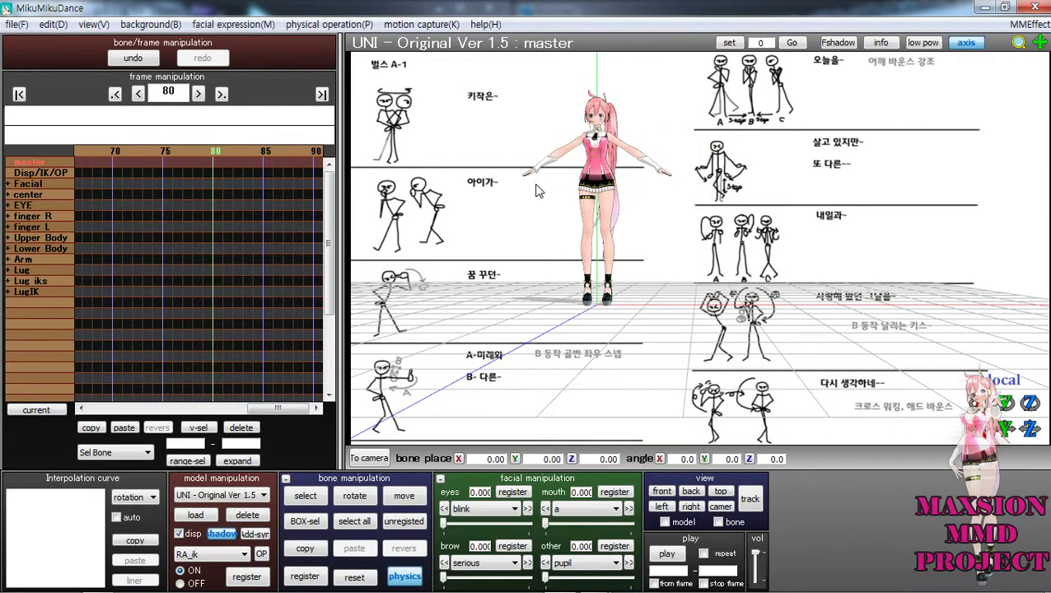
Hide the background storyboard picture and show it again behind the UNI model.
right_drag(587, 206, 597, 210)
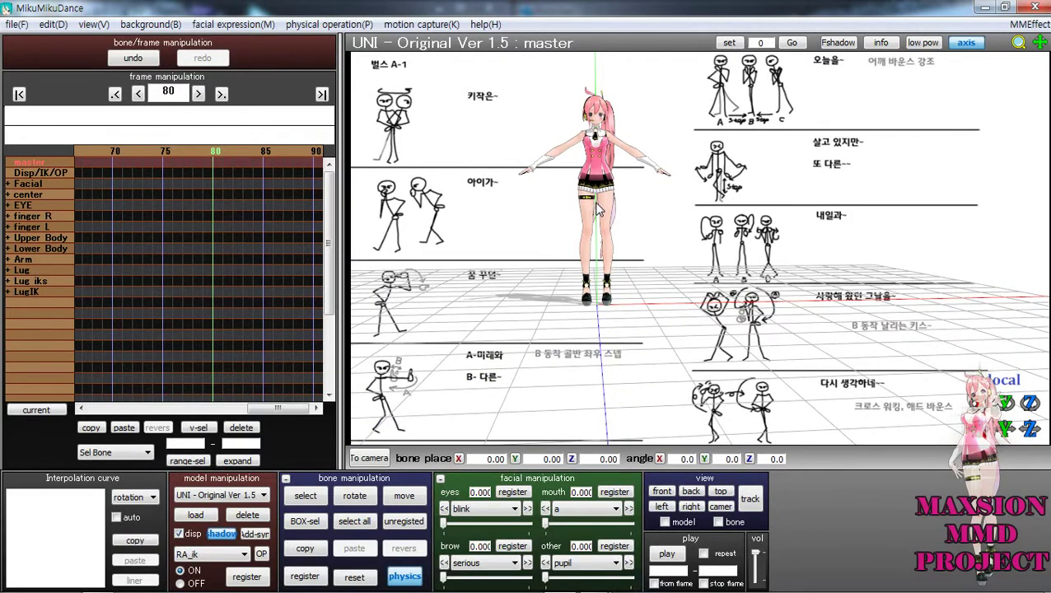
click(151, 24)
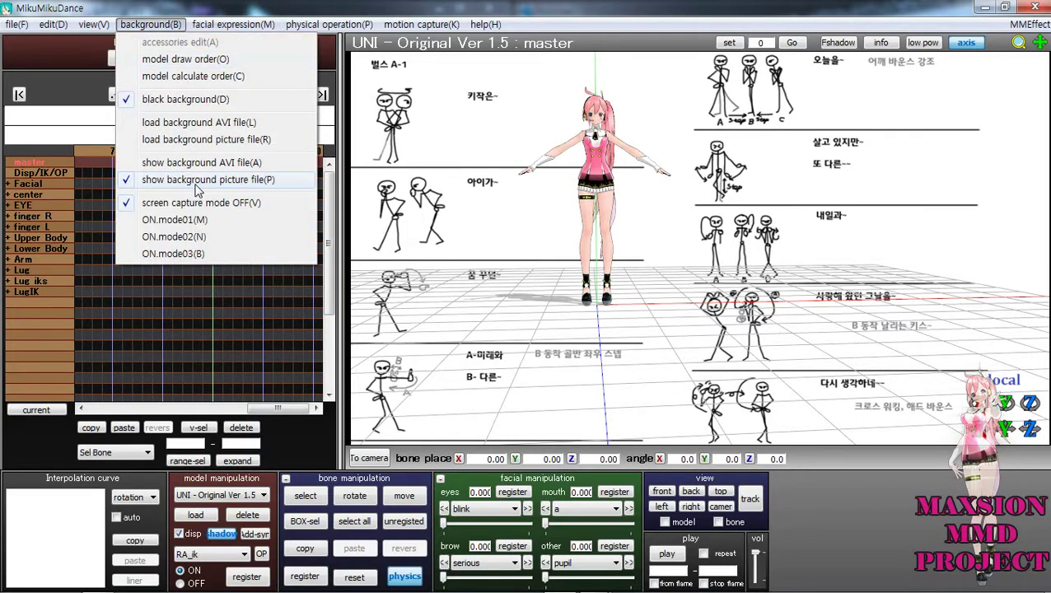
click(198, 181)
scroll(639, 195, up, 3)
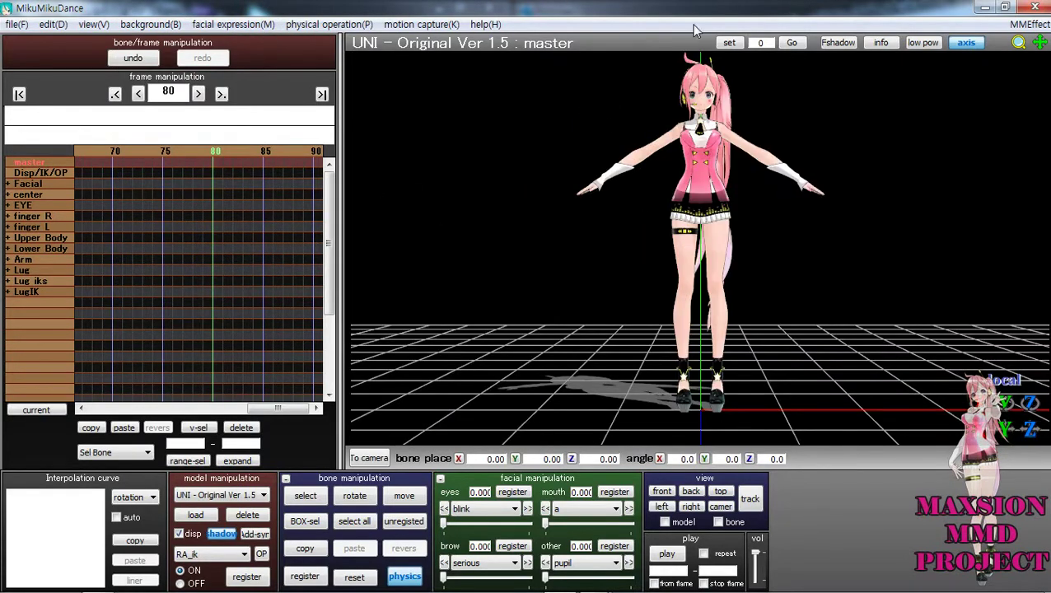
scroll(614, 290, down, 2)
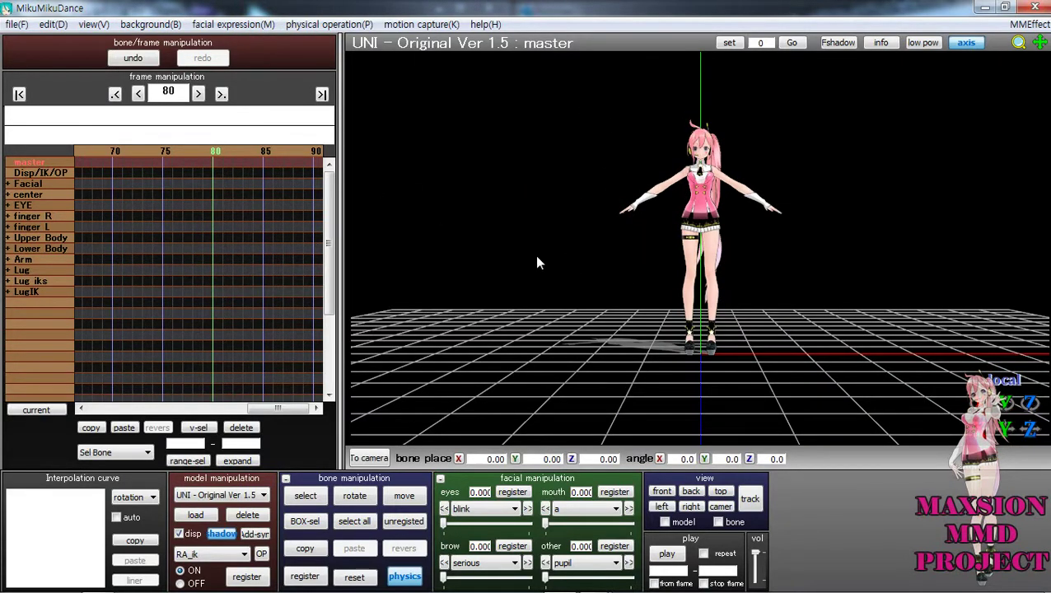
scroll(621, 211, up, 2)
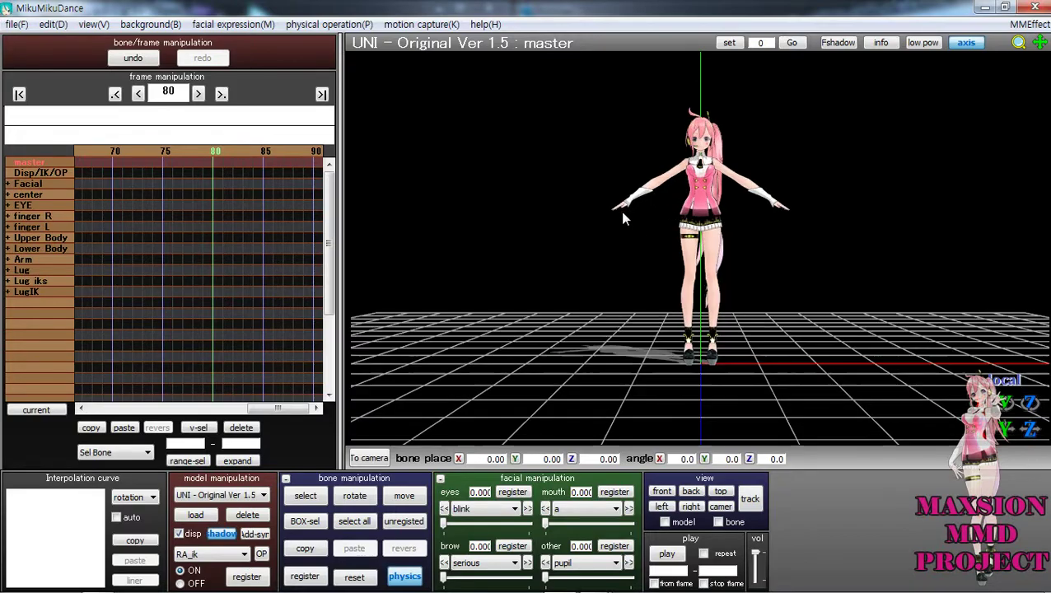
click(151, 24)
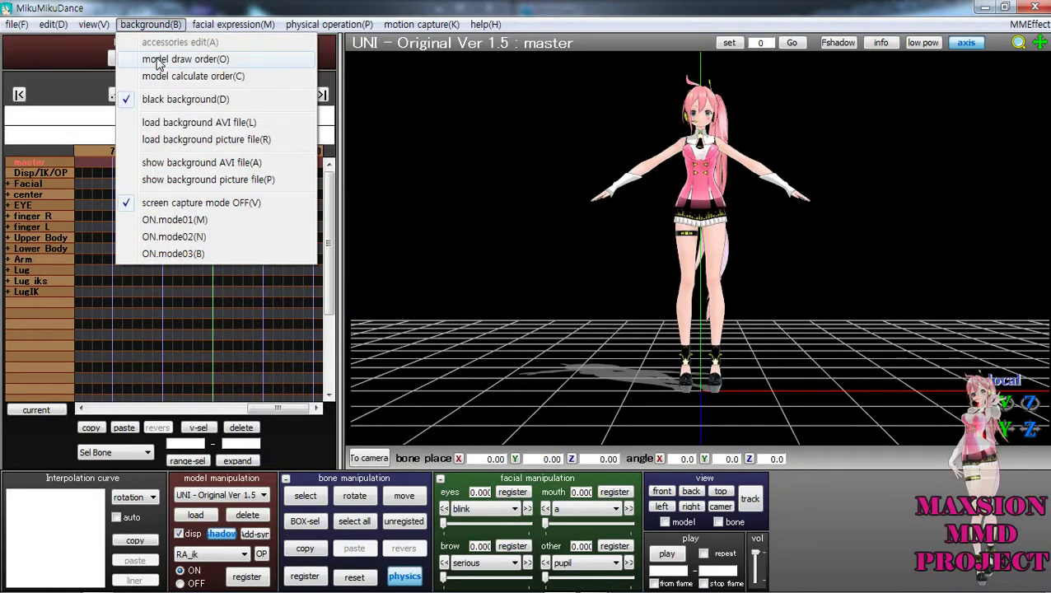
click(162, 180)
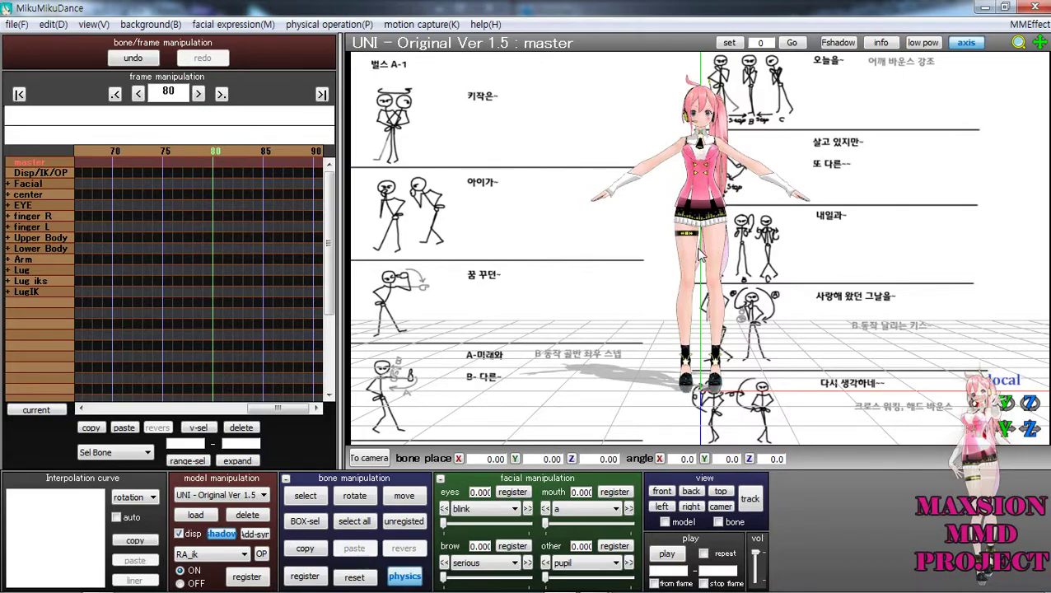
Place the UNI model between the storyboard columns and examine the verse A-1 (벌스 A-1) poses beside each lyric.
middle_drag(699, 251, 486, 122)
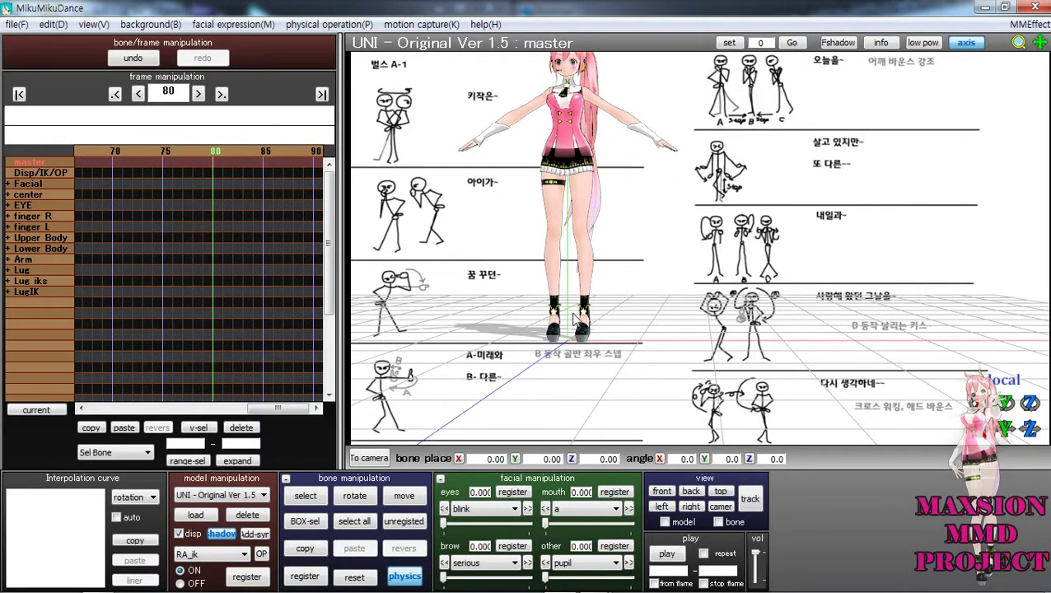
scroll(600, 238, down, 3)
right_drag(623, 221, 629, 222)
mouse_move(698, 247)
right_down()
mouse_move(737, 252)
mouse_move(749, 267)
right_up()
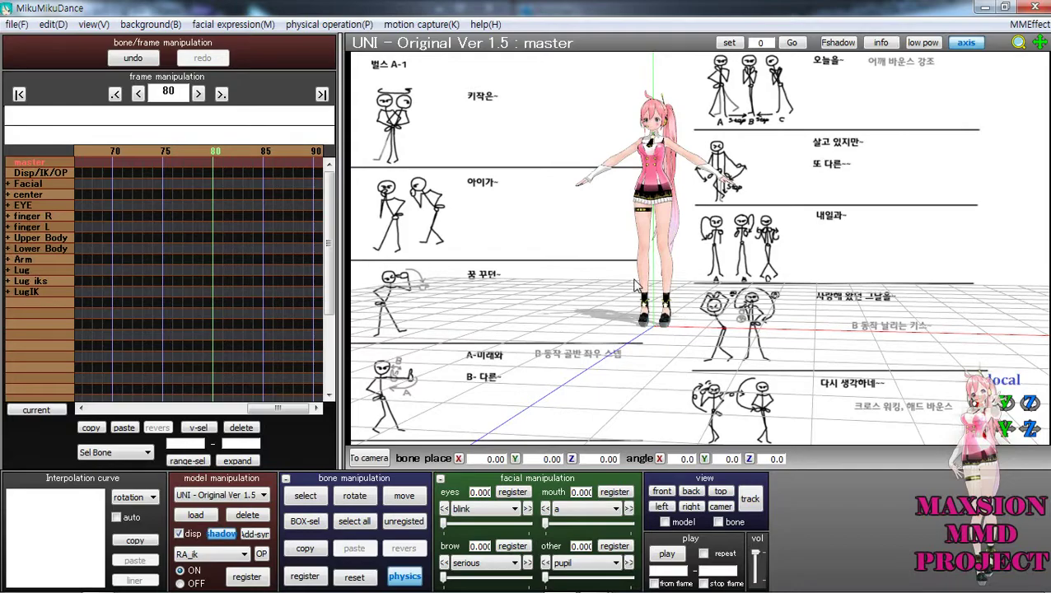
right_drag(632, 278, 693, 274)
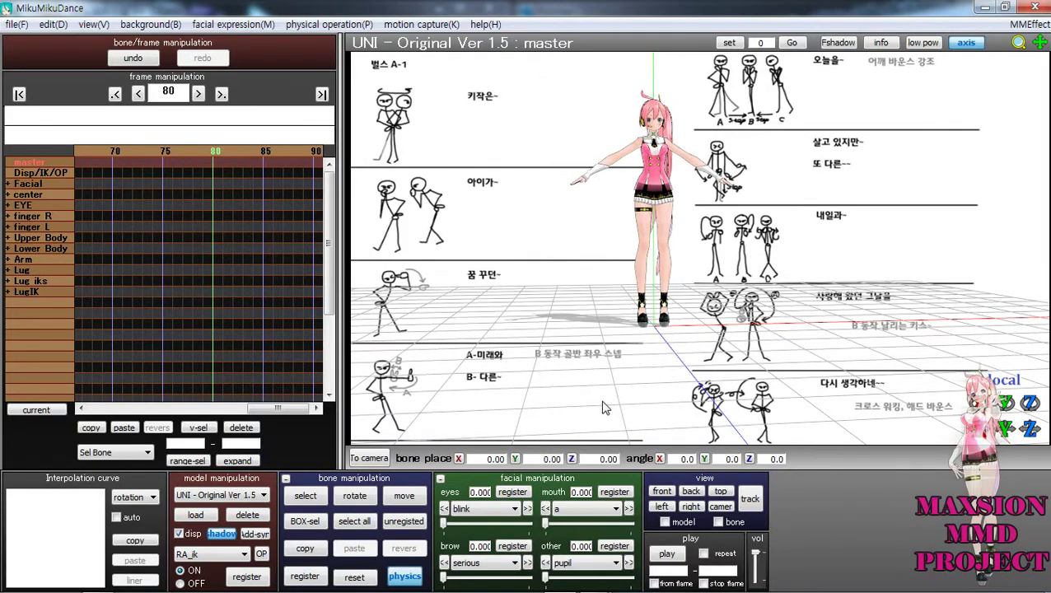
right_drag(680, 364, 673, 368)
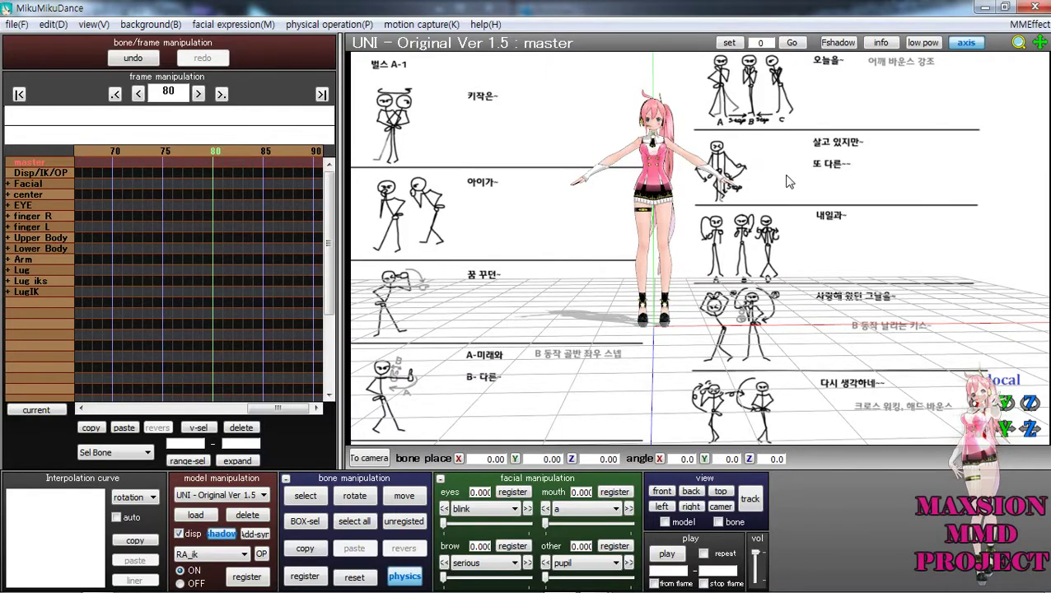
middle_drag(696, 252, 657, 240)
scroll(631, 255, down, 2)
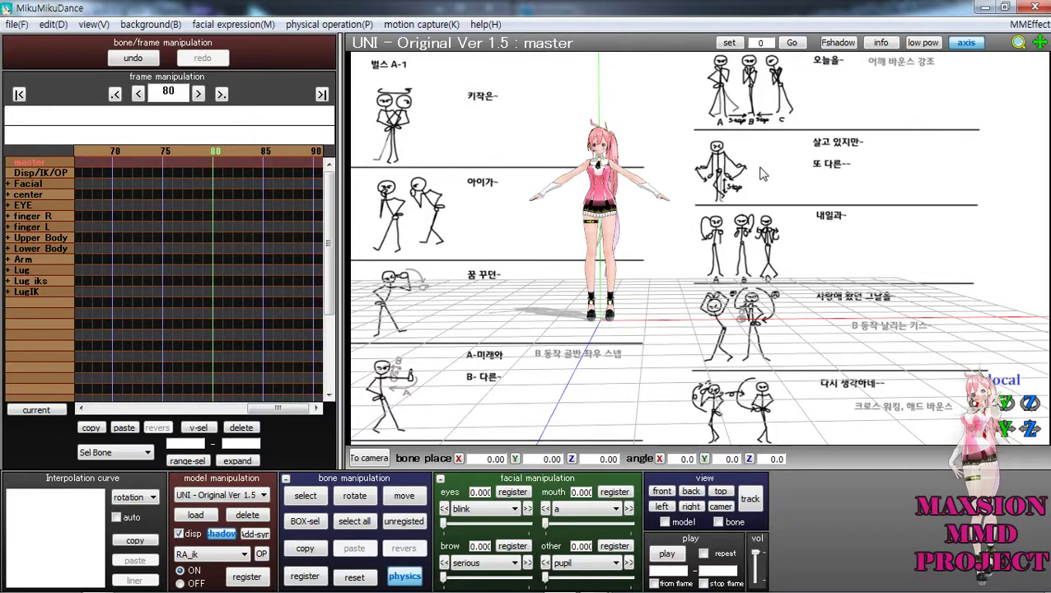
right_drag(569, 198, 550, 173)
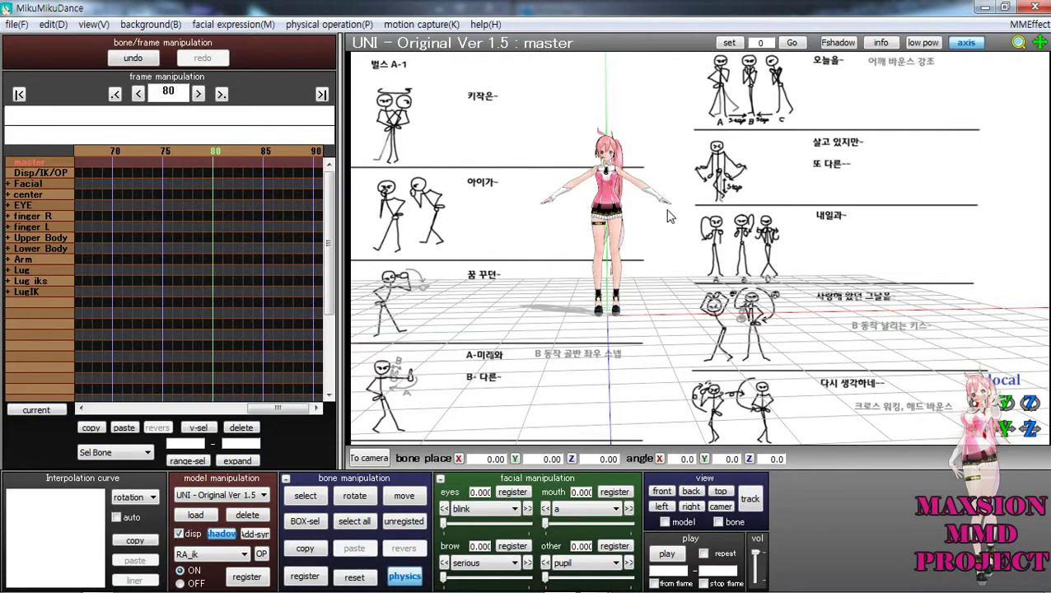
right_drag(635, 249, 680, 245)
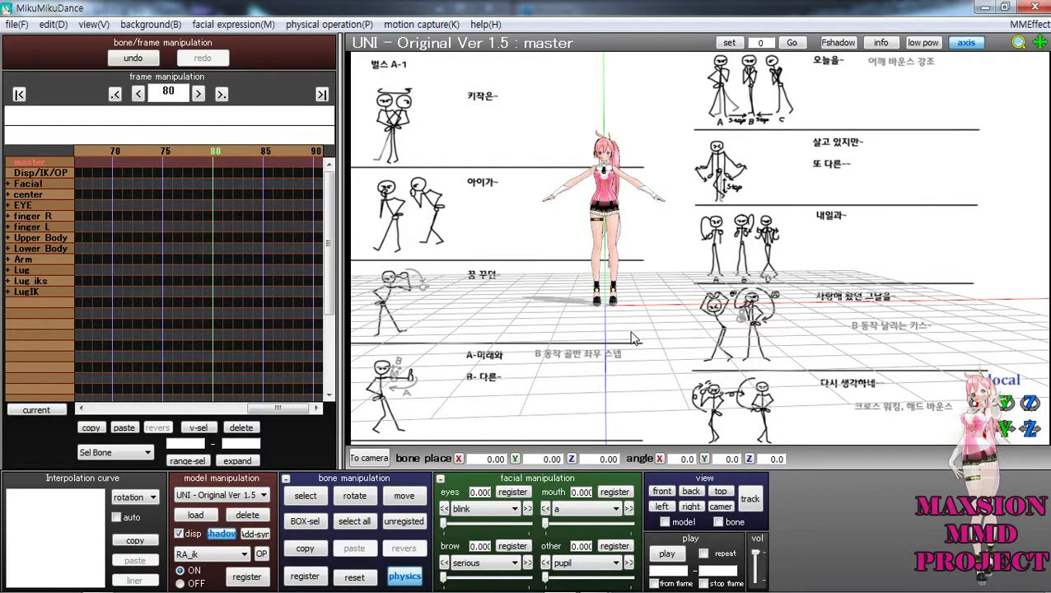
Return to the front view, recentre UNI between the drawings, and study the storyboard's poses and movement notes again.
scroll(634, 337, up, 5)
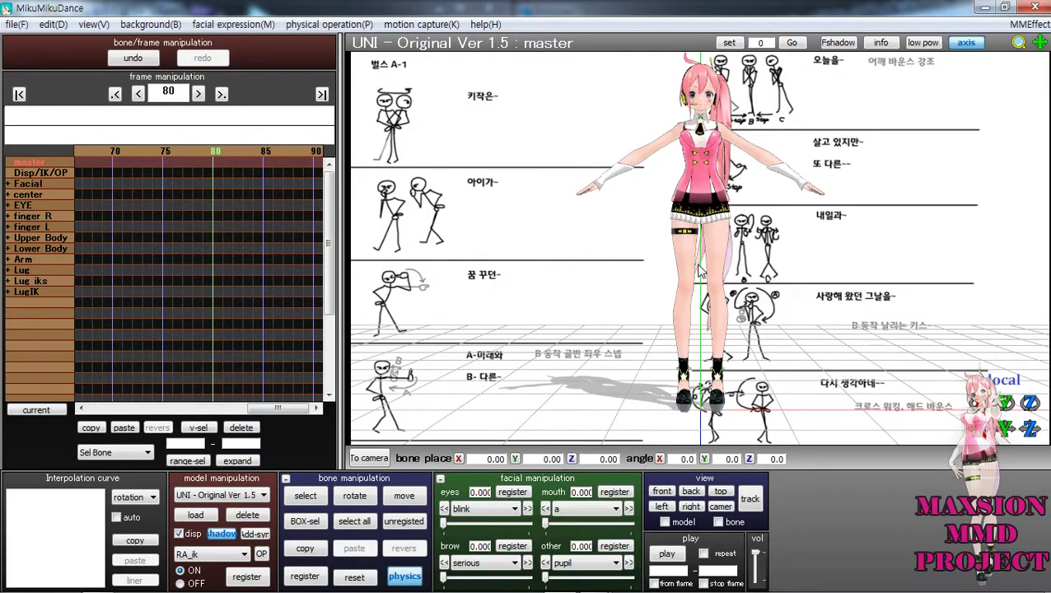
scroll(701, 272, down, 2)
scroll(700, 272, up, 1)
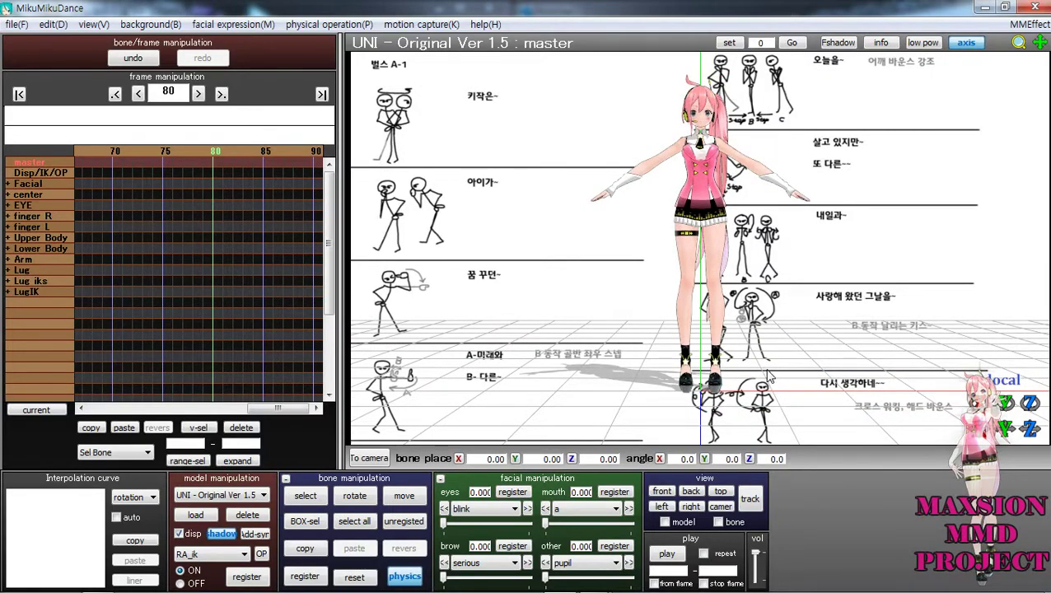
scroll(768, 377, down, 2)
middle_drag(664, 257, 560, 262)
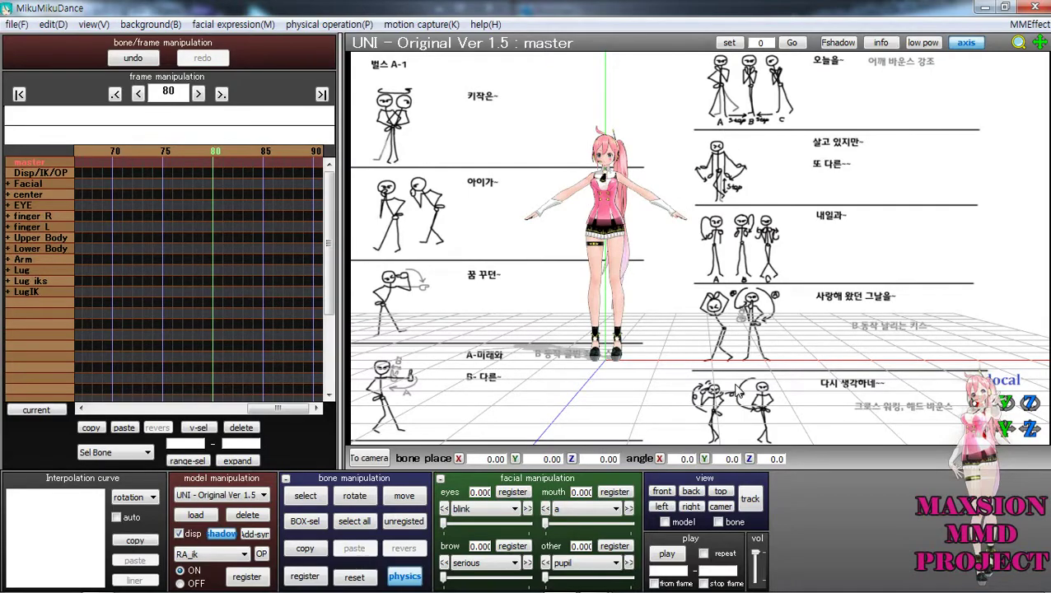
right_drag(628, 362, 638, 363)
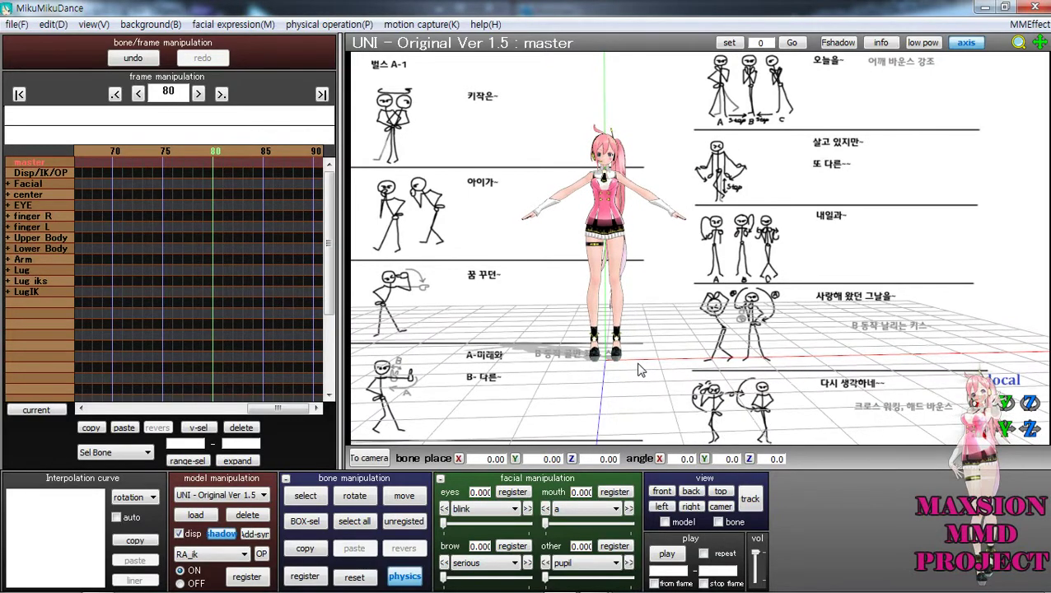
right_drag(693, 235, 671, 194)
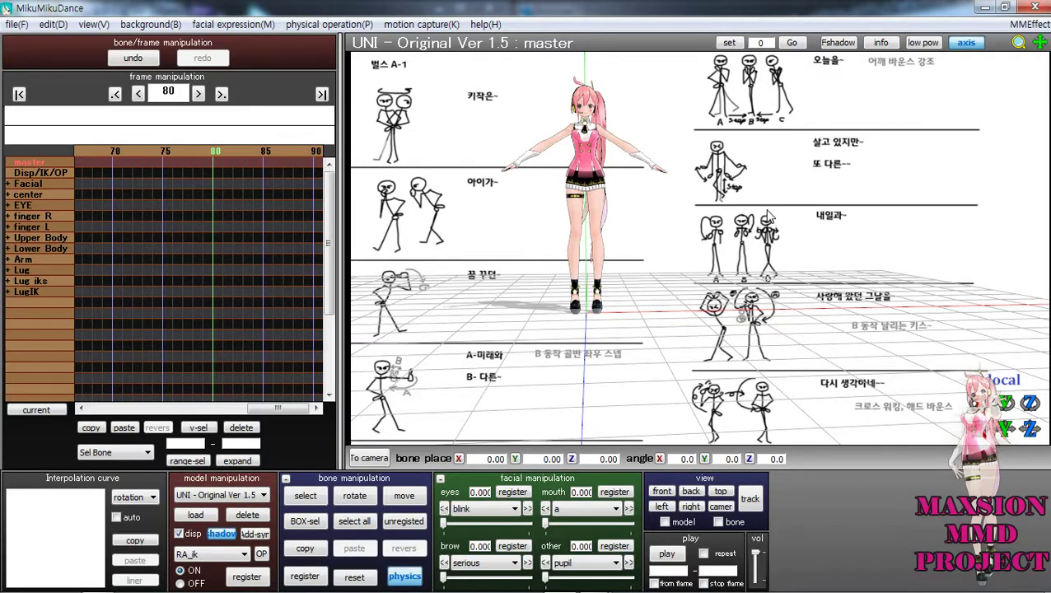
scroll(704, 262, up, 3)
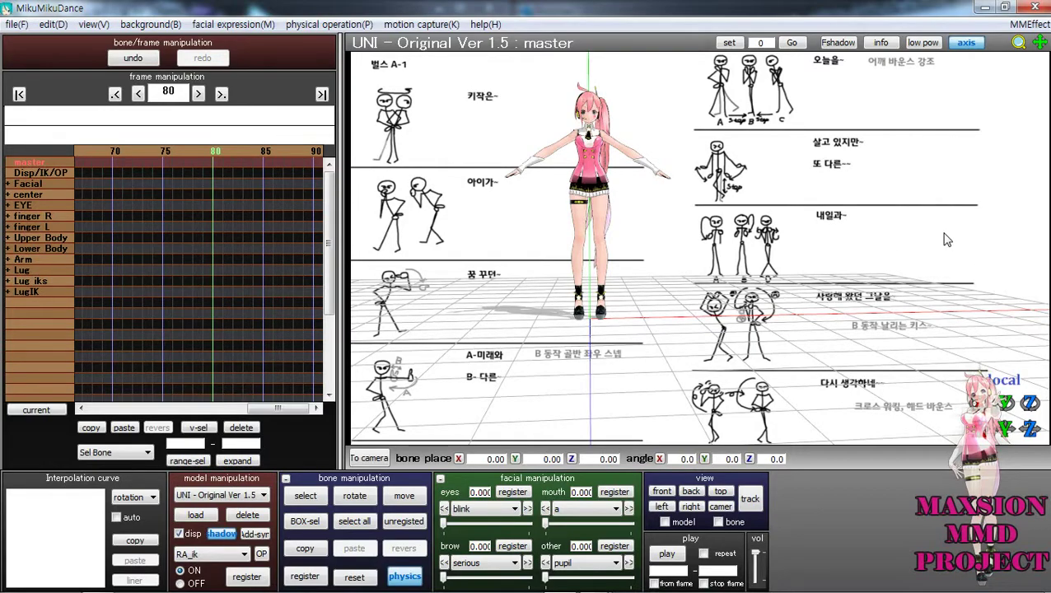
scroll(660, 244, up, 2)
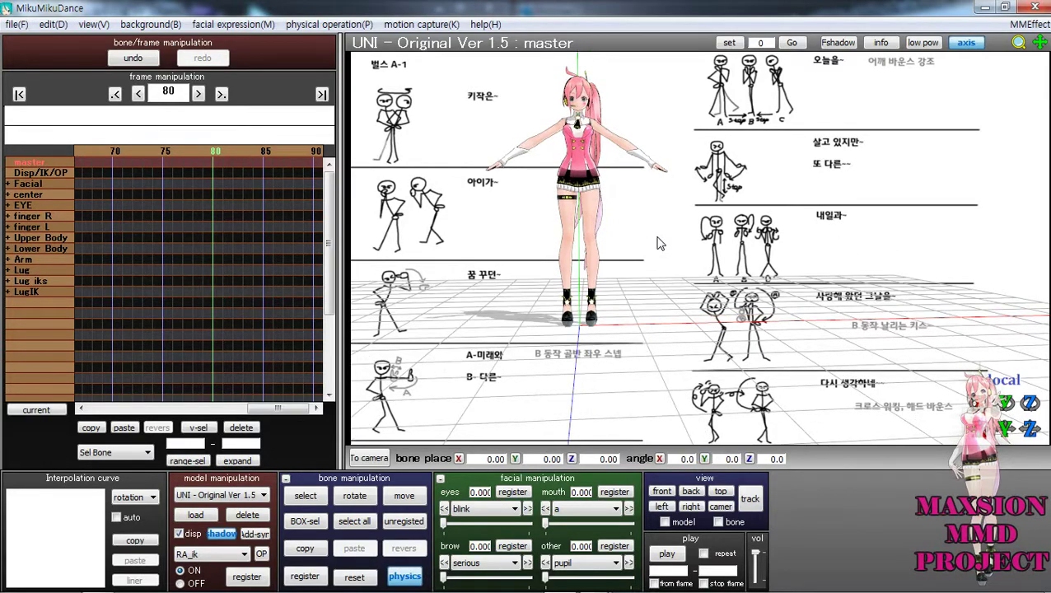
right_drag(705, 251, 706, 252)
middle_drag(706, 253, 710, 257)
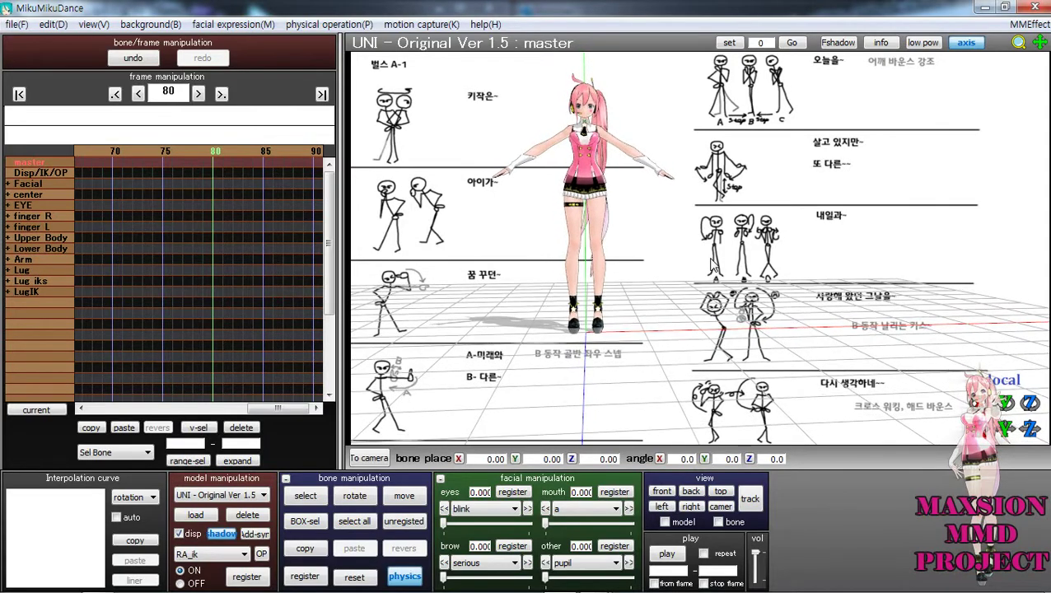
Reset the camera to the front and inspect the UNI model's face up close.
key(KP_2)
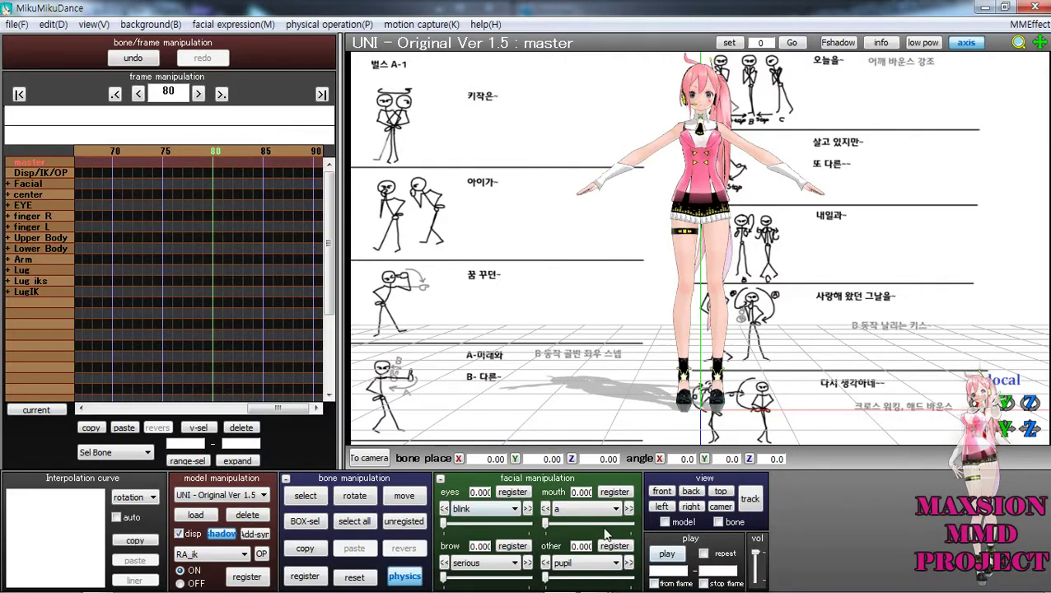
scroll(674, 221, up, 5)
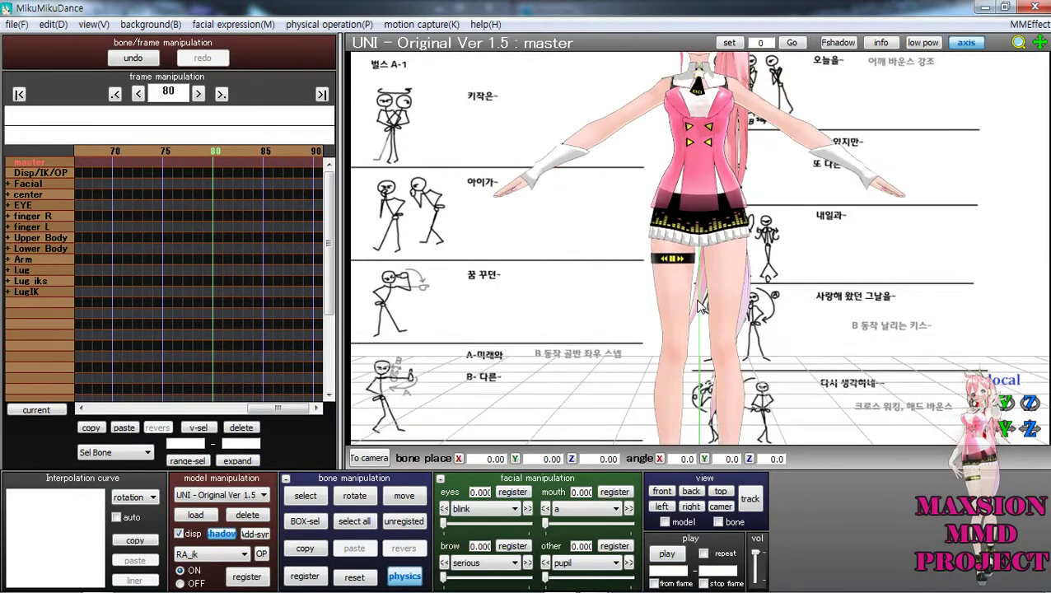
scroll(688, 384, up, 6)
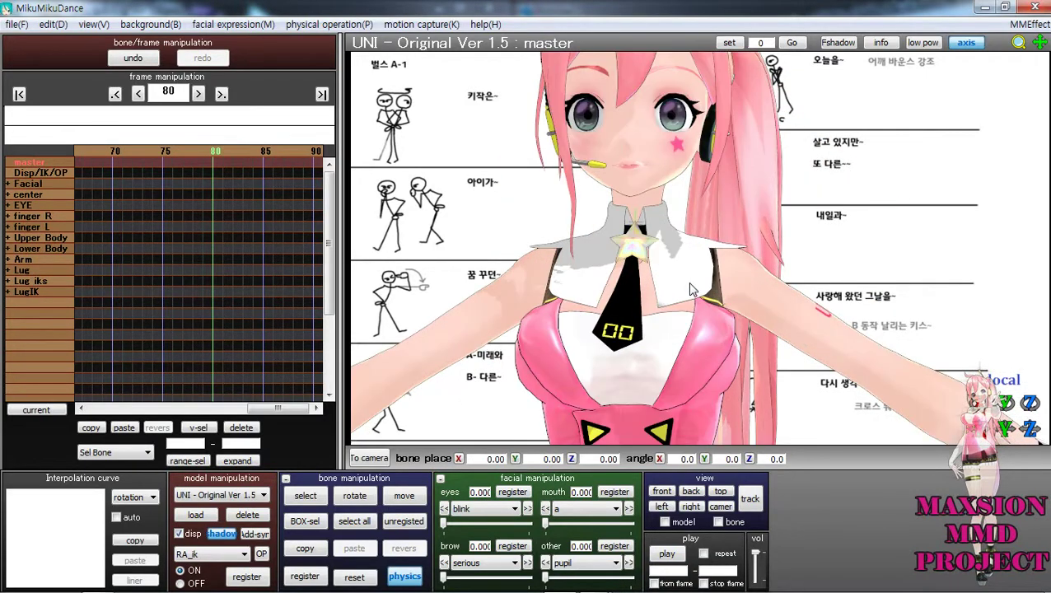
scroll(714, 265, up, 4)
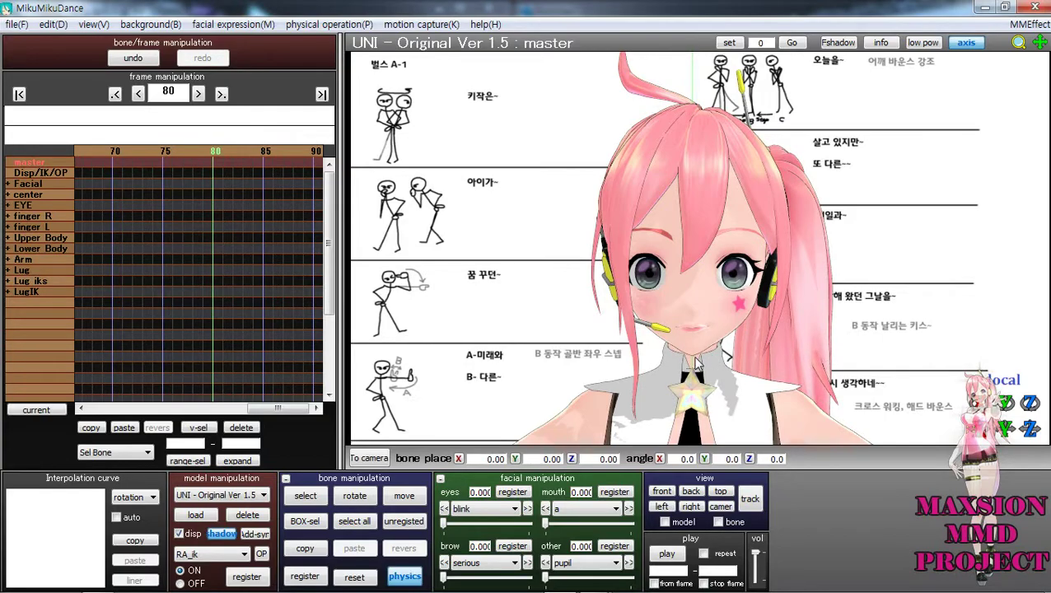
Switch to PMX Editor and select the UNI model's あ(smile) mouth morph.
click(986, 10)
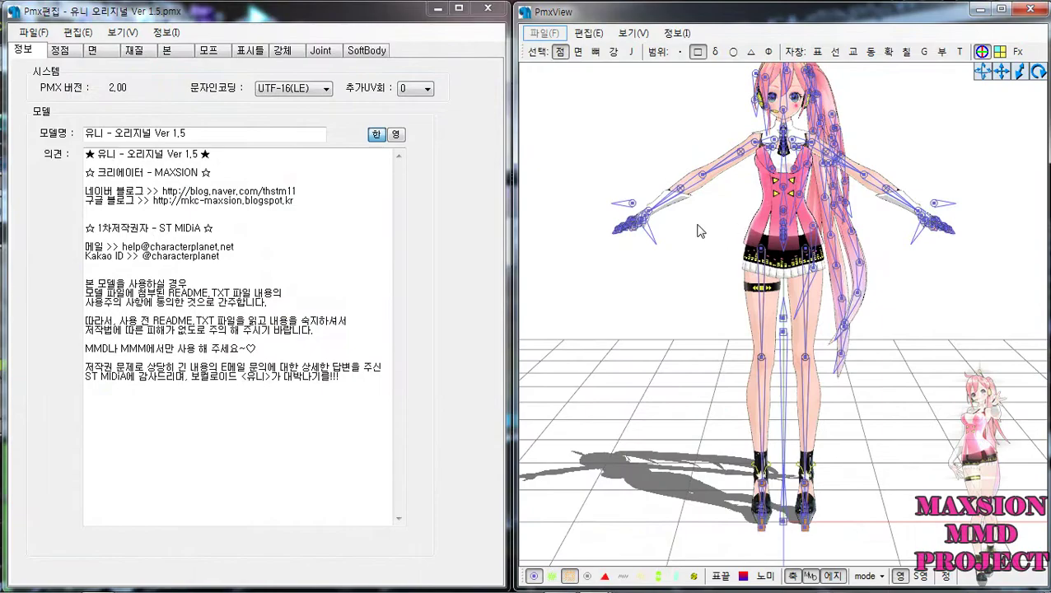
scroll(705, 231, up, 10)
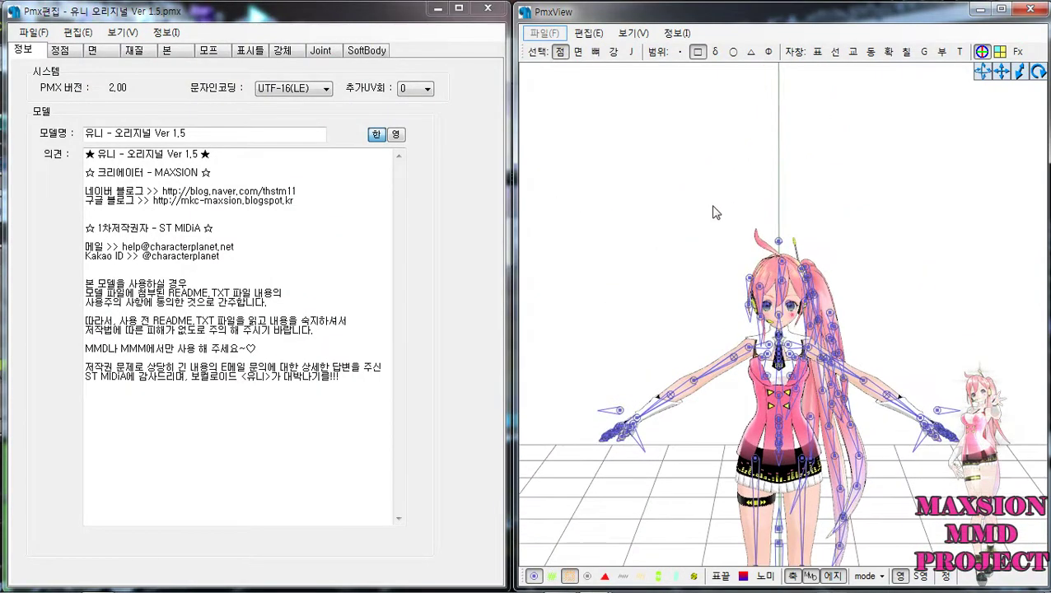
scroll(735, 245, up, 10)
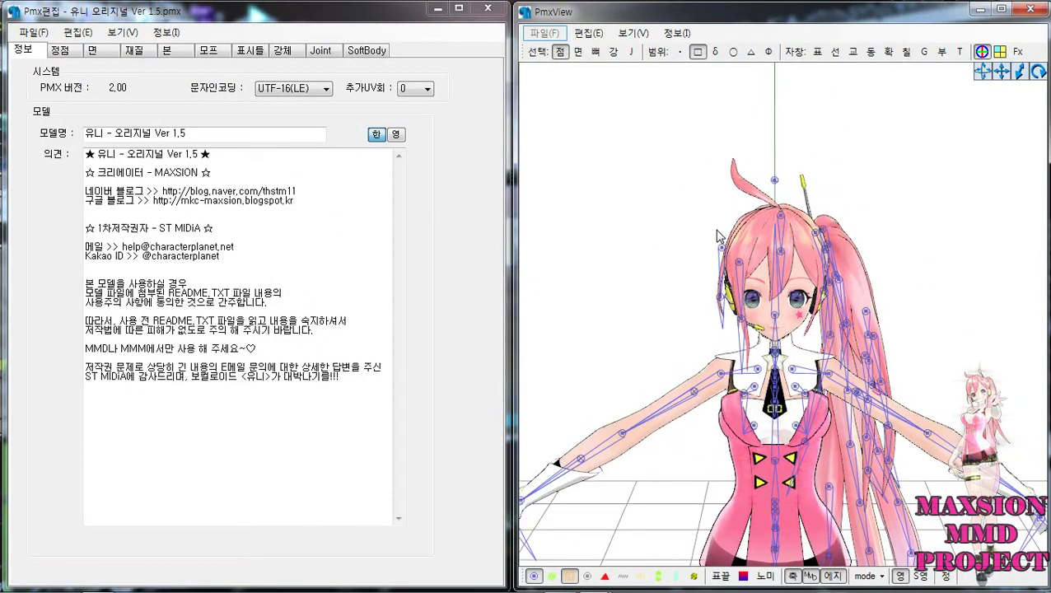
click(208, 51)
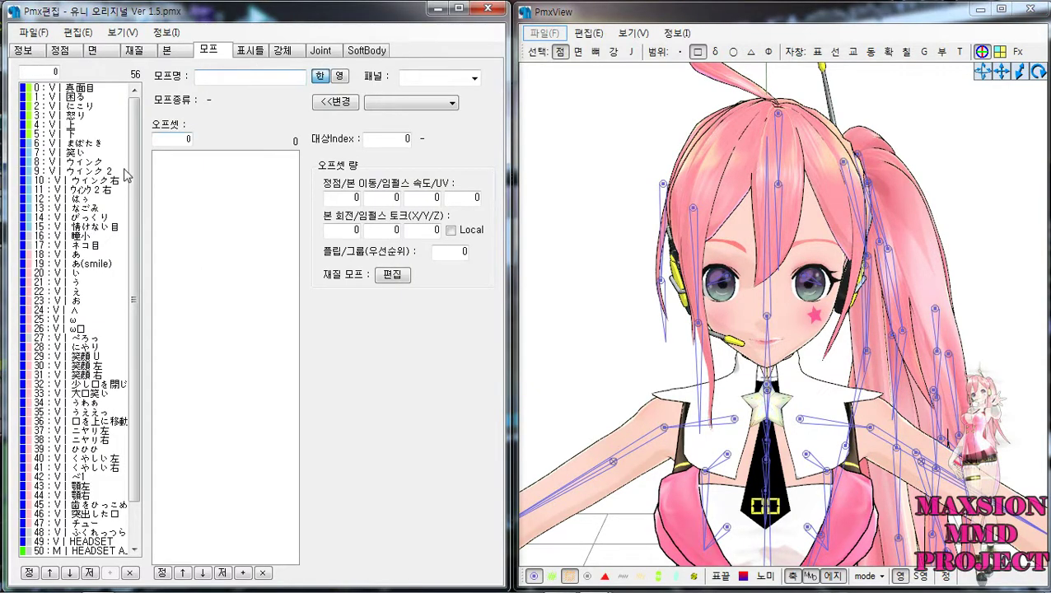
click(79, 256)
click(84, 265)
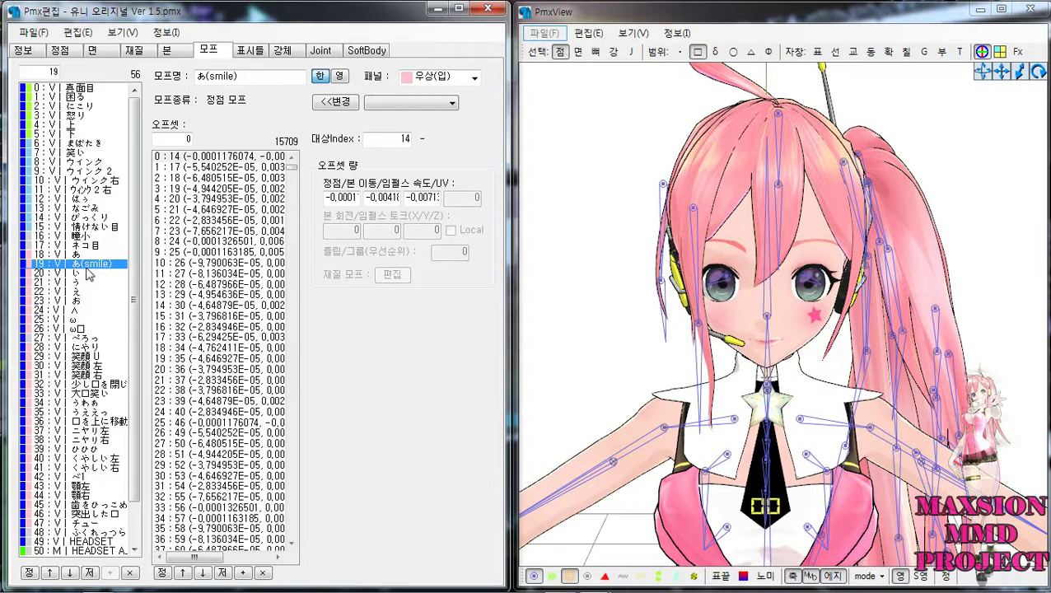
Open the あ(smile) morph for vertex/UV morph editing and maximize the morph editing window.
right_click(111, 266)
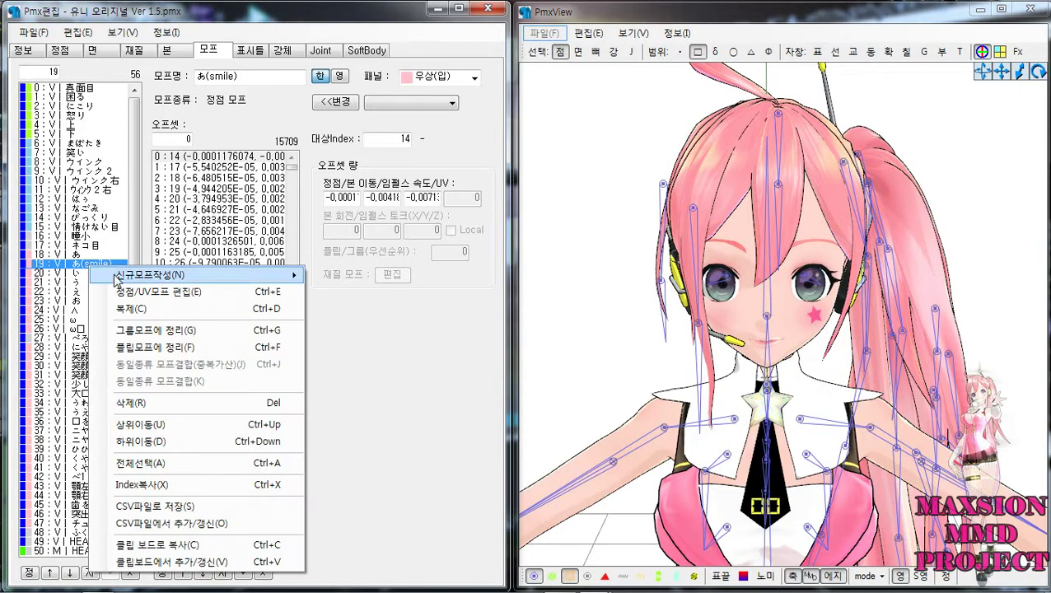
click(147, 294)
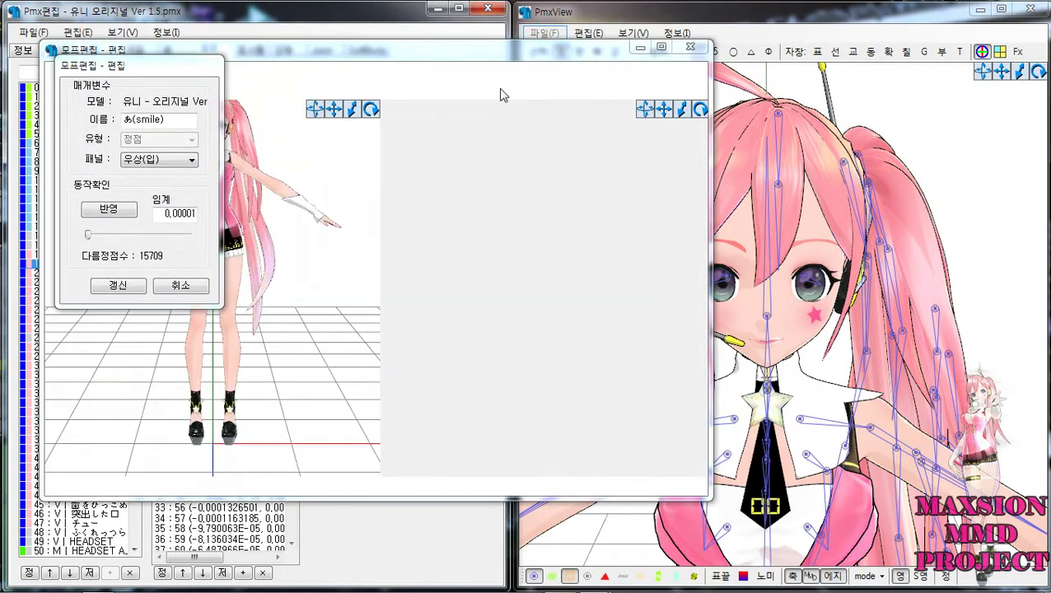
double_click(502, 56)
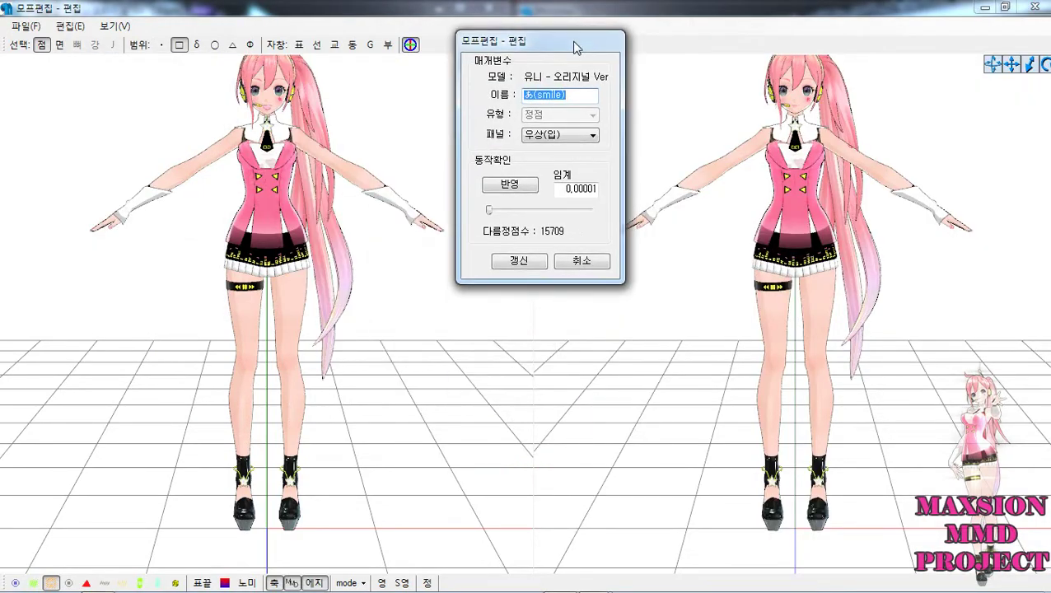
scroll(289, 188, up, 10)
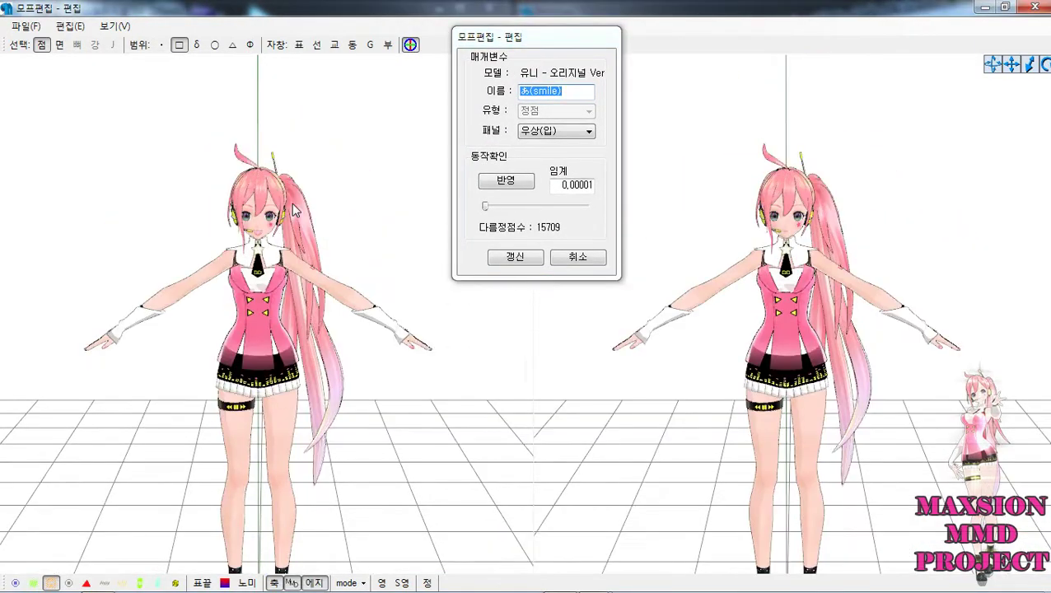
Frame UNI's face in the morph editor and preview the あ(smile) morph from zero to full strength and back.
scroll(281, 269, up, 10)
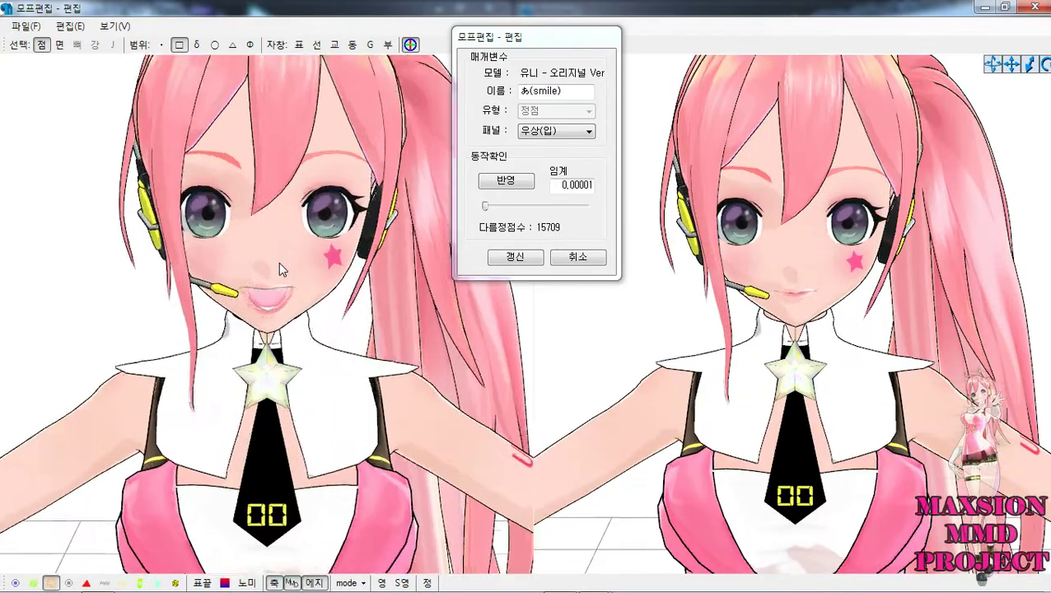
right_drag(279, 262, 287, 281)
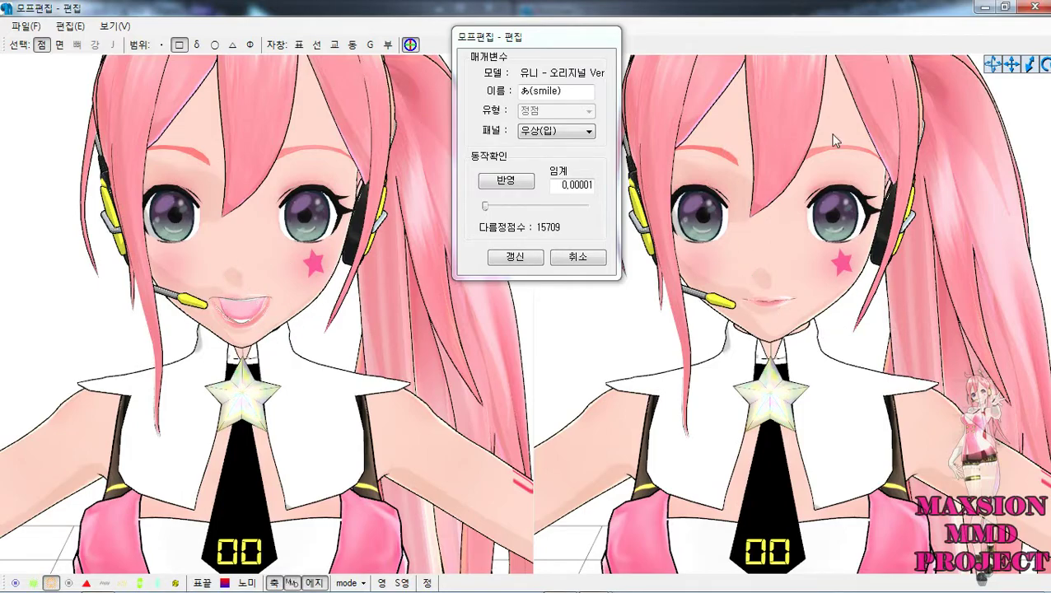
drag(484, 212, 611, 213)
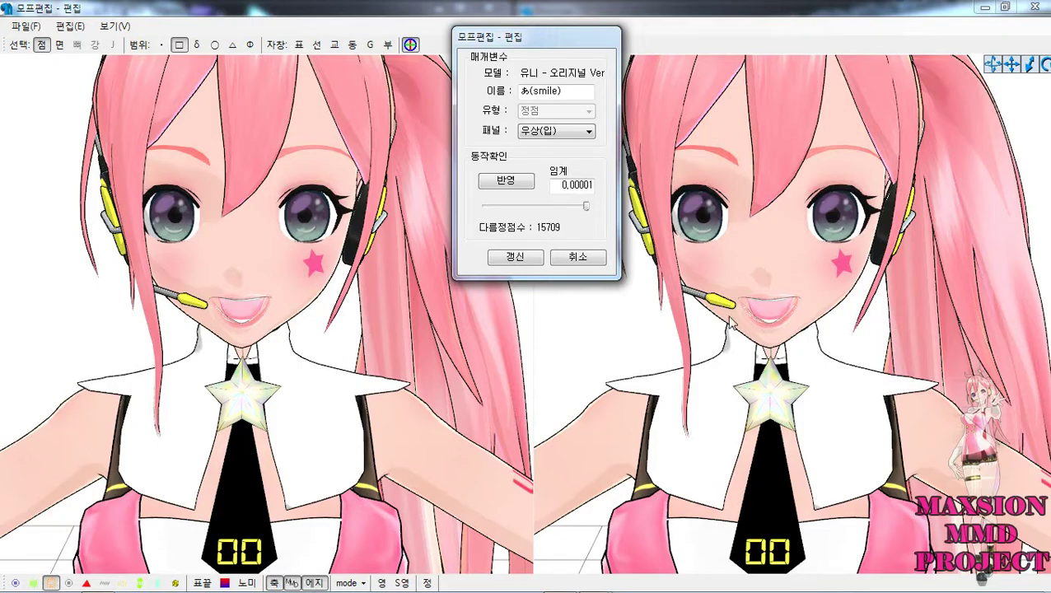
drag(590, 213, 536, 207)
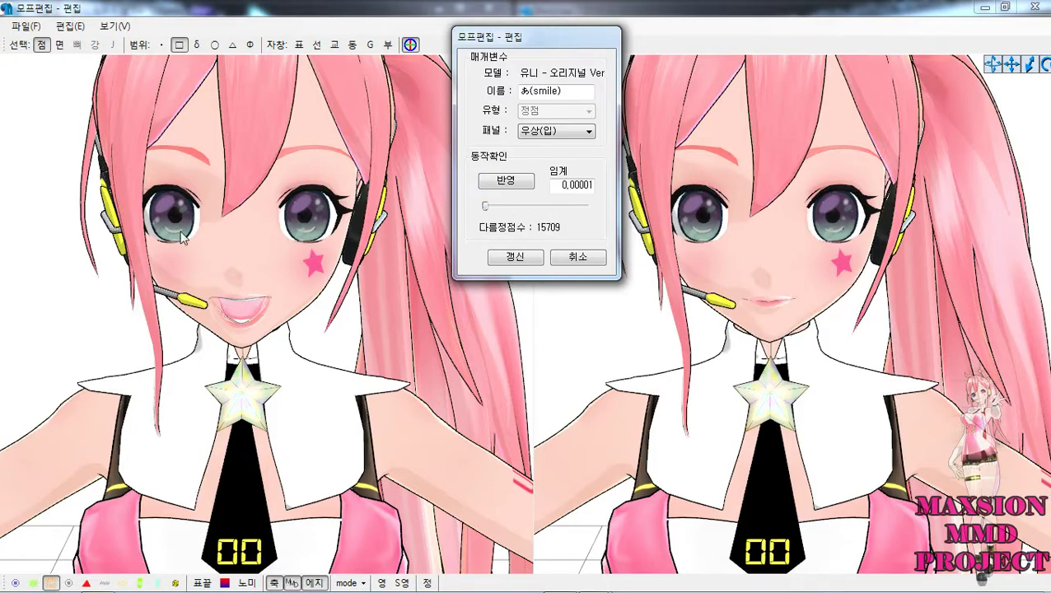
Pull a vertex at the edge of UNI's jaw outward and down and apply the deformation to the あ(smile) morph preview.
click(304, 306)
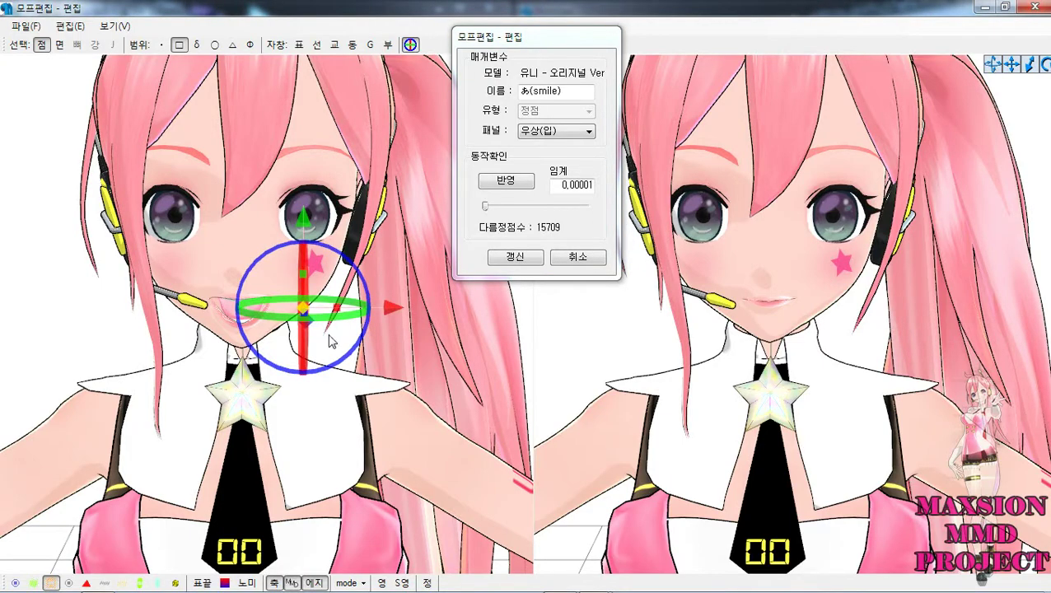
drag(304, 308, 341, 352)
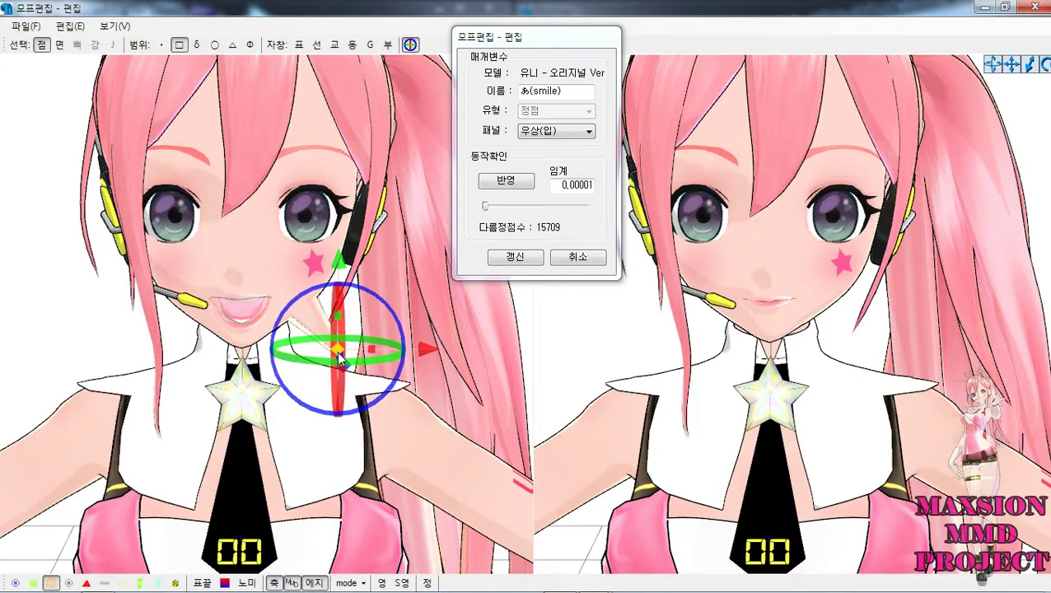
click(55, 319)
click(500, 183)
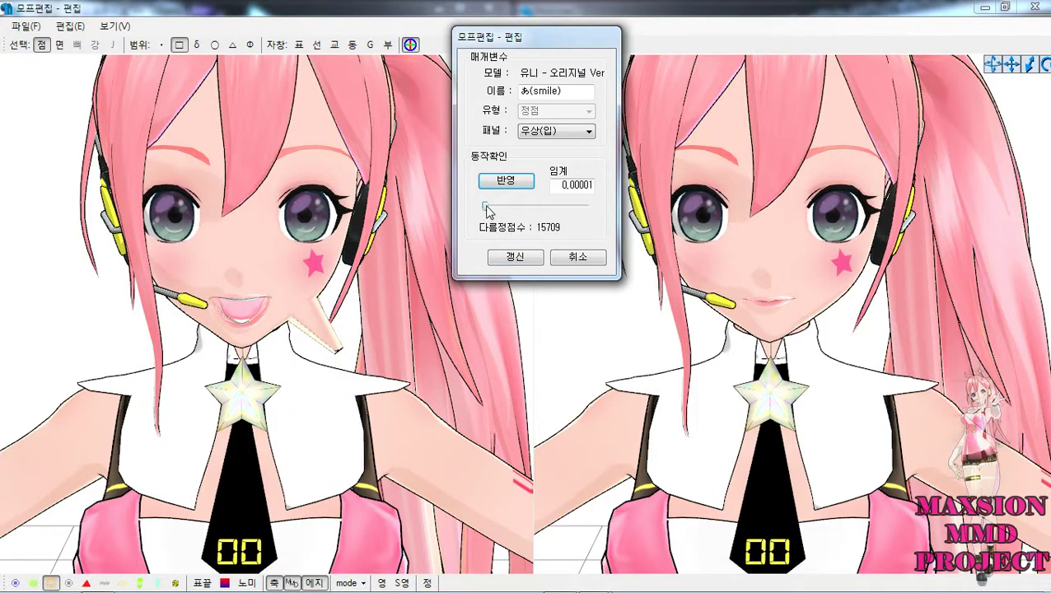
Preview the deformed あ(smile) morph at partial and full strength, and return it to zero.
drag(488, 211, 567, 214)
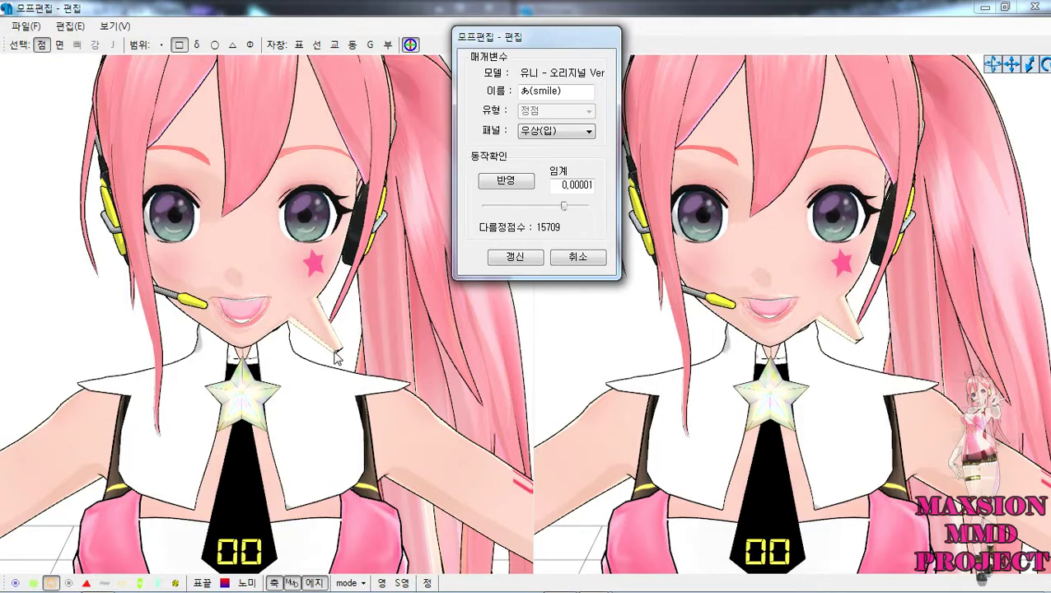
drag(564, 206, 572, 206)
key(Right)
key(Right)
key(Right)
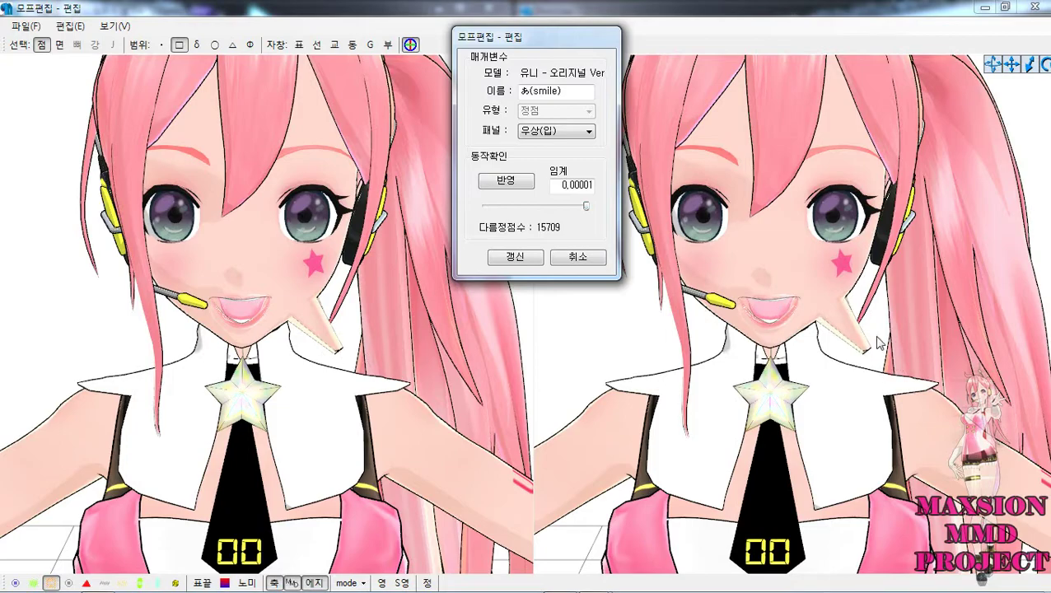
drag(585, 206, 539, 207)
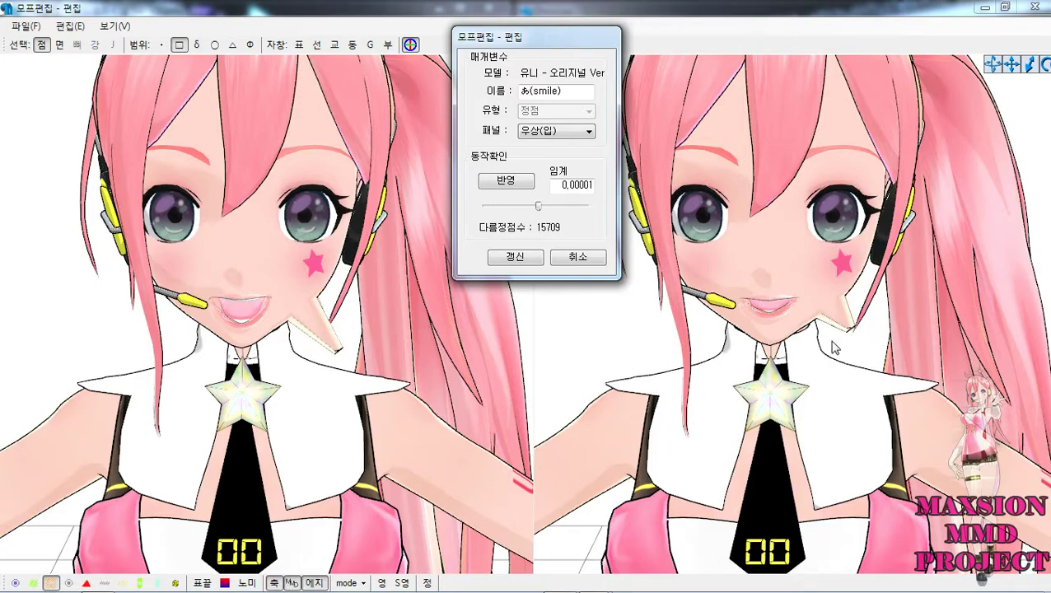
drag(539, 207, 430, 206)
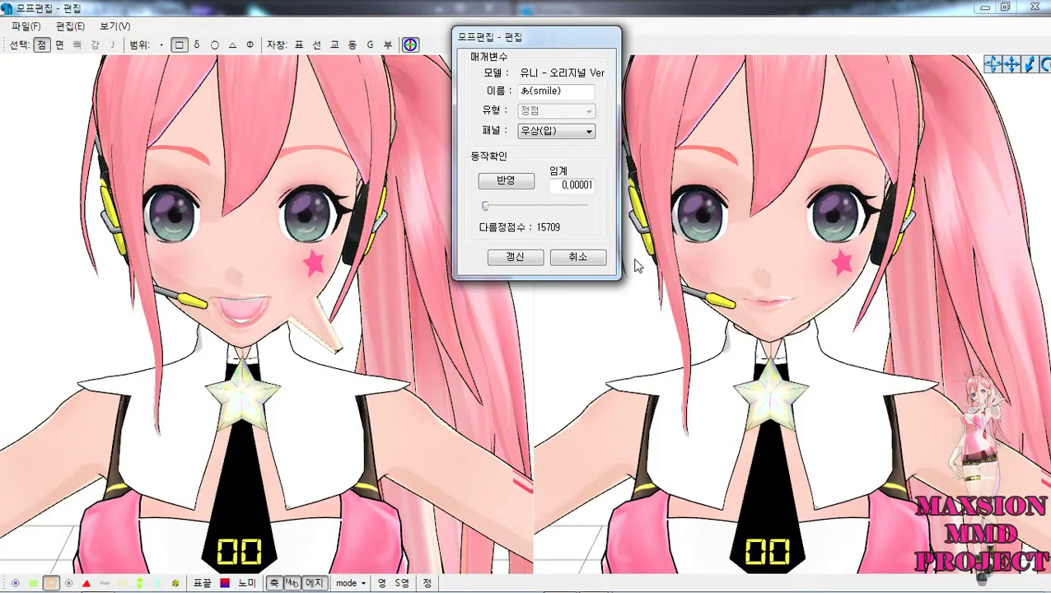
Discard the あ(smile) morph edit by cancelling the morph editor, and switch back to MikuMikuDance.
click(579, 258)
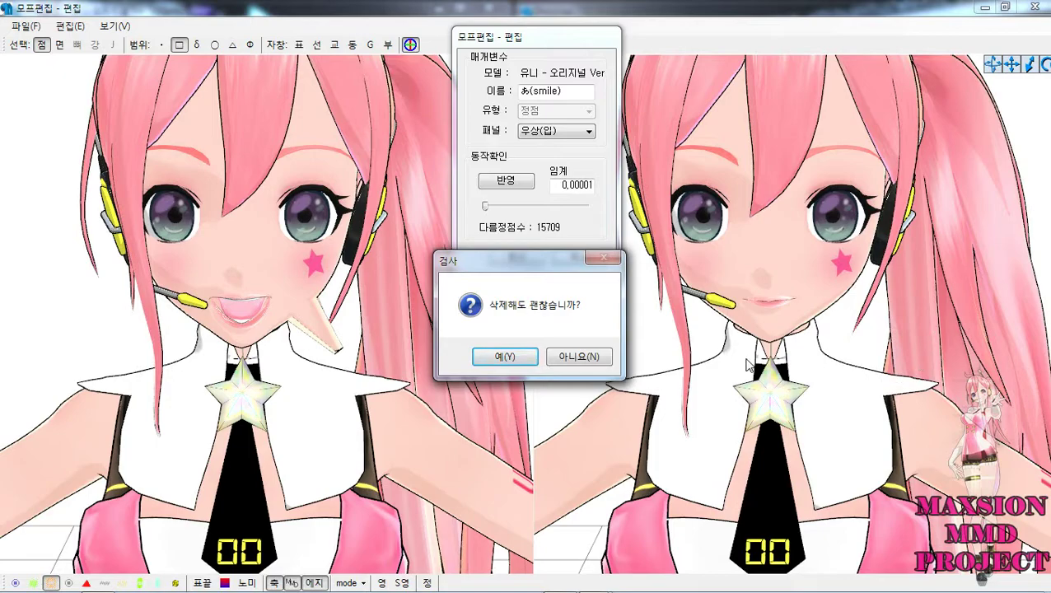
click(580, 362)
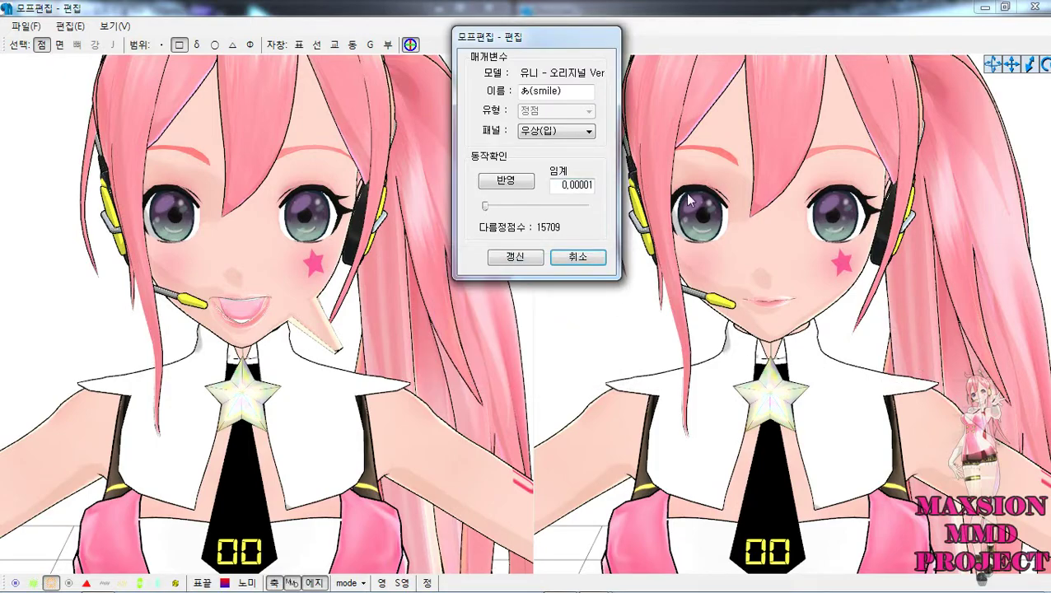
click(577, 259)
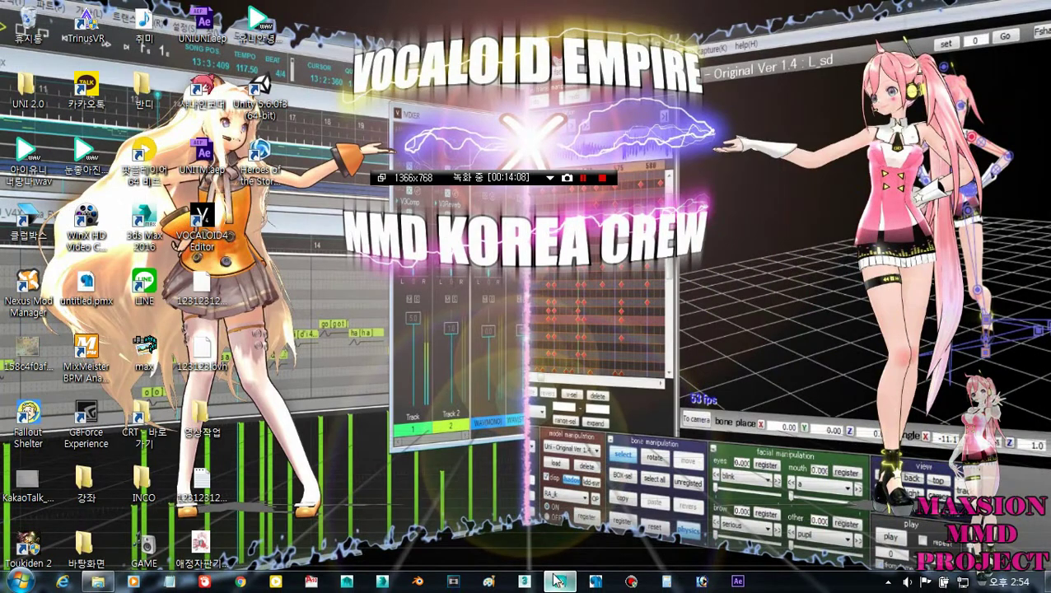
click(556, 580)
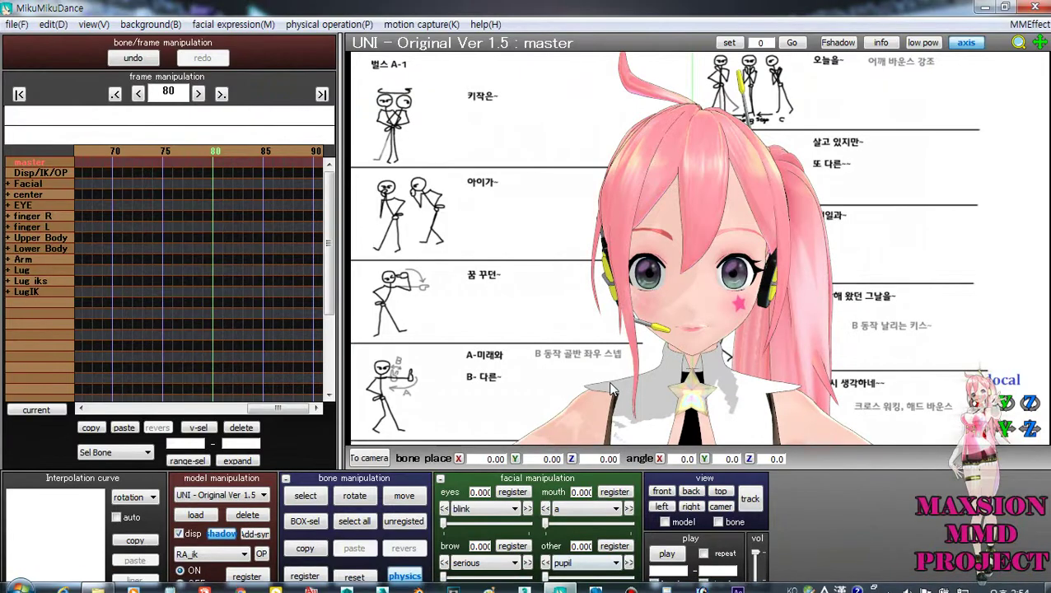
Preview the blink eye morph on UNI's face, return it to zero and choose the close>< eye morph.
mouse_move(700, 246)
middle_down()
mouse_move(697, 199)
mouse_move(710, 249)
middle_up()
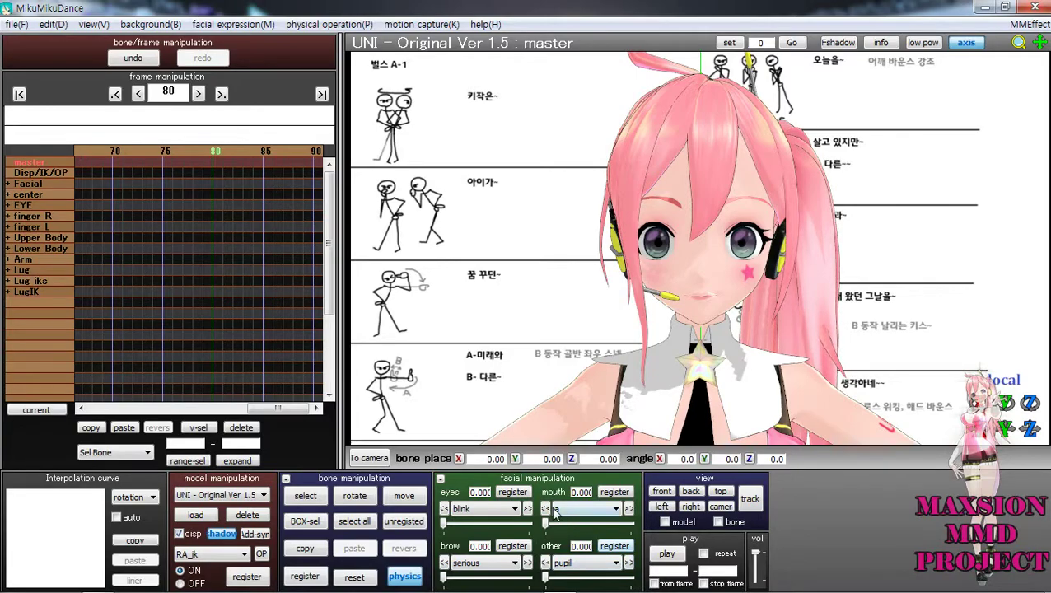
drag(445, 525, 544, 524)
drag(350, 532, 280, 521)
click(481, 513)
click(464, 464)
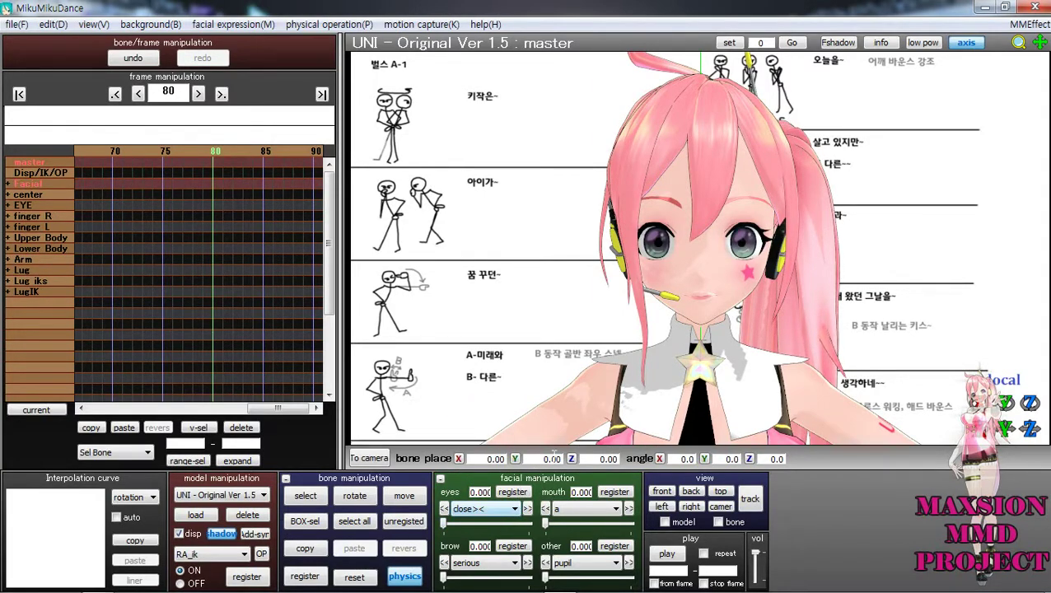
Preview the mouth morph a and the brow morphs serious and sadness, returning each to zero.
drag(547, 521, 587, 522)
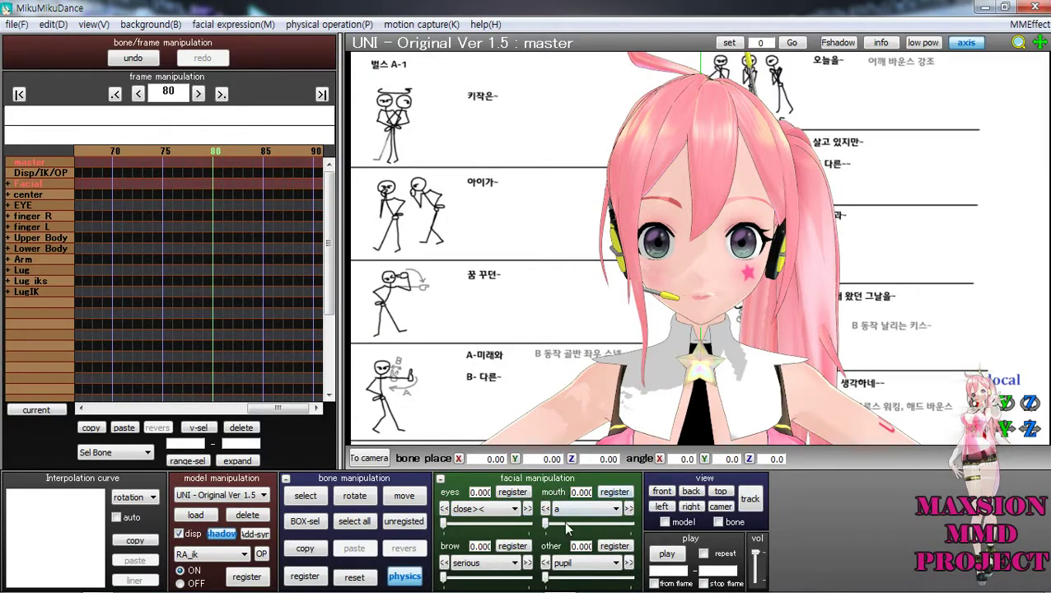
drag(443, 579, 301, 574)
drag(445, 580, 235, 576)
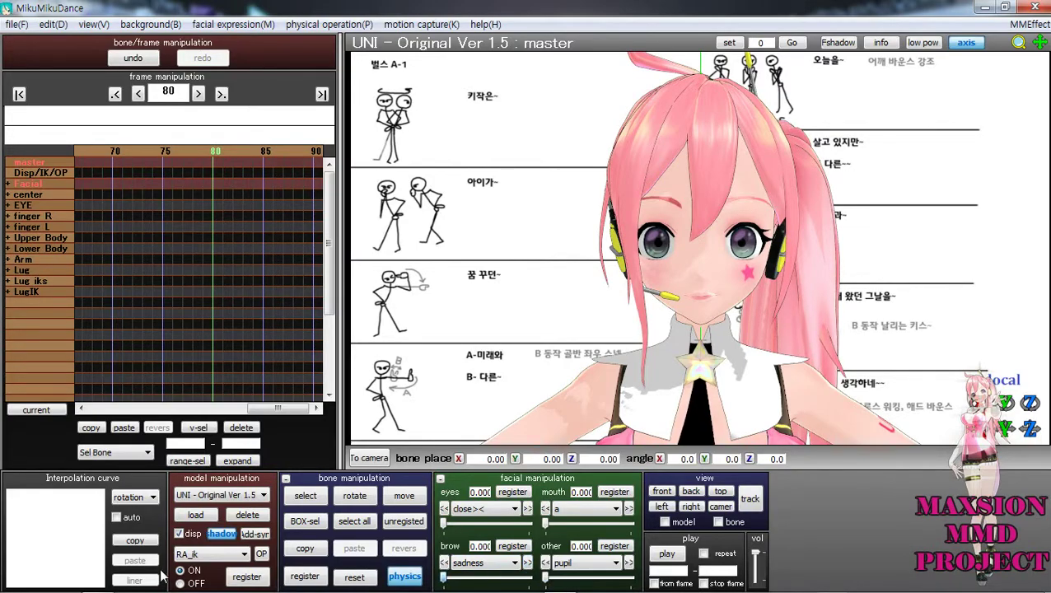
Preview the 얼굴 부풀리기 morph at 1.000, return it to zero and choose the HEADSET morph instead.
click(590, 563)
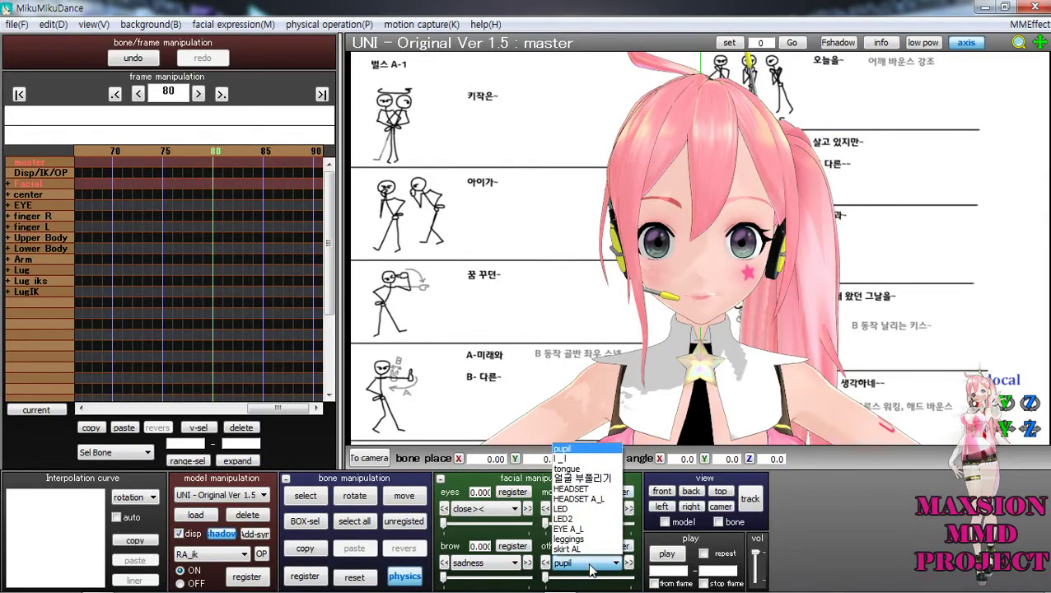
click(582, 478)
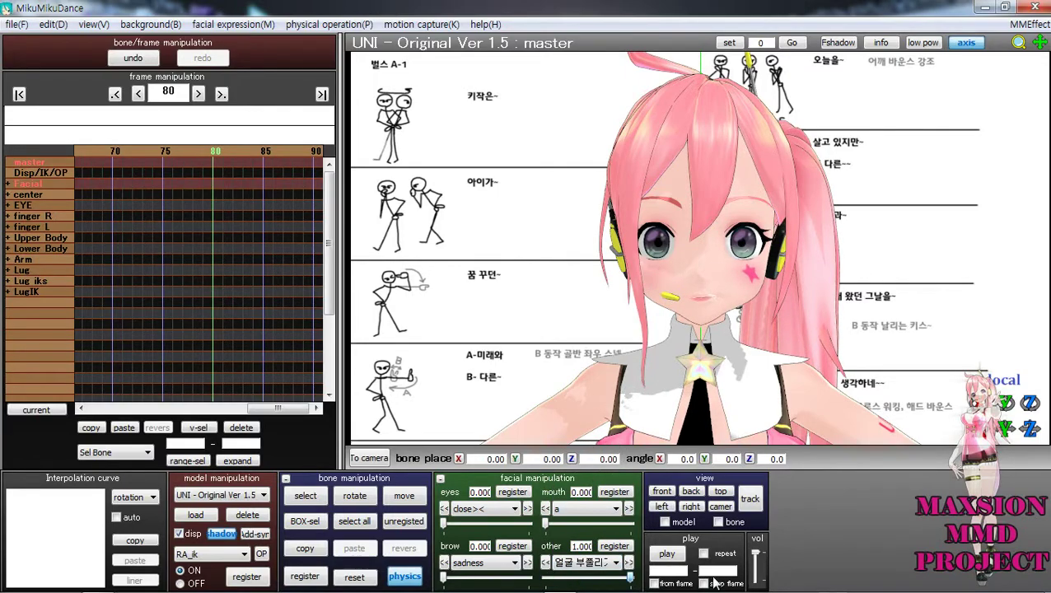
click(590, 563)
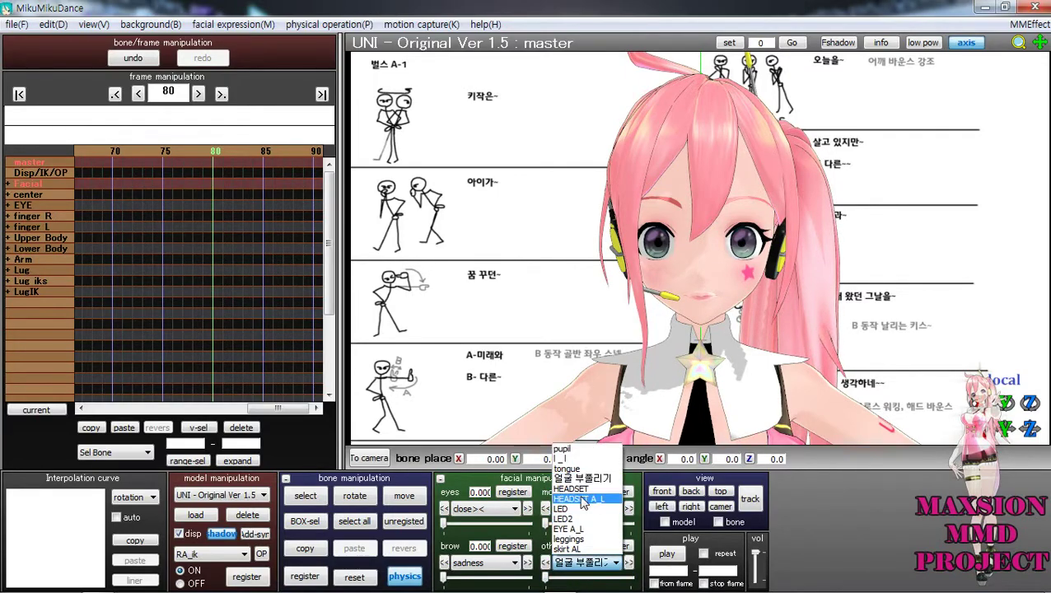
click(581, 492)
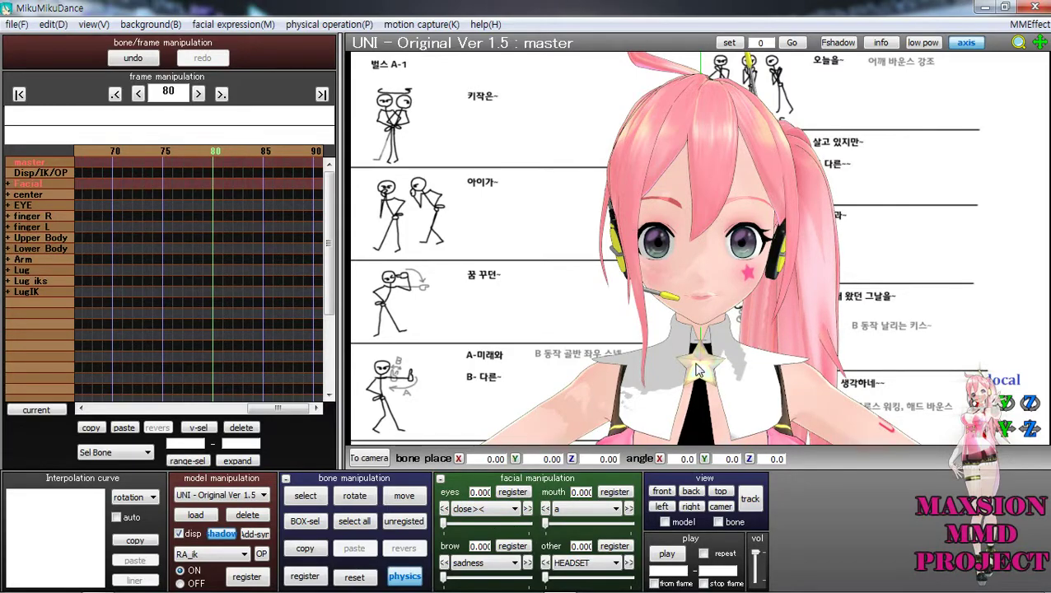
Choose the blink eye morph and preview the mouth morphs a and u on UNI's face, returning both to zero.
click(483, 511)
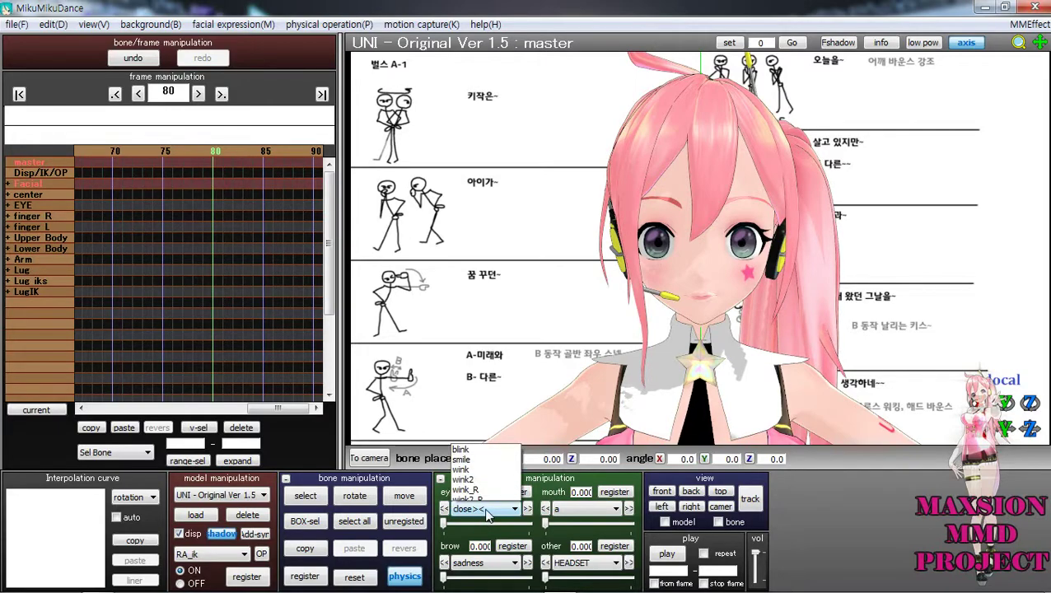
click(475, 407)
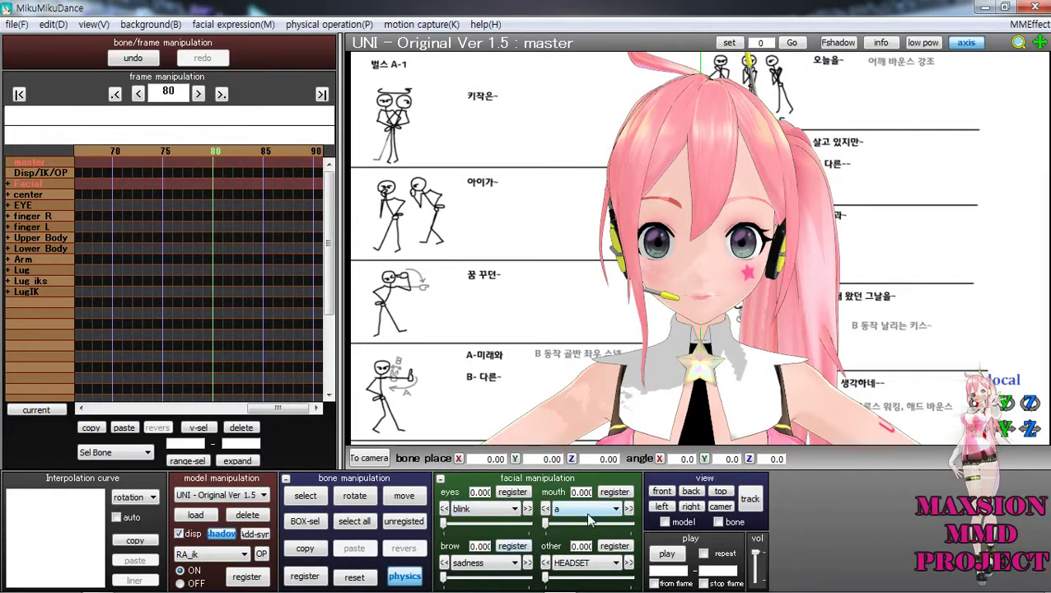
mouse_move(698, 246)
right_down()
mouse_move(697, 283)
mouse_move(700, 233)
mouse_move(698, 259)
right_up()
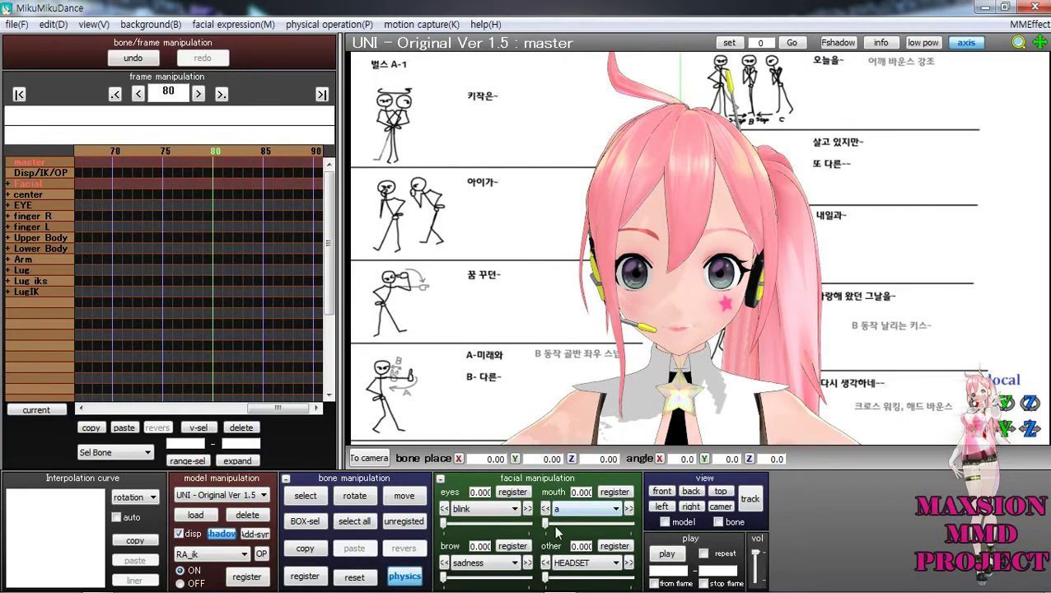
drag(548, 523, 489, 523)
click(577, 509)
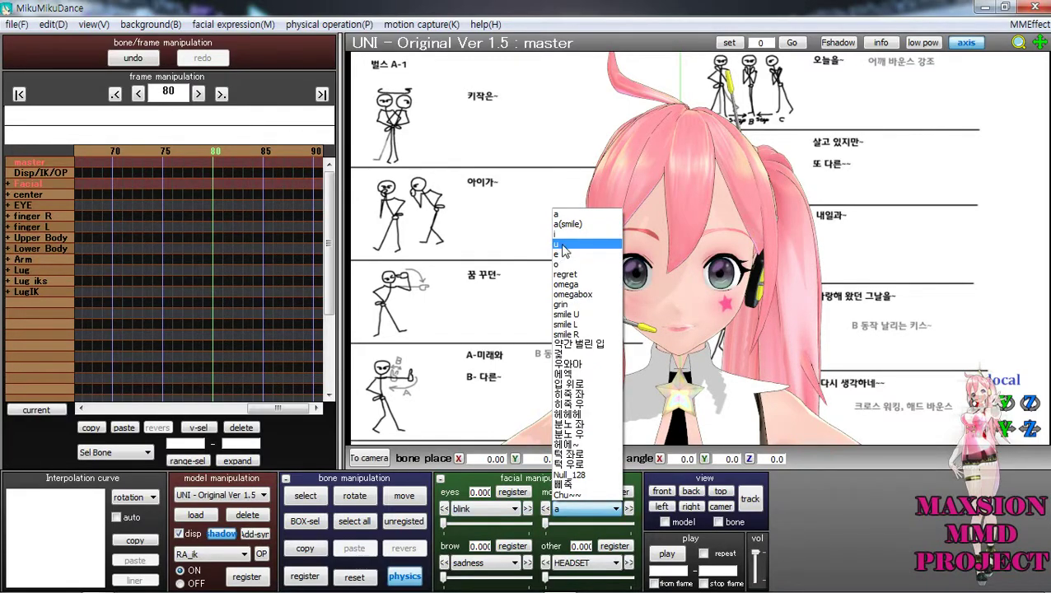
click(564, 244)
drag(445, 520, 397, 519)
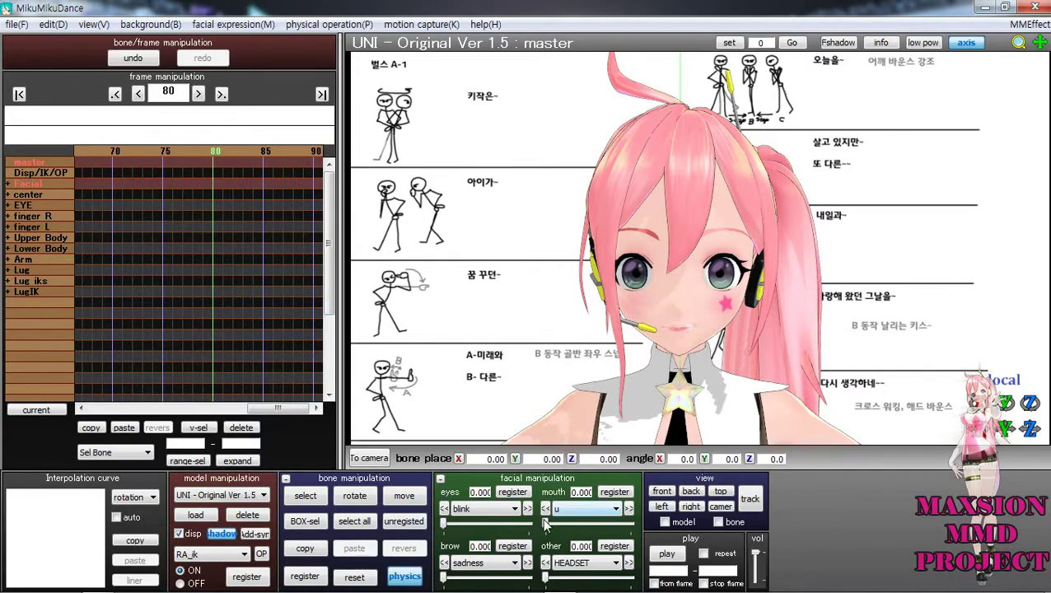
drag(545, 525, 491, 519)
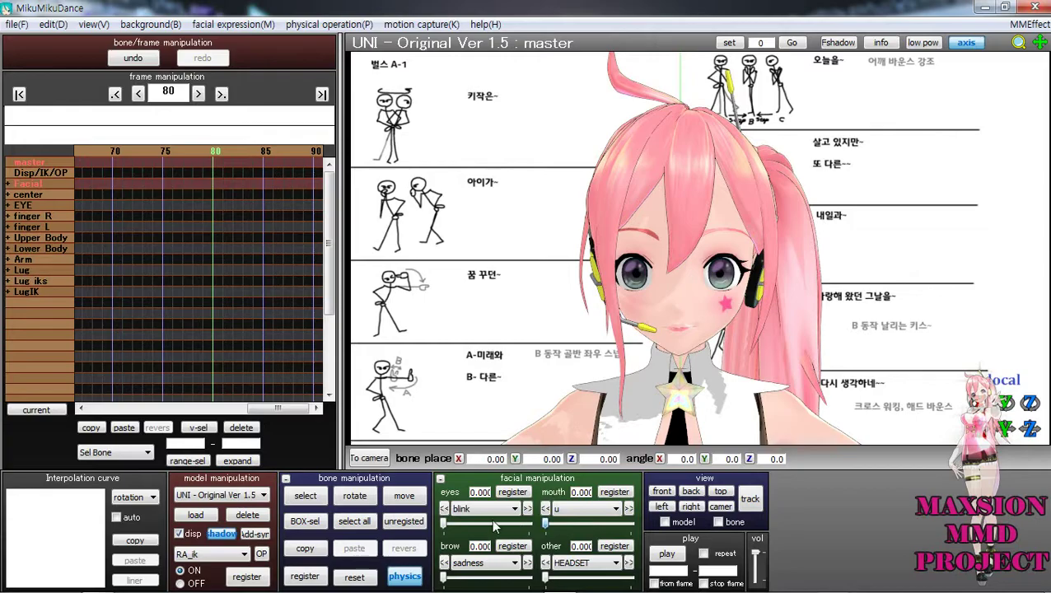
Reset the camera to the front and frame UNI's full body between the storyboard drawings.
right_drag(701, 303, 701, 250)
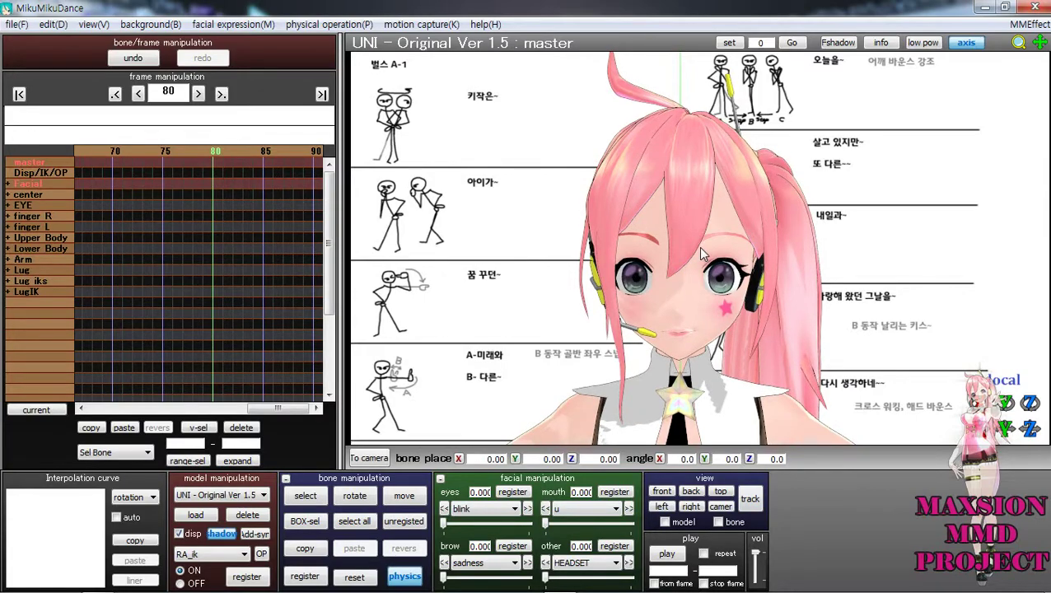
key(KP_2)
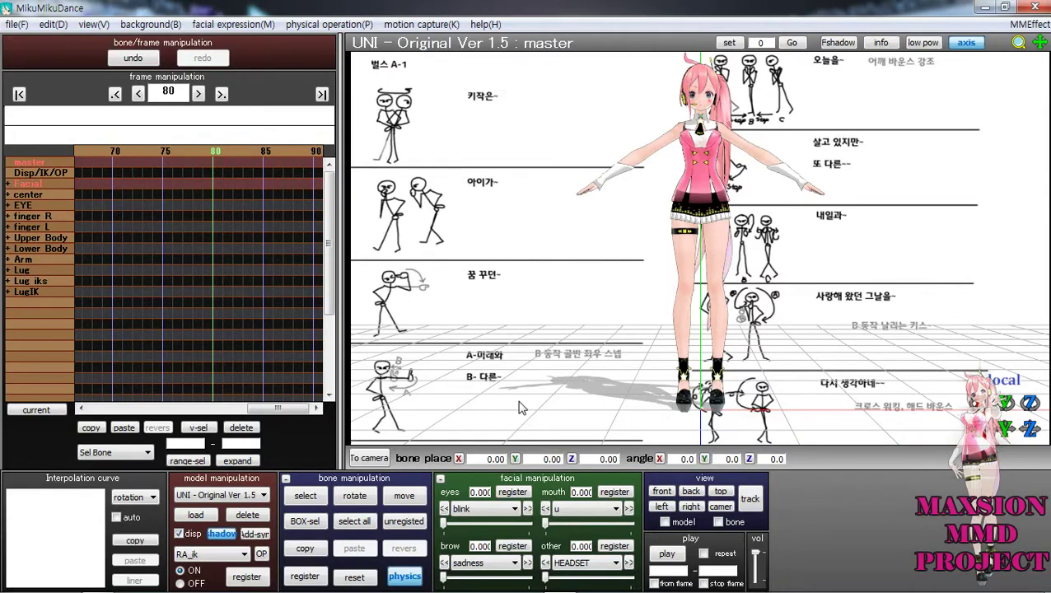
middle_drag(663, 252, 580, 237)
scroll(580, 236, down, 8)
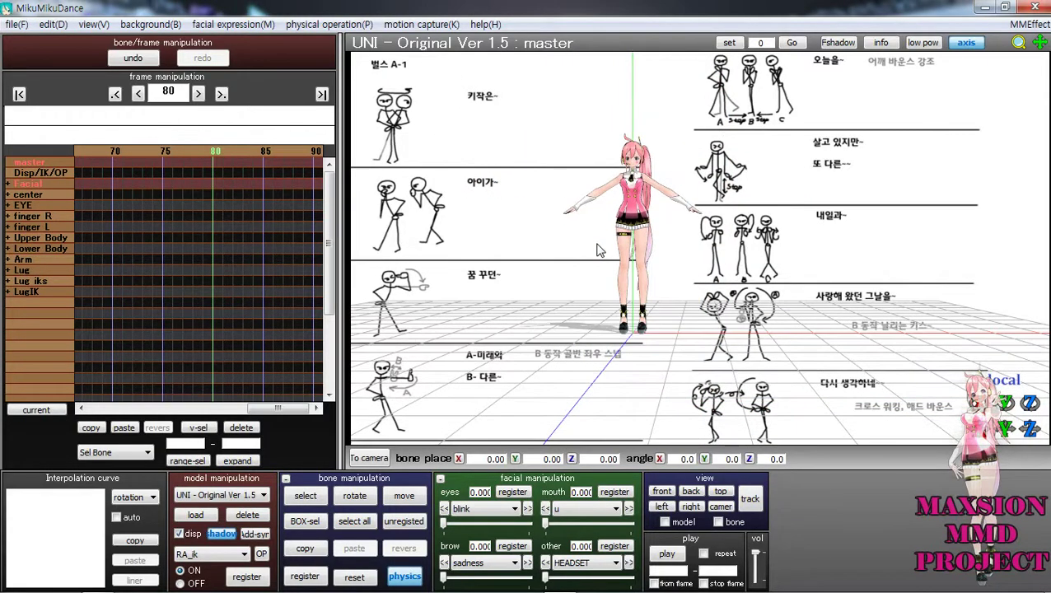
right_drag(699, 251, 626, 228)
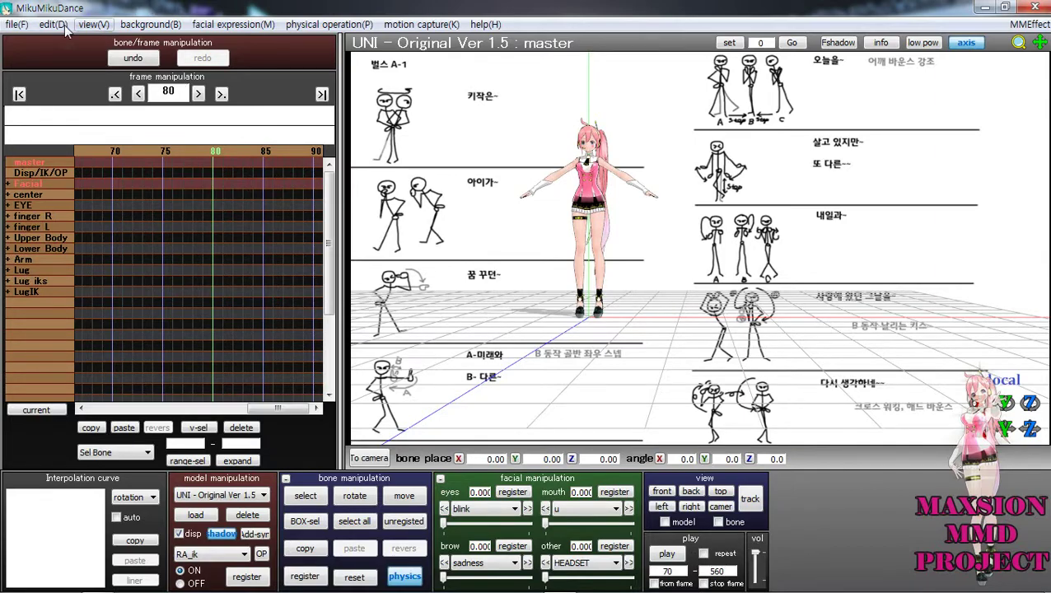
click(18, 24)
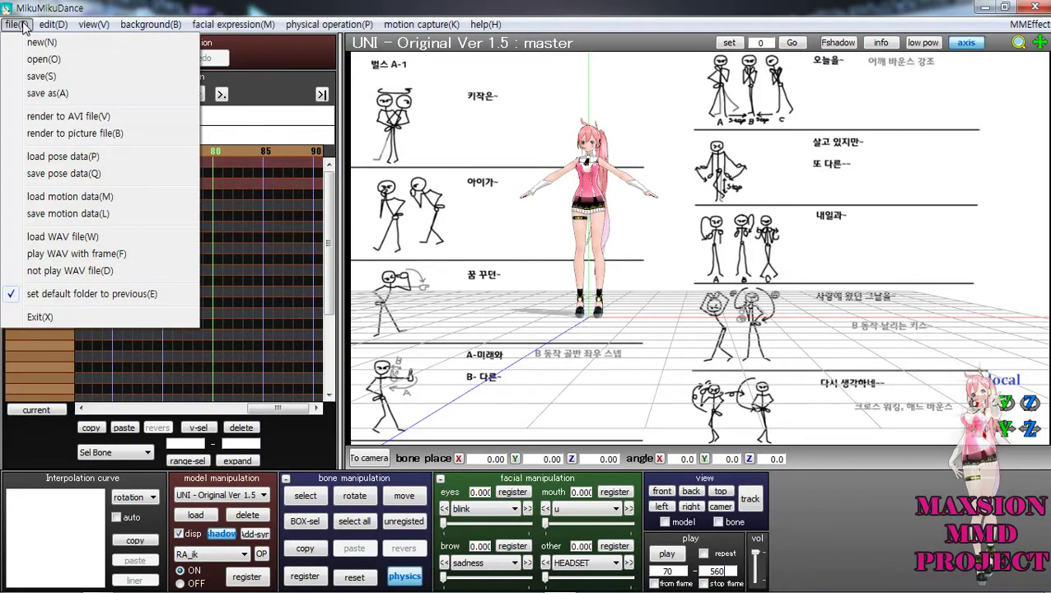
click(358, 151)
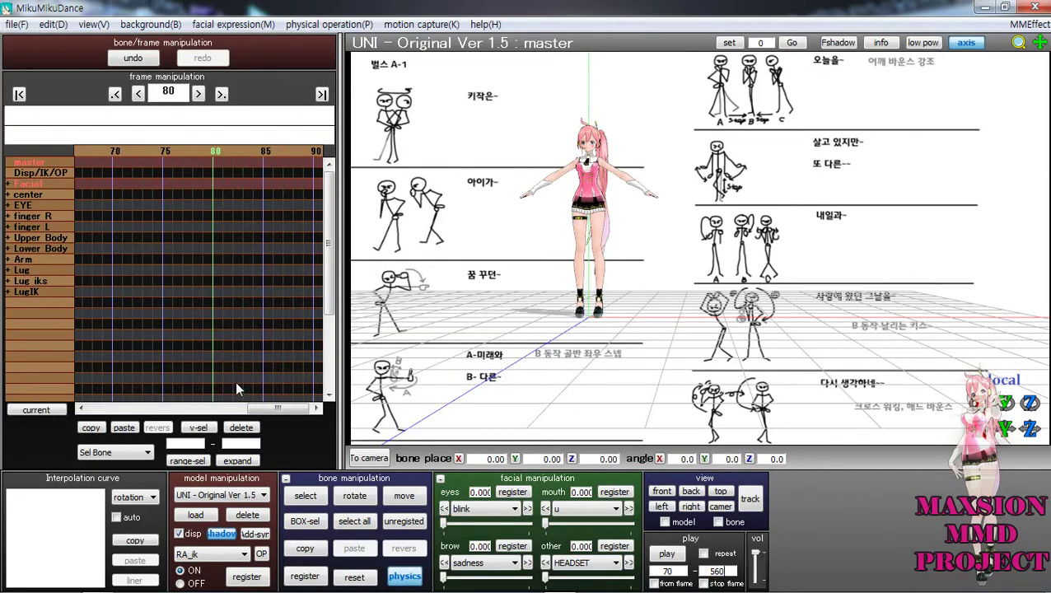
Load the audio file 어제오늘내일.wav into the project.
click(16, 24)
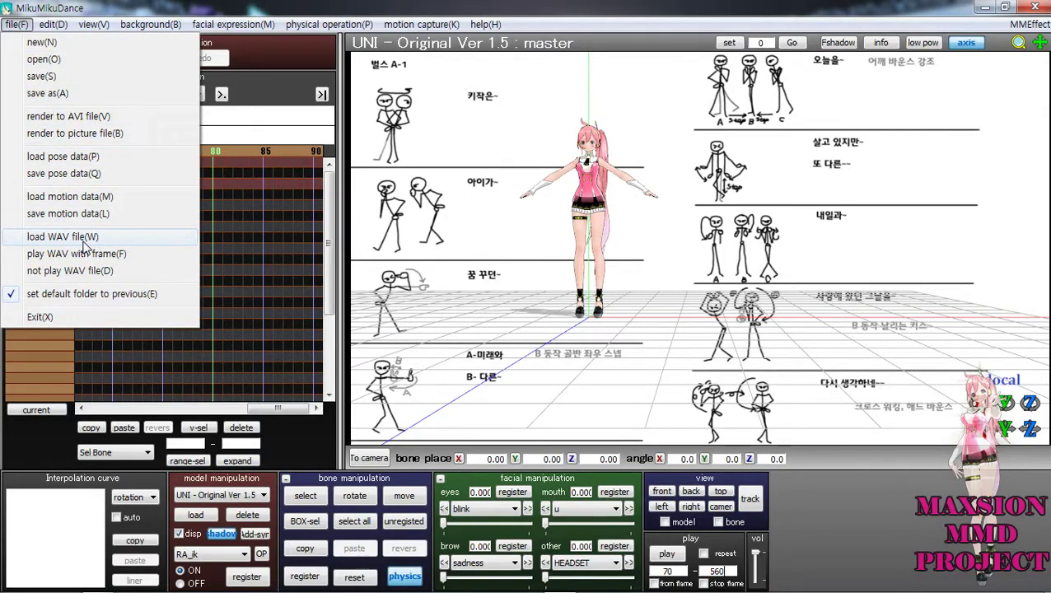
click(86, 237)
click(271, 186)
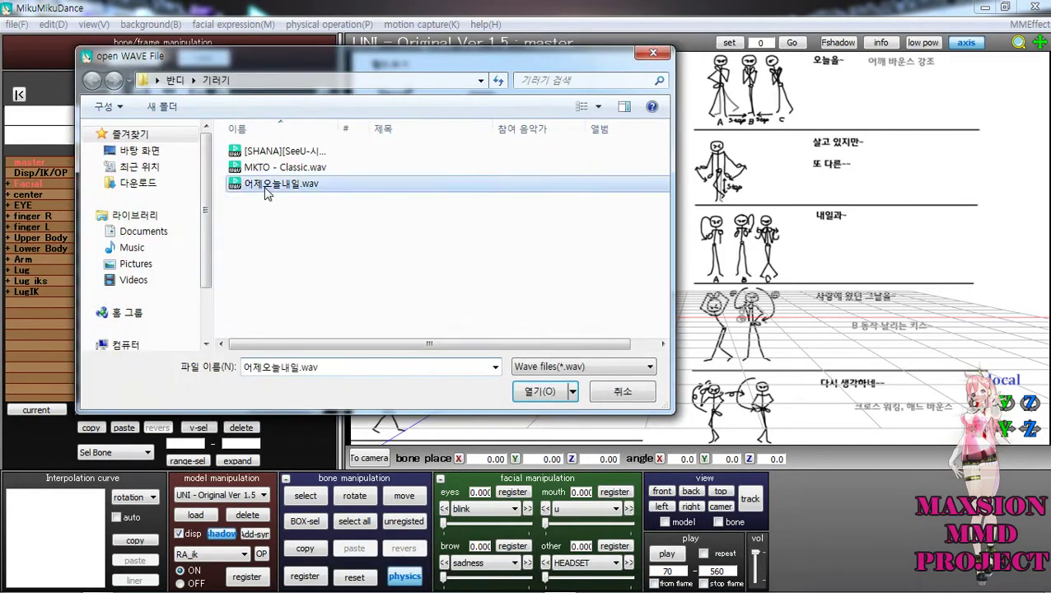
double_click(281, 186)
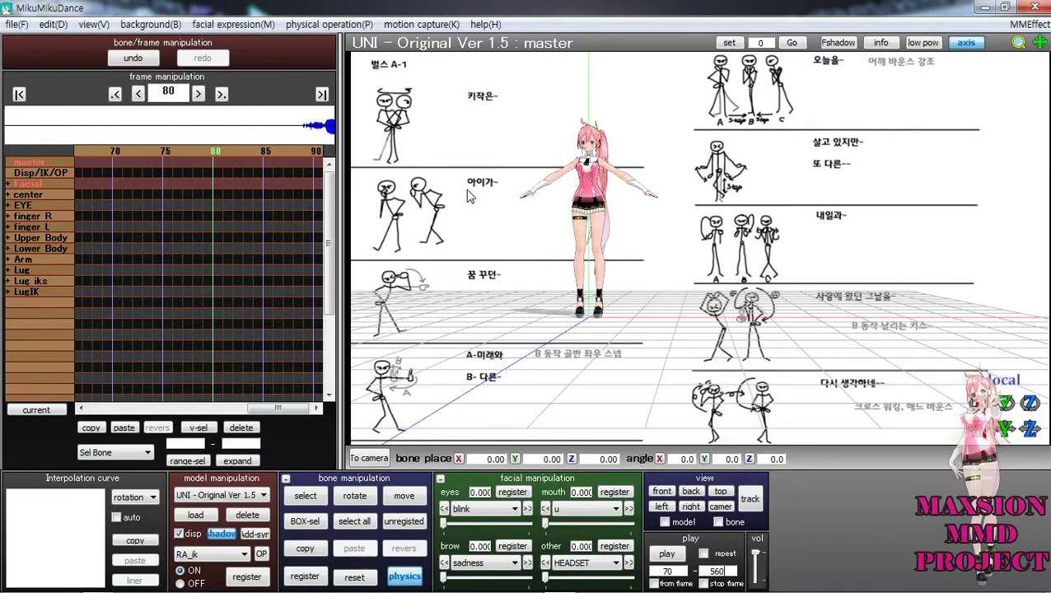
Hide the axis grid, play the project with the loaded song, and return the camera to the front.
click(965, 44)
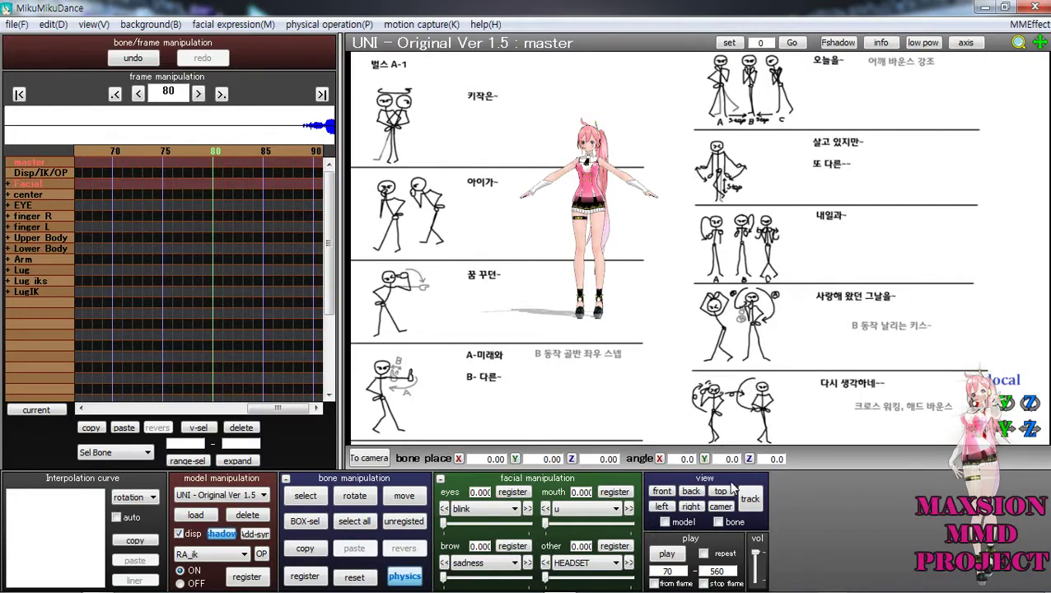
click(667, 554)
middle_drag(709, 256, 738, 273)
key(KP_2)
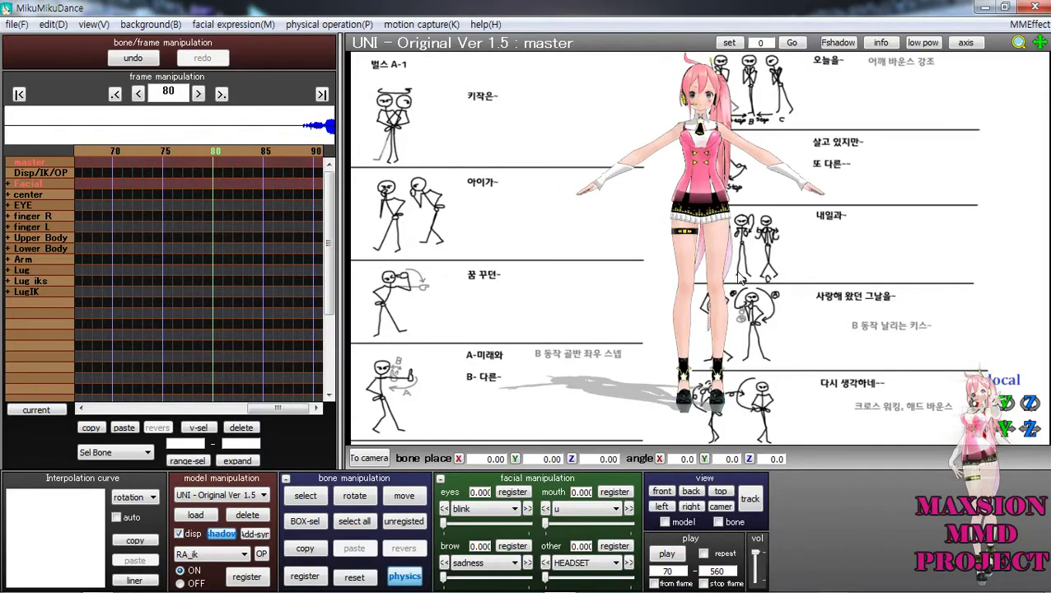
Examine UNI's face and upper body up close in front of the storyboard background.
scroll(729, 208, up, 3)
middle_drag(699, 250, 700, 378)
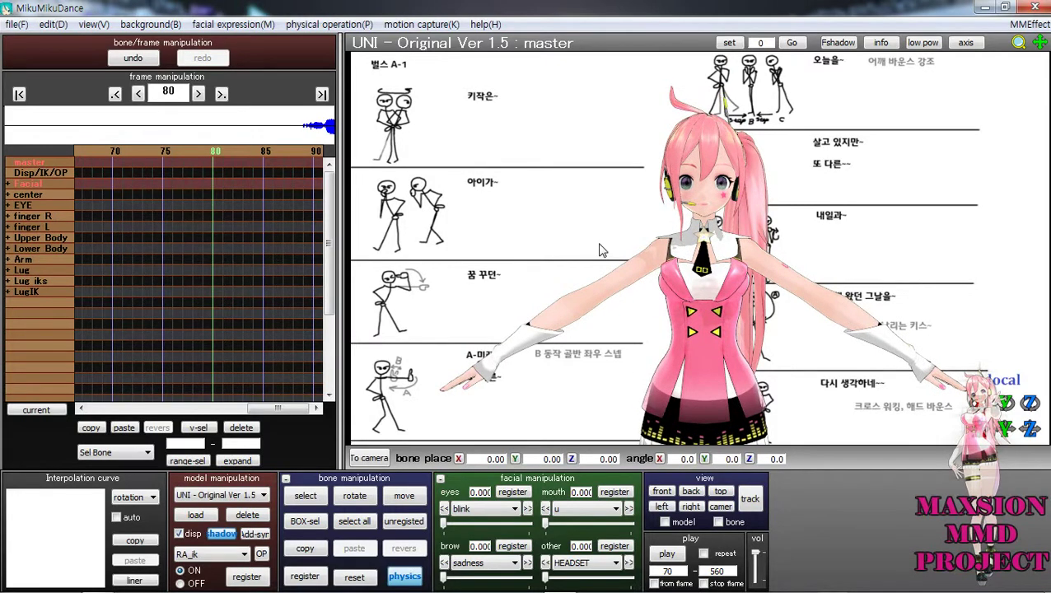
scroll(676, 301, up, 5)
scroll(676, 302, down, 4)
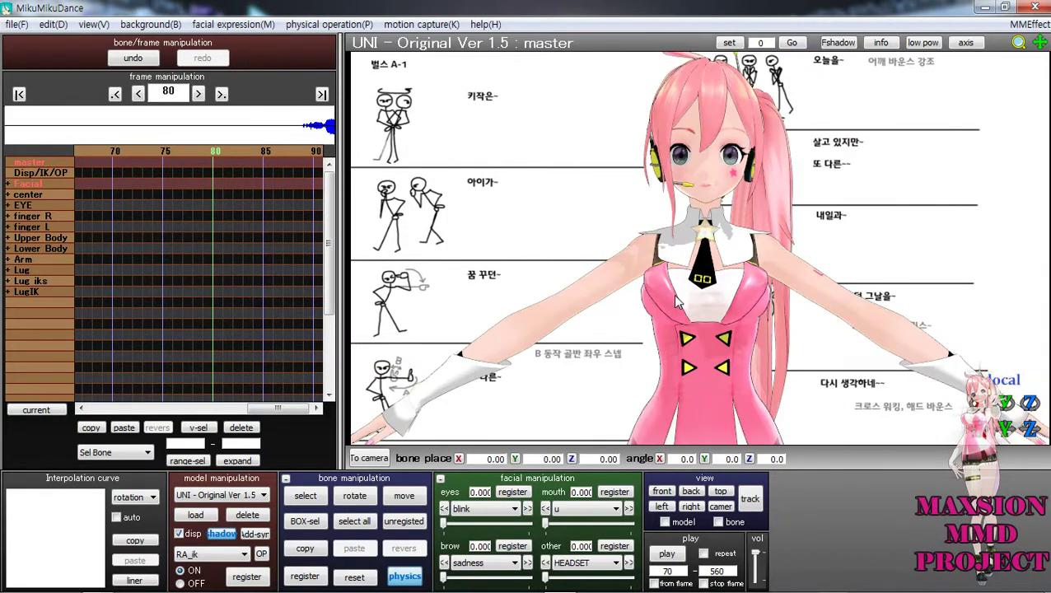
middle_drag(700, 254, 690, 287)
scroll(700, 267, up, 2)
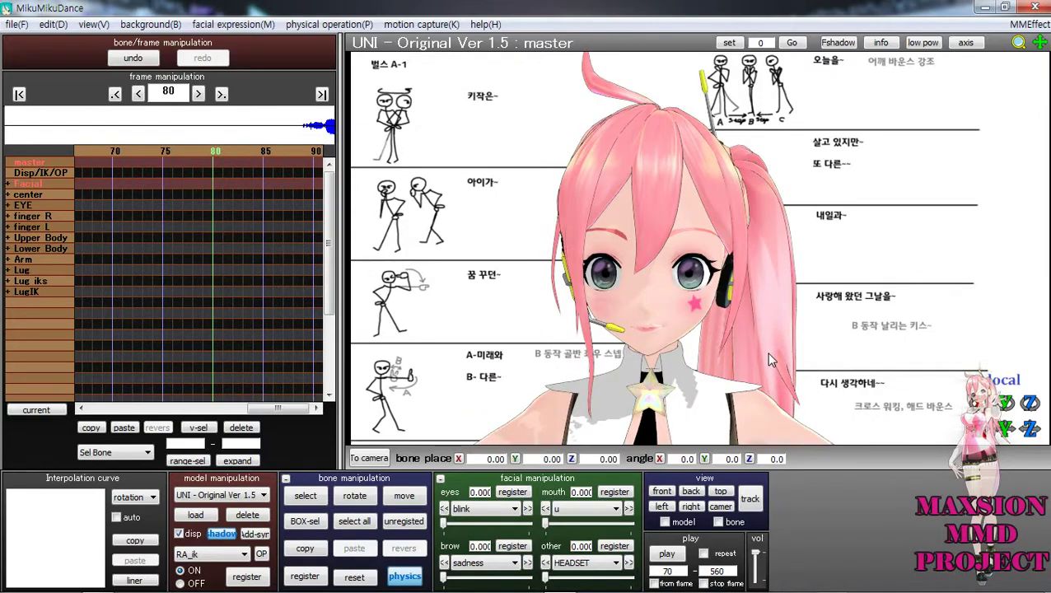
middle_drag(710, 245, 690, 243)
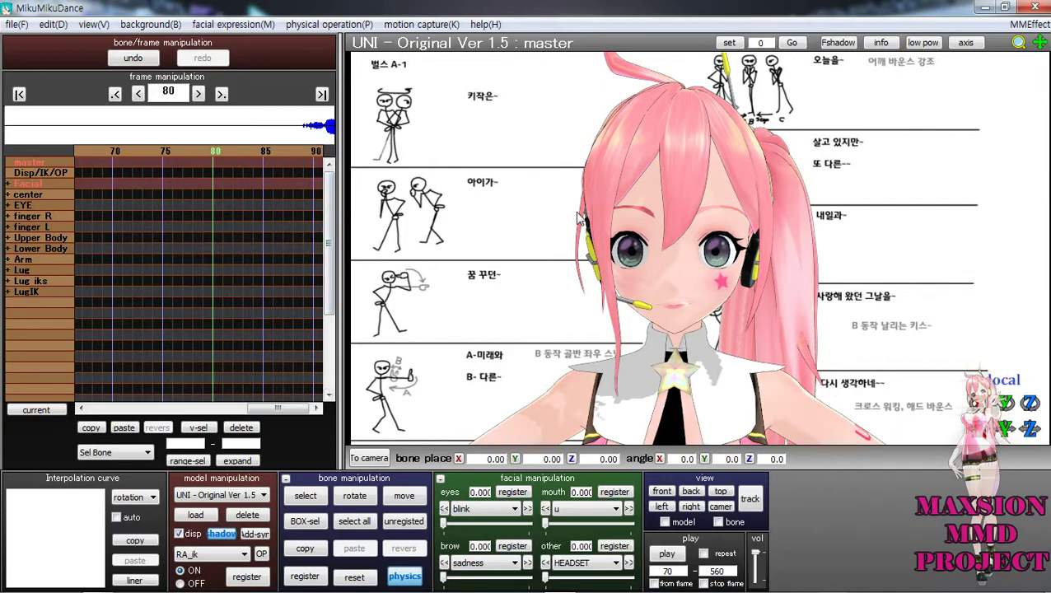
scroll(673, 290, up, 3)
scroll(672, 295, down, 3)
scroll(663, 291, up, 4)
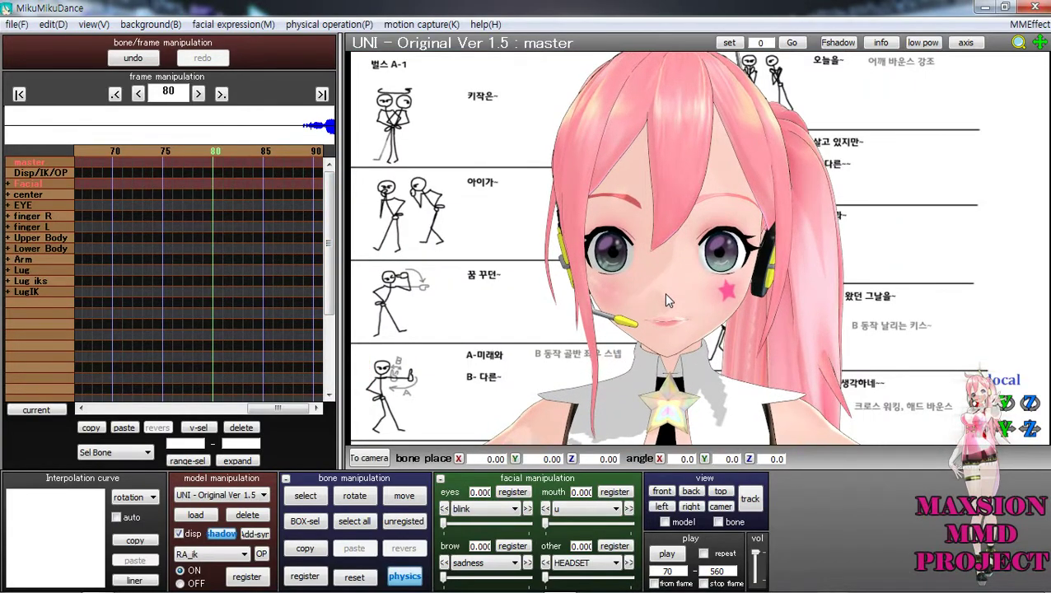
middle_drag(710, 253, 710, 252)
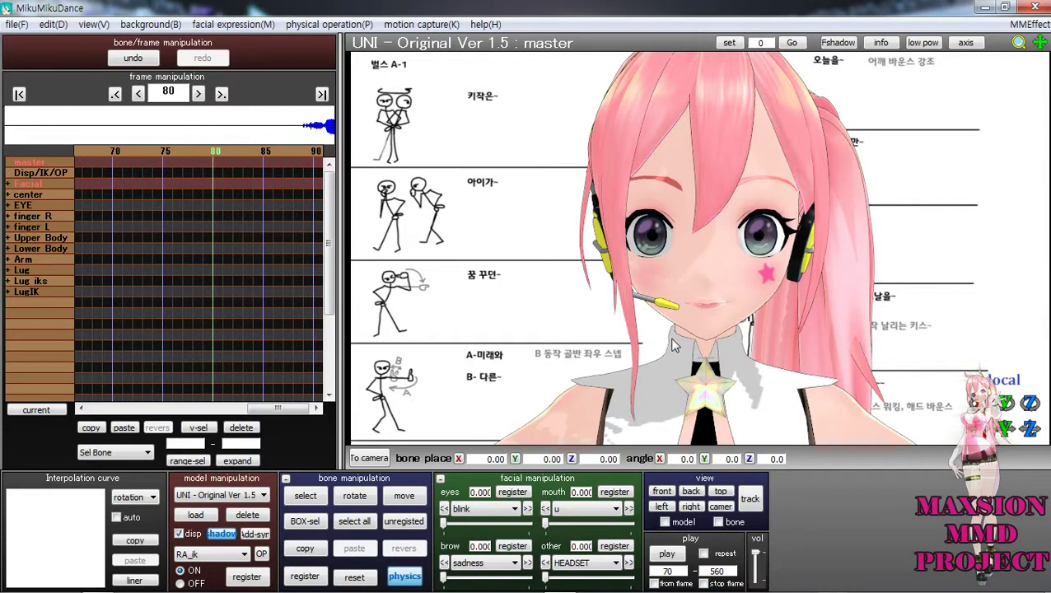
Compare wide and close-up framings of UNI against the storyboard drawings, ending with her shown between the two columns.
scroll(662, 320, down, 5)
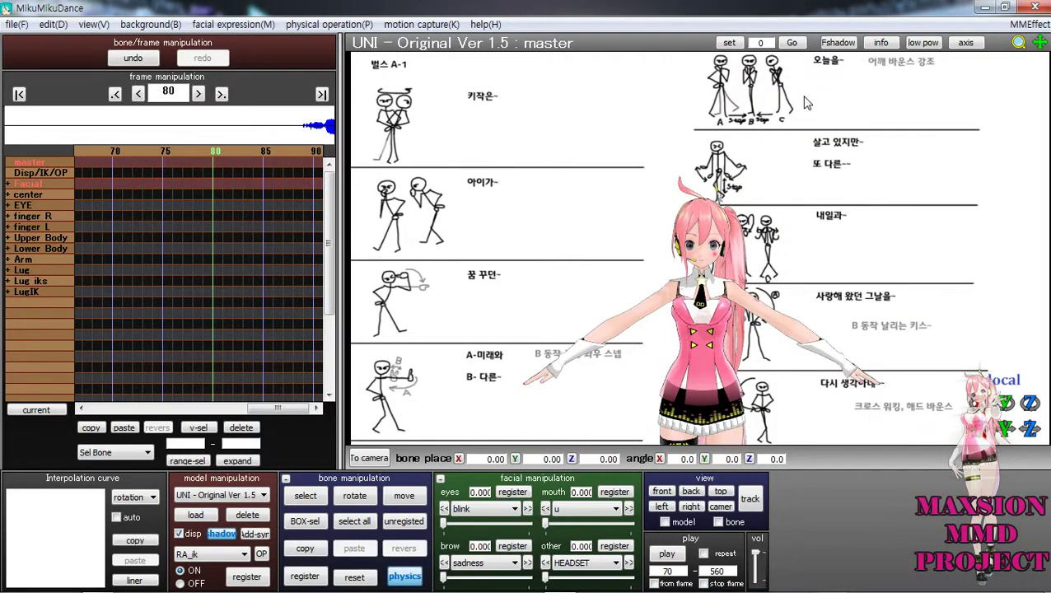
scroll(651, 340, up, 5)
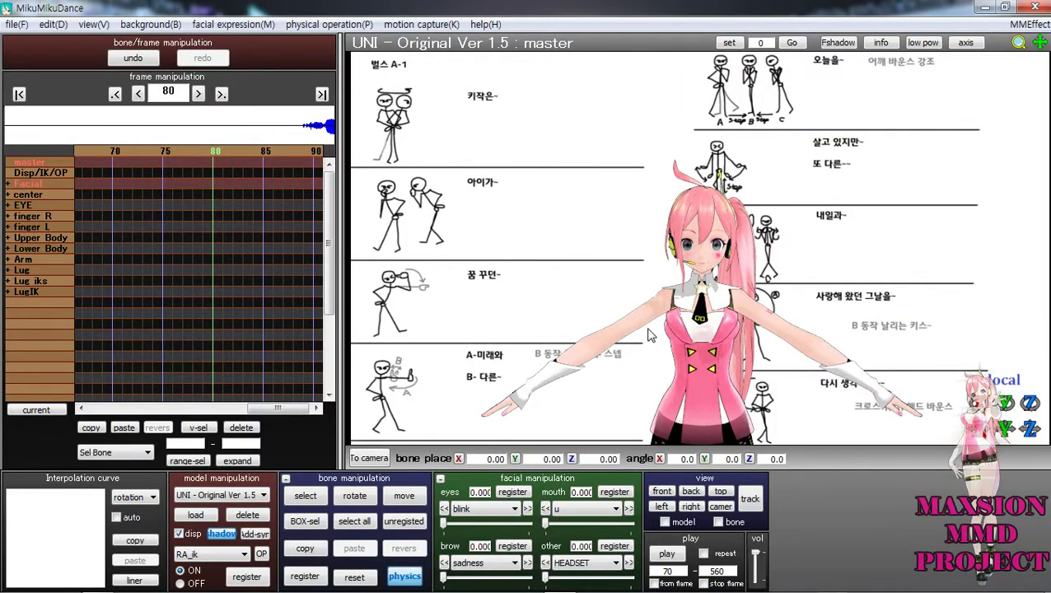
scroll(653, 334, down, 5)
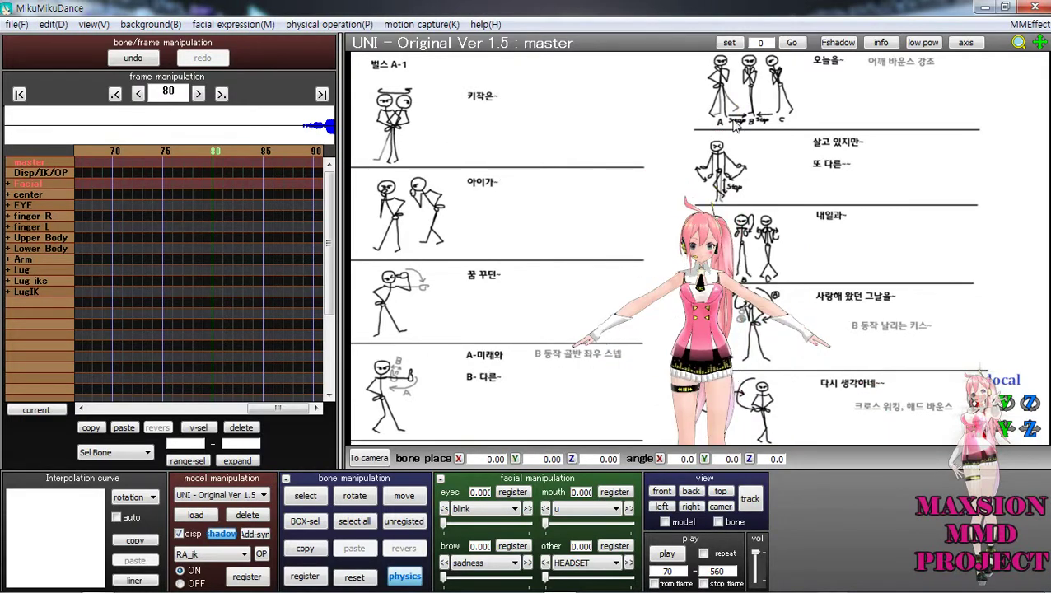
scroll(745, 342, down, 2)
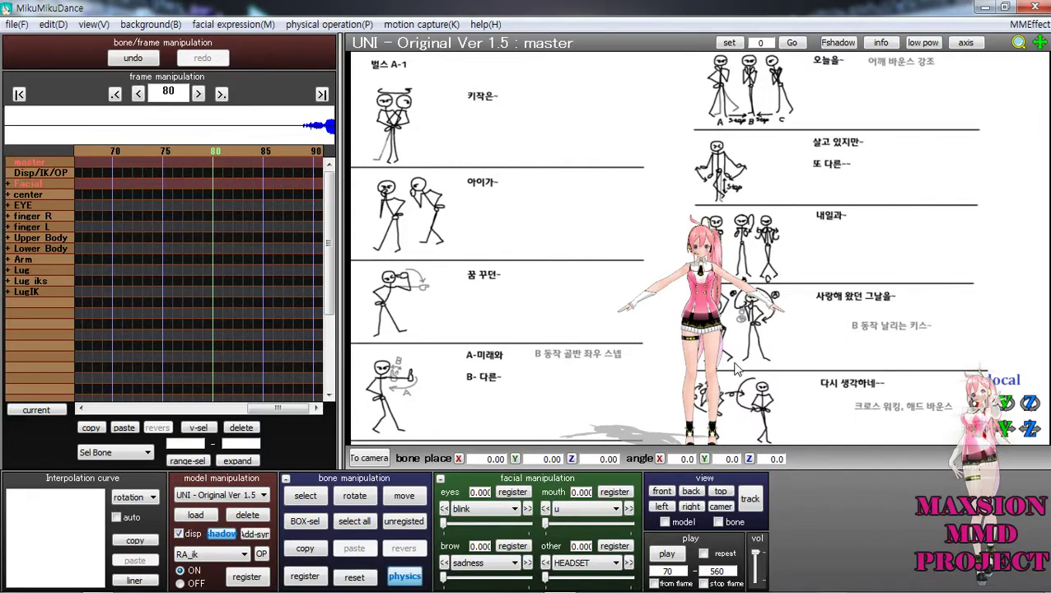
scroll(653, 330, up, 8)
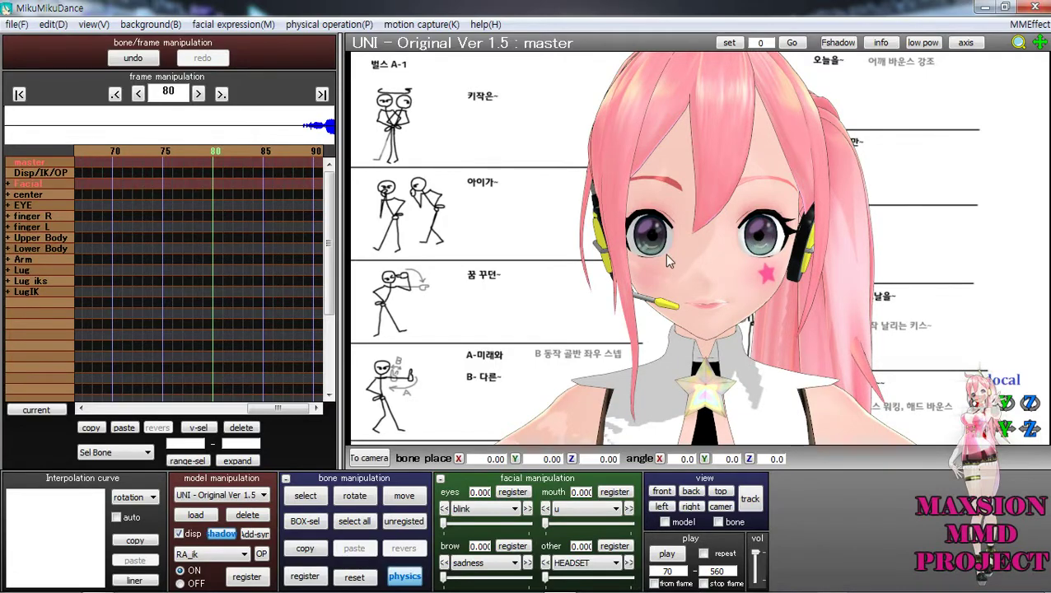
scroll(710, 279, down, 8)
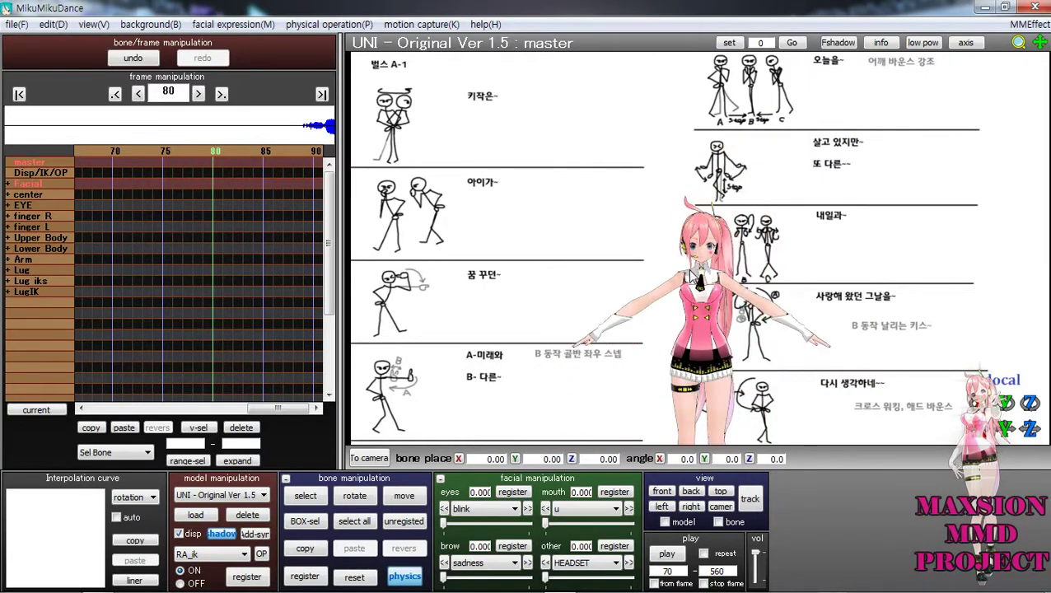
middle_drag(689, 284, 642, 200)
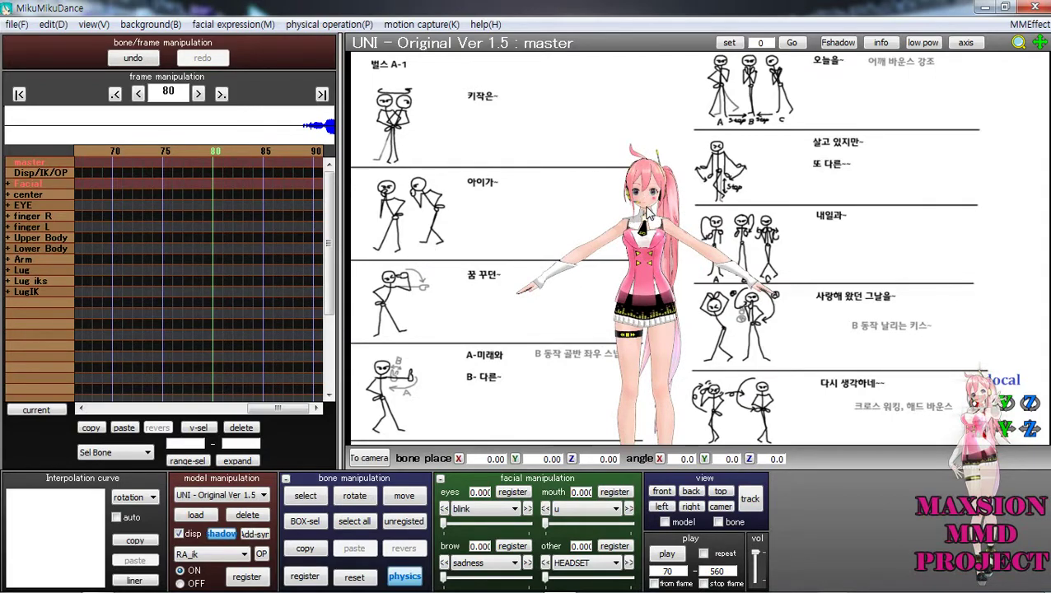
Step the timeline back frame by frame to frame 73.
key(Left)
key(Left)
key(Left)
key(Left)
key(Left)
key(Left)
key(Left)
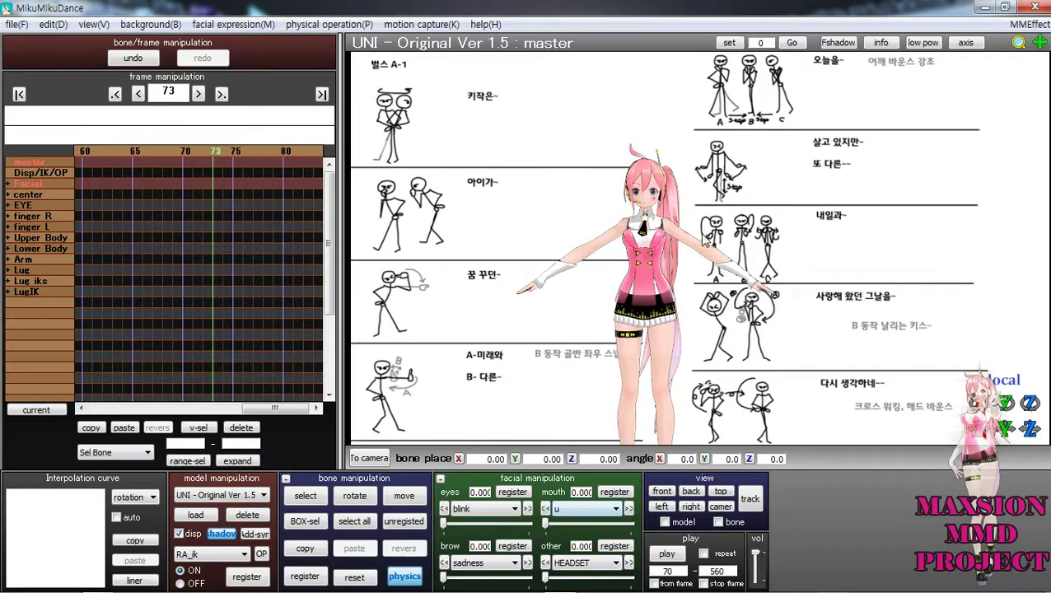
Reset the camera to the front, inspect UNI's face and widen the view to her upper body.
key(KP_2)
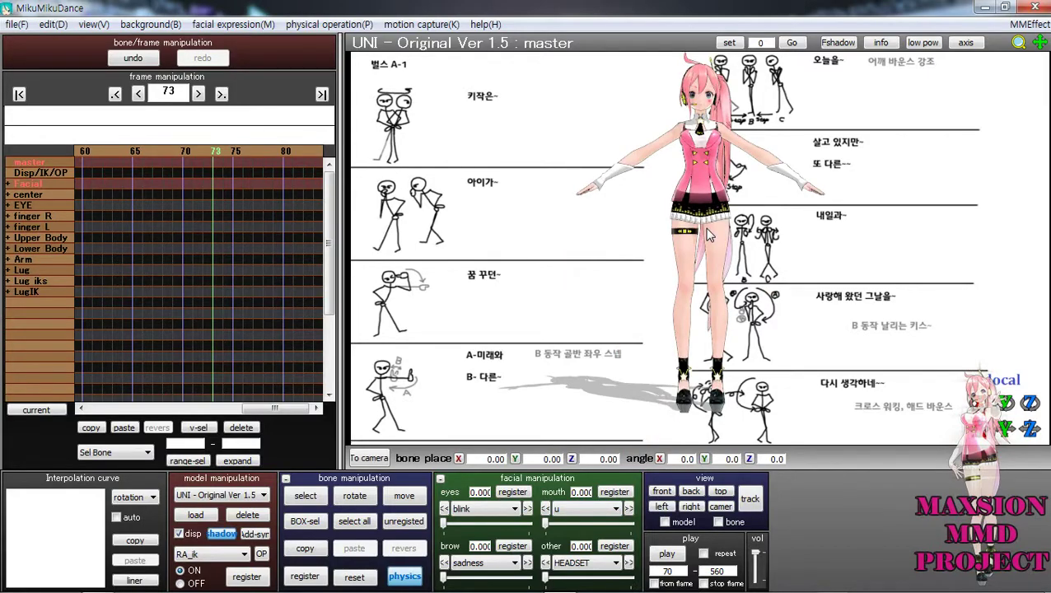
scroll(787, 183, up, 5)
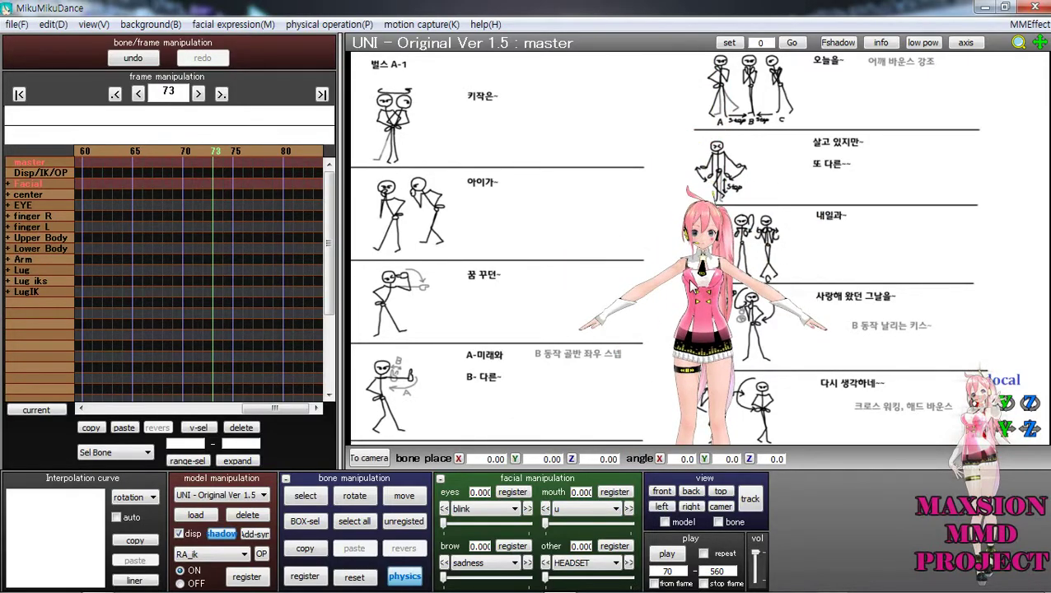
scroll(692, 283, up, 4)
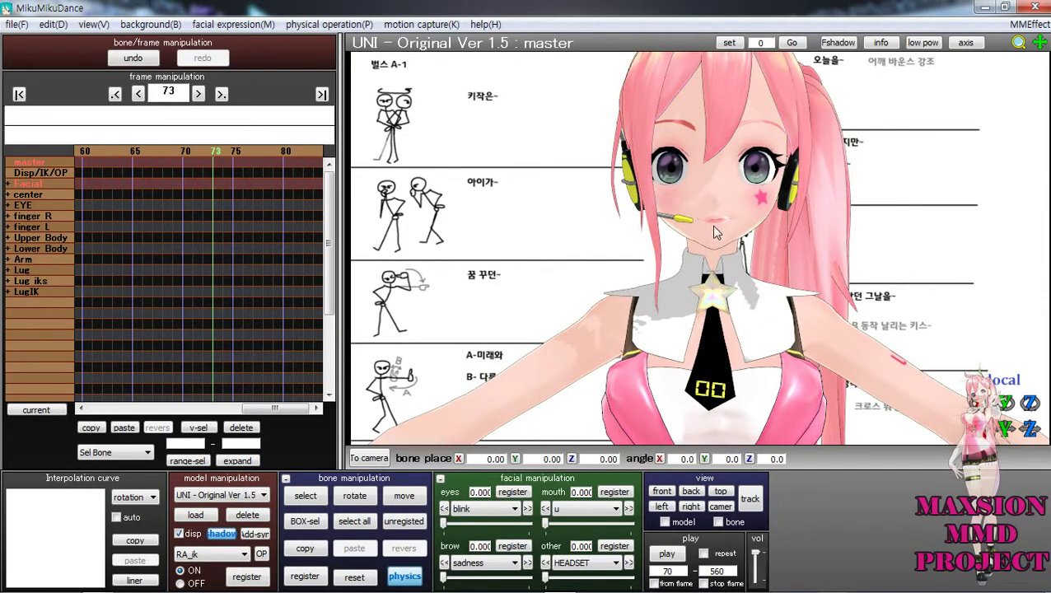
right_drag(698, 272, 851, 126)
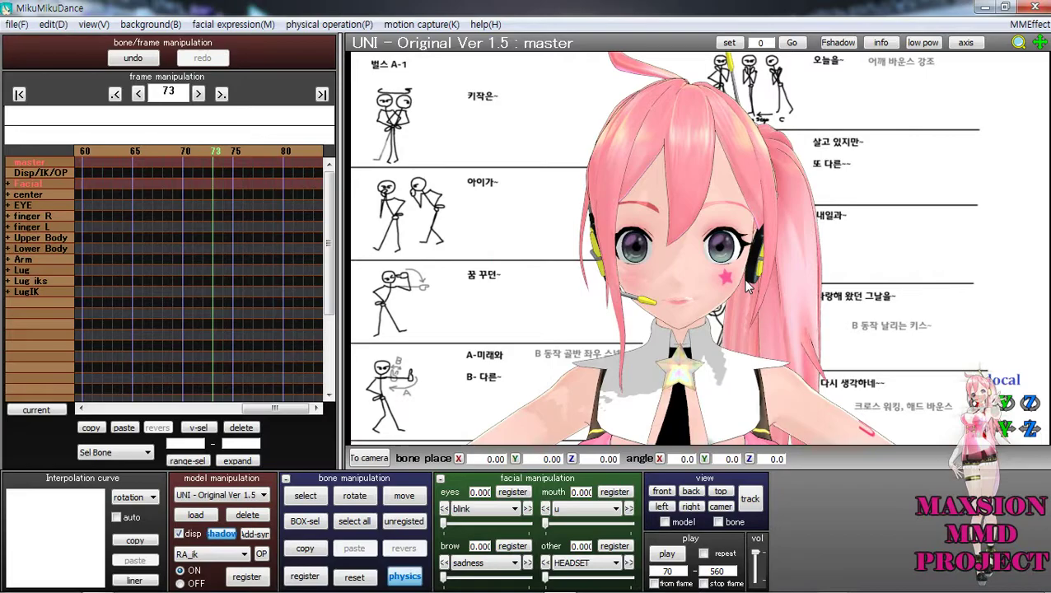
scroll(746, 284, down, 5)
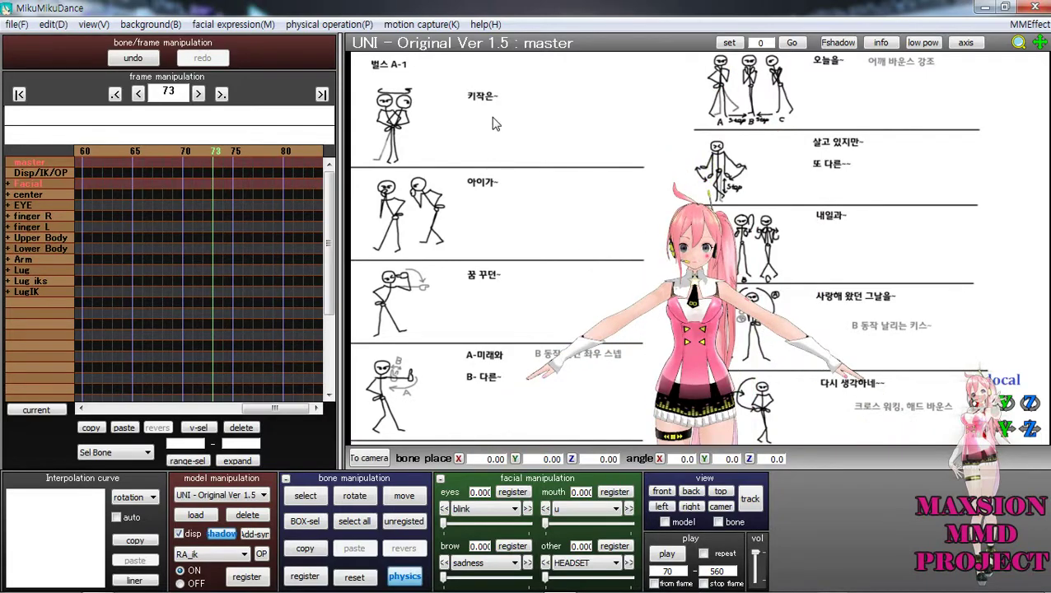
Step forward and back through the frames to inspect the song's waveform, stopping at frame 92.
key(Right)
key(Right)
key(Right)
key(Right)
key(Right)
key(Right)
key(Right)
key(Right)
key(Right)
key(Right)
key(Right)
key(Right)
key(Right)
key(Right)
key(Right)
key(Right)
key(Right)
key(Right)
key(Right)
key(Right)
key(Left)
key(Left)
key(Left)
key(Left)
key(Left)
key(Left)
key(Left)
key(Left)
key(Left)
Turn on playing the WAV sound with each frame step.
click(17, 23)
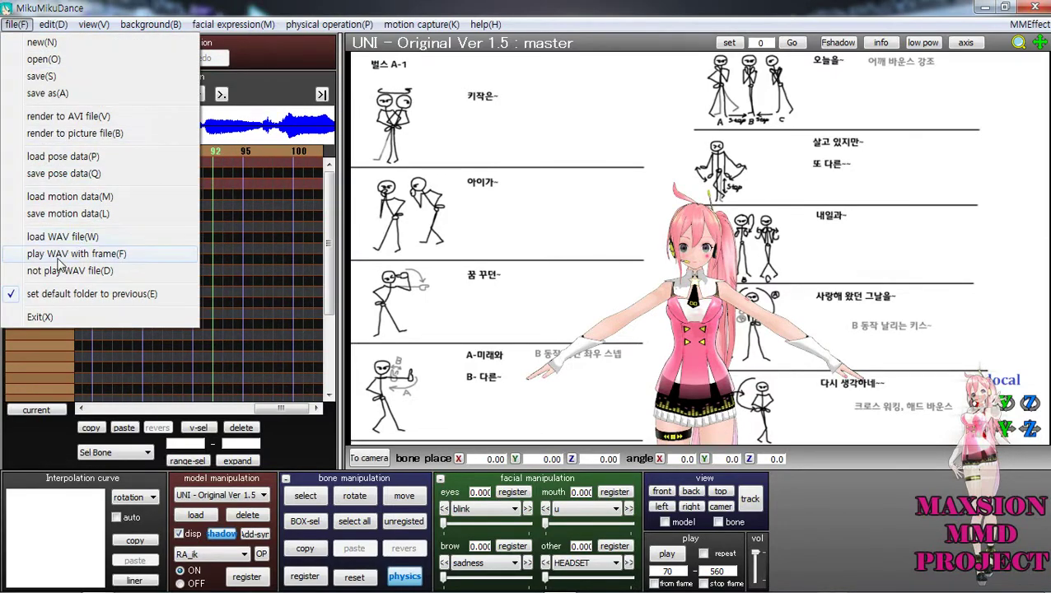
click(105, 255)
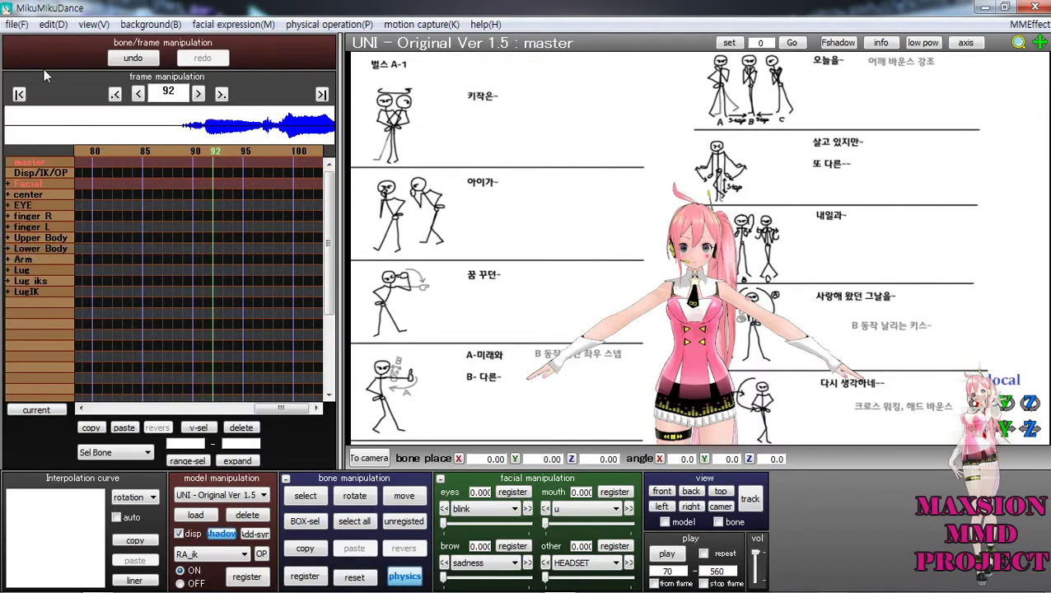
click(19, 24)
click(26, 26)
Step forward through the frames past frame 137 to listen to the song frame by frame.
key(Right)
key(Right)
key(Right)
key(Right)
key(Right)
key(Right)
key(Right)
key(Right)
key(Right)
key(Right)
key(Right)
key(Right)
key(Right)
key(Right)
key(Right)
key(Right)
key(Right)
key(Right)
key(Right)
key(Right)
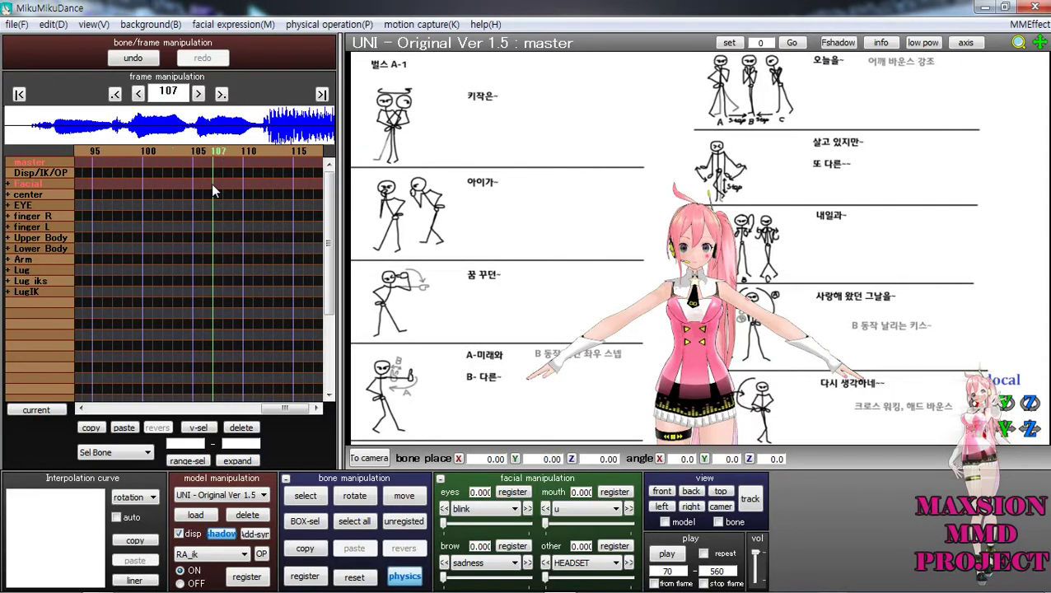
key(Right)
key(Right)
key(Right)
key(Right)
key(Right)
key(Right)
key(Right)
key(Right)
key(Right)
key(Right)
key(Right)
key(Right)
key(Right)
key(Right)
key(Right)
key(Right)
key(Right)
key(Right)
key(Right)
key(Right)
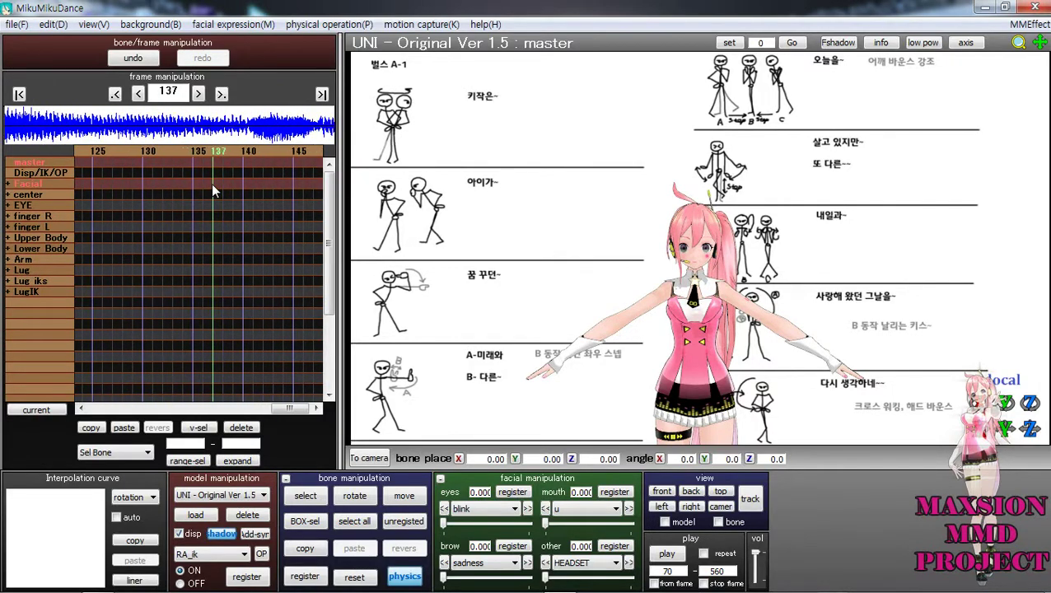
key(Right)
Go to frame 80 and move on to frame 90, where the song's waveform begins.
double_click(172, 91)
text(80)
key(Return)
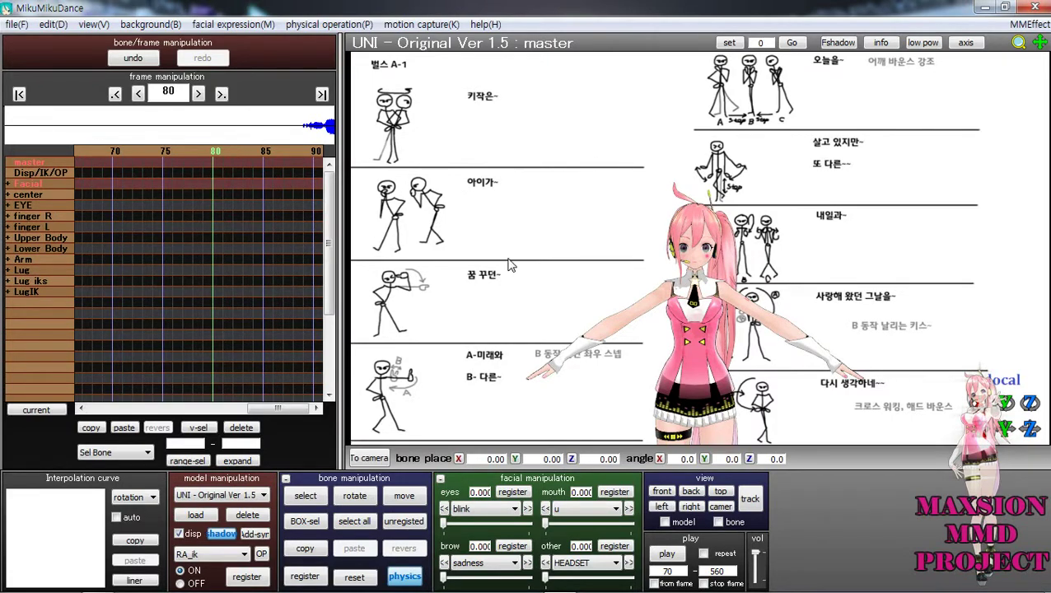
click(317, 155)
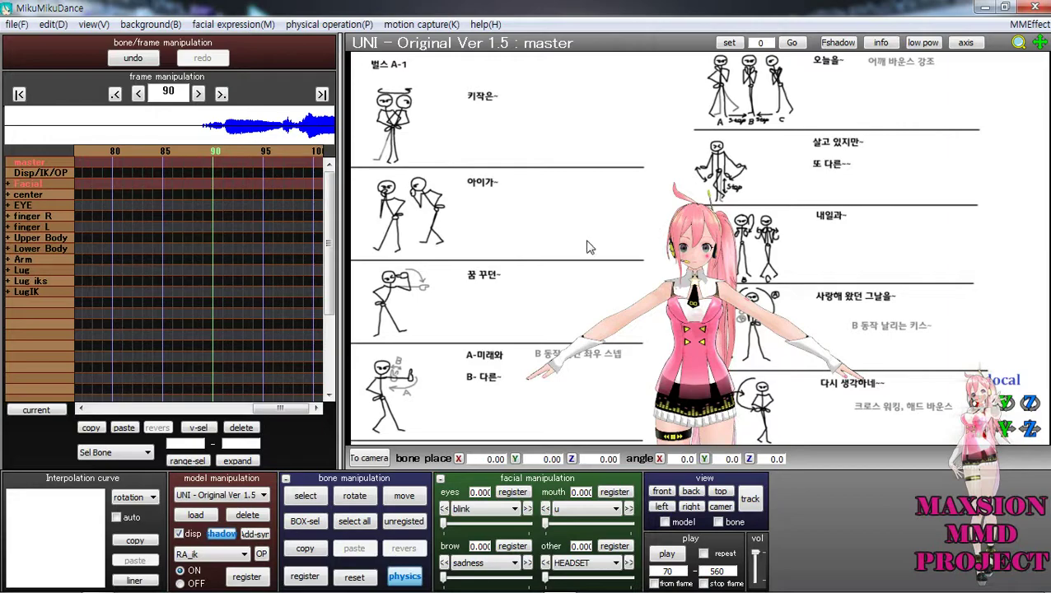
Adjust the camera so UNI's full body stands between the two columns of storyboard drawings.
middle_drag(698, 246, 693, 183)
scroll(695, 187, down, 3)
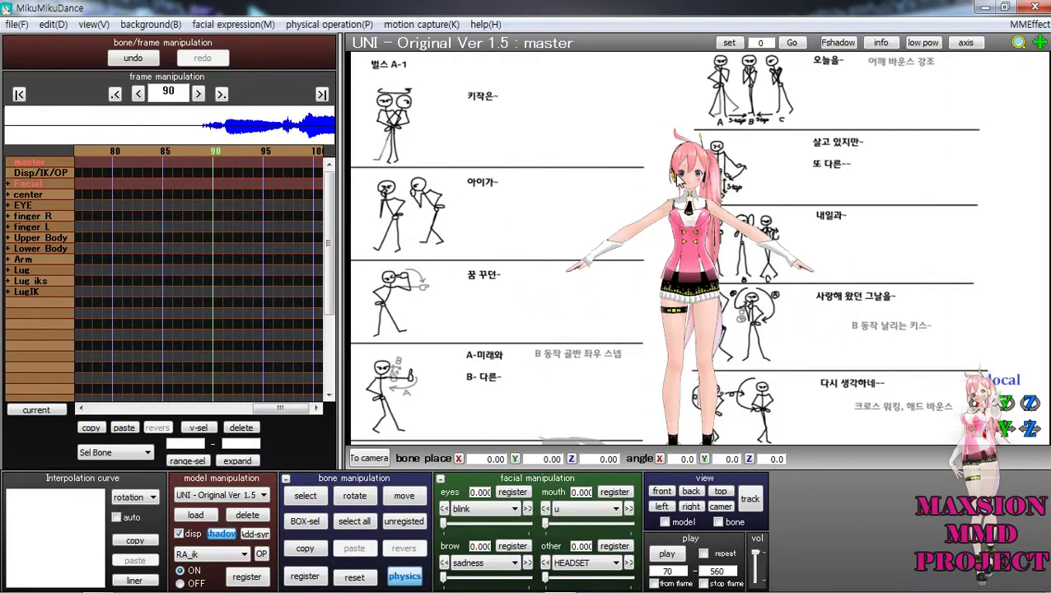
scroll(676, 188, down, 1)
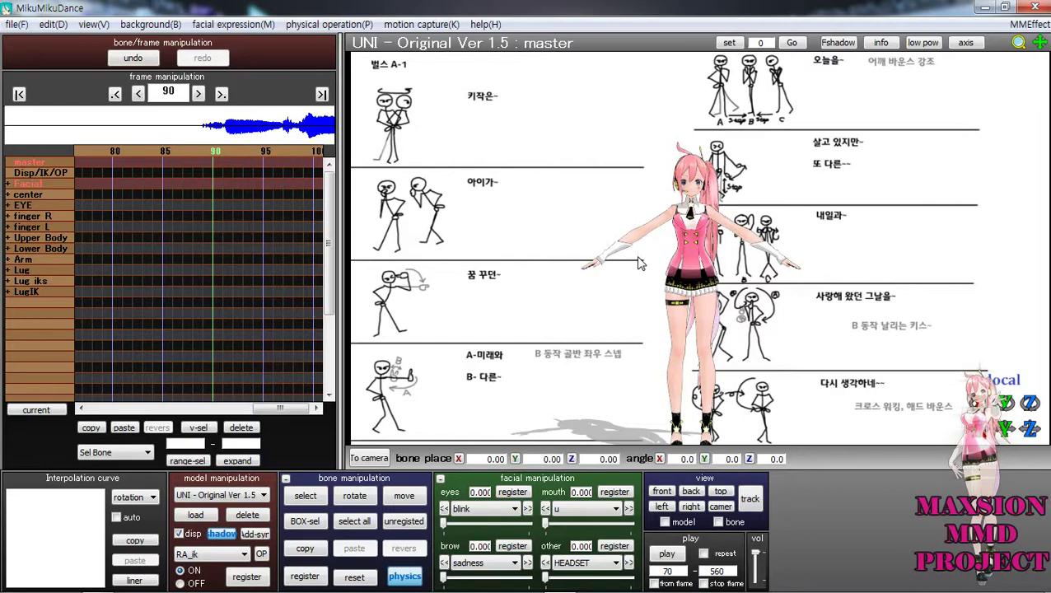
middle_drag(747, 254, 544, 145)
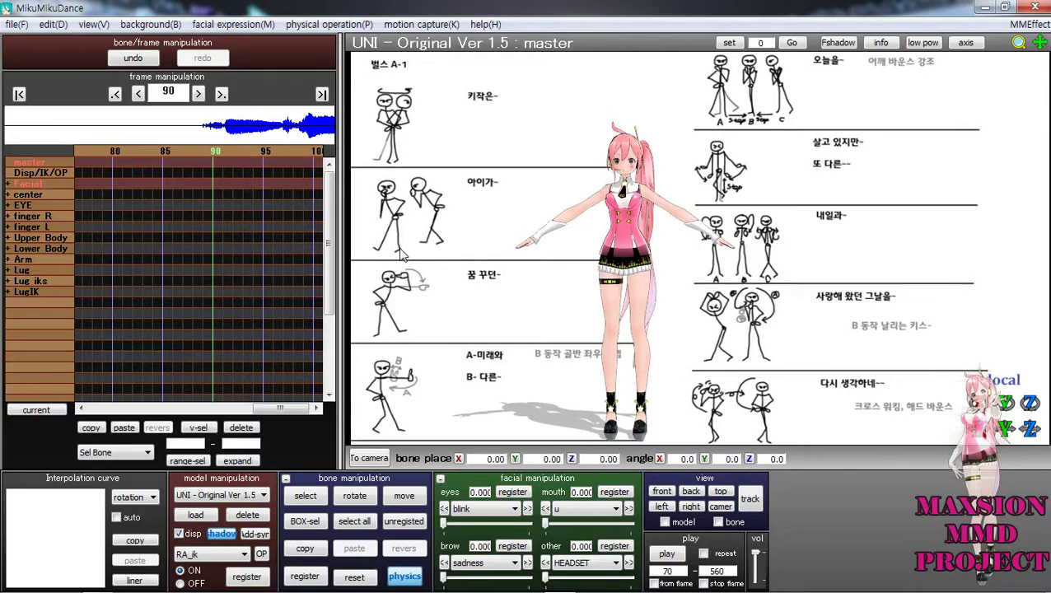
scroll(691, 238, down, 4)
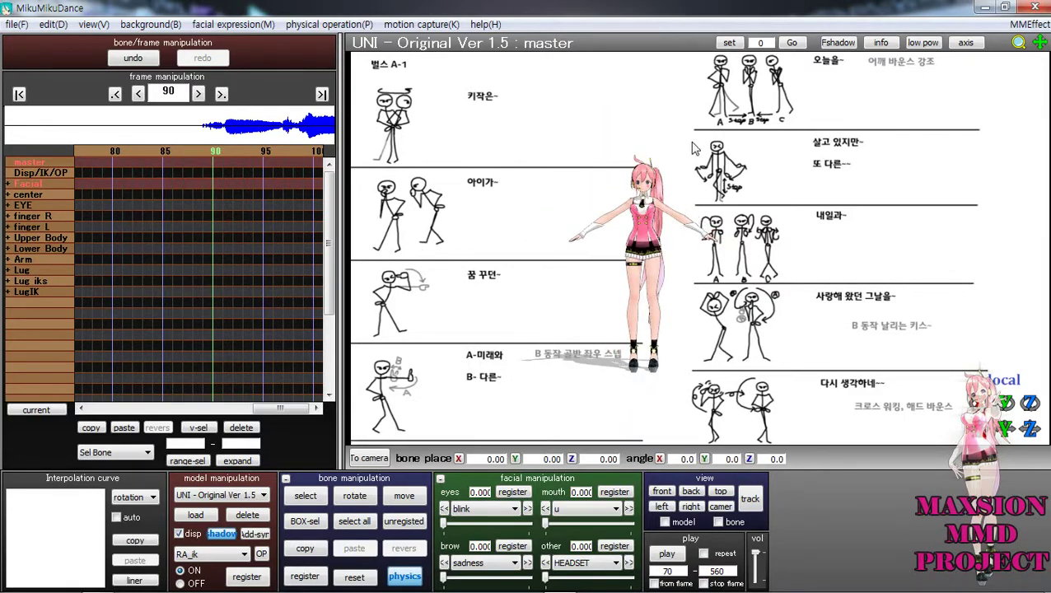
scroll(711, 354, up, 5)
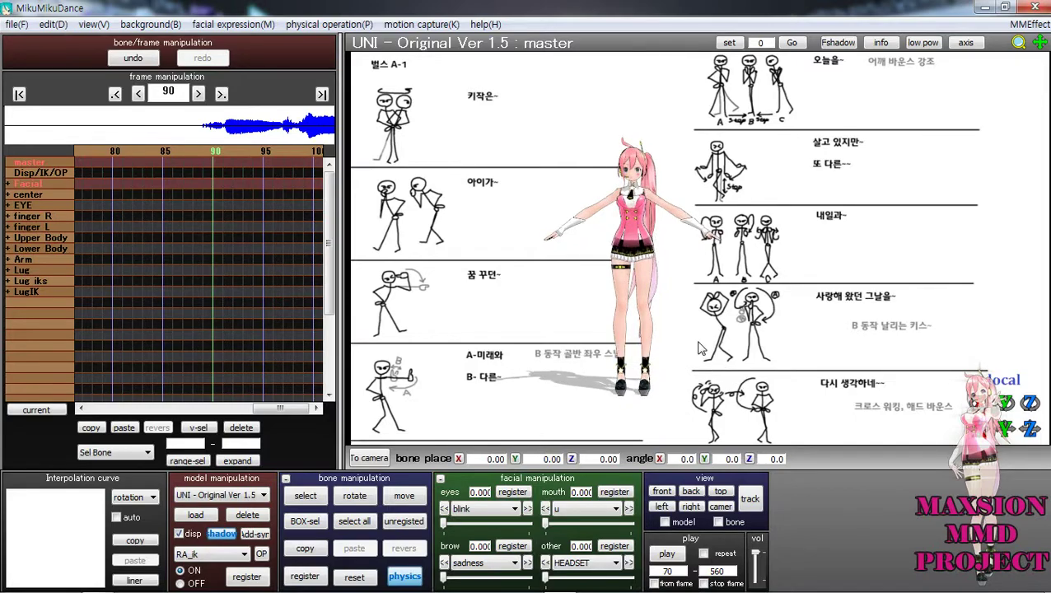
Scrub back and forth between frames 90 and 115 to listen to the opening of the song.
right_drag(695, 326, 644, 338)
middle_drag(707, 259, 770, 266)
scroll(724, 271, up, 2)
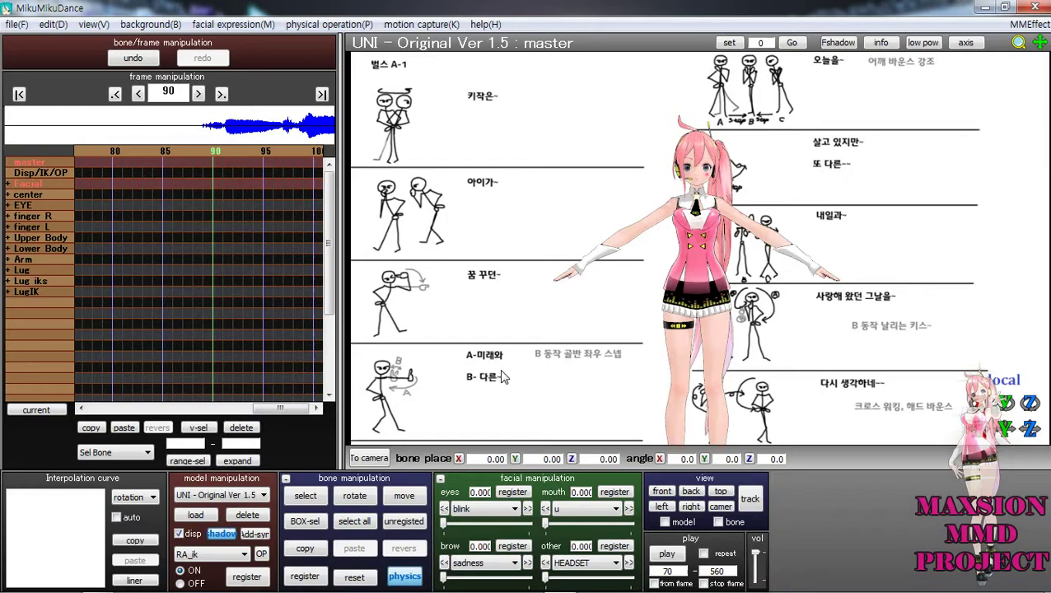
scroll(199, 227, down, 20)
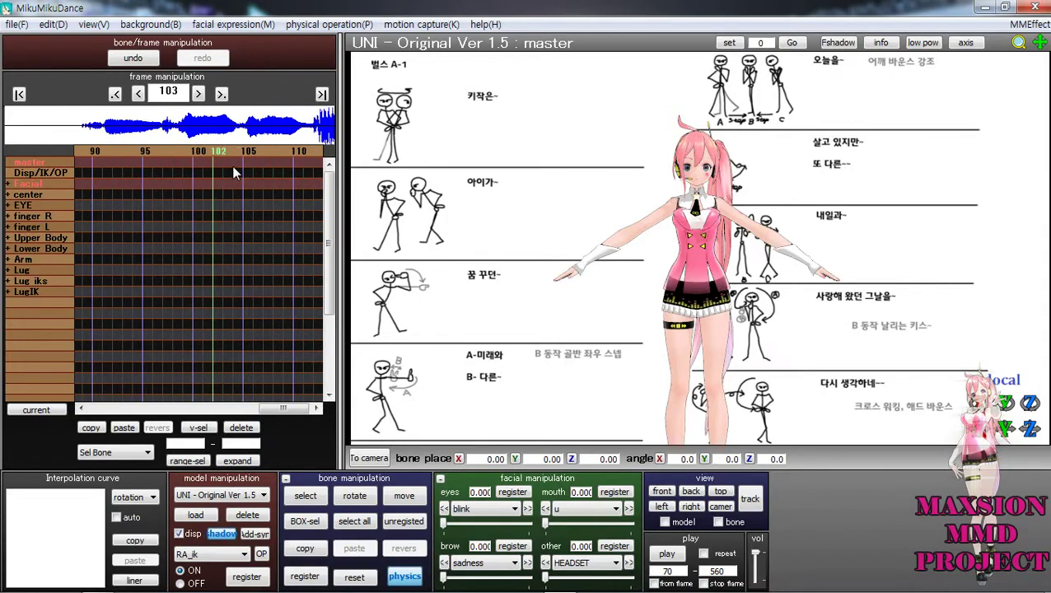
scroll(225, 167, down, 3)
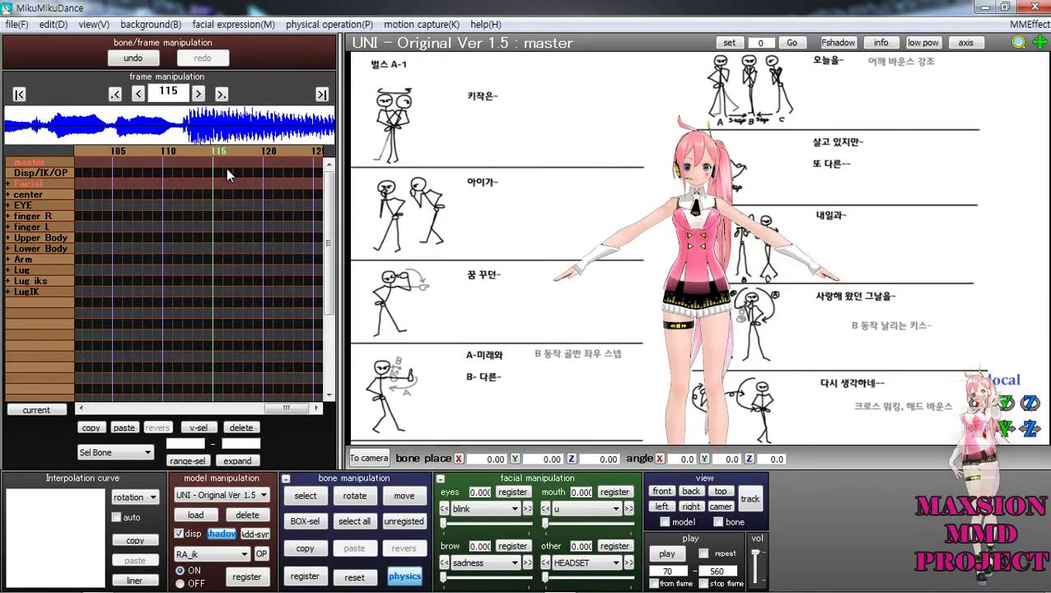
scroll(211, 169, up, 2)
scroll(217, 169, up, 12)
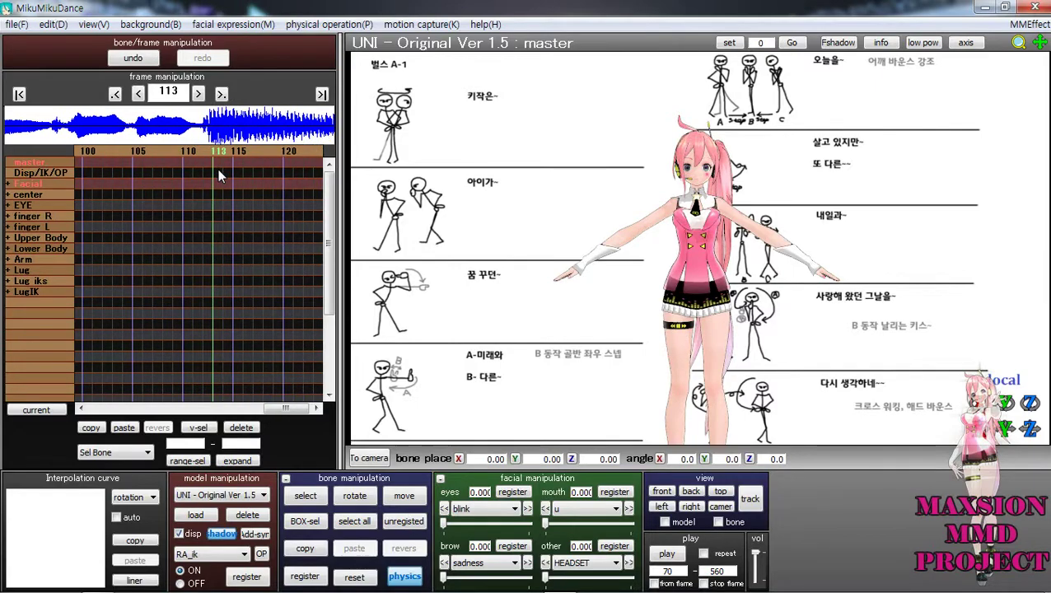
scroll(151, 178, up, 3)
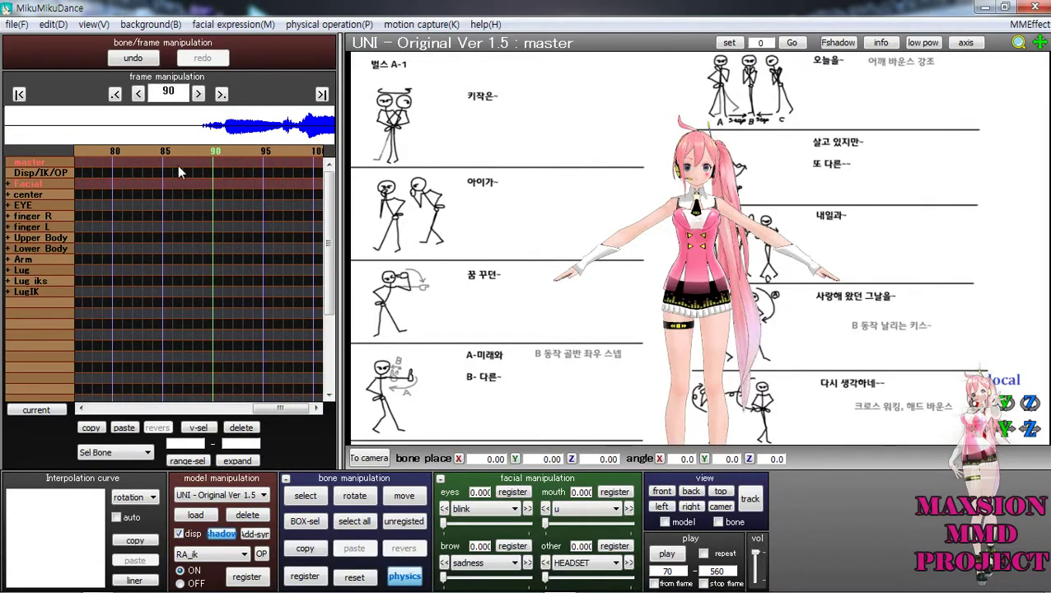
scroll(251, 211, down, 13)
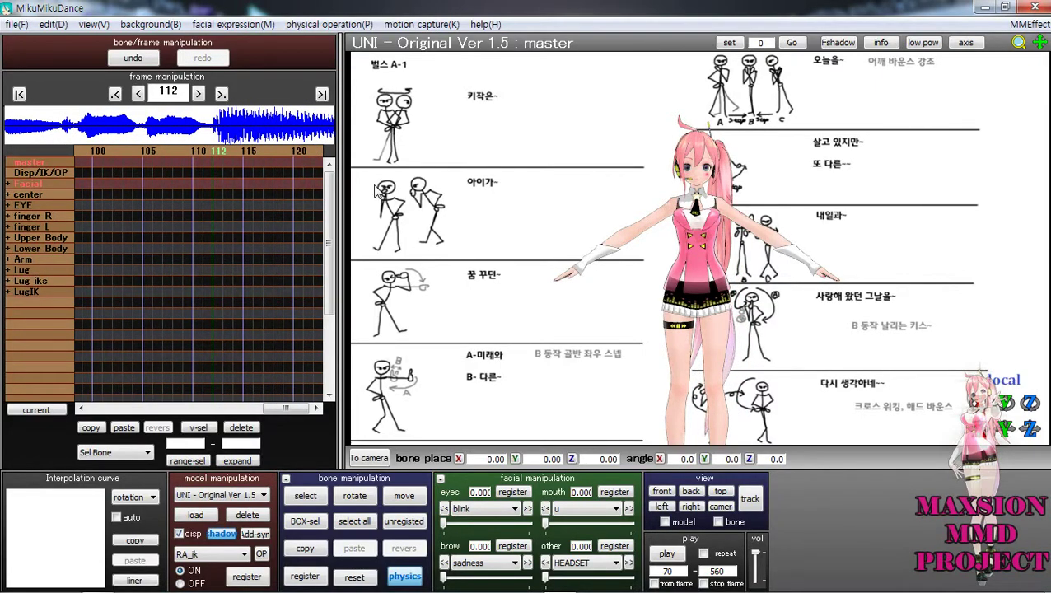
scroll(243, 156, down, 15)
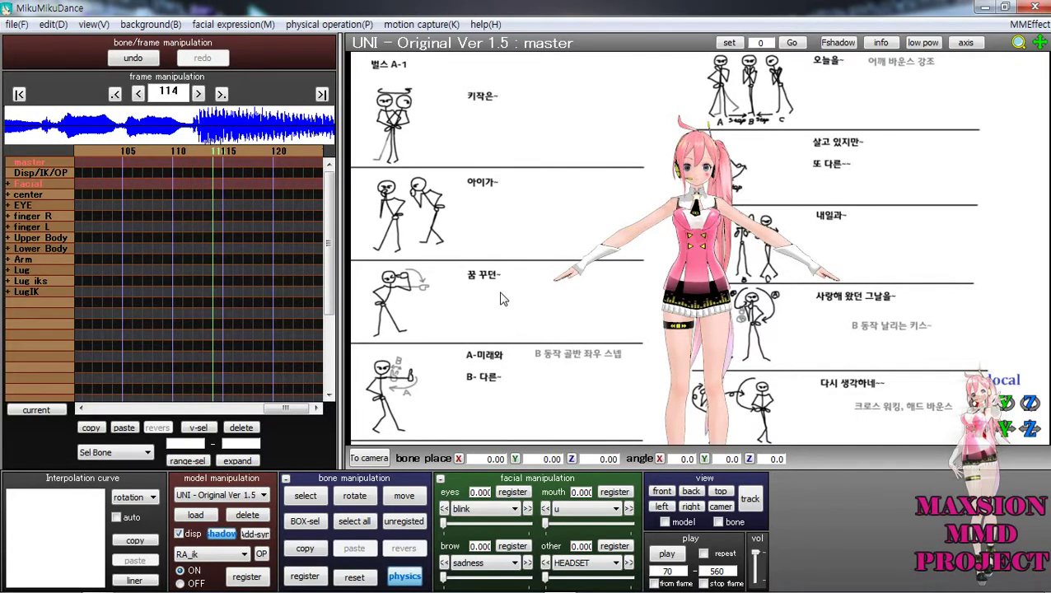
Step forward to frame 155 to hear the following part of the song and return to frame 90.
key(Right)
key(Right)
key(Right)
key(Right)
key(Right)
key(Right)
key(Right)
key(Right)
key(Right)
key(Right)
key(Right)
key(Right)
key(Right)
key(Right)
key(Right)
key(Right)
key(Right)
key(Right)
key(Right)
key(Right)
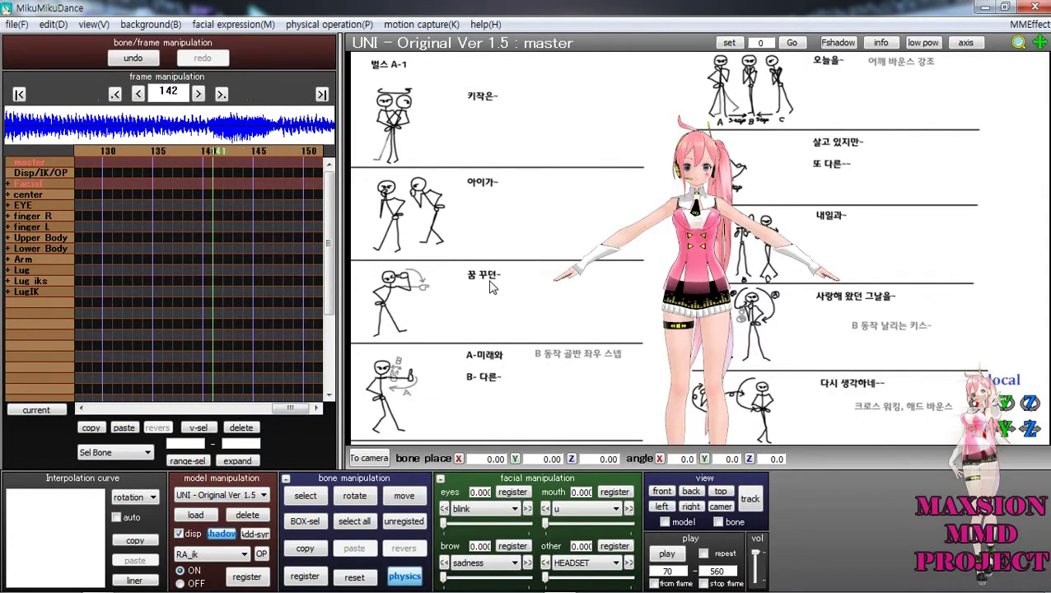
key(Left)
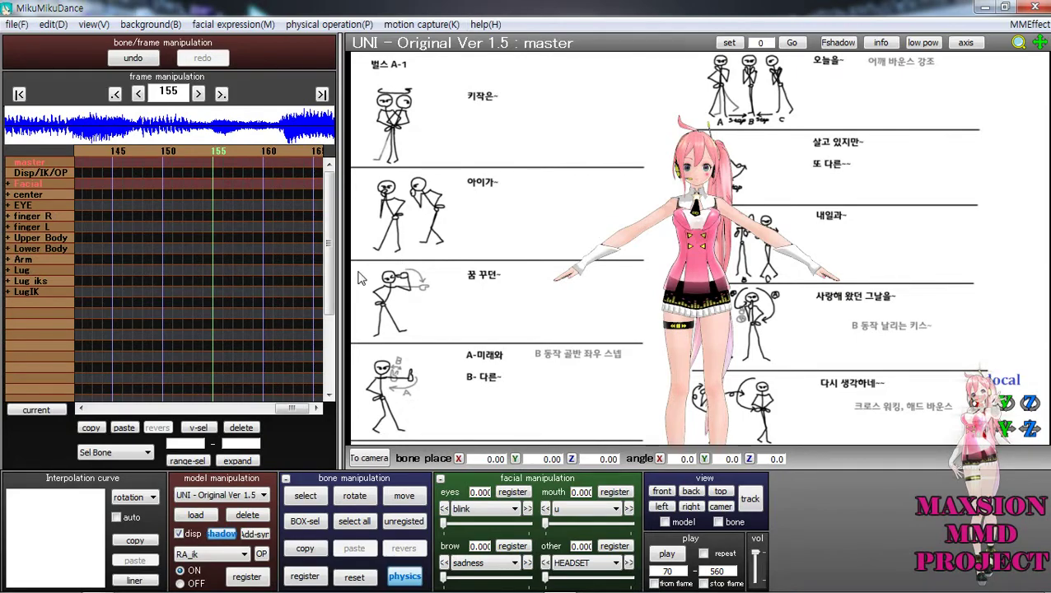
drag(288, 408, 212, 424)
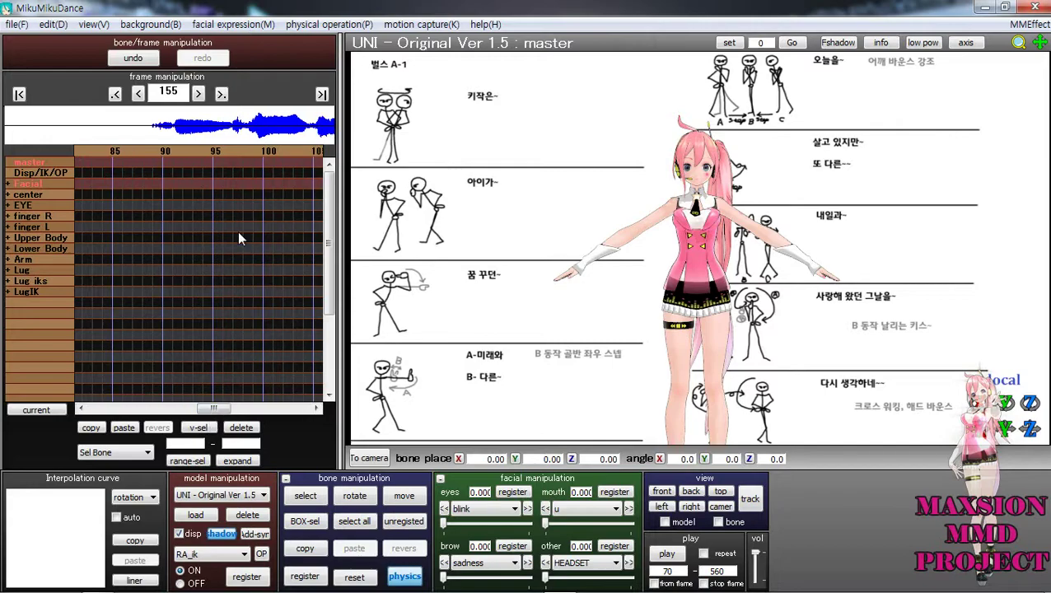
click(165, 154)
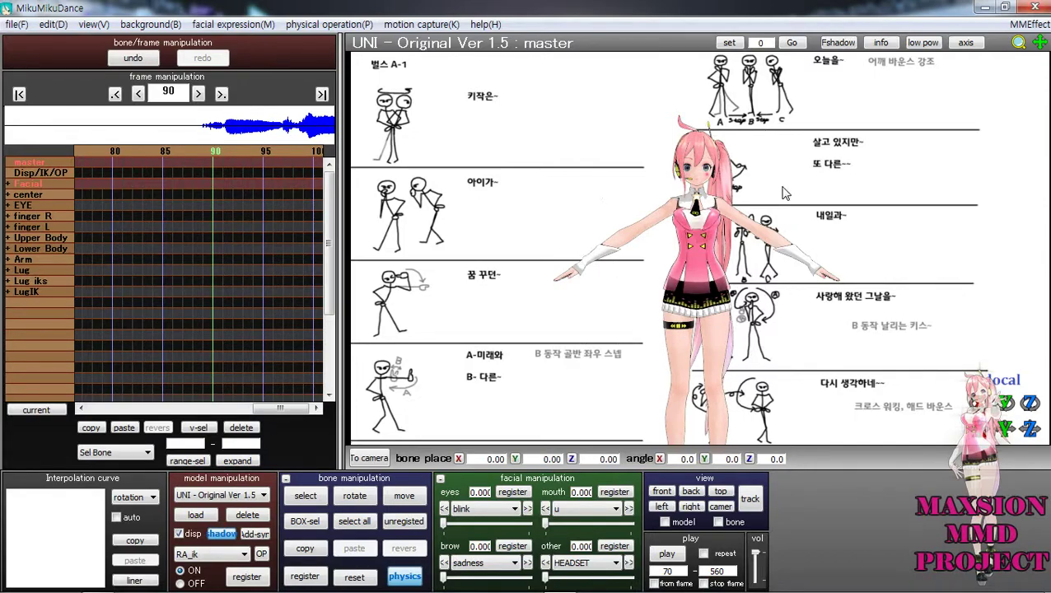
Reframe the camera so UNI's full body is visible between the two storyboard columns at frame 90.
scroll(723, 304, up, 4)
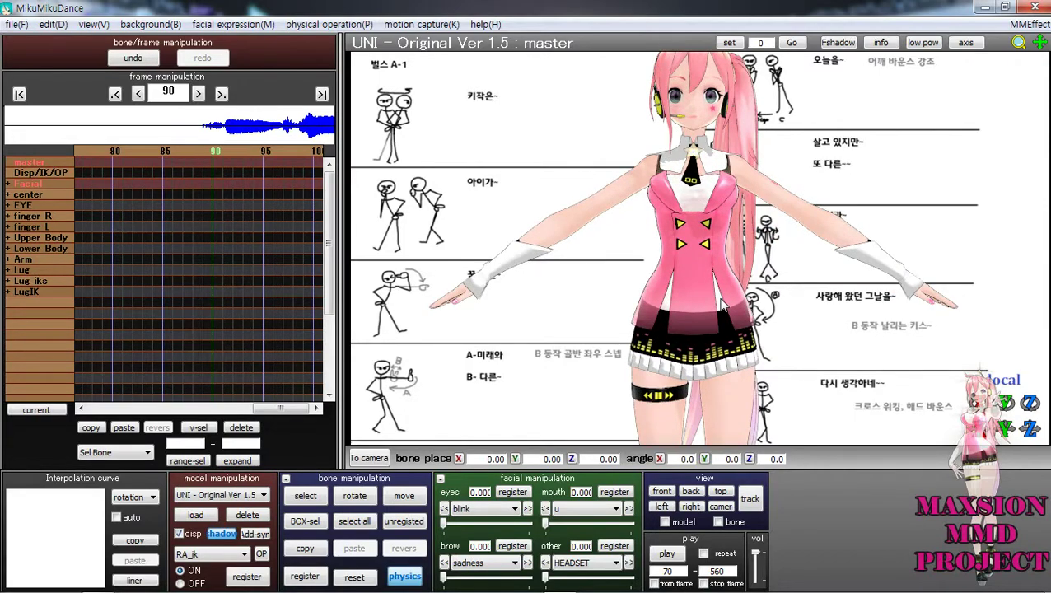
scroll(706, 296, down, 2)
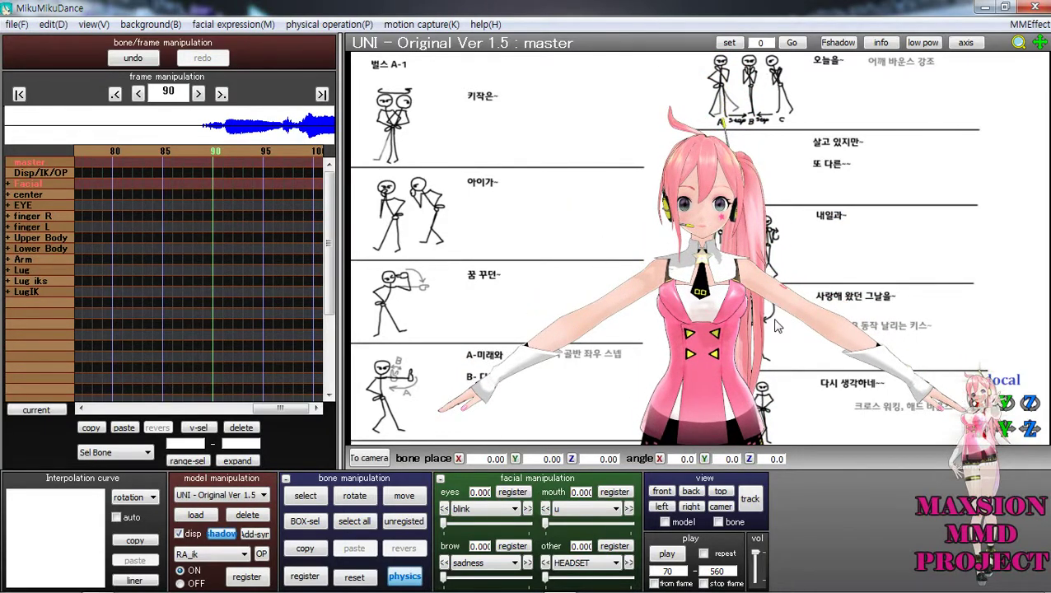
scroll(678, 216, down, 2)
scroll(673, 232, down, 2)
right_drag(673, 231, 640, 233)
middle_drag(635, 225, 626, 232)
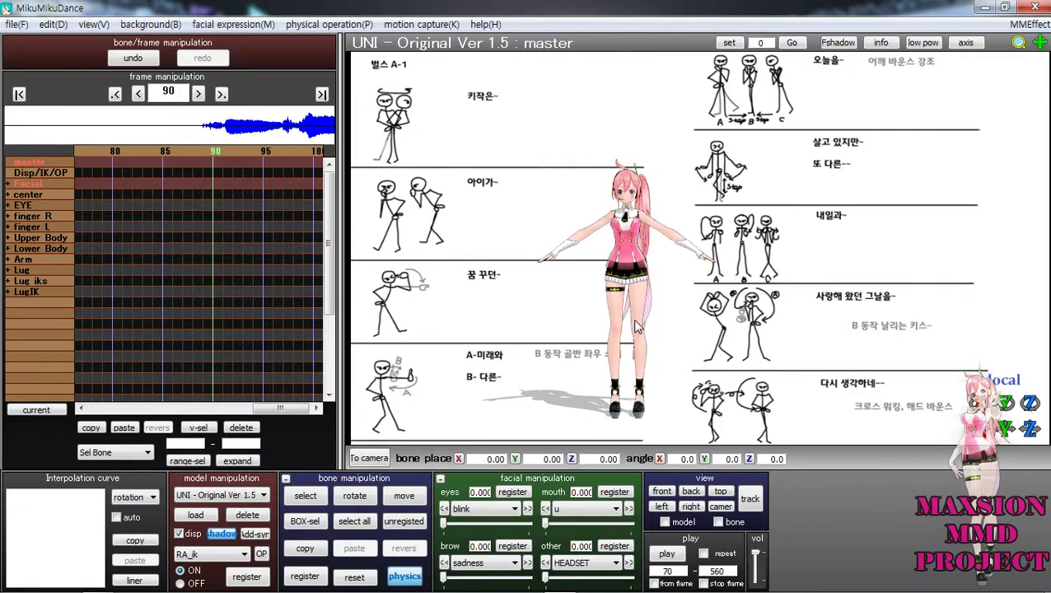
right_drag(676, 238, 669, 237)
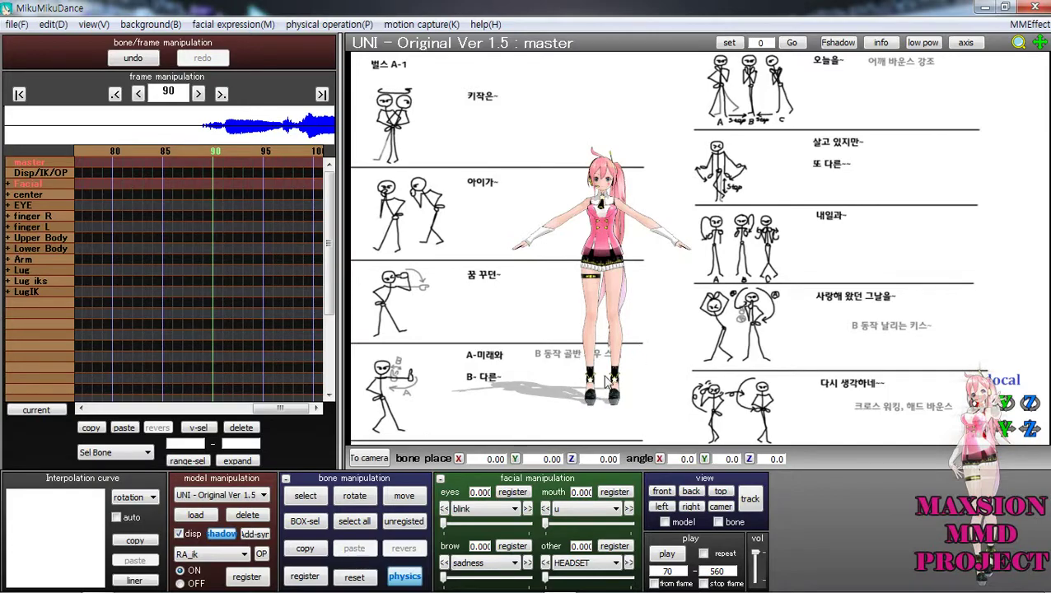
Display UNI's bones, select the left foot IK bone LA_ik, and leave bone selection mode.
key(c)
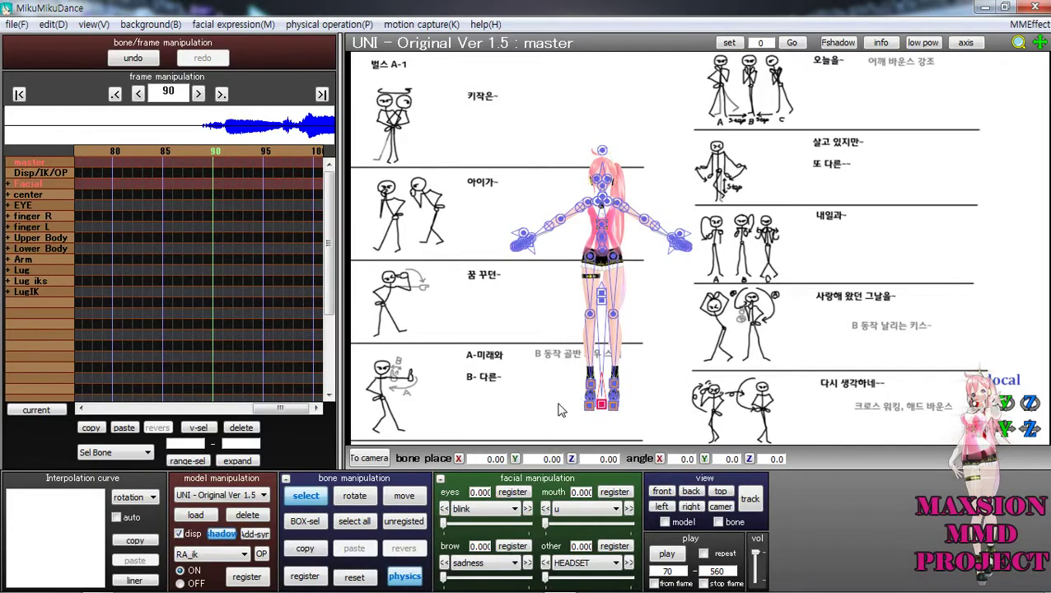
right_drag(557, 402, 575, 402)
click(588, 386)
click(588, 385)
right_drag(653, 394, 617, 387)
click(620, 394)
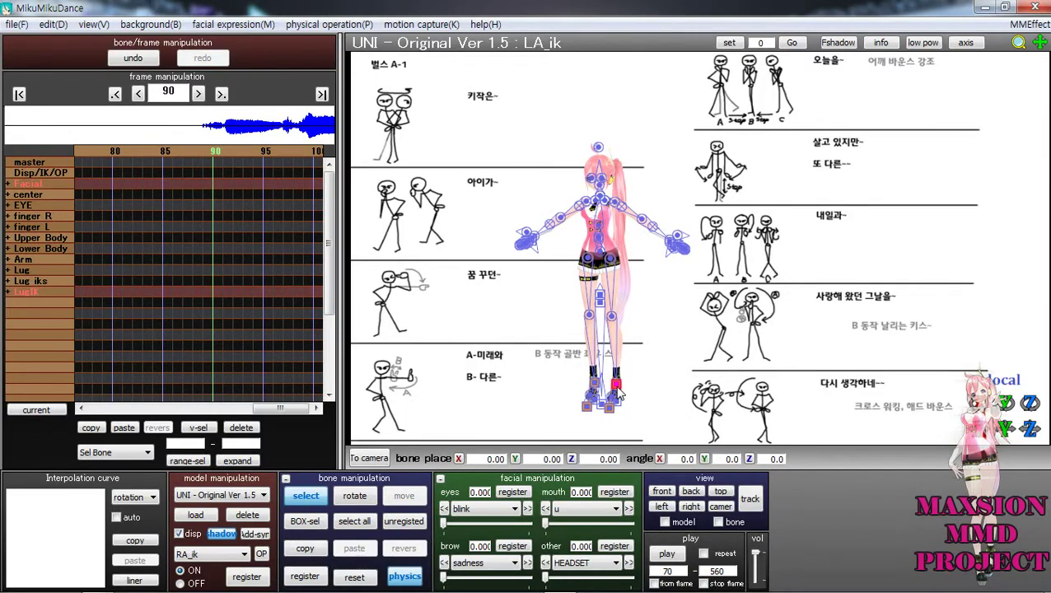
right_drag(681, 392, 620, 396)
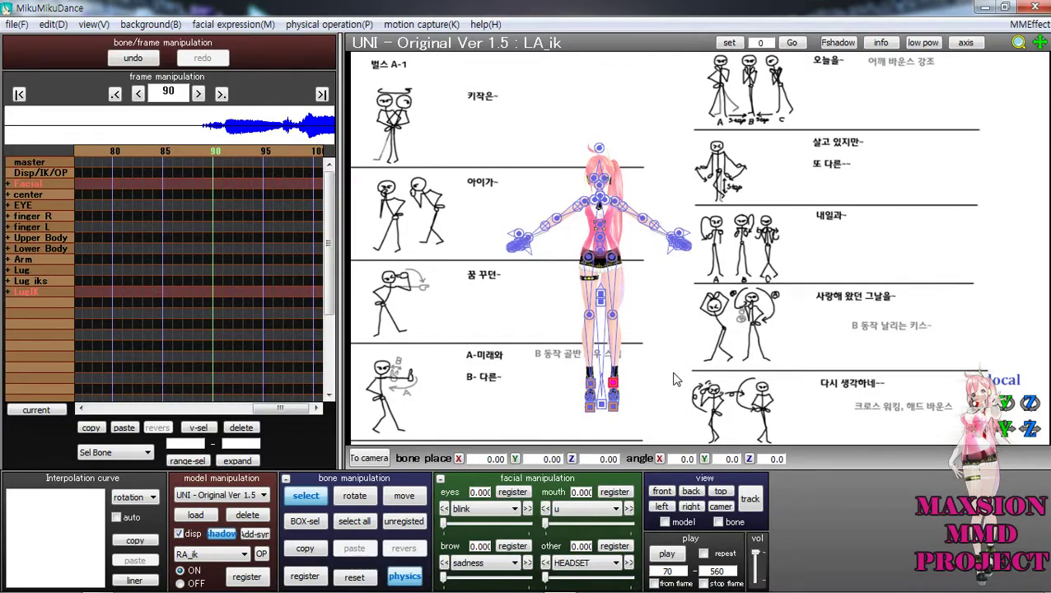
key(c)
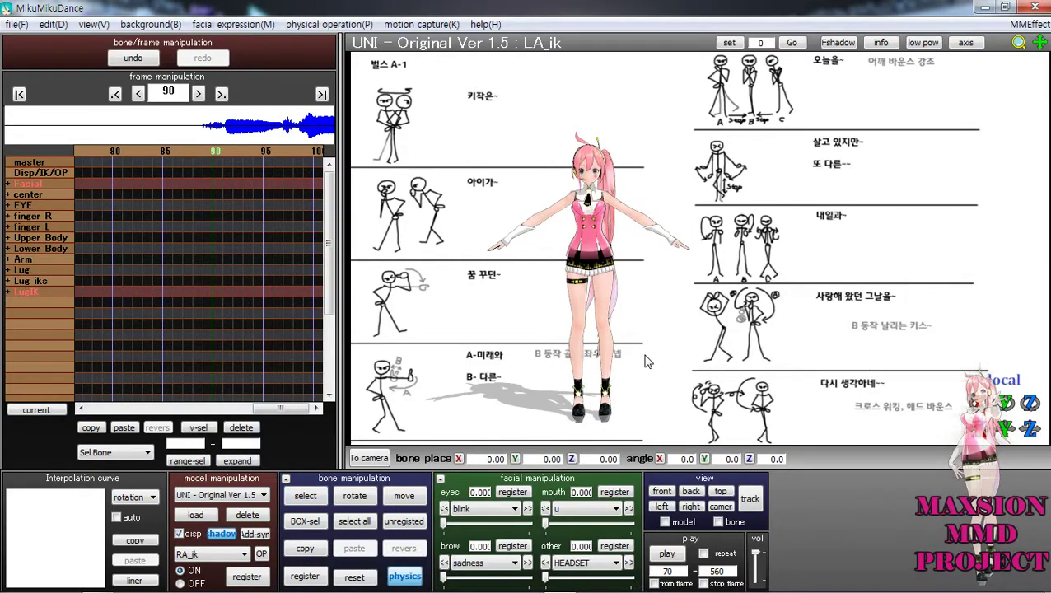
Bring the camera in to a front close-up of UNI's face and shoulders.
scroll(681, 239, up, 1)
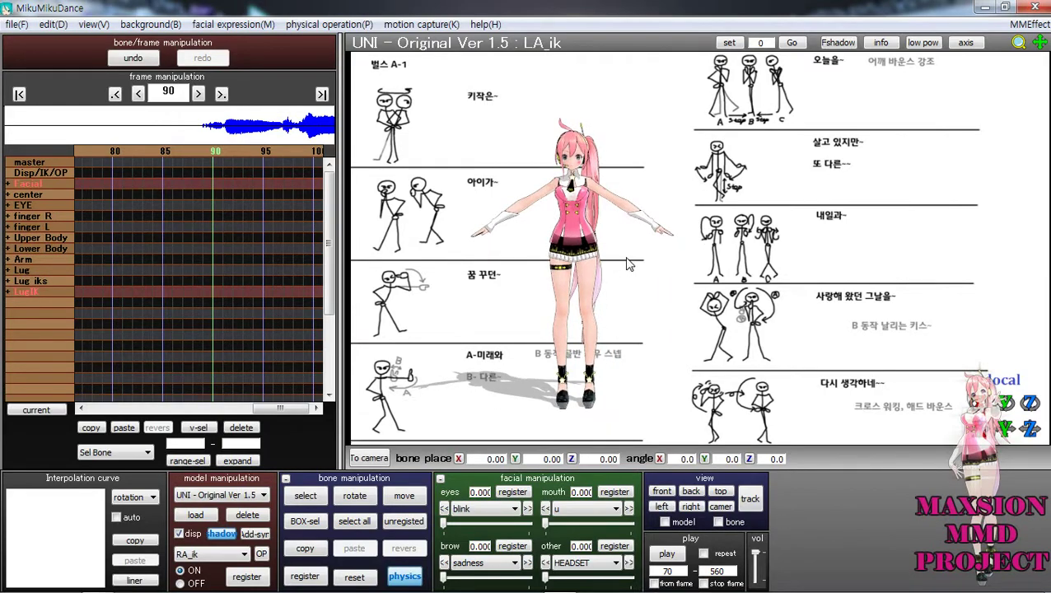
key(KP_2)
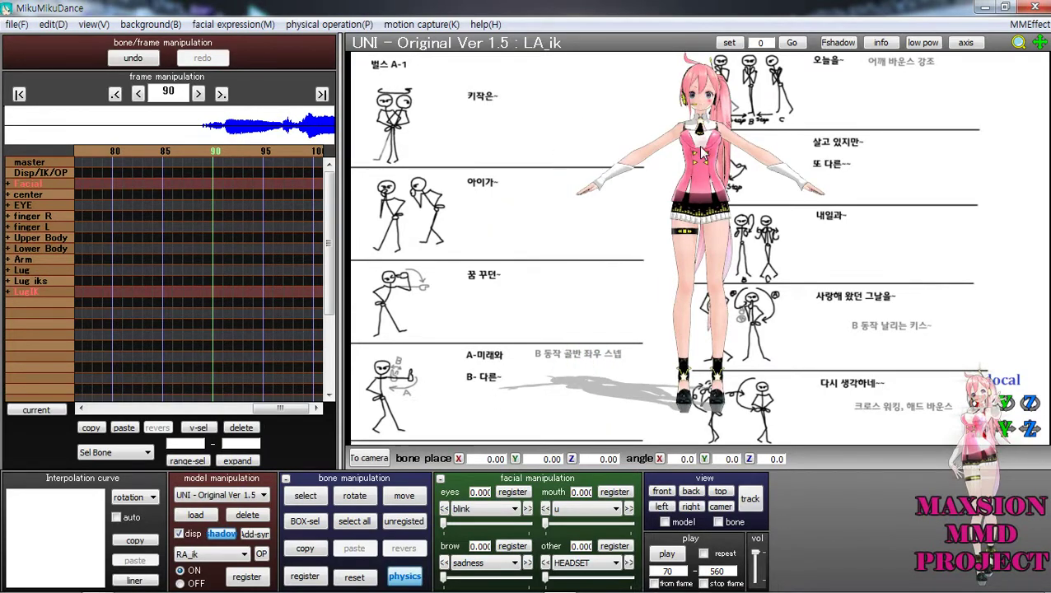
middle_drag(698, 259, 691, 306)
scroll(691, 310, up, 6)
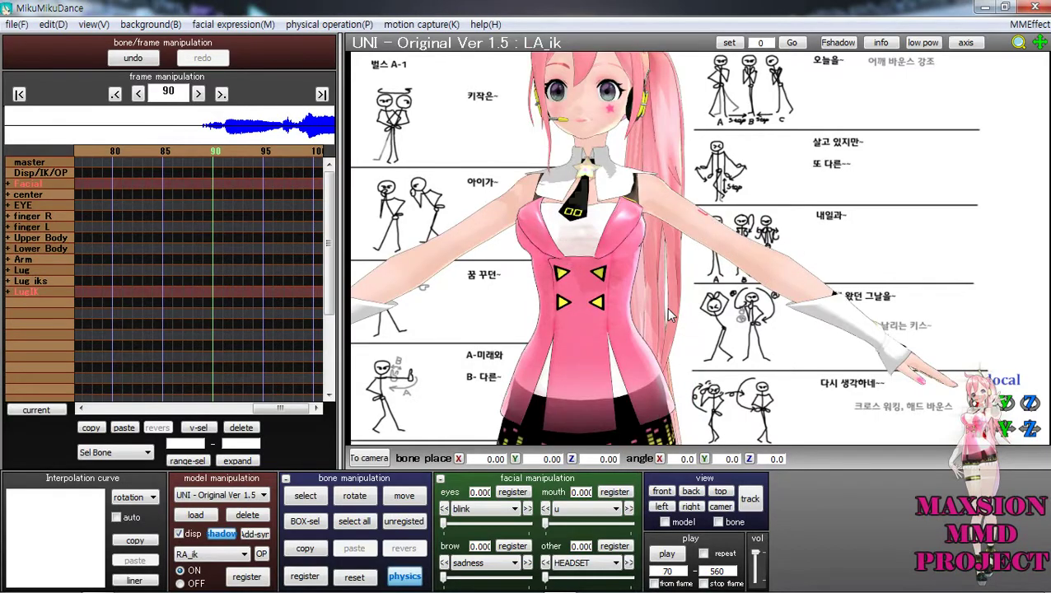
middle_drag(556, 319, 648, 445)
scroll(648, 445, up, 4)
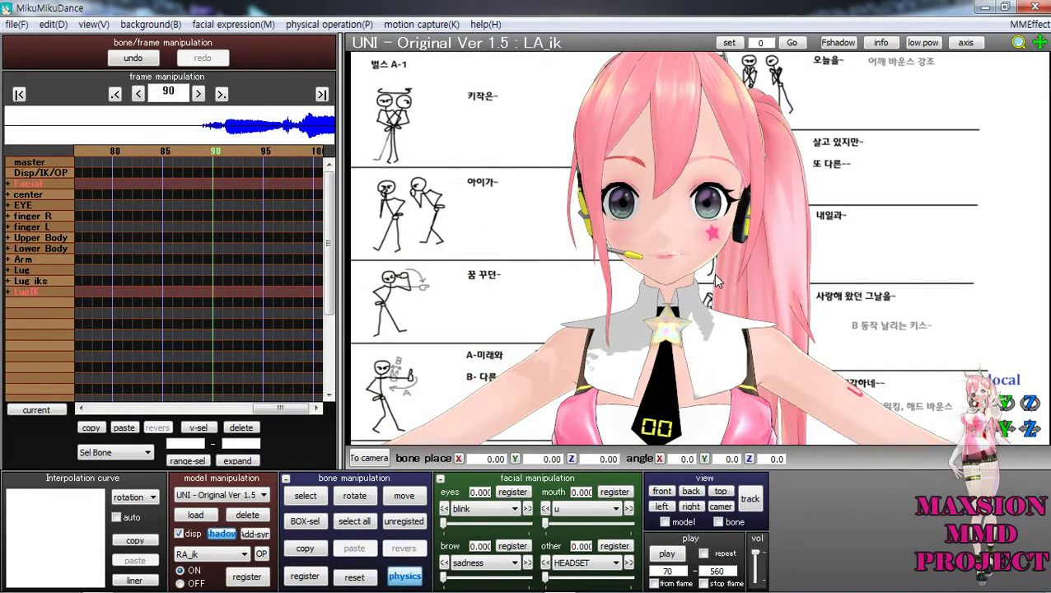
Look through the available eye morphs and choose blink.
click(501, 510)
click(516, 510)
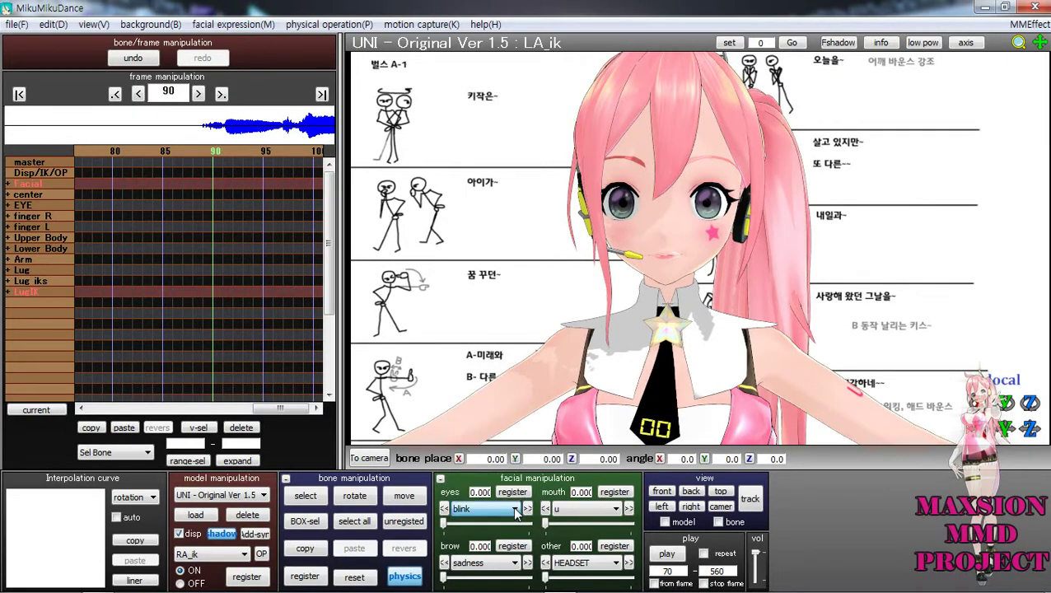
click(516, 510)
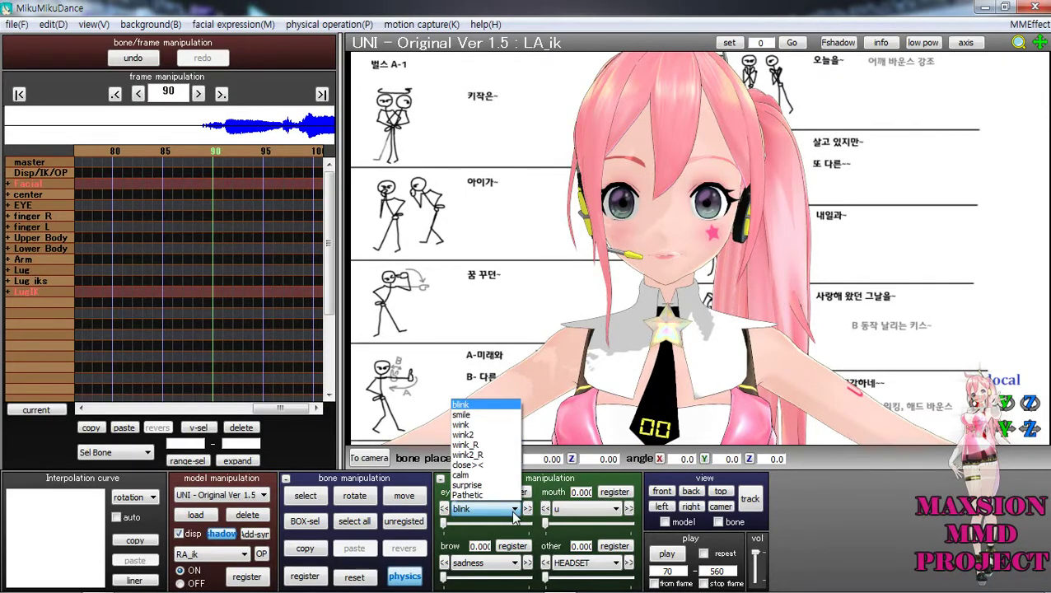
click(468, 510)
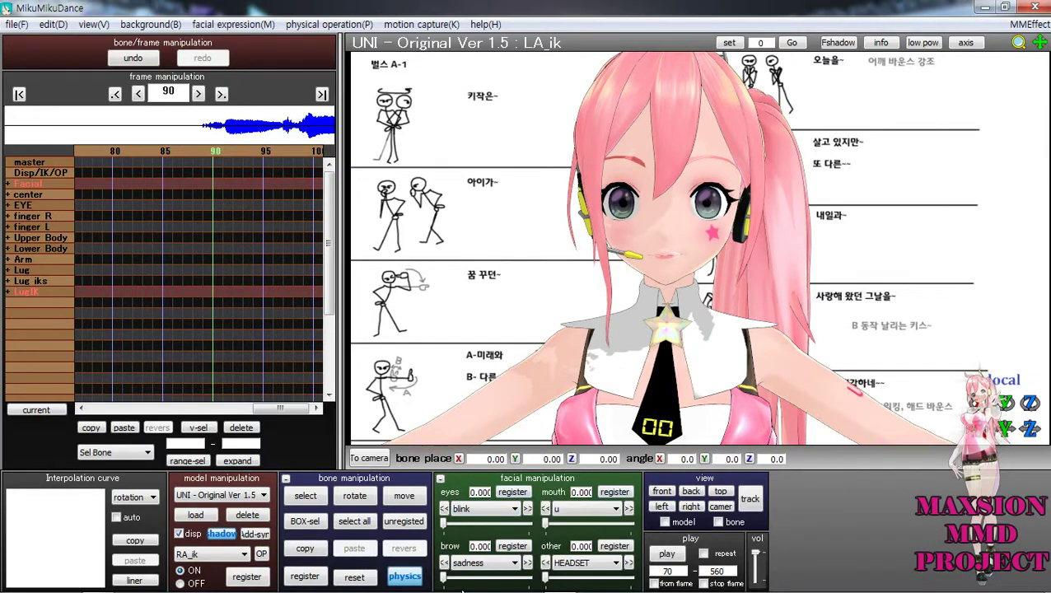
click(494, 510)
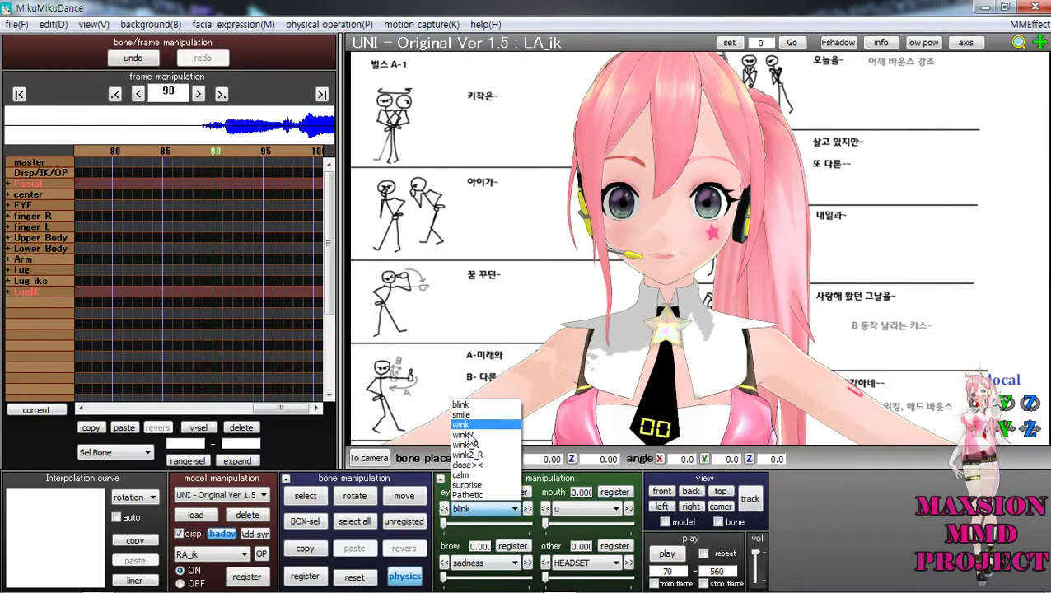
click(490, 510)
click(469, 508)
click(466, 406)
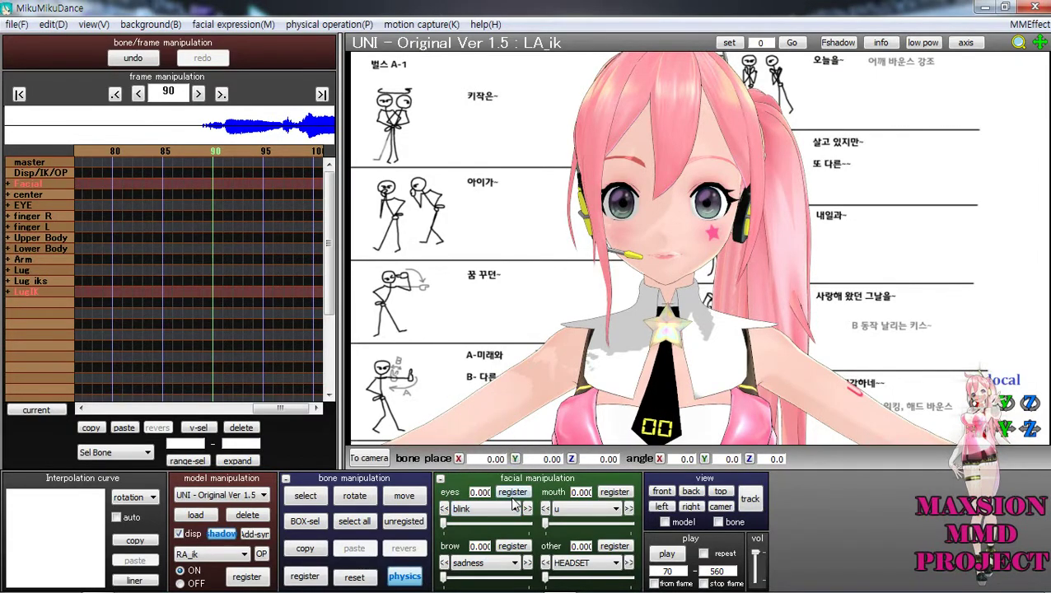
Keep the blink morph at 0 and cycle through the eye morphs to wink.
drag(446, 524, 370, 526)
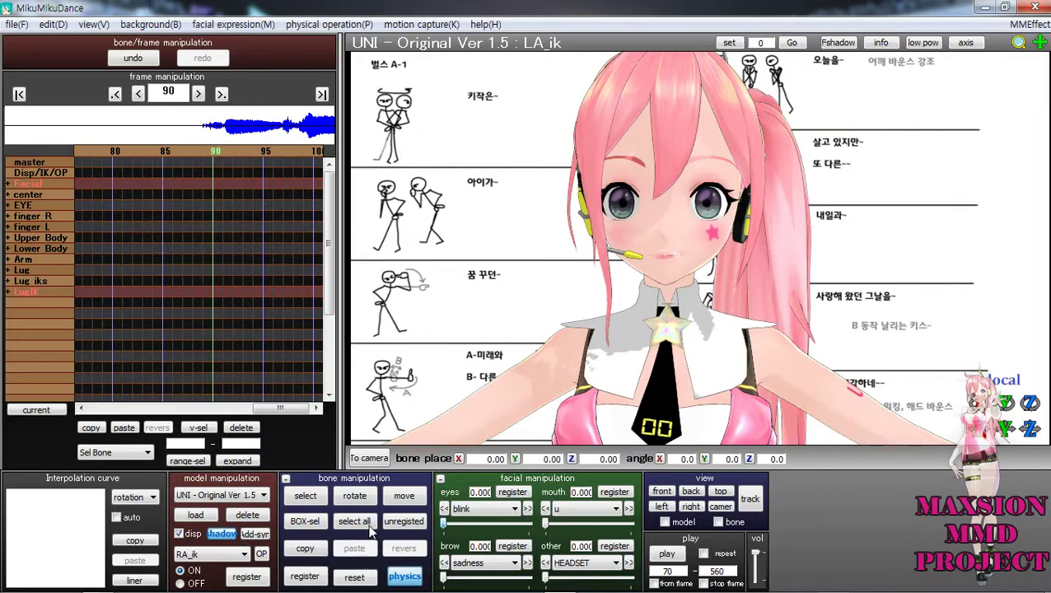
click(527, 509)
click(527, 509)
click(444, 510)
click(445, 510)
click(528, 511)
click(527, 510)
click(527, 510)
click(527, 510)
click(527, 510)
click(527, 510)
Look through the available mouth and eye morphs, keeping wink as the eye morph.
click(571, 510)
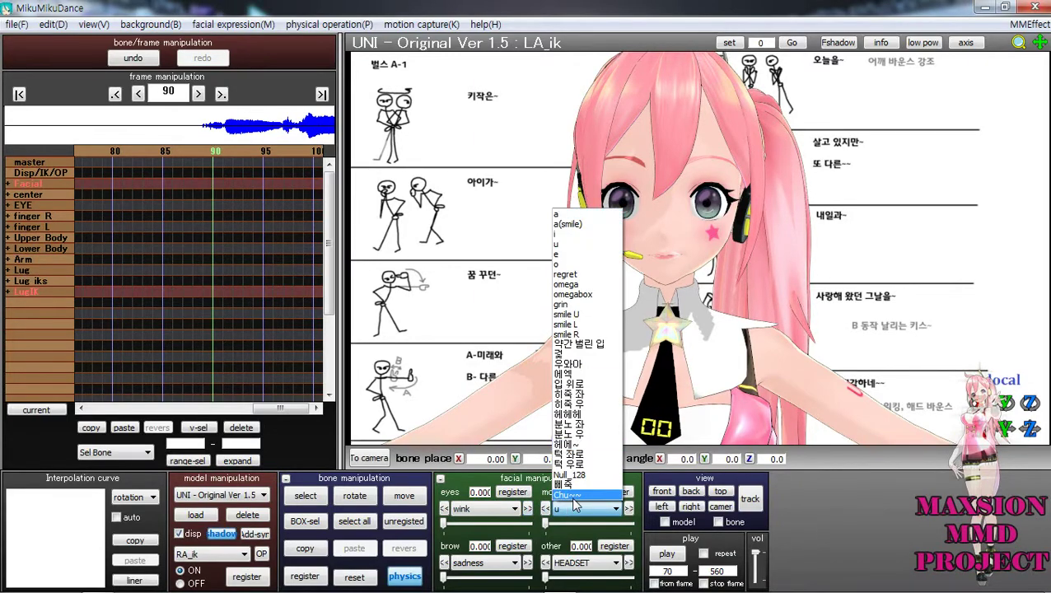
click(869, 508)
click(504, 564)
click(482, 565)
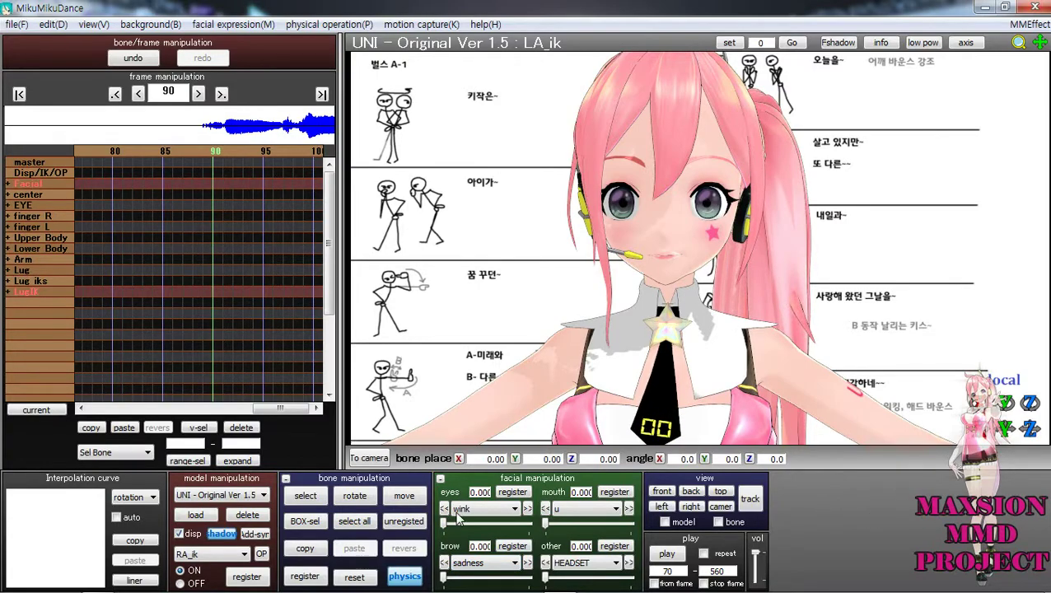
click(516, 514)
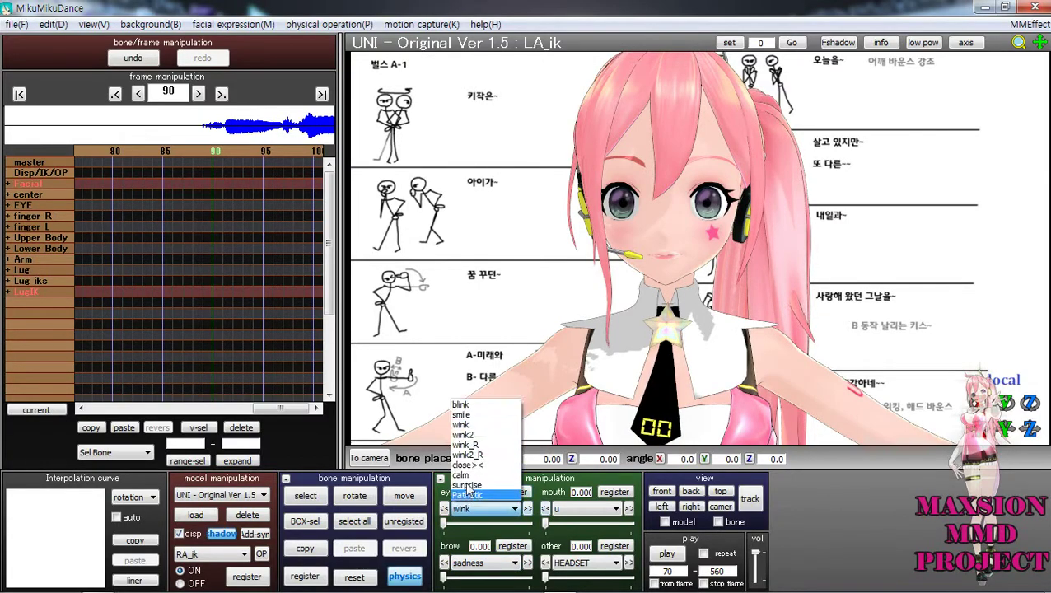
click(482, 434)
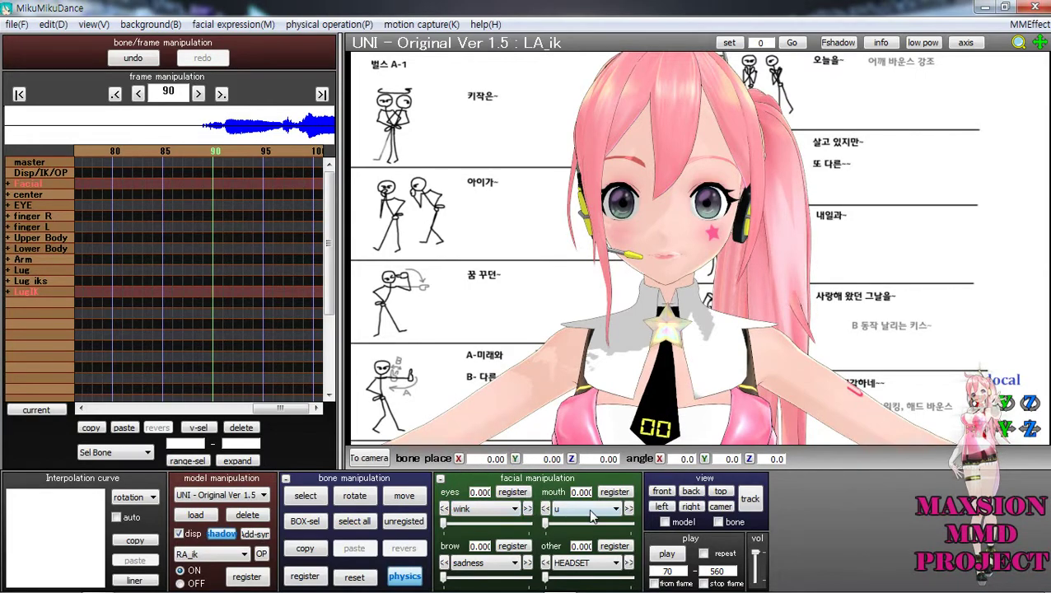
Choose e as the mouth morph.
click(590, 510)
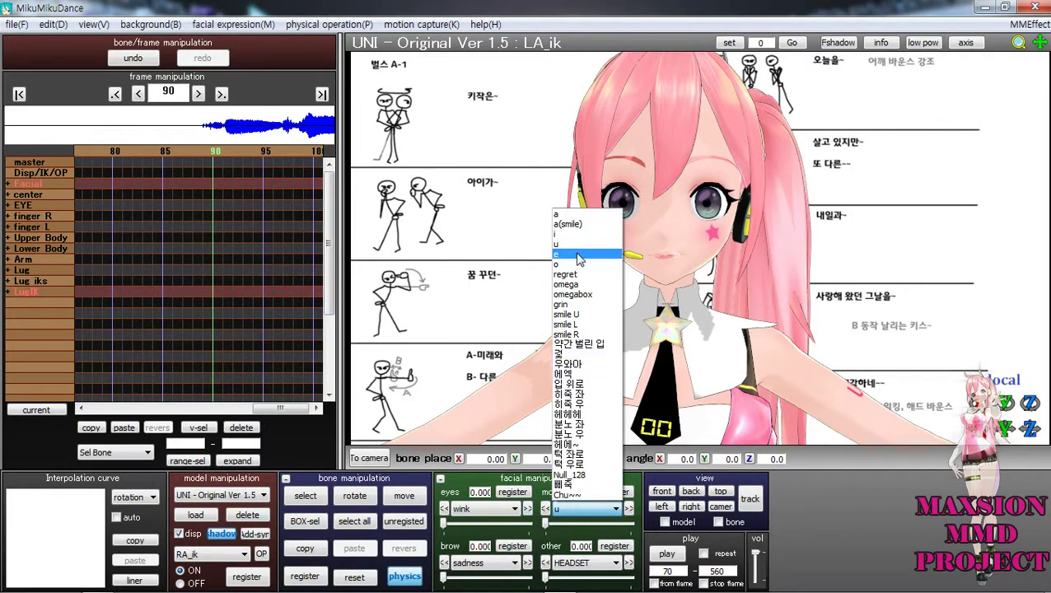
click(836, 510)
click(603, 508)
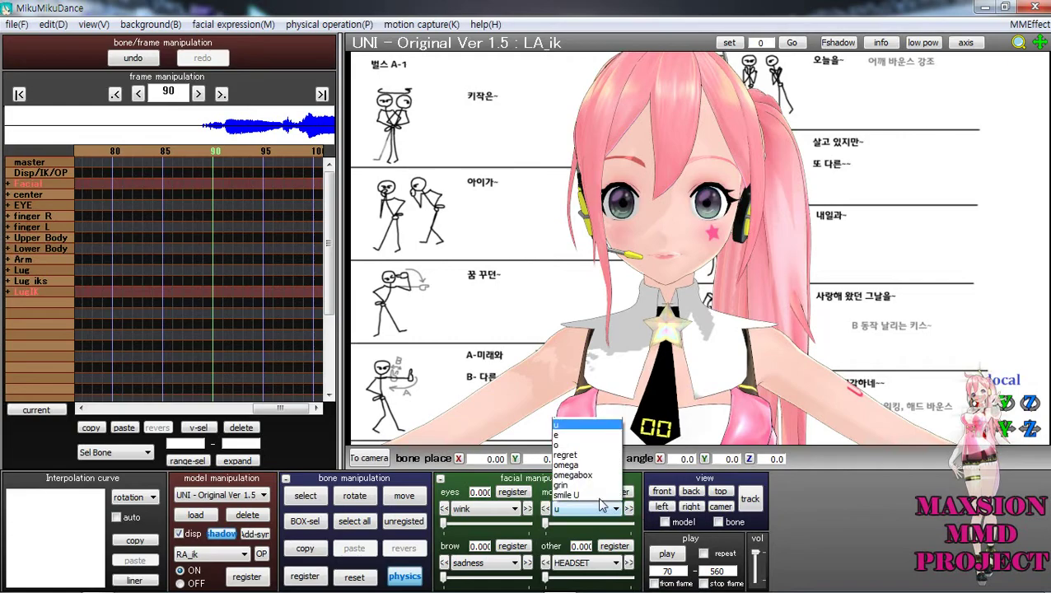
click(567, 249)
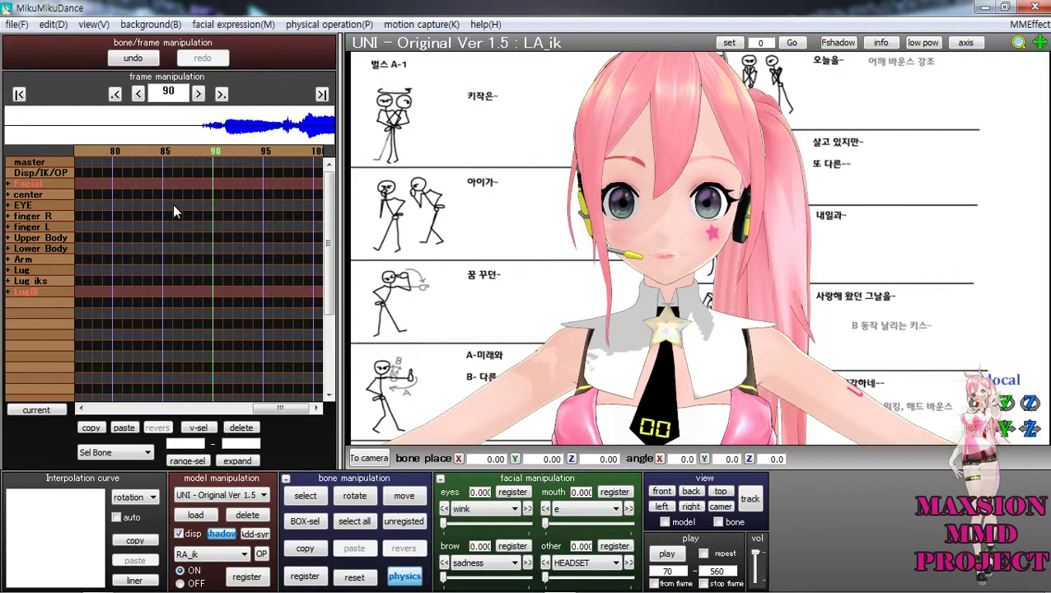
Select only the Facial track in the timeline and choose a as the mouth morph.
click(66, 185)
click(571, 509)
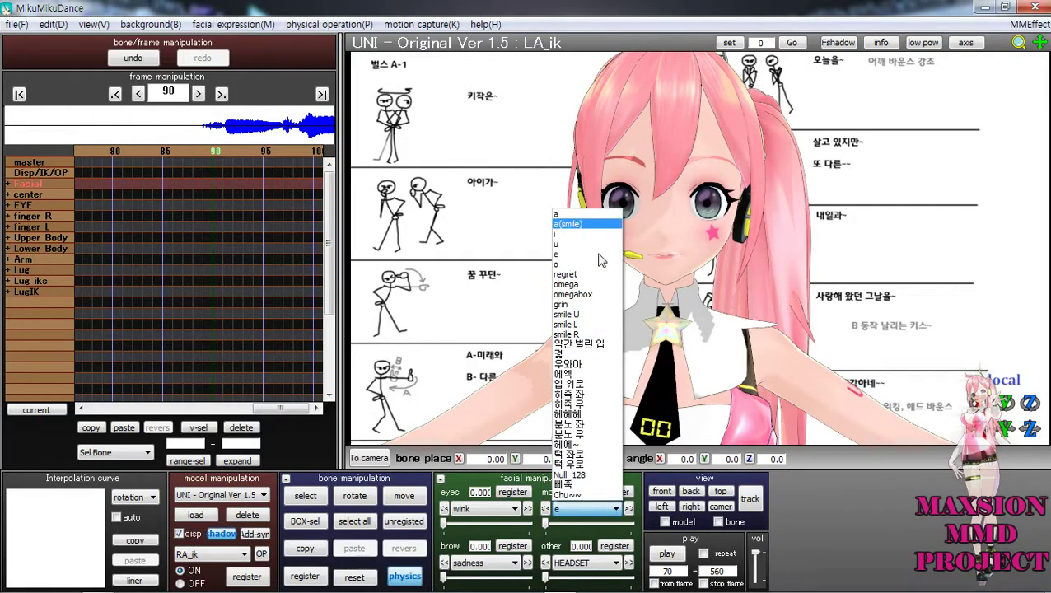
click(838, 534)
click(600, 509)
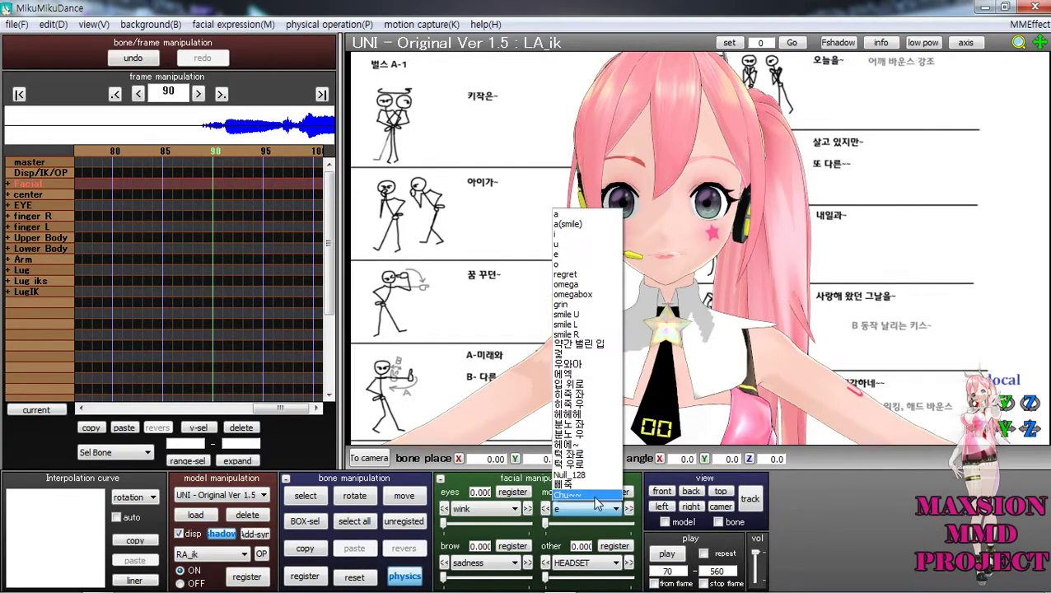
click(572, 213)
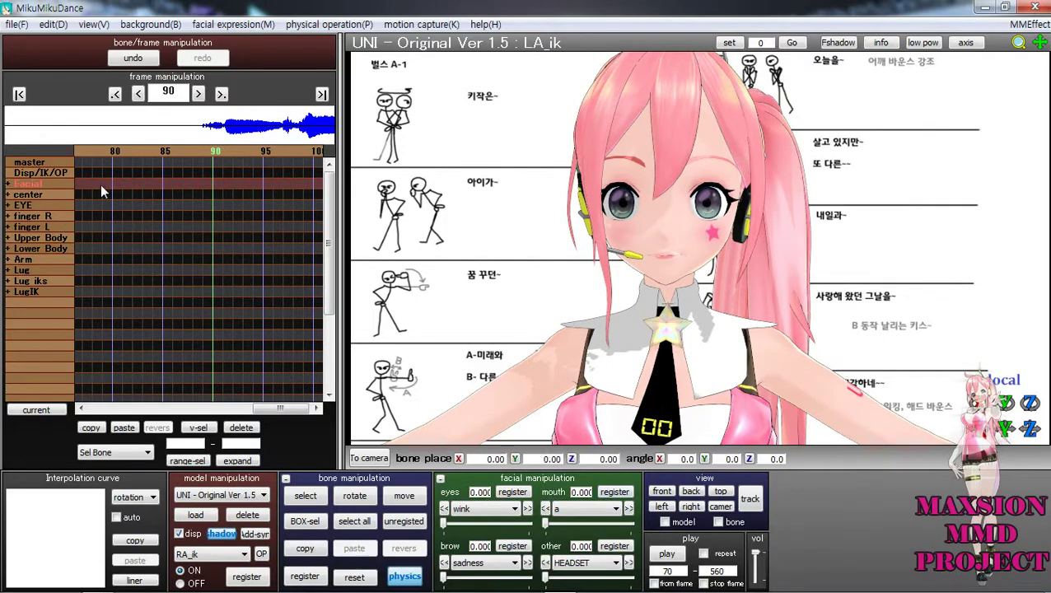
Expand the Facial group in the timeline and switch between its a and i morph tracks, ending on a.
click(8, 185)
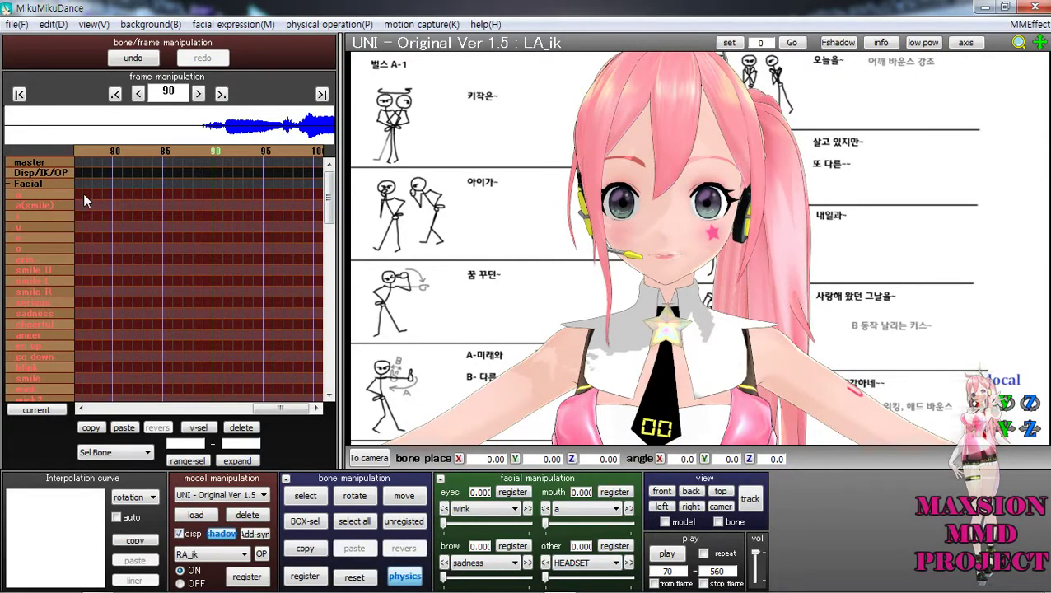
click(53, 194)
mouse_move(332, 208)
mouse_down()
mouse_move(316, 313)
mouse_move(319, 195)
mouse_up()
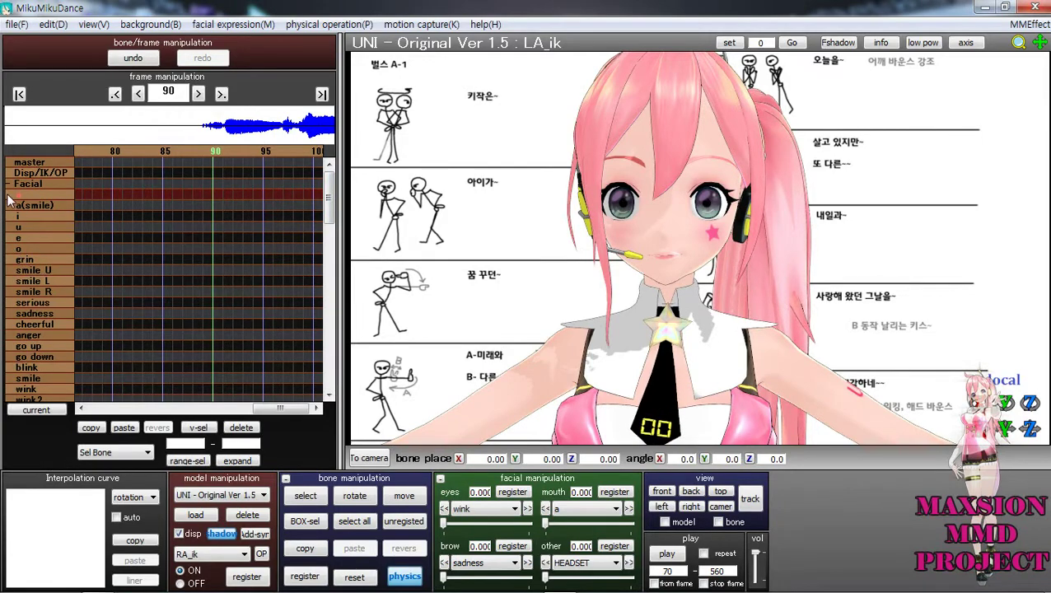
drag(24, 245, 39, 199)
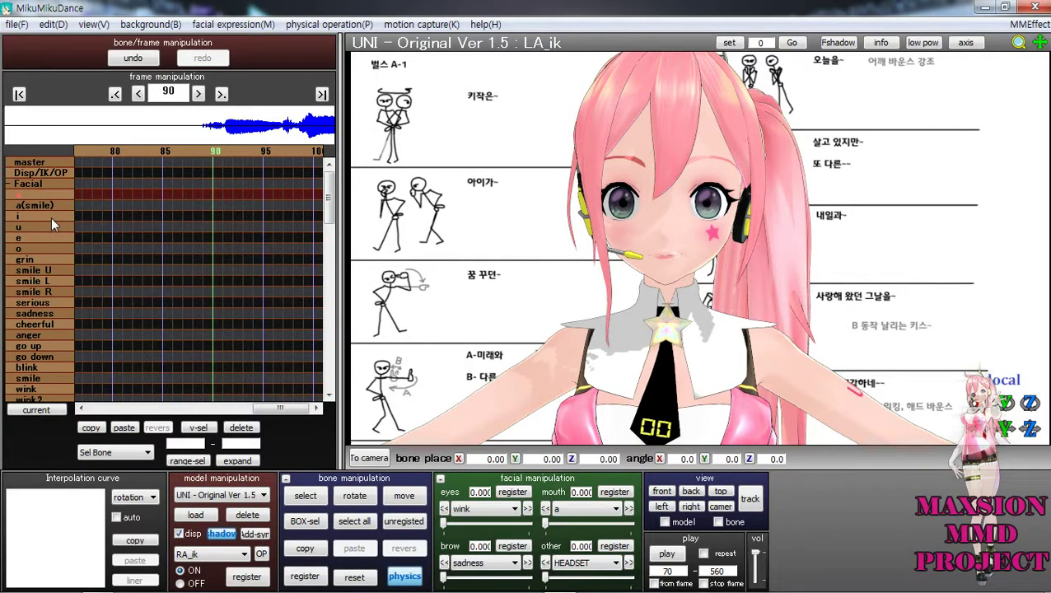
click(26, 216)
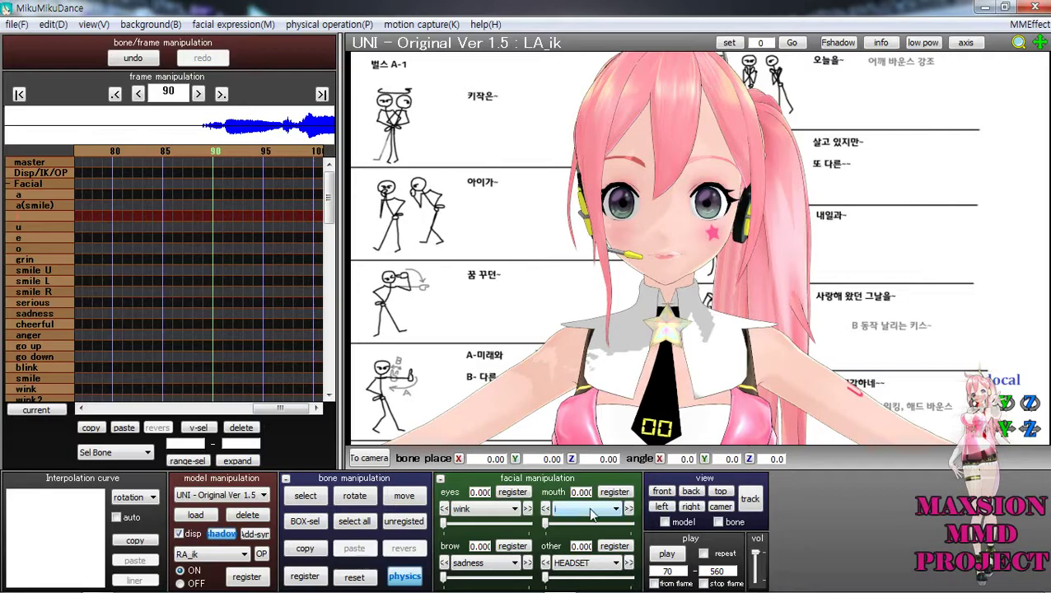
drag(27, 236, 29, 195)
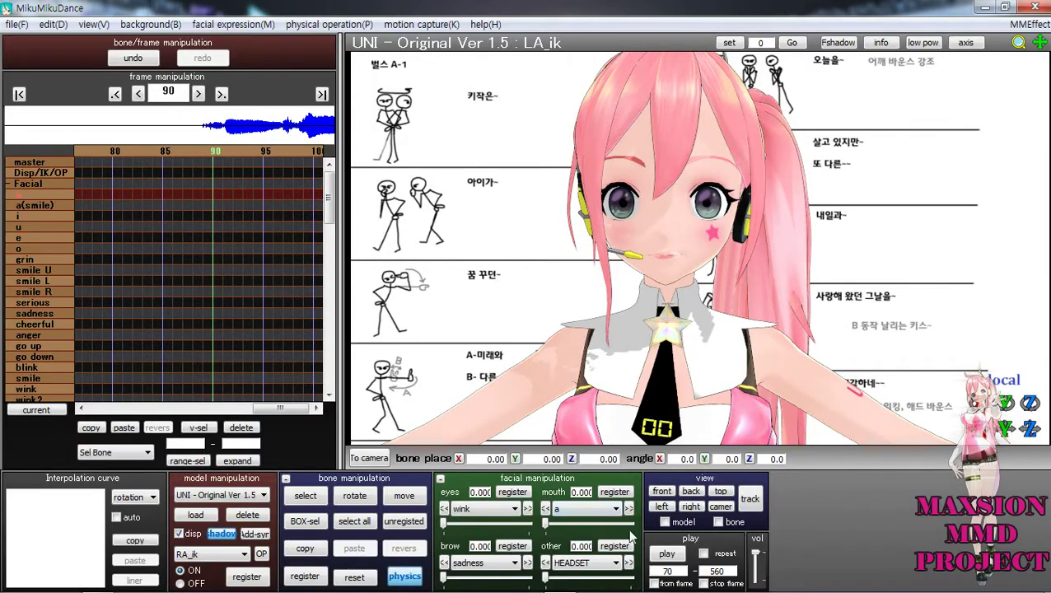
Move the timeline position back to frame 50.
key(Left)
key(Left)
key(Left)
key(Left)
key(Left)
key(Left)
key(Left)
key(Left)
key(Left)
key(Left)
key(Left)
key(Left)
key(Left)
key(Left)
key(Left)
key(Left)
key(Left)
key(Left)
key(Left)
key(Left)
key(Left)
key(Left)
key(Left)
key(Left)
key(Left)
key(Left)
key(Left)
key(Left)
key(Left)
key(Left)
key(Left)
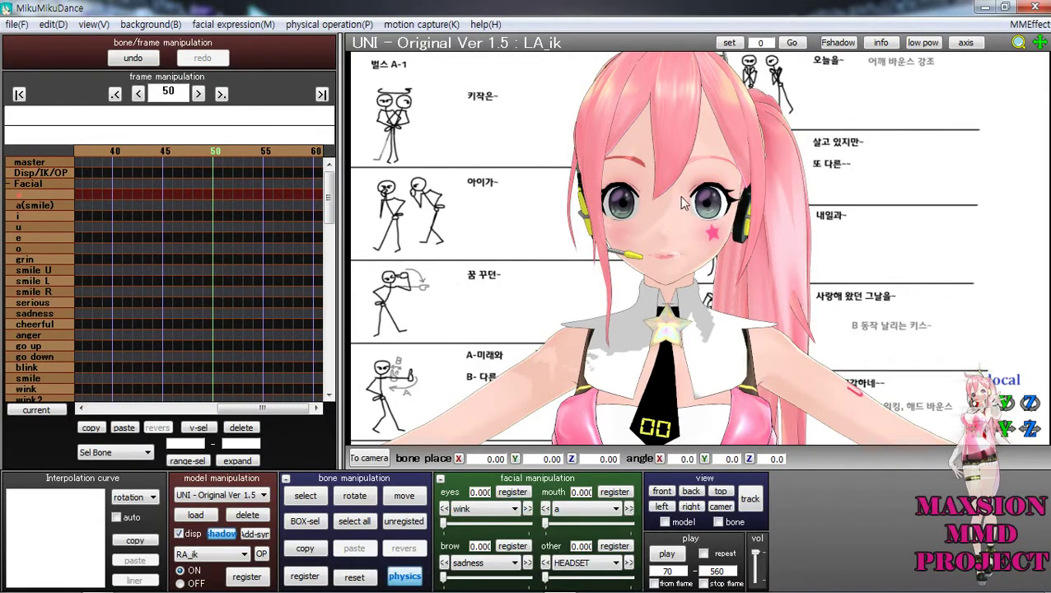
Cycle through the vowel morph tracks back to a, set the mouth morph a to 1.000, and register it at frame 50.
click(42, 215)
click(29, 235)
click(20, 246)
click(32, 227)
click(31, 214)
click(31, 204)
click(32, 195)
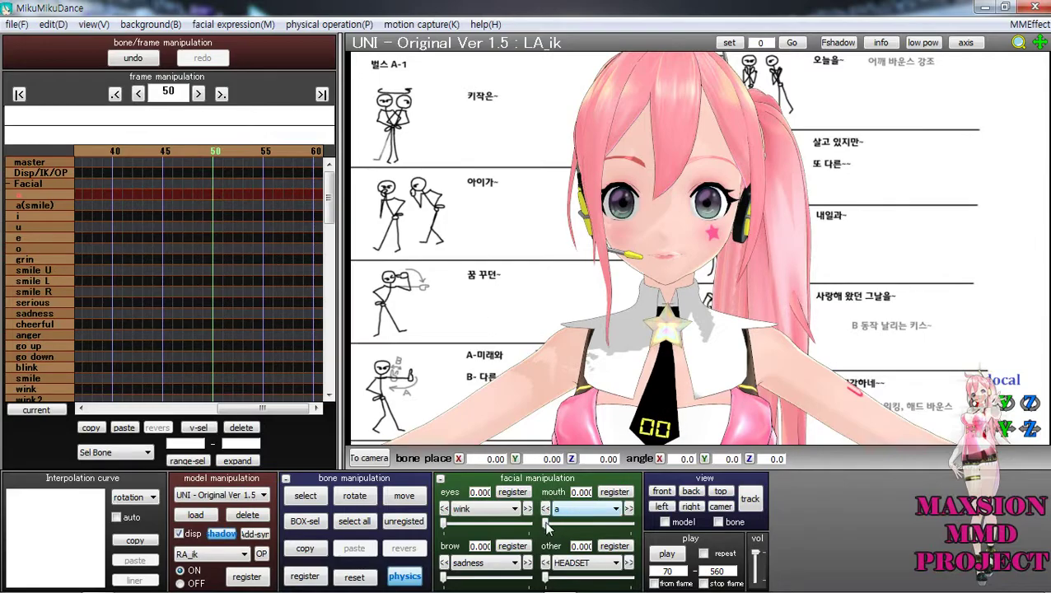
drag(546, 527, 630, 524)
click(614, 492)
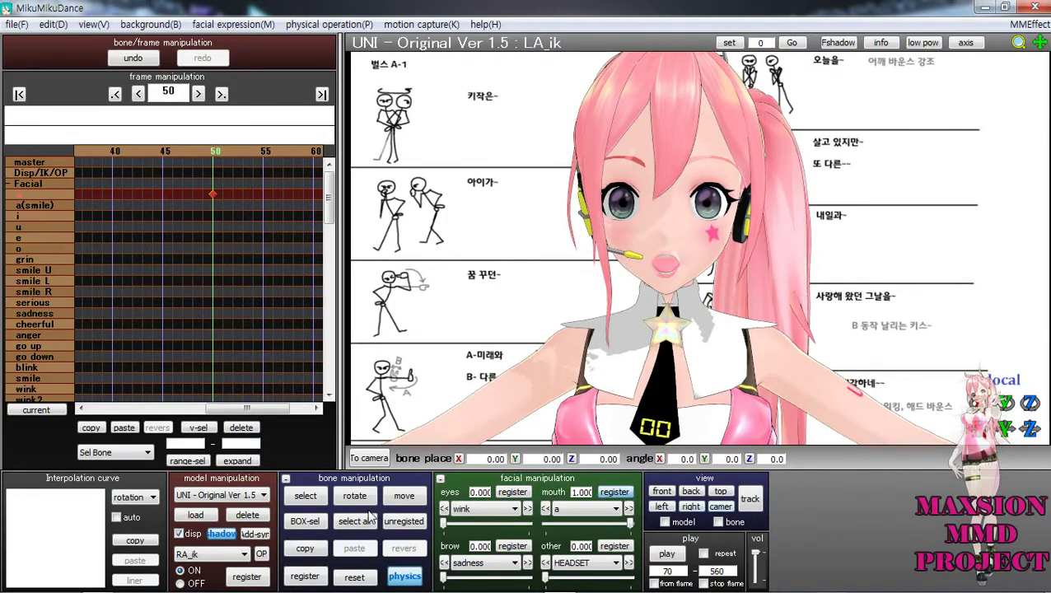
Step backward through the timeline from frame 50 to frame 0 to examine how the mouth morph changes.
key(Left)
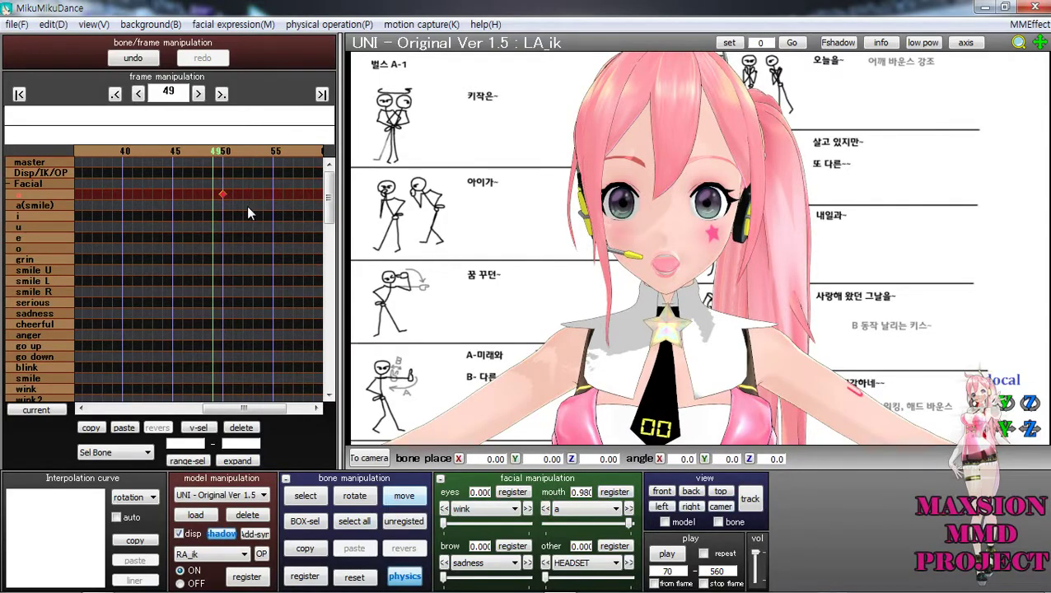
key(Left)
key(Left)
key(Left)
key(Left)
key(Left)
key(Left)
key(Left)
key(Left)
key(Left)
key(Left)
key(Left)
key(Left)
key(Left)
key(Left)
key(Left)
key(Left)
key(Left)
key(Left)
key(Left)
key(Left)
key(Left)
key(Left)
key(Left)
key(Left)
key(Left)
key(Left)
key(Left)
key(Left)
key(Left)
key(Left)
key(Left)
key(Left)
key(Left)
key(Left)
key(Left)
key(Left)
key(Left)
key(Left)
key(Left)
key(Left)
key(Left)
key(Left)
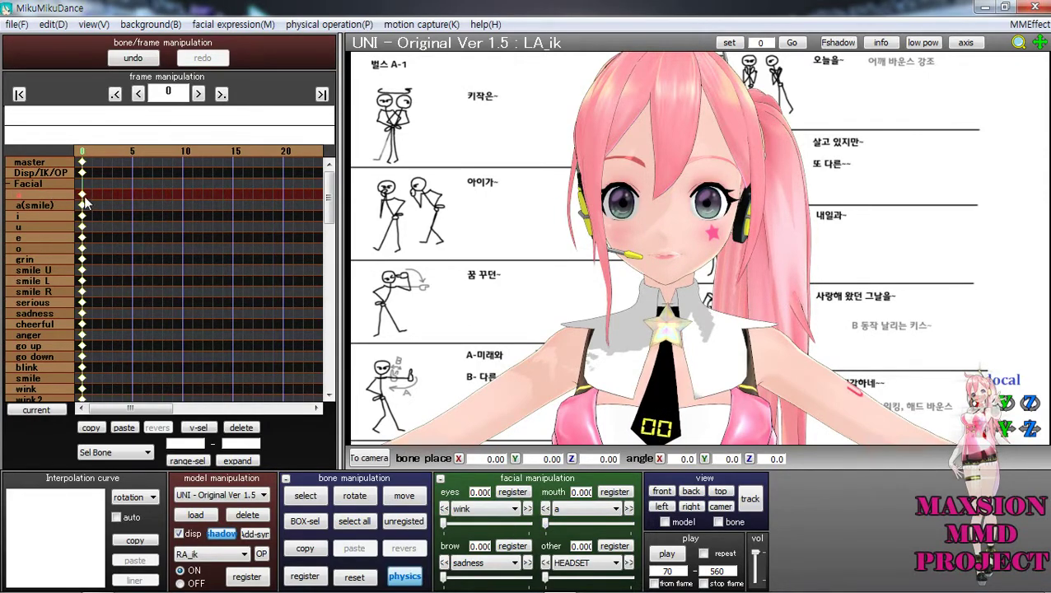
Step forward from frame 0 to examine the mouth opening gradually, and jump to the a morph's next keyframe at frame 50.
key(Right)
key(Right)
key(Right)
key(Right)
key(Right)
key(Right)
key(Right)
key(Right)
key(Right)
key(Right)
key(Right)
key(Right)
key(Right)
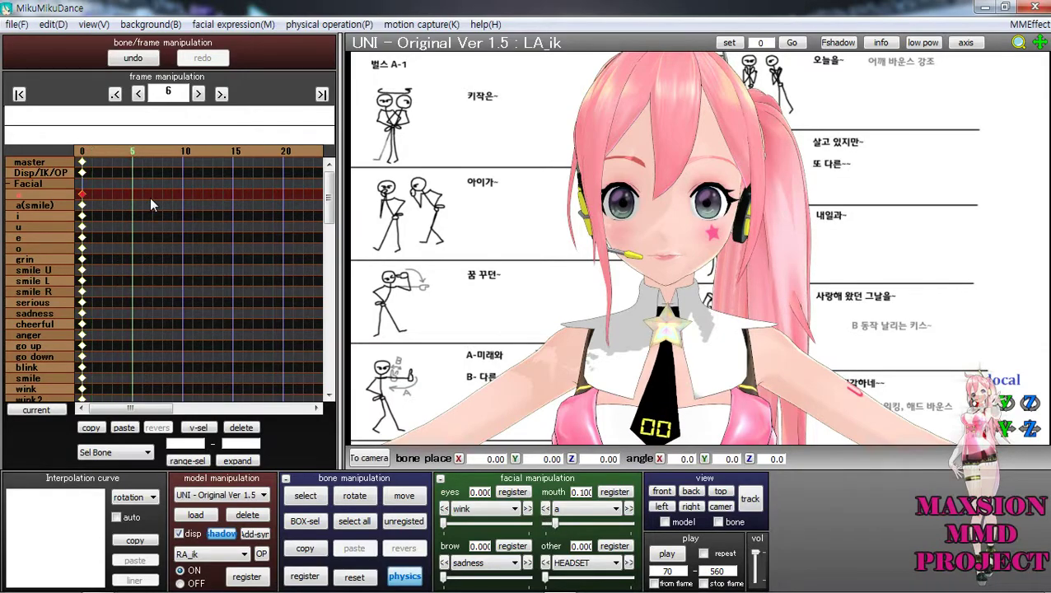
click(221, 94)
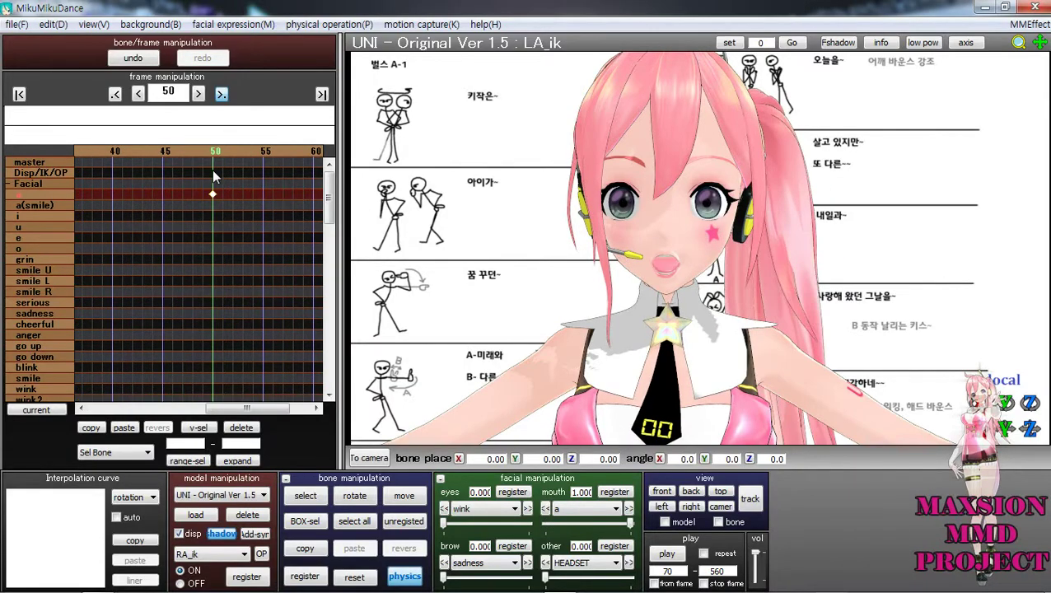
Set the "a" mouth morph to 0 and register it as a keyframe at frame 45.
click(211, 195)
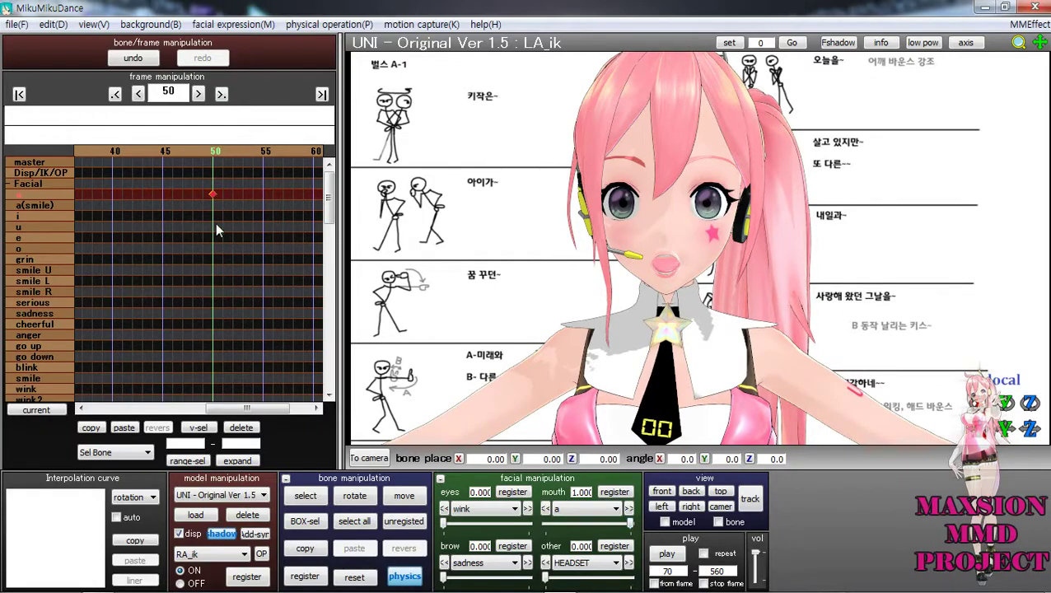
click(96, 193)
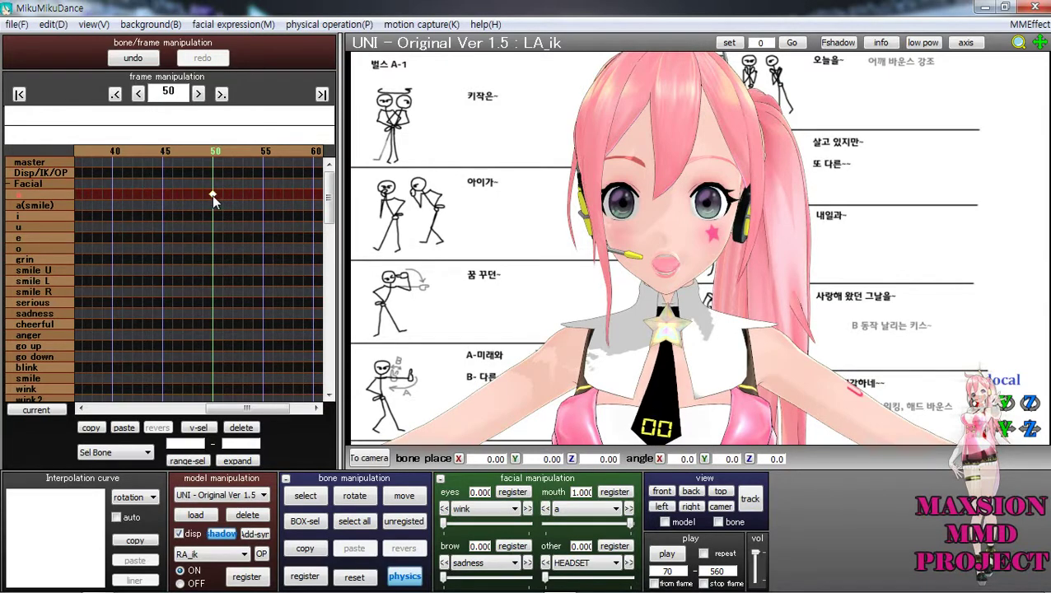
key(Left)
key(Left)
key(Left)
key(Left)
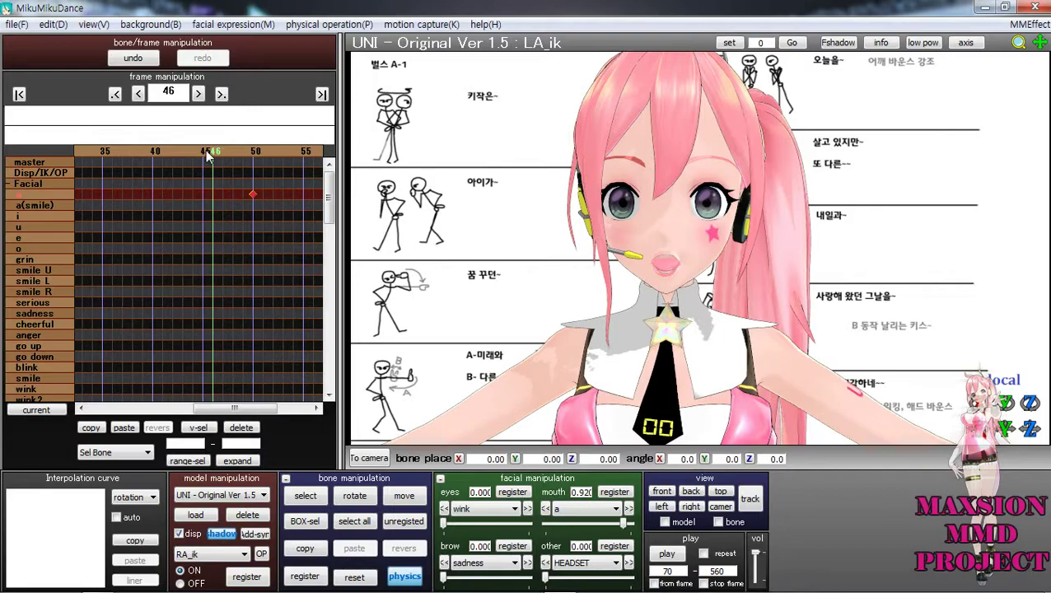
key(Left)
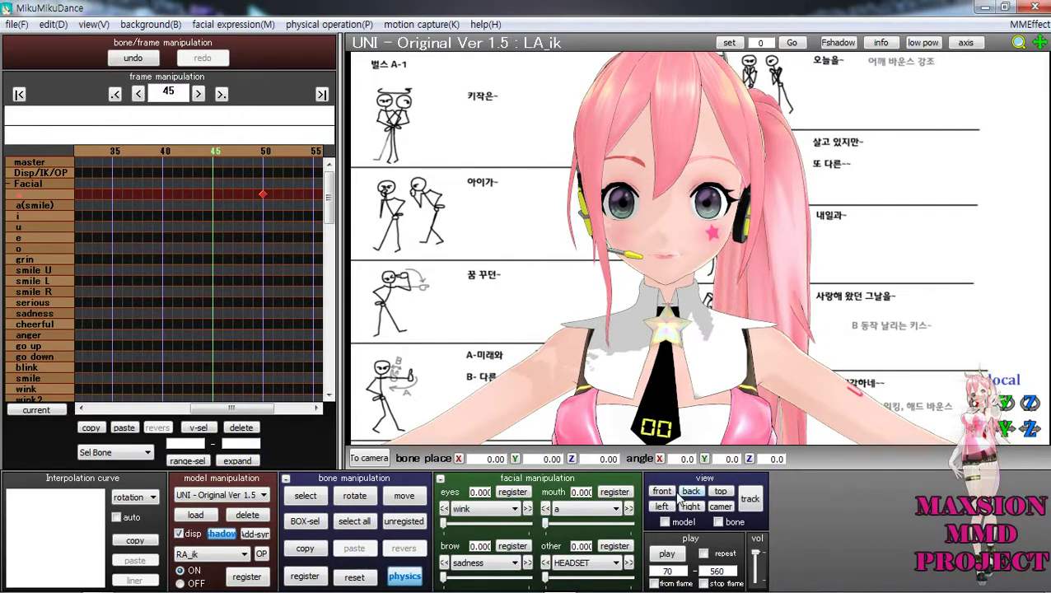
click(614, 491)
Register an "a" mouth keyframe with value 0 at frame 55 to close the mouth again.
key(Right)
key(Right)
key(Right)
key(Right)
key(Right)
key(Right)
key(Right)
key(Right)
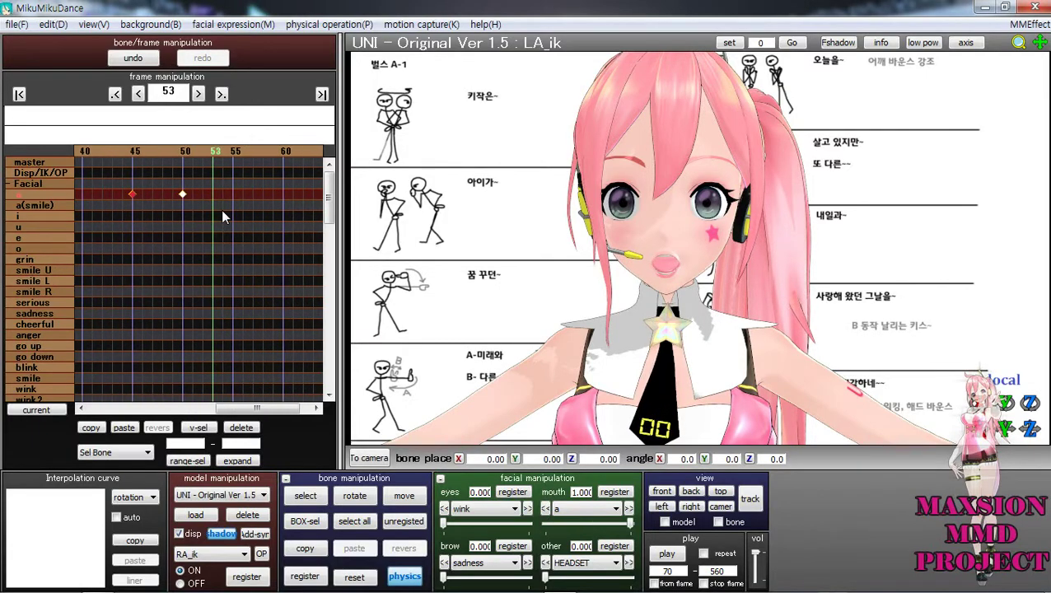
key(Right)
key(Right)
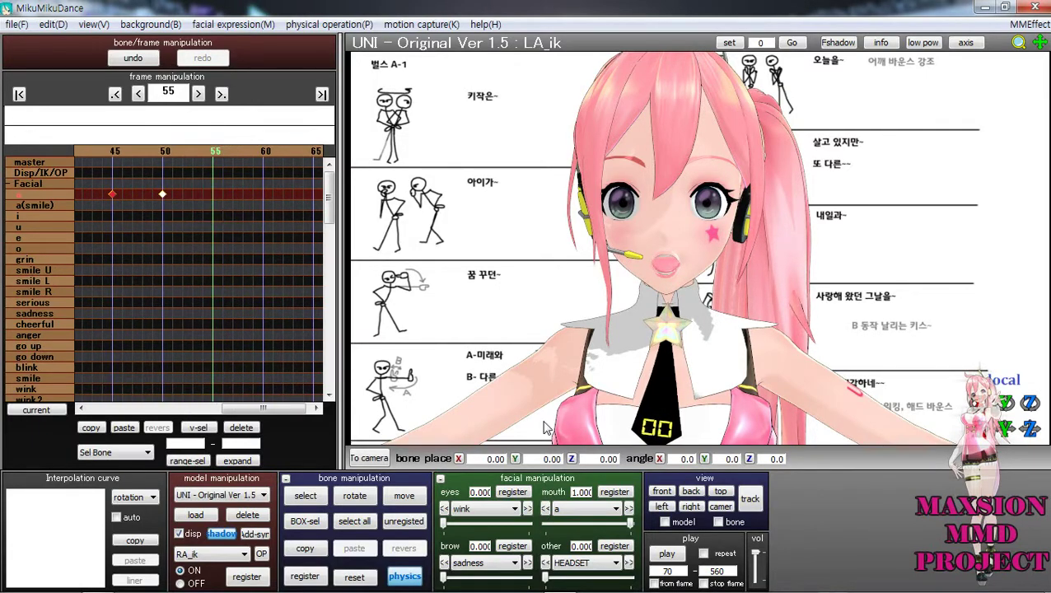
drag(631, 524, 321, 520)
click(614, 492)
Scrub back and forth between frames 45 and 55 to review how the mouth opens and closes.
key(Left)
key(Left)
key(Left)
key(Left)
key(Left)
key(Left)
key(Left)
key(Left)
key(Left)
key(Left)
key(Right)
key(Right)
key(Right)
key(Right)
key(Right)
key(Right)
key(Right)
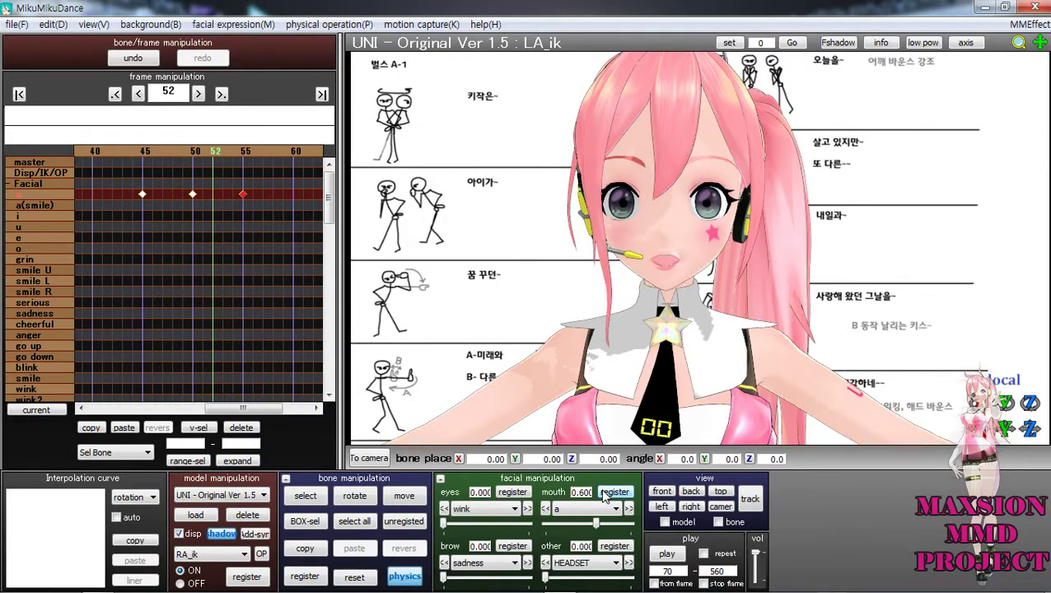
Delete the "a" keyframes at frames 45, 50 and 55.
drag(131, 179, 251, 218)
key(Delete)
key(Right)
key(Right)
key(Right)
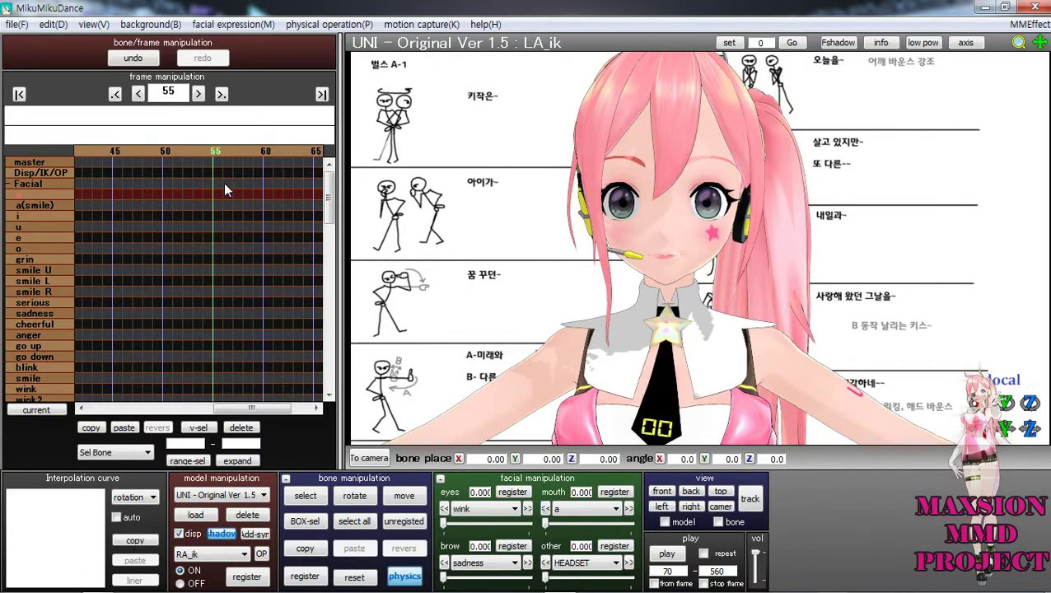
Register an "a" mouth keyframe with value 0 at frame 52.
key(Left)
key(Left)
key(Left)
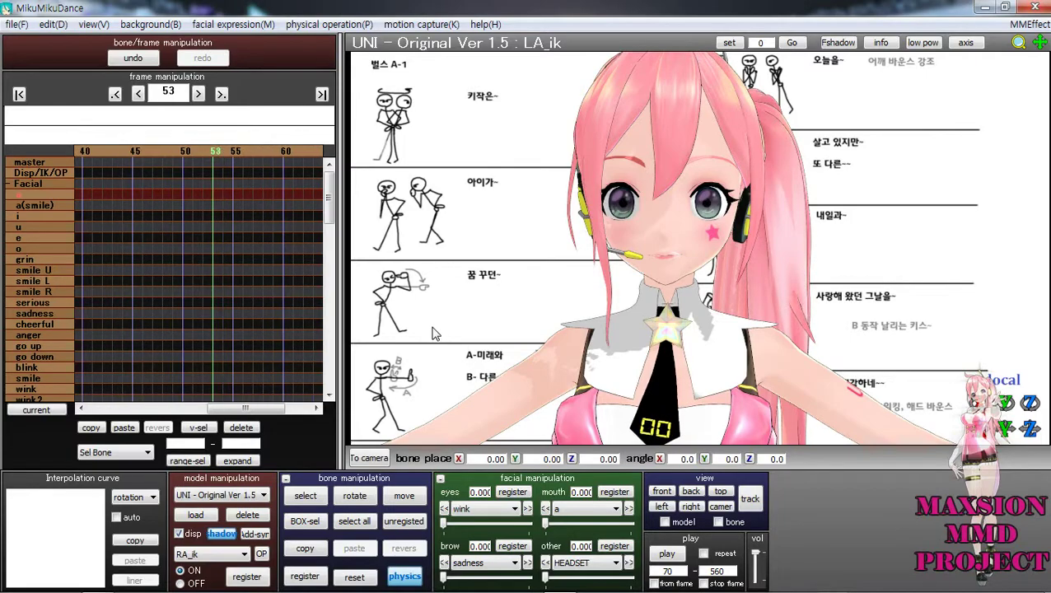
click(614, 492)
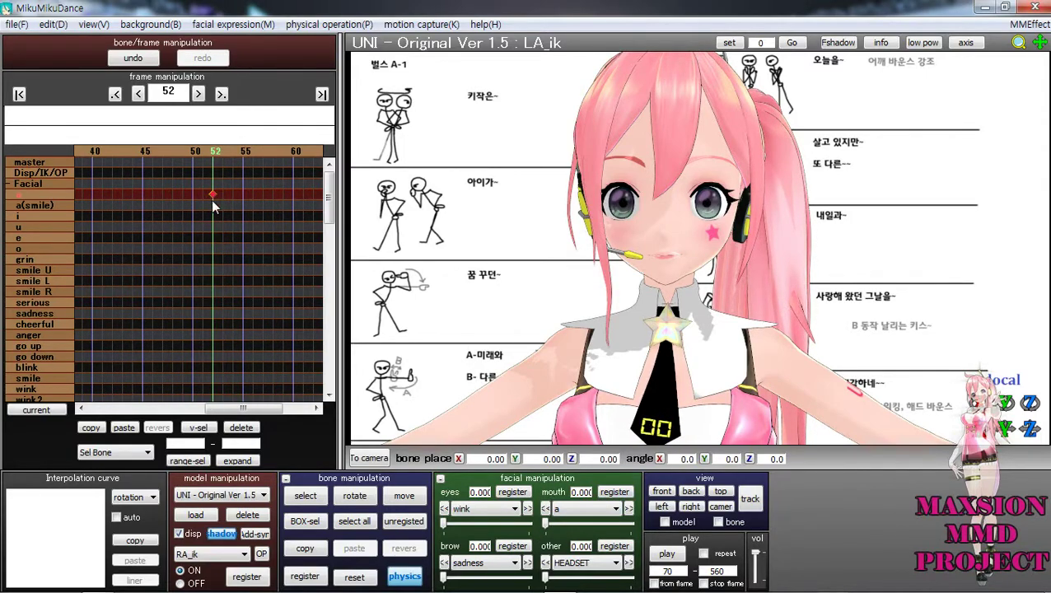
Raise the "a" mouth morph to 1.000 and register it at frame 55.
key(Right)
key(Right)
key(Right)
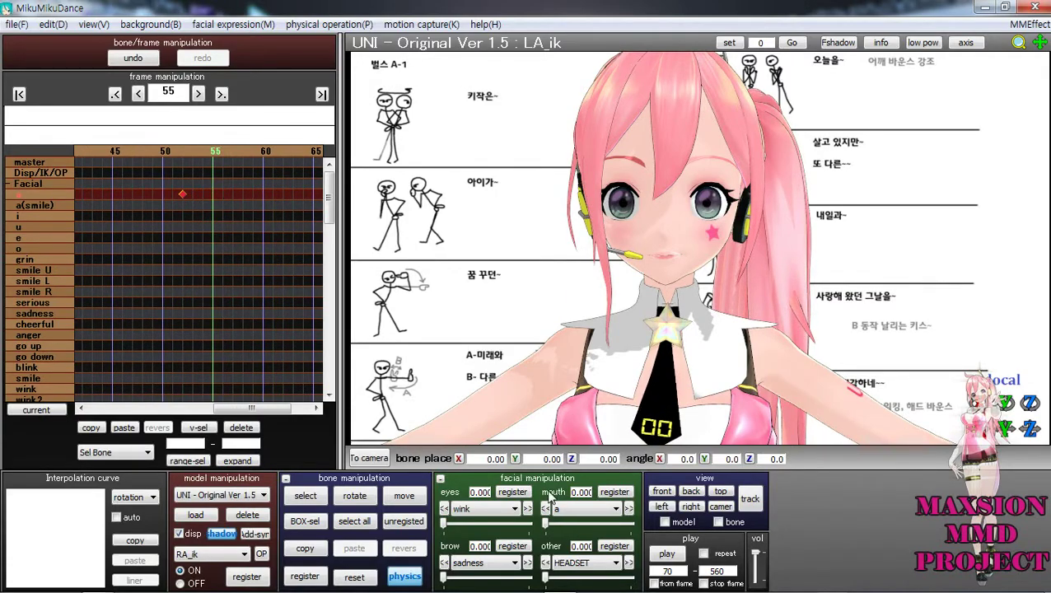
drag(542, 525, 602, 525)
click(614, 492)
Scrub around frames 52 to 55 to examine the mouth's three-frame opening movement.
key(Left)
key(Right)
key(Right)
key(Right)
key(Right)
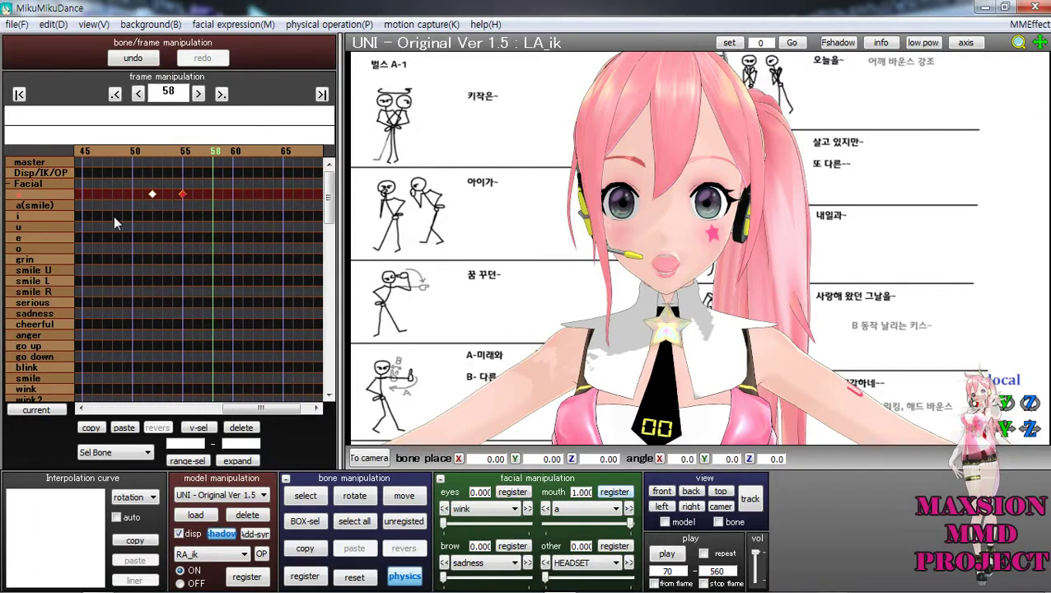
key(Left)
key(Left)
key(Left)
key(Left)
key(Left)
key(Left)
key(Left)
key(Left)
key(Right)
key(Right)
key(Right)
key(Right)
Delete the "a" keyframes at frames 52 and 55.
drag(248, 180, 148, 224)
key(Delete)
key(Right)
Set the "a" mouth morph to 1.000 and register it as a keyframe at frame 50.
key(Left)
key(Left)
key(Left)
key(Left)
key(Left)
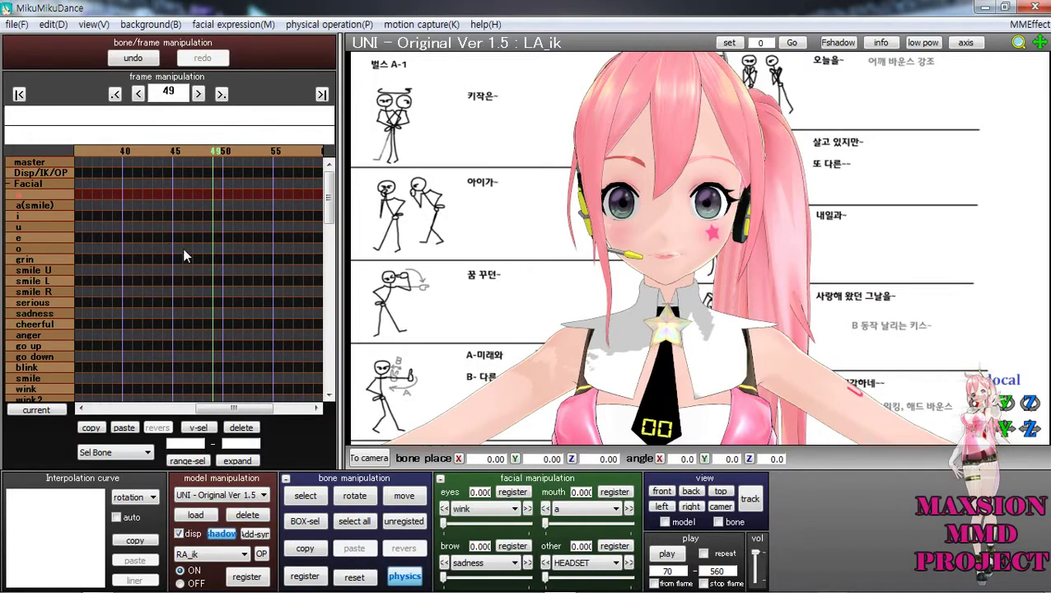
drag(547, 528, 630, 524)
click(614, 492)
key(Right)
key(Right)
key(Right)
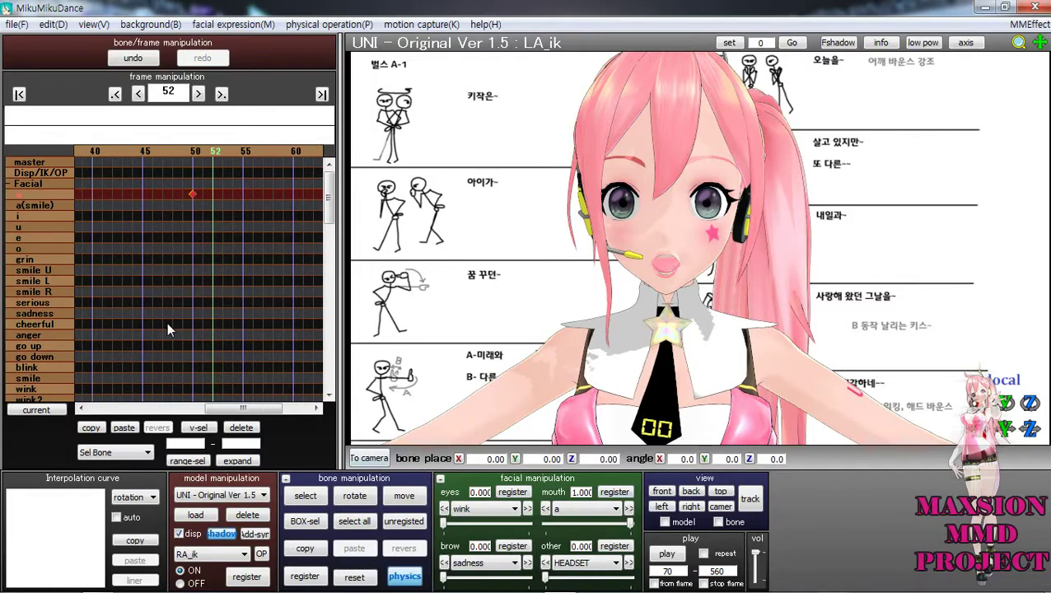
click(48, 217)
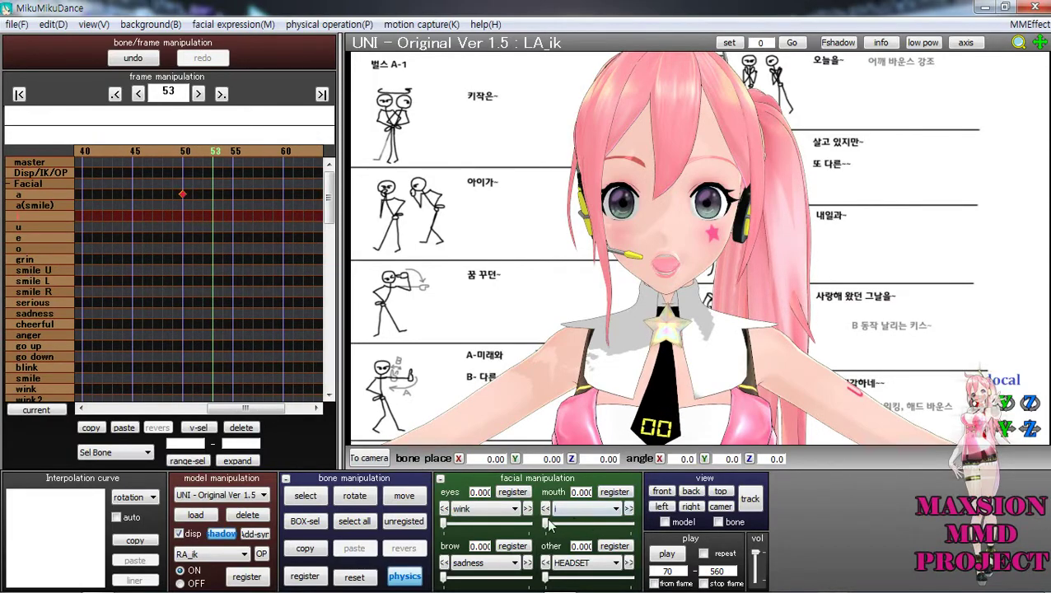
click(50, 194)
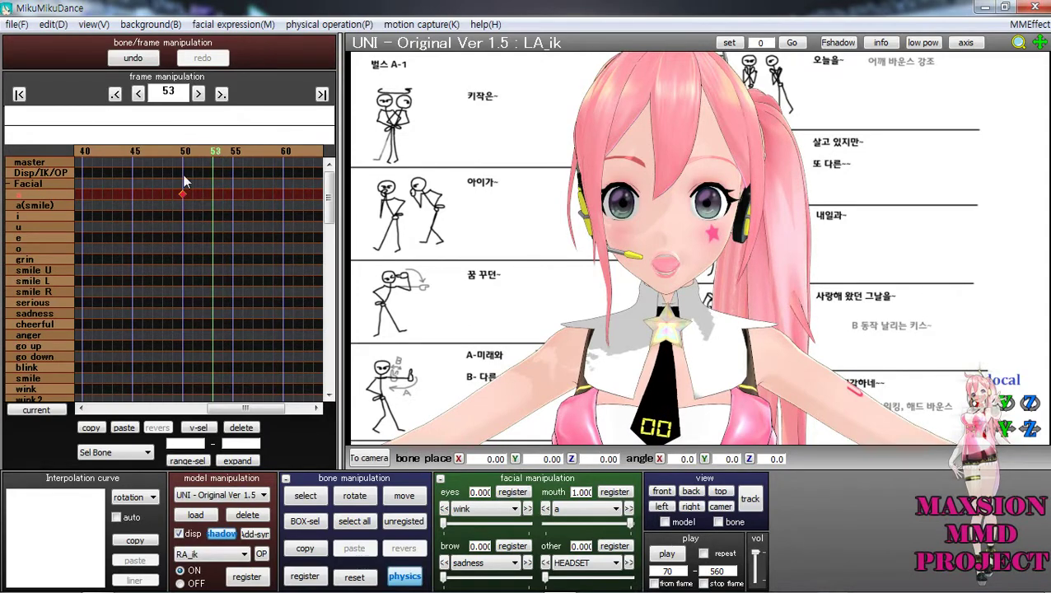
Register an "i" mouth keyframe with value 0 at frame 50.
click(52, 216)
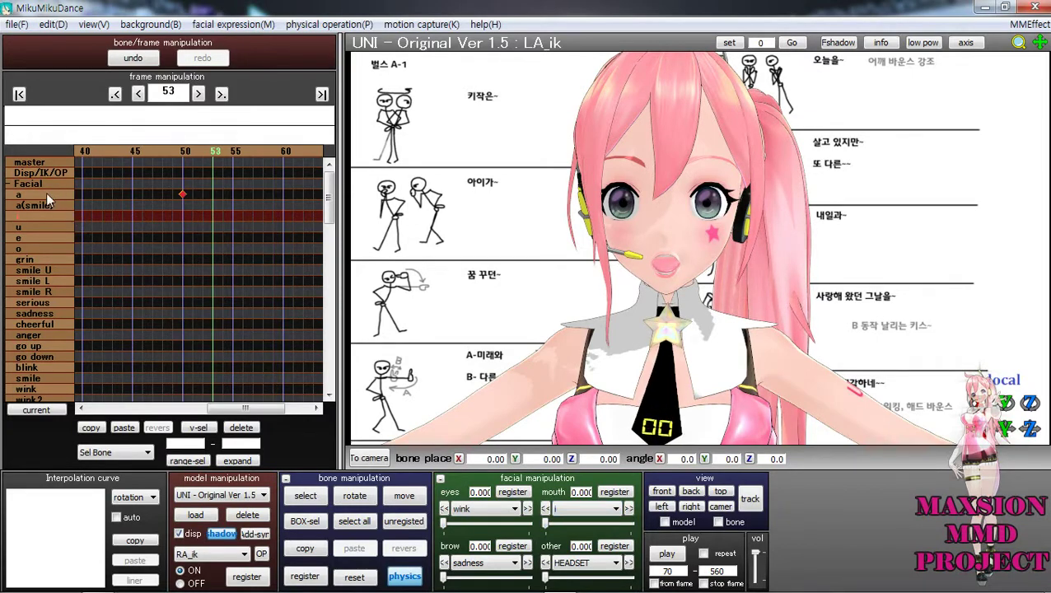
key(Left)
key(Left)
key(Left)
key(Right)
key(Right)
key(Right)
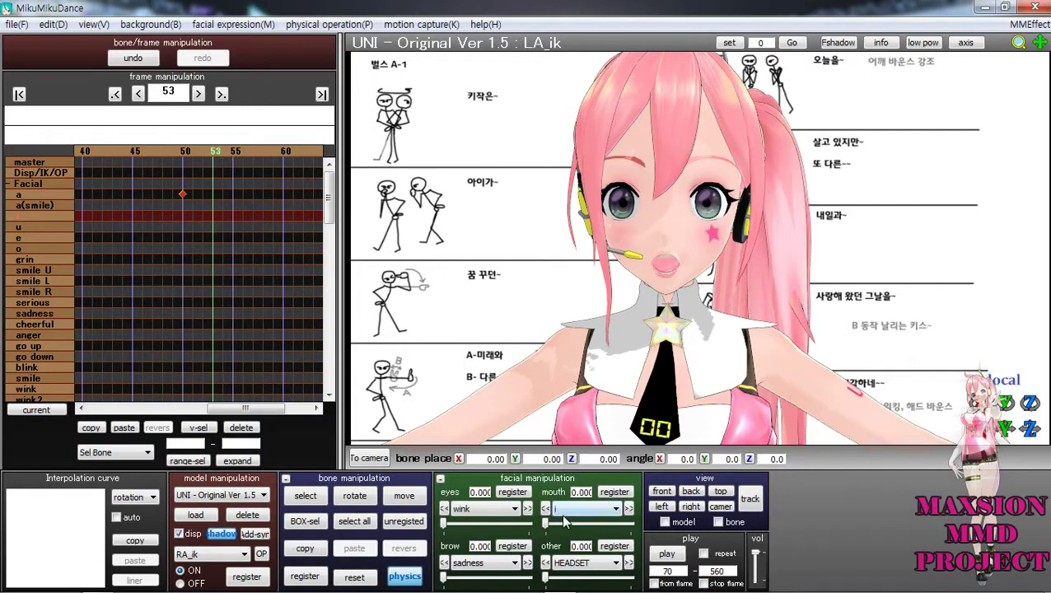
key(Left)
key(Left)
key(Left)
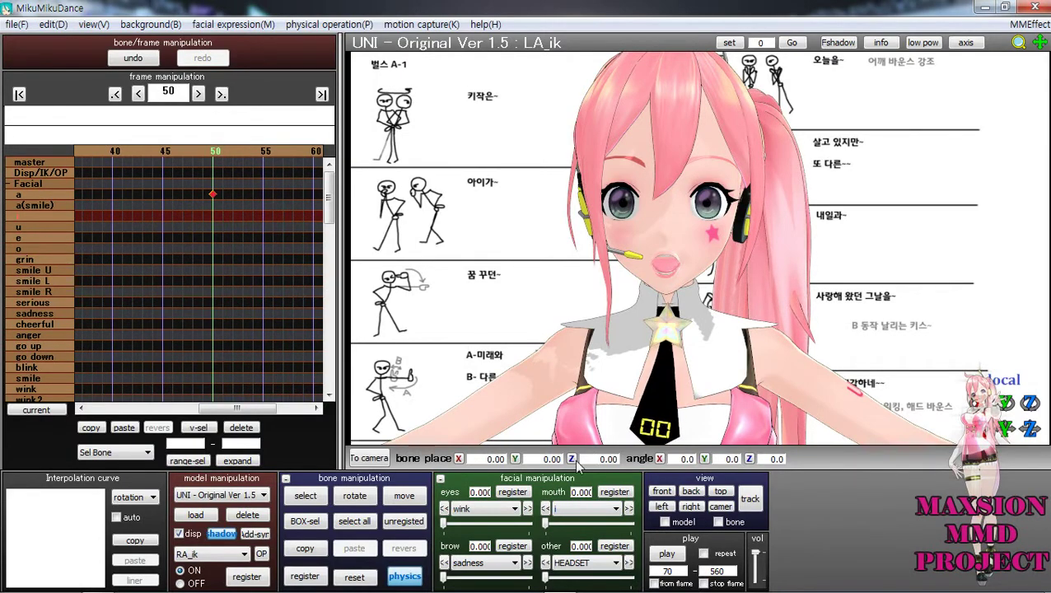
click(616, 494)
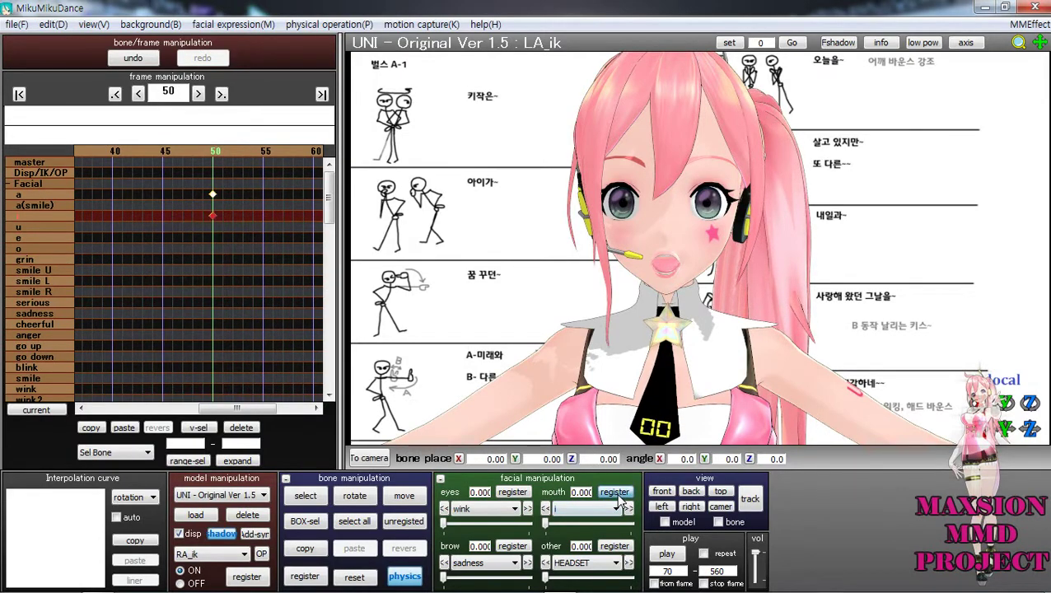
Lower the "a" mouth morph to 0 and register it at frame 53.
click(22, 196)
key(Right)
key(Right)
key(Right)
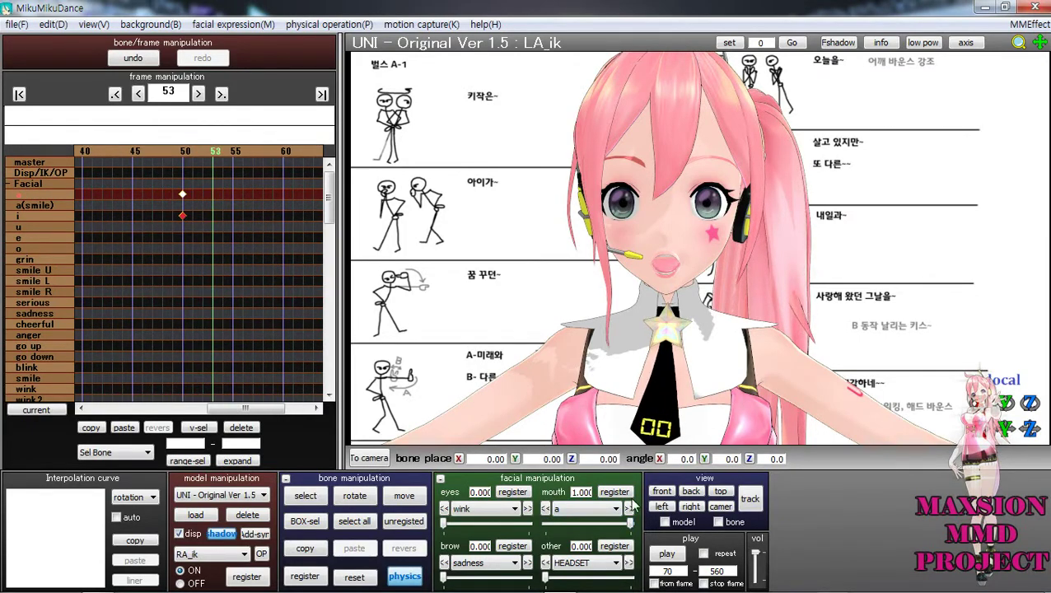
drag(631, 528, 486, 517)
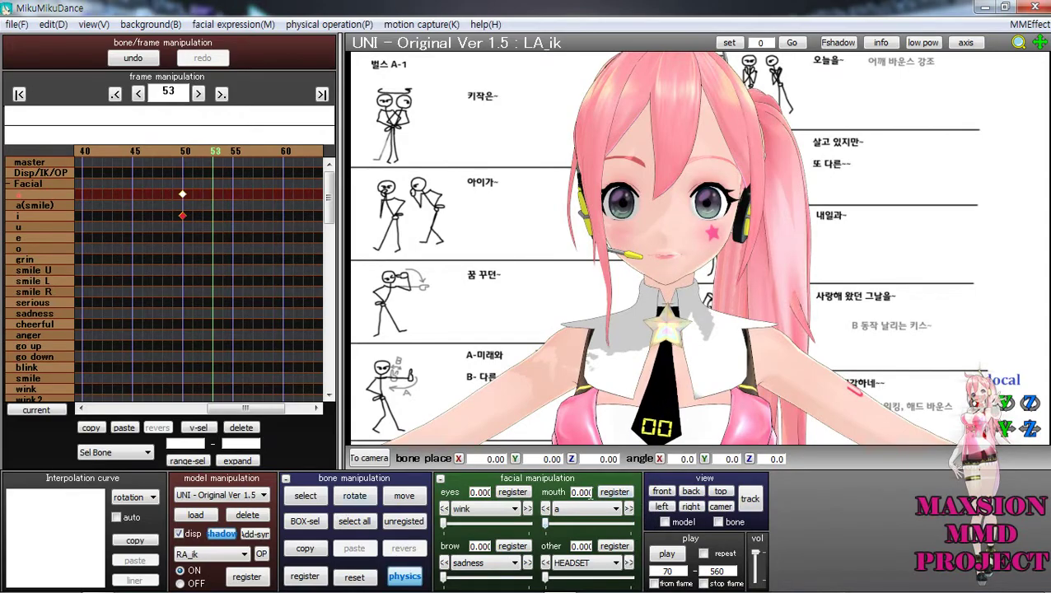
click(616, 499)
Raise the "i" mouth morph to 1.000 and register it at frame 53.
click(61, 219)
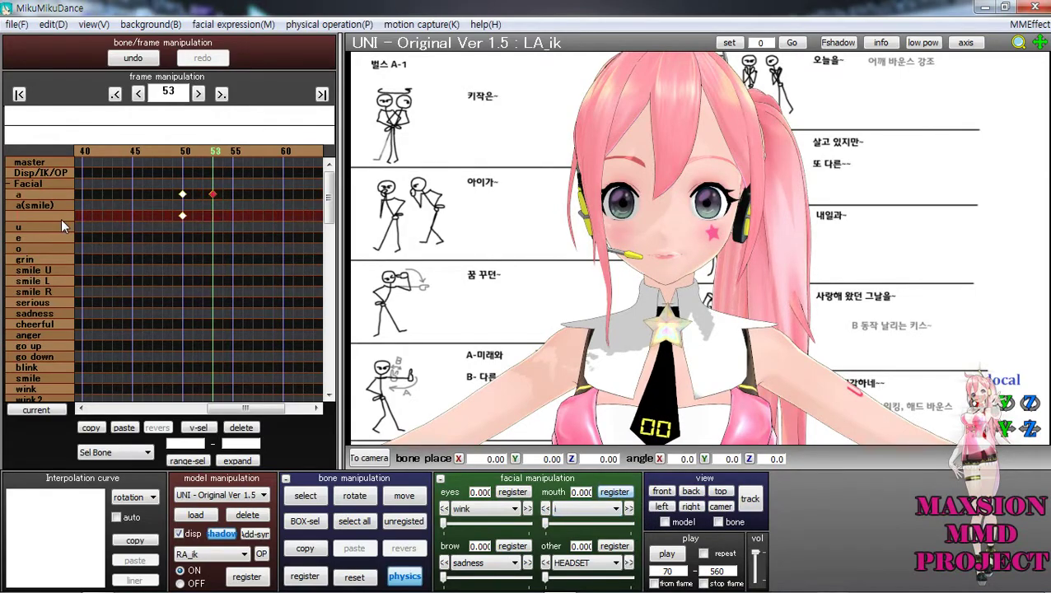
drag(546, 524, 659, 524)
click(613, 493)
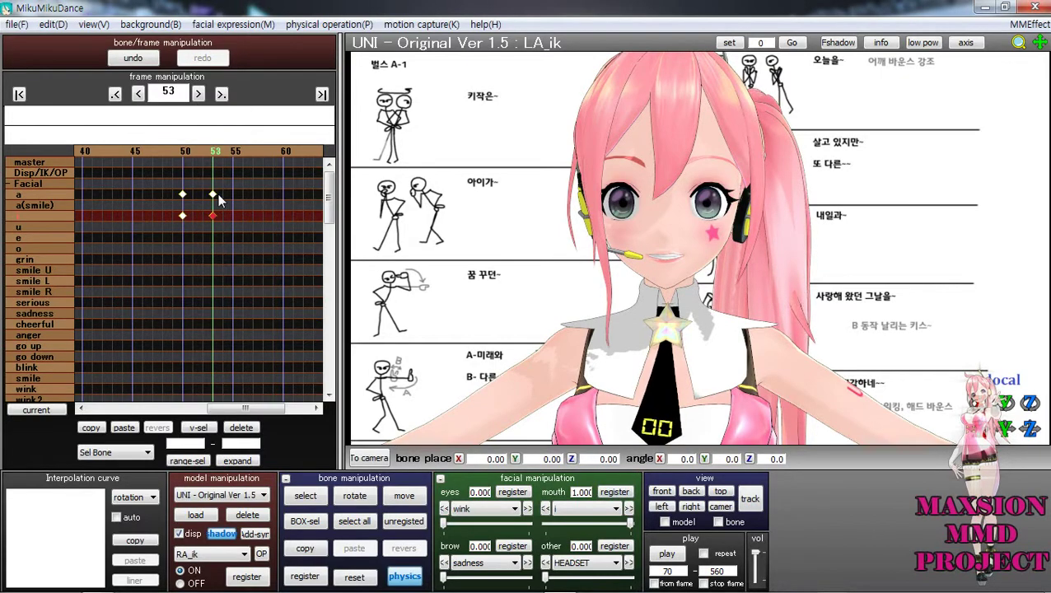
Shift both "i" keyframes three frames forward so they sit at frames 53 and 56.
key(Left)
key(Left)
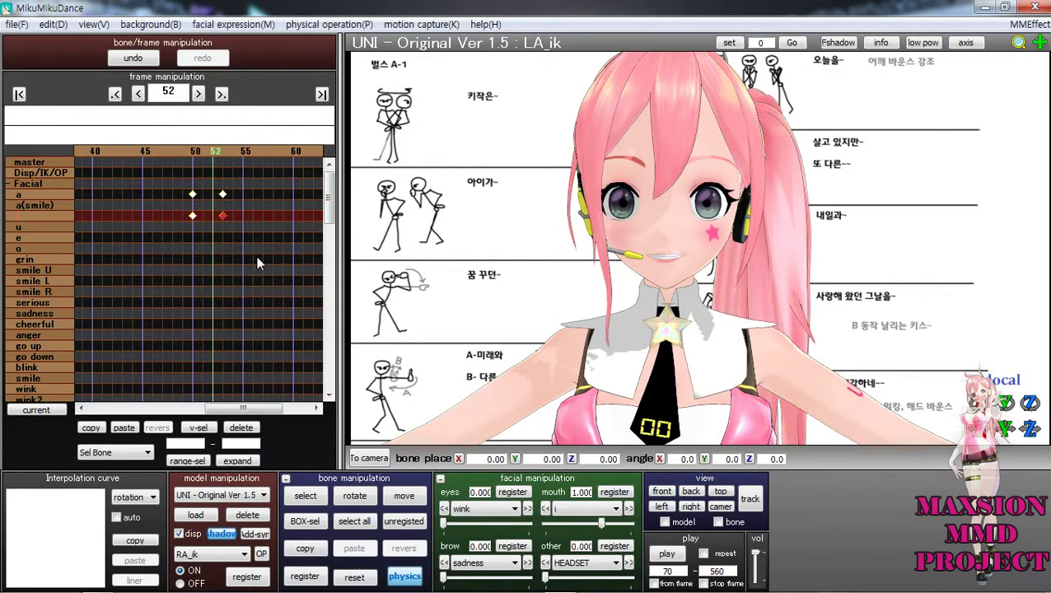
key(Left)
key(Right)
key(Right)
key(Right)
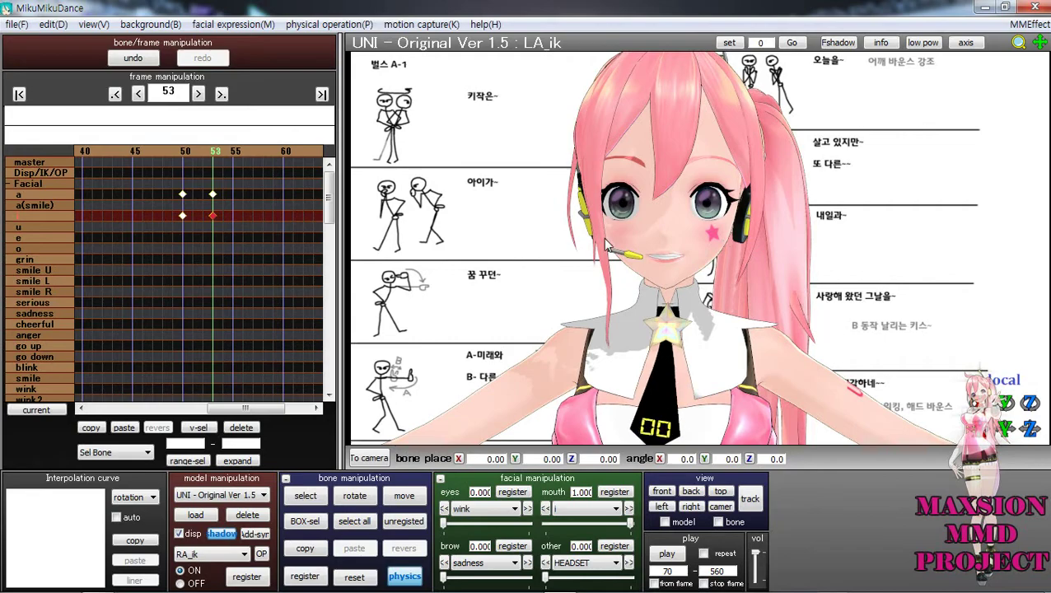
key(Right)
key(Right)
key(Right)
mouse_move(191, 214)
mouse_down()
mouse_move(151, 226)
mouse_move(187, 218)
mouse_up()
Scrub back and forth across frames 50 to 57 to review the mouth's separate "a" and "i" movements.
key(Left)
key(Left)
key(Left)
key(Left)
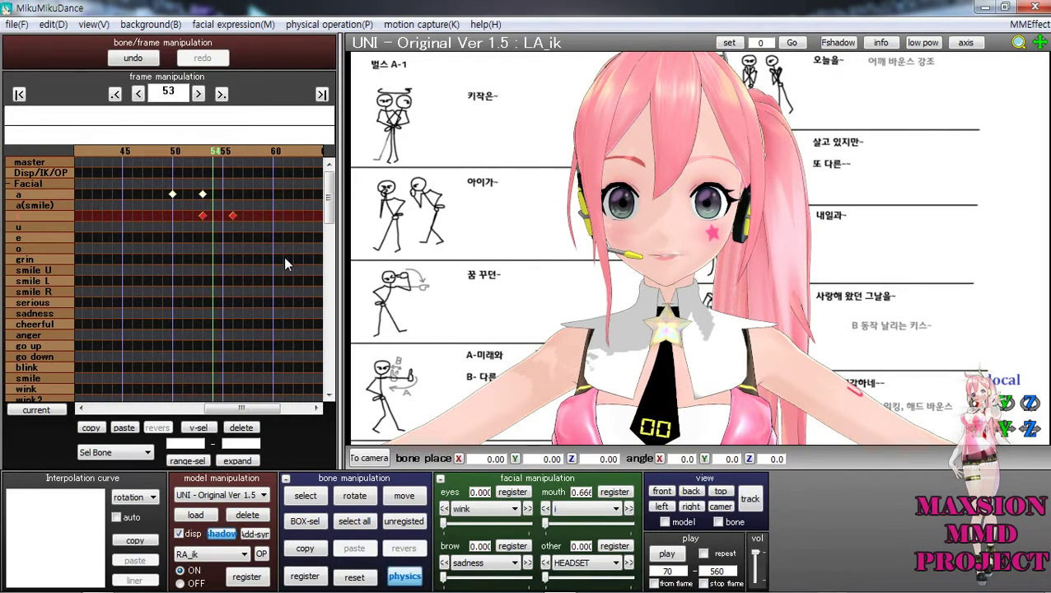
key(Right)
key(Right)
key(Right)
key(Right)
key(Right)
key(Right)
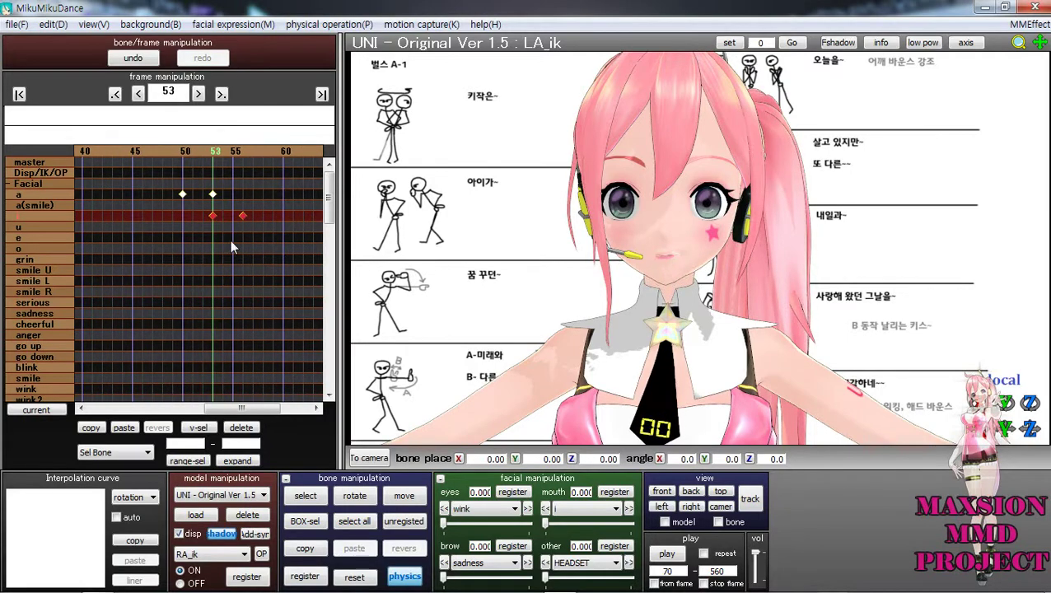
key(Left)
key(Left)
key(Left)
key(Left)
key(Left)
key(Left)
key(Left)
key(Left)
key(Left)
key(Left)
key(Left)
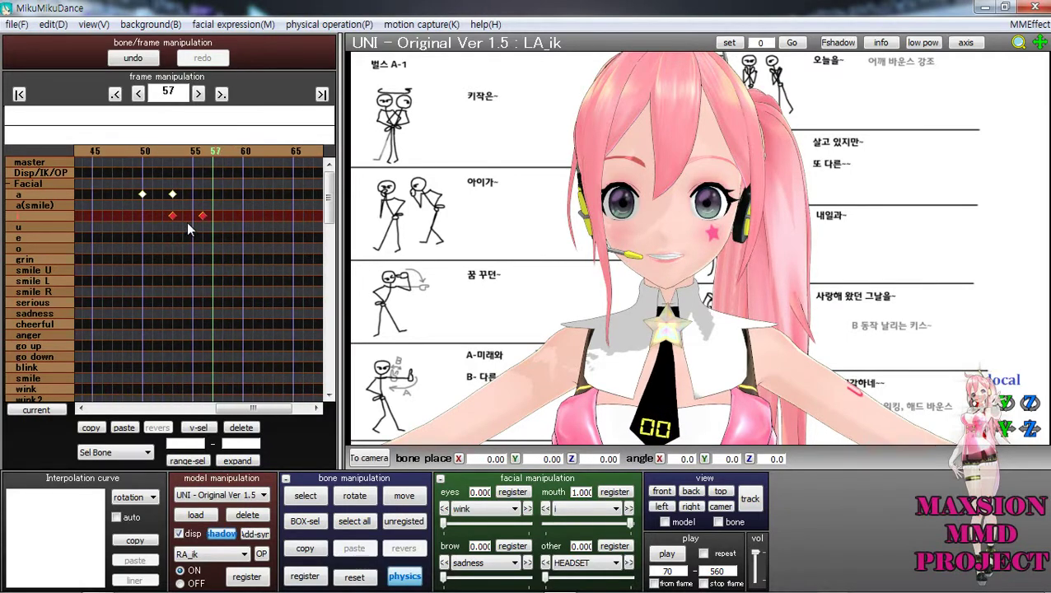
key(Right)
key(Right)
key(Right)
key(Right)
key(Right)
key(Right)
key(Right)
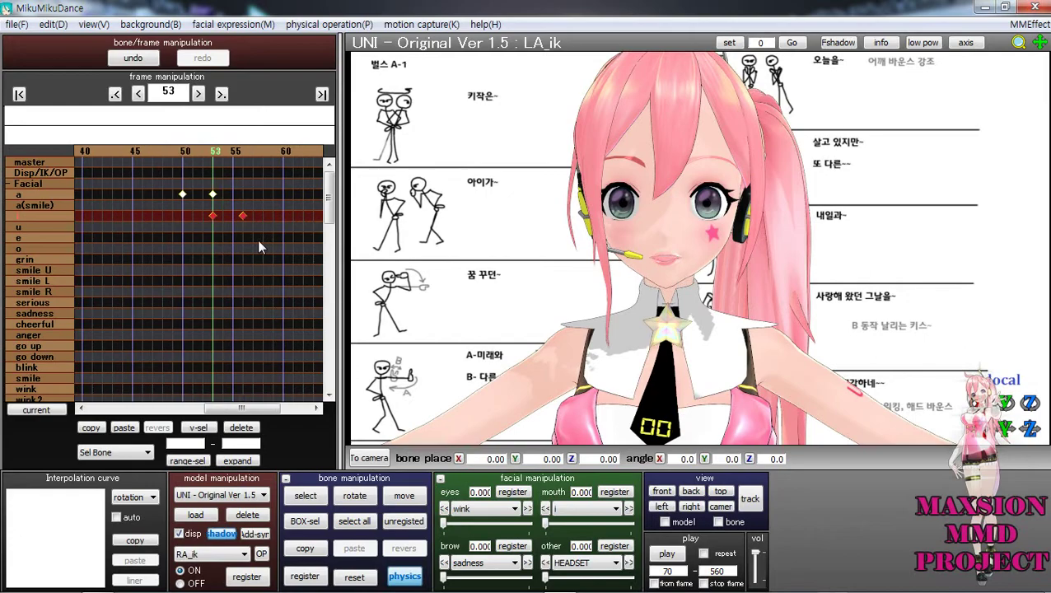
key(Left)
key(Left)
key(Left)
key(Left)
key(Left)
key(Left)
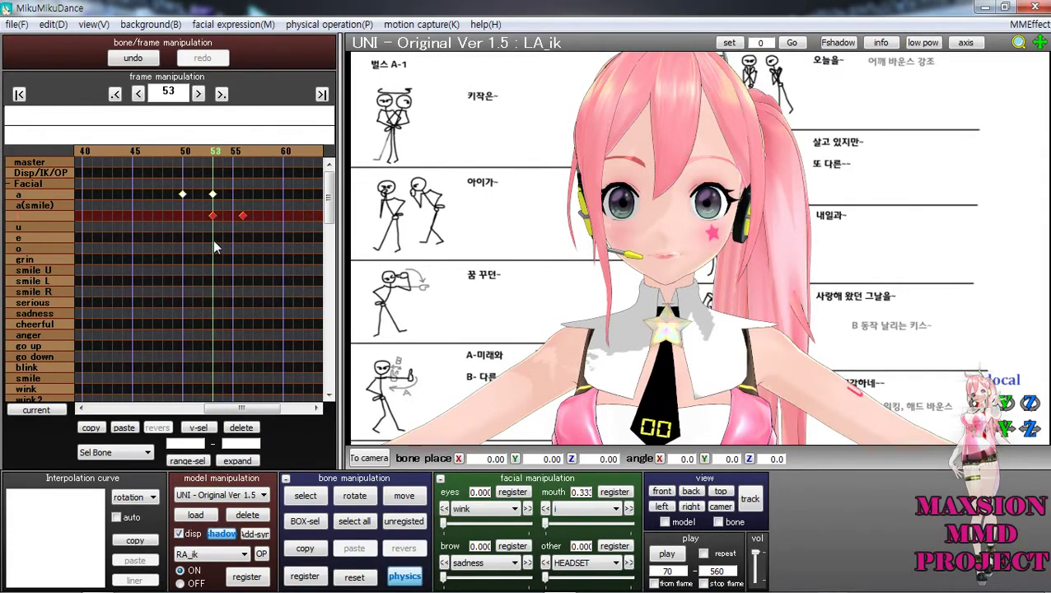
Scrub back and forth across the "a" and "i" keyframes around frames 50 to 56 to compare the mouth's motion timing.
key(Right)
key(Right)
key(Right)
key(Right)
key(Right)
key(Right)
key(Right)
key(Right)
key(Right)
key(Right)
key(Right)
key(Right)
key(Left)
key(Left)
key(Left)
key(Left)
key(Left)
key(Left)
key(Left)
key(Left)
key(Left)
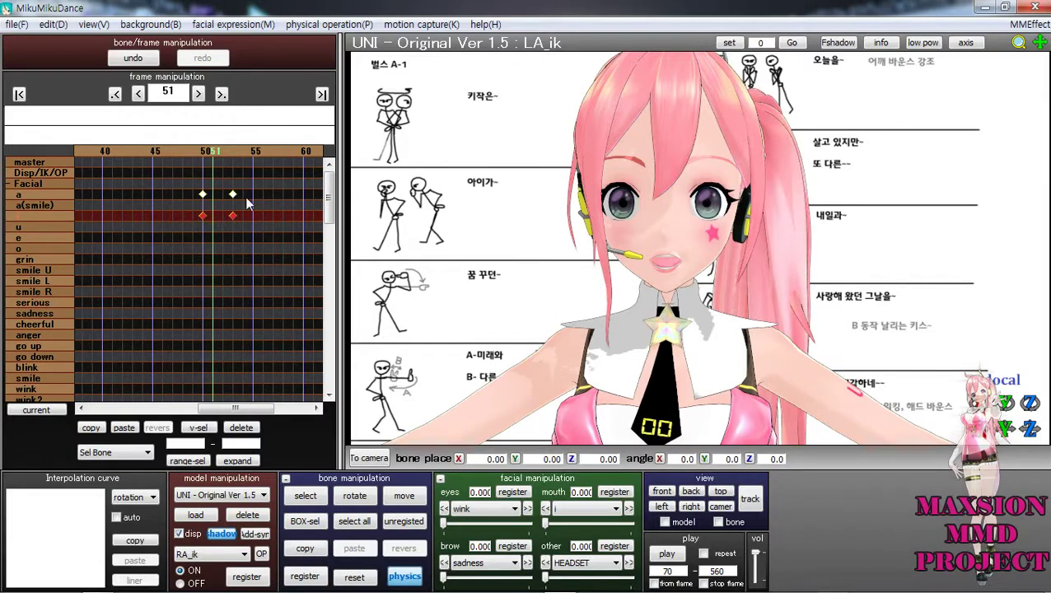
key(Left)
key(Right)
key(Right)
key(Right)
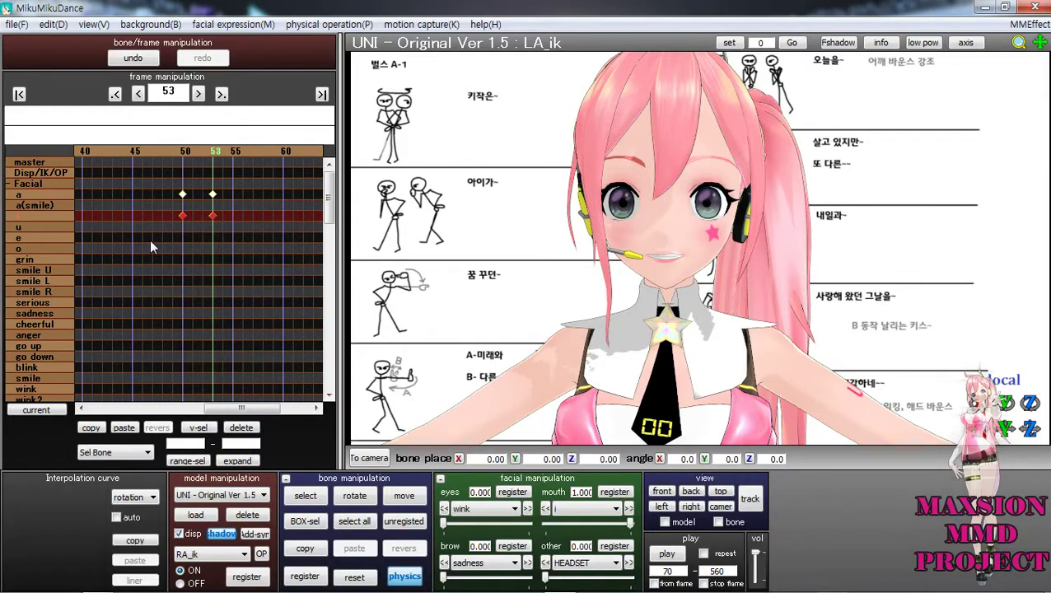
Delete the "i" mouth keyframes at frames 50 and 53 and advance the timeline to frame 83.
key(Delete)
key(Right)
key(Right)
key(Right)
key(Right)
key(Right)
key(Right)
key(Right)
key(Right)
key(Right)
key(Right)
key(Right)
key(Right)
key(Right)
key(Right)
key(Right)
key(Right)
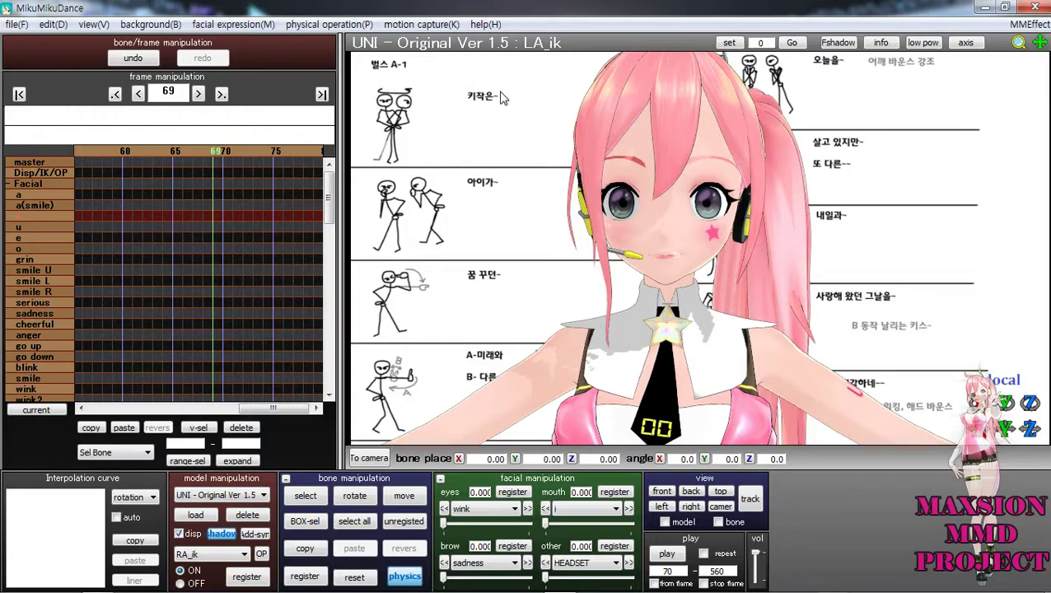
middle_drag(699, 247, 712, 251)
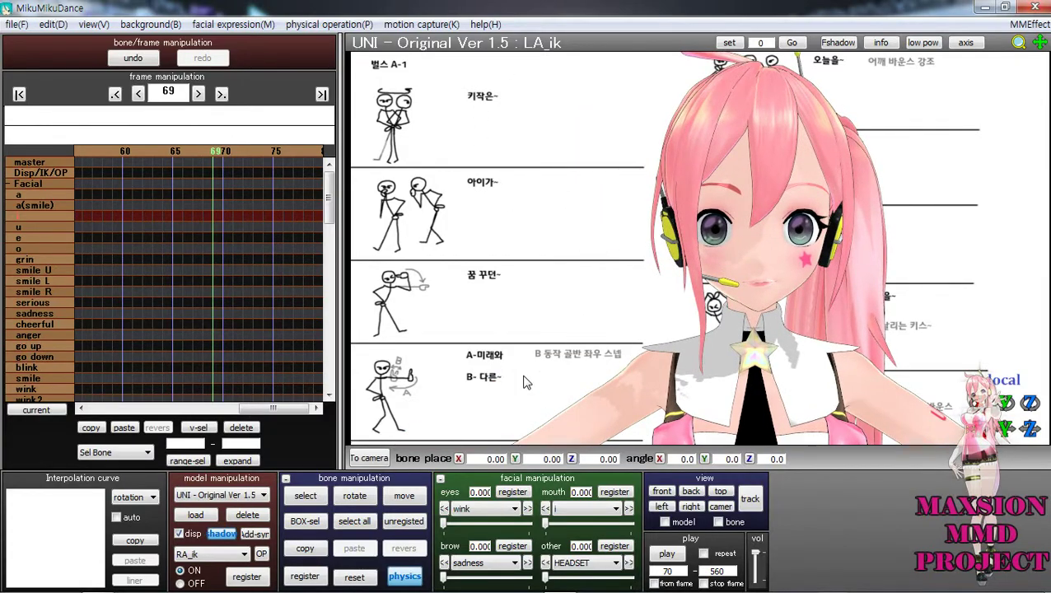
key(Right)
key(Right)
key(Right)
key(Right)
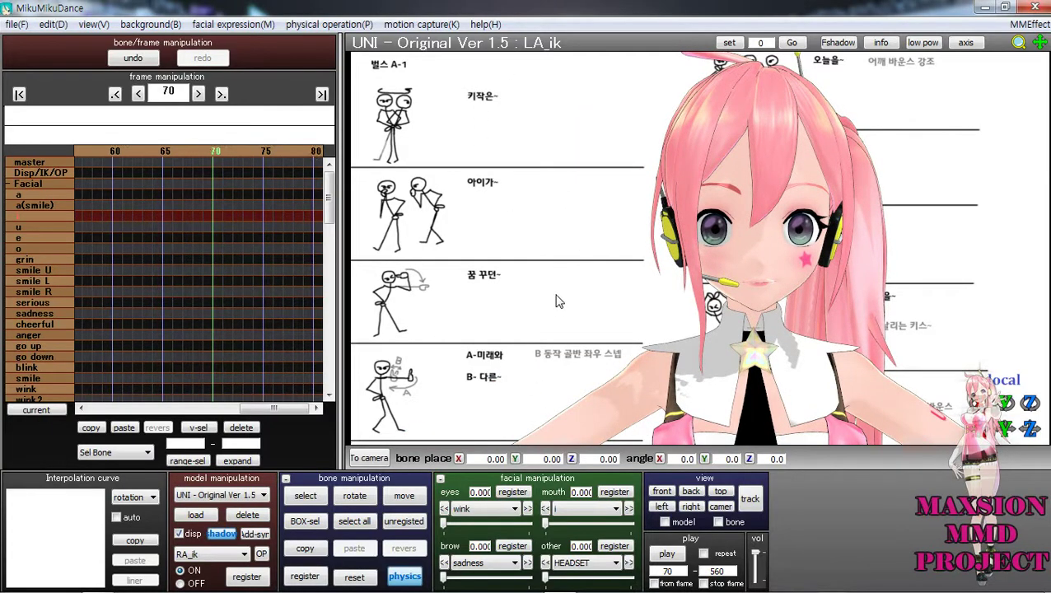
key(Right)
key(Right)
key(Right)
key(Right)
key(Right)
key(Right)
key(Right)
key(Right)
key(Right)
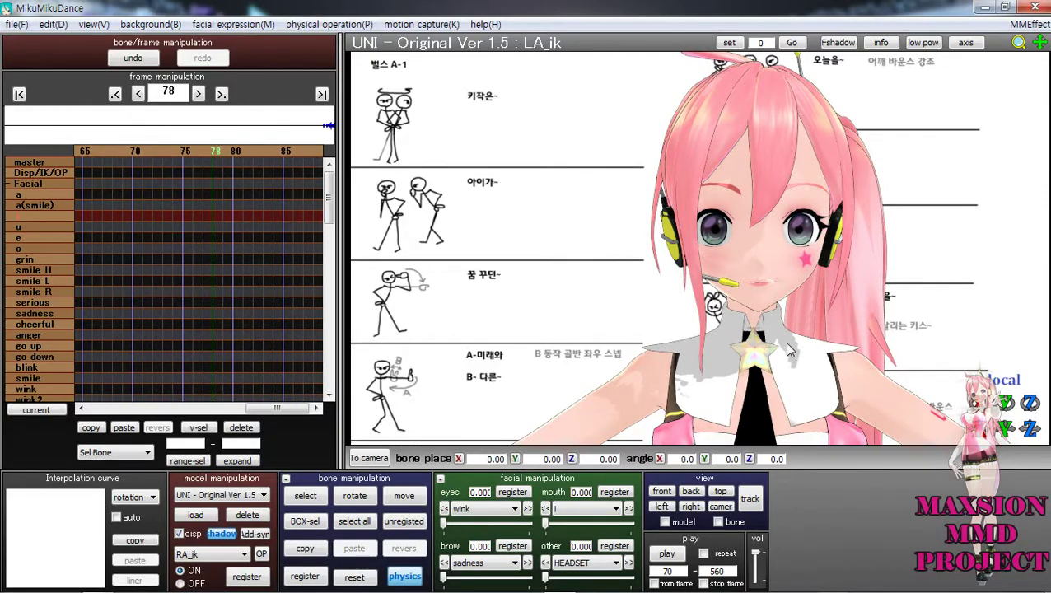
key(Right)
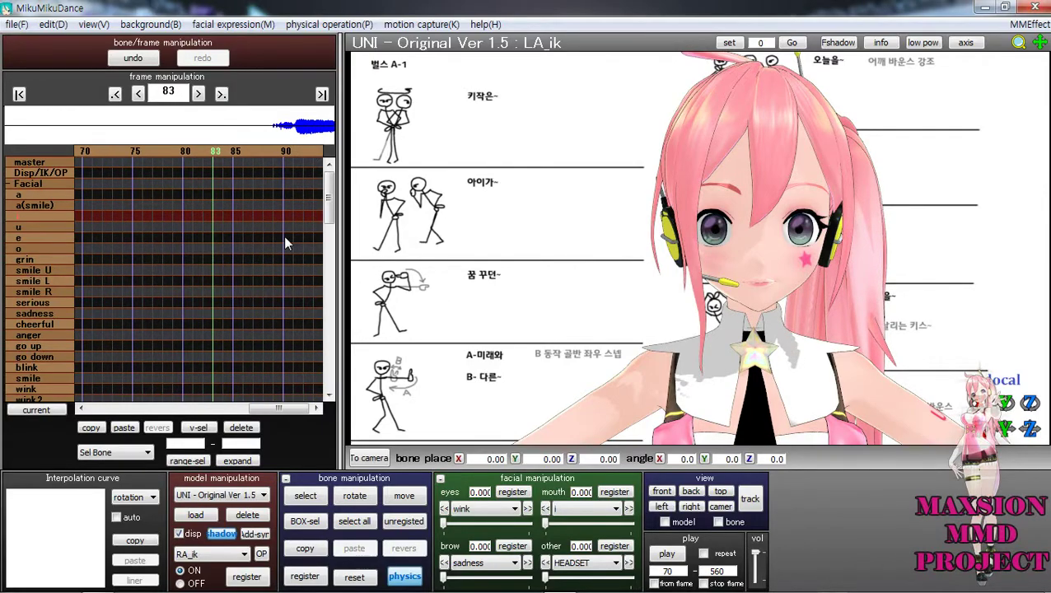
Check the option for playing the WAV with frames and step through frames 83 to 91 to locate the first vocal sound.
click(17, 24)
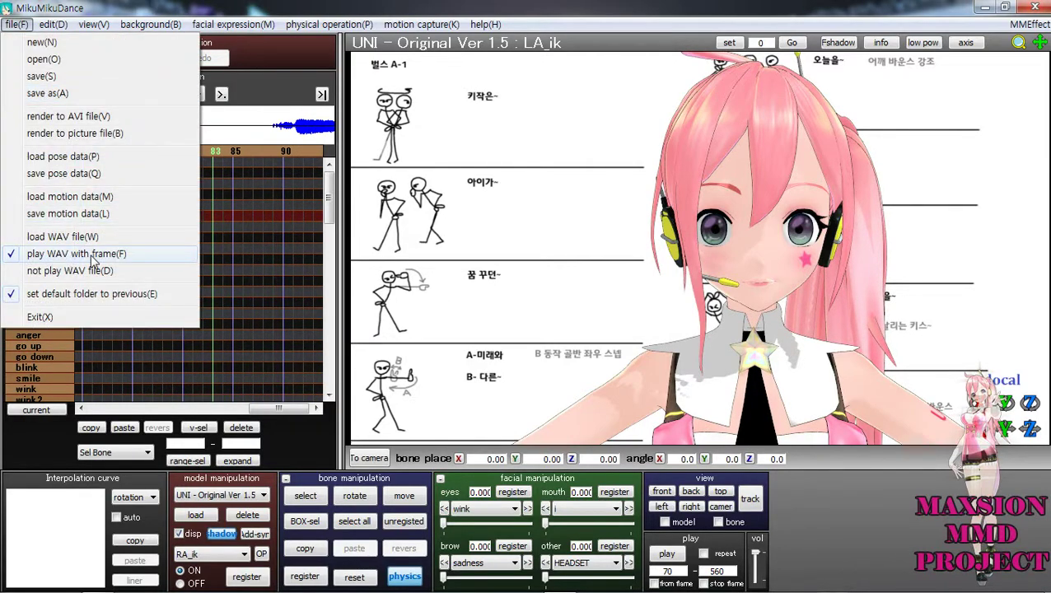
click(16, 24)
key(Right)
key(Right)
key(Right)
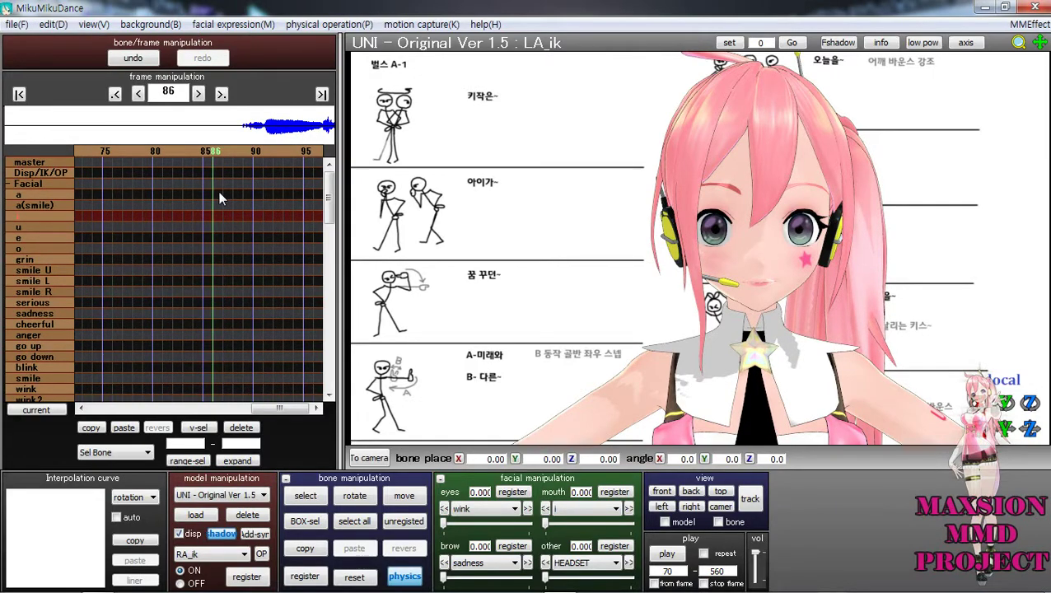
key(Right)
key(Right)
key(Right)
key(Right)
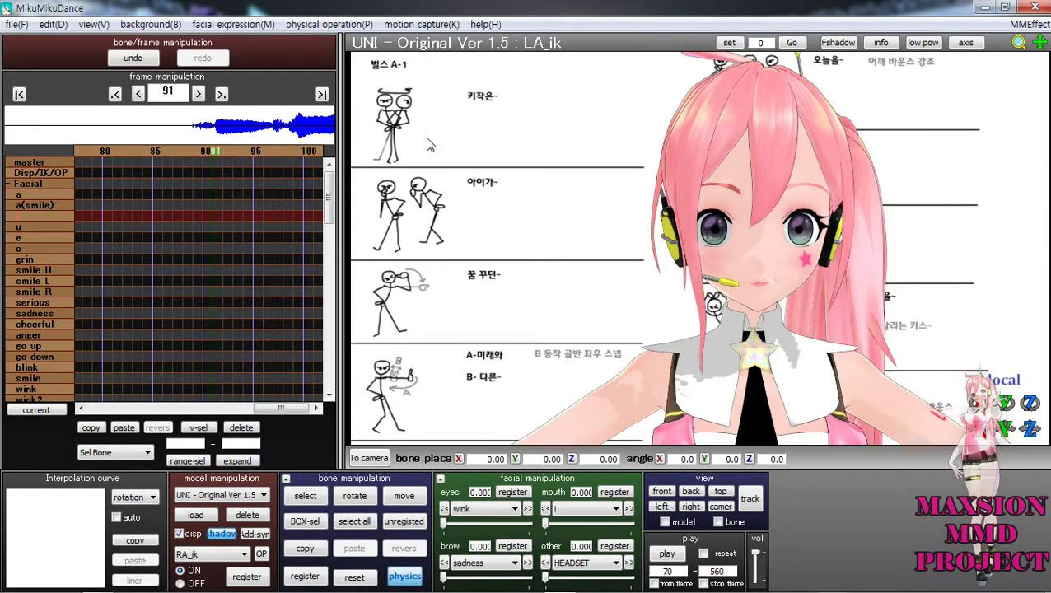
key(Right)
key(Left)
key(Left)
key(Right)
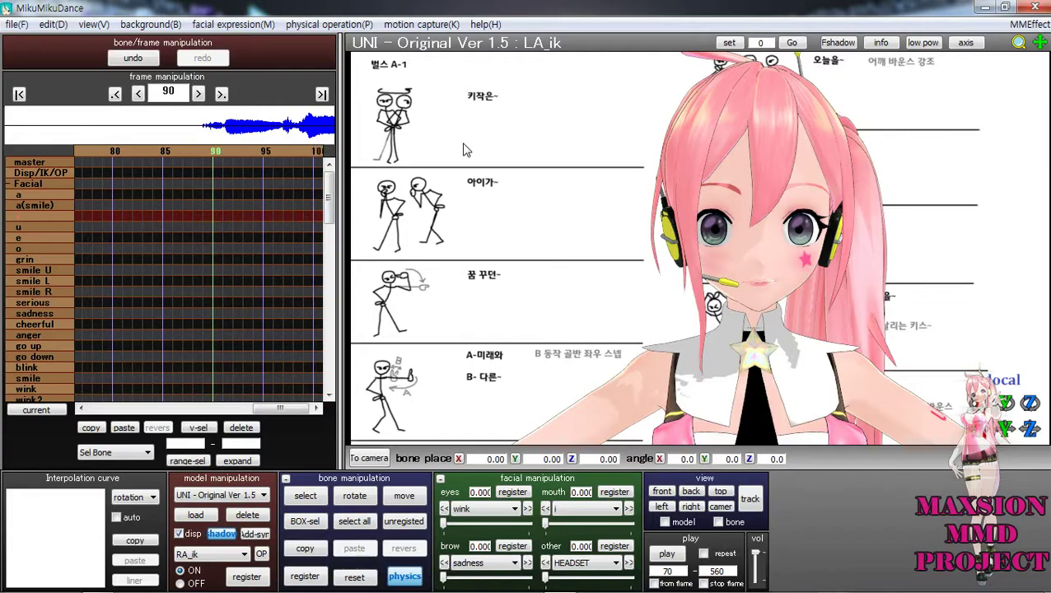
Register the "i" mouth morph at 0 on frame 87 and at 1.000 on frame 90.
key(Left)
key(Left)
key(Left)
click(615, 492)
key(Right)
key(Right)
key(Right)
drag(545, 524, 631, 524)
click(614, 492)
Examine the mouth up close while stepping around frames 84 to 90 to review the "i" opening against the audio.
mouse_move(688, 251)
right_down()
mouse_move(662, 257)
mouse_move(697, 248)
right_up()
scroll(697, 222, up, 5)
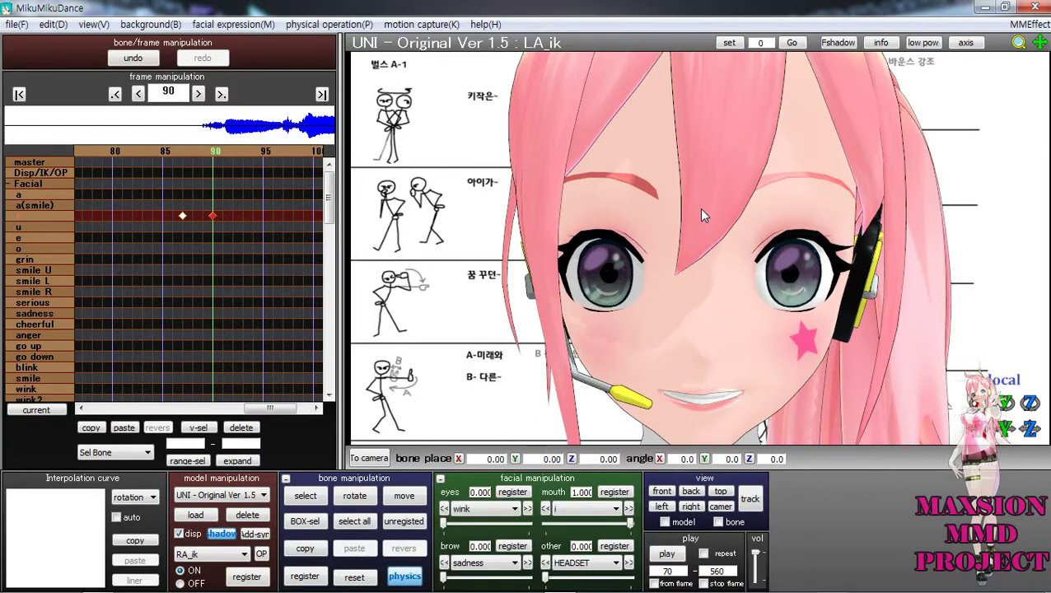
scroll(690, 226, down, 1)
scroll(701, 229, down, 1)
middle_drag(697, 244, 695, 282)
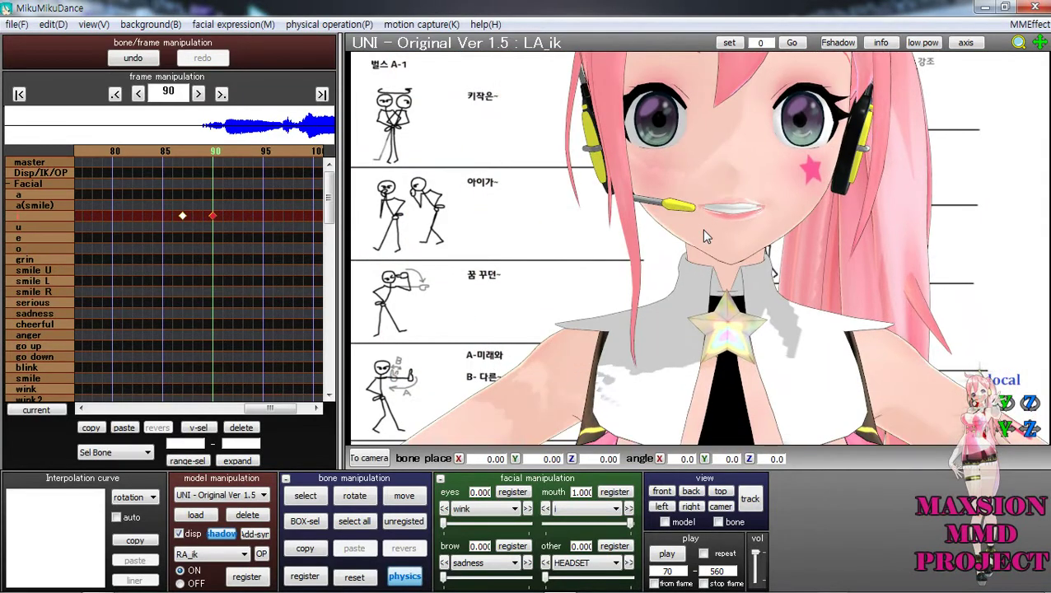
key(Left)
key(Left)
key(Left)
key(Left)
key(Left)
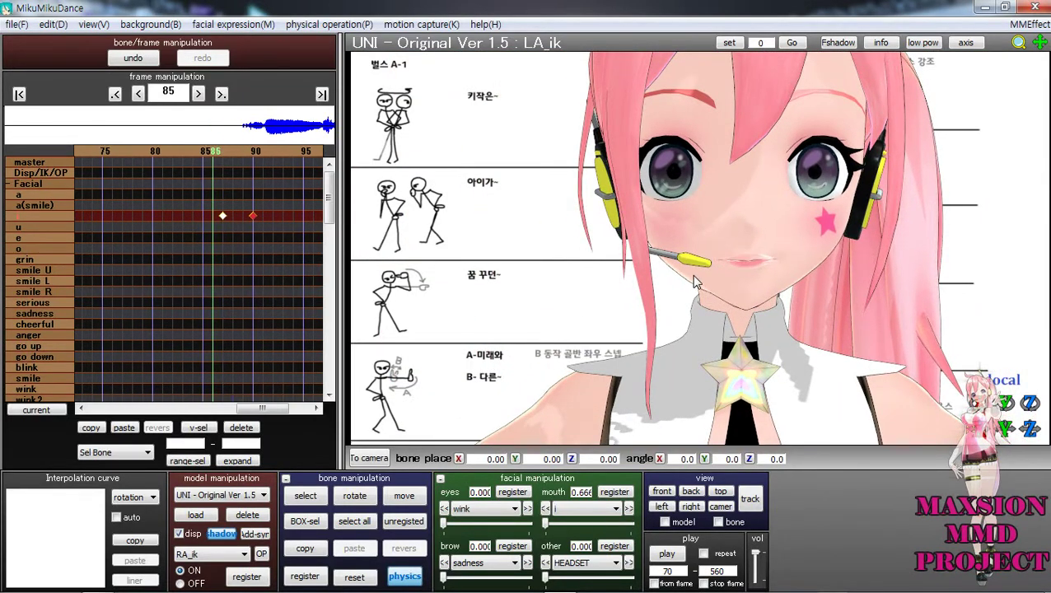
key(Right)
key(Right)
key(Right)
key(Right)
key(Right)
key(Right)
key(Right)
key(Right)
key(Right)
key(Right)
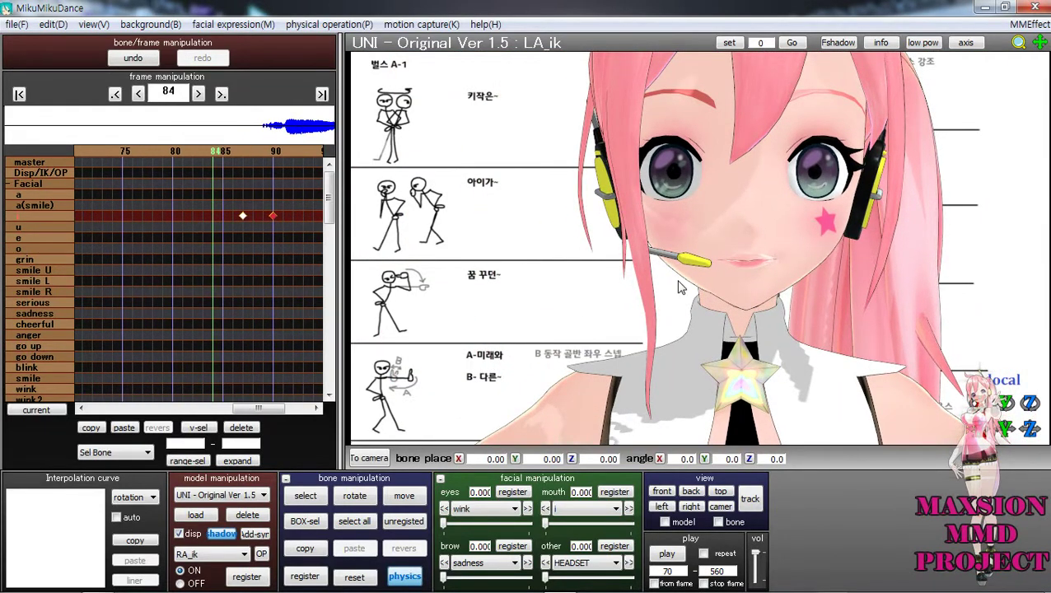
Step forward to around frame 99 to locate where the next syllable begins in the audio waveform.
key(Right)
key(Right)
key(Right)
key(Right)
key(Right)
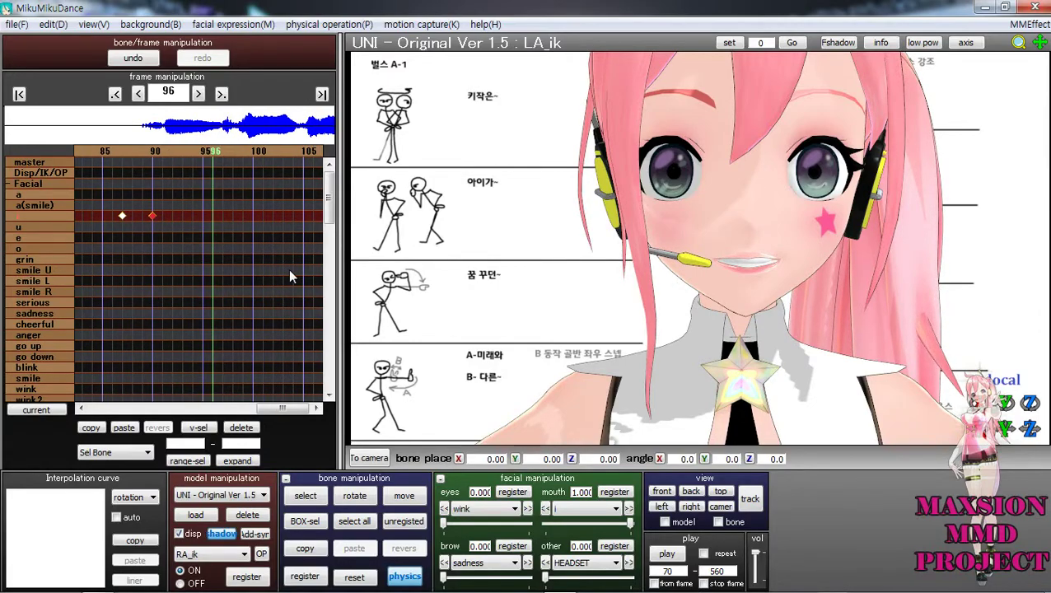
key(Left)
key(Left)
key(Left)
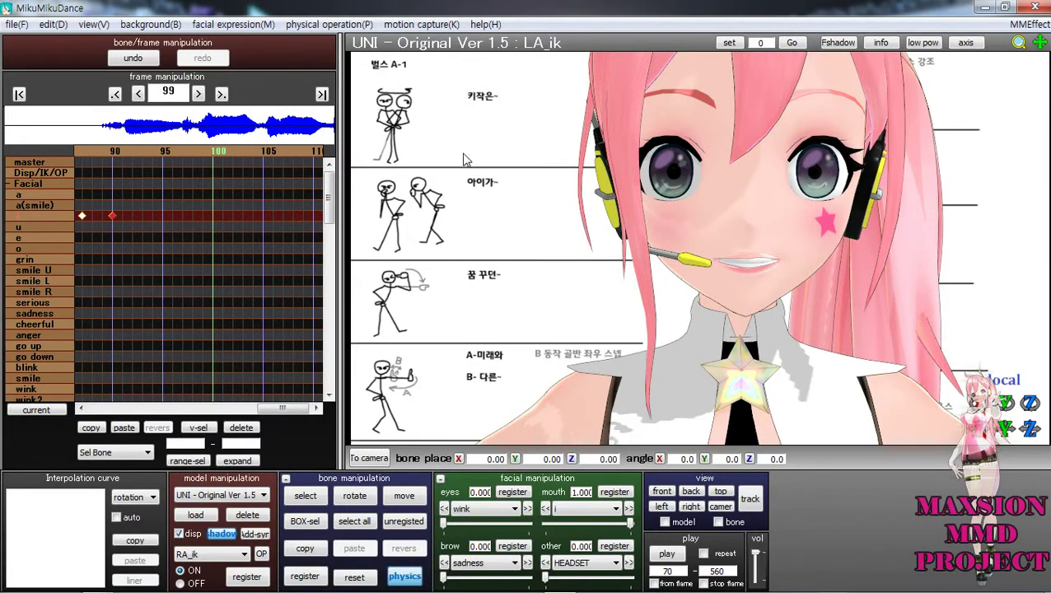
key(Right)
key(Right)
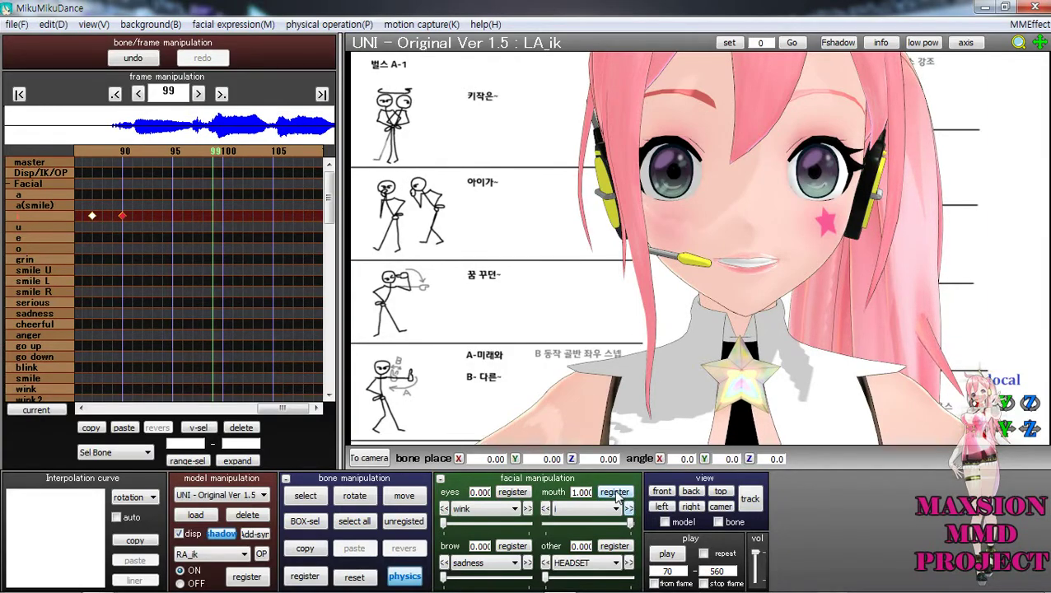
Hold the "i" mouth morph at 1.000 with a keyframe on frame 96 and register it at 0 on frame 99.
key(Left)
key(Left)
key(Left)
click(614, 493)
key(Right)
key(Right)
key(Right)
drag(630, 524, 537, 521)
click(614, 493)
Register the "a(smile)" mouth morph at 0 on frame 96 and at 1.000 on frame 99.
click(36, 203)
key(Left)
key(Left)
key(Left)
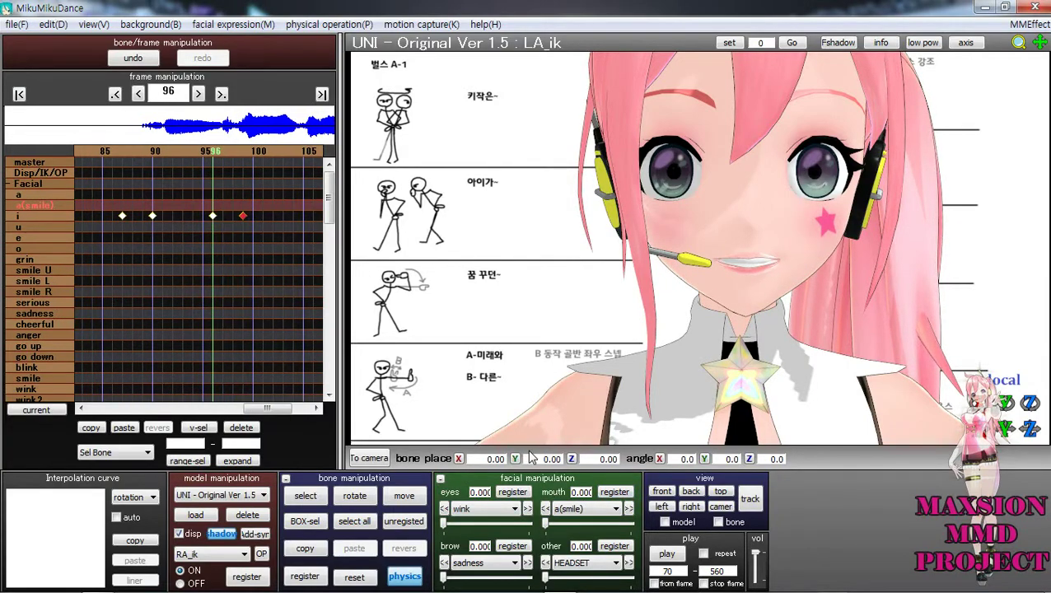
click(614, 493)
key(Right)
key(Right)
key(Right)
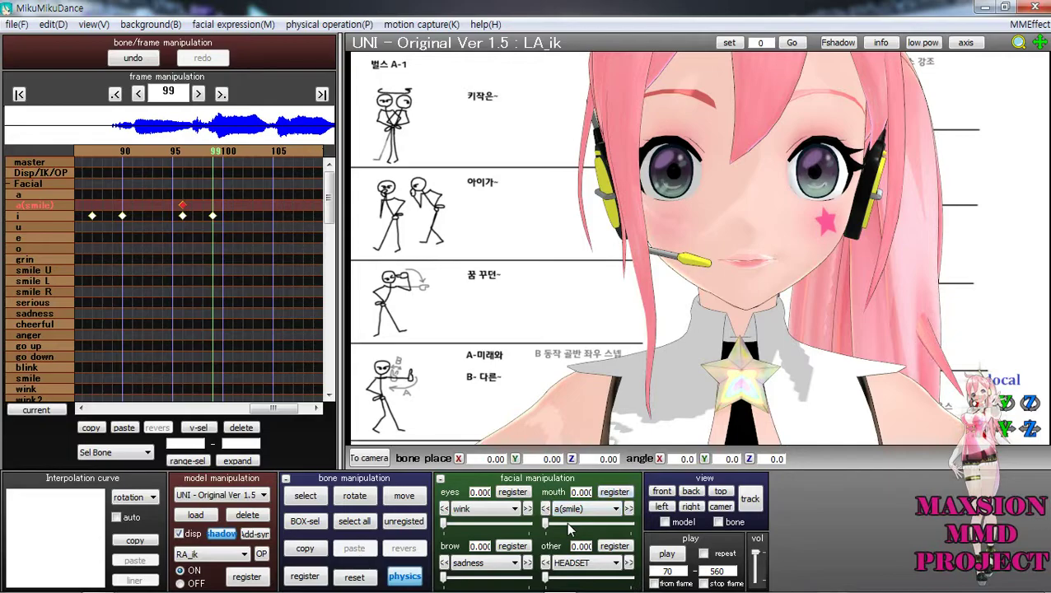
drag(568, 524, 630, 524)
click(626, 493)
Step back and forth through the frames around 96 to 105 to review the "i" to "a(smile)" transition and locate the next syllable.
key(Left)
key(Left)
key(Left)
key(Left)
key(Left)
key(Right)
key(Right)
key(Right)
key(Right)
key(Right)
key(Right)
key(Right)
key(Right)
key(Right)
key(Right)
key(Right)
key(Right)
key(Right)
key(Left)
key(Left)
key(Left)
key(Left)
key(Left)
key(Left)
key(Left)
key(Left)
key(Left)
key(Left)
key(Left)
key(Left)
key(Left)
key(Left)
key(Right)
key(Right)
key(Right)
key(Right)
key(Right)
key(Right)
key(Right)
key(Right)
key(Right)
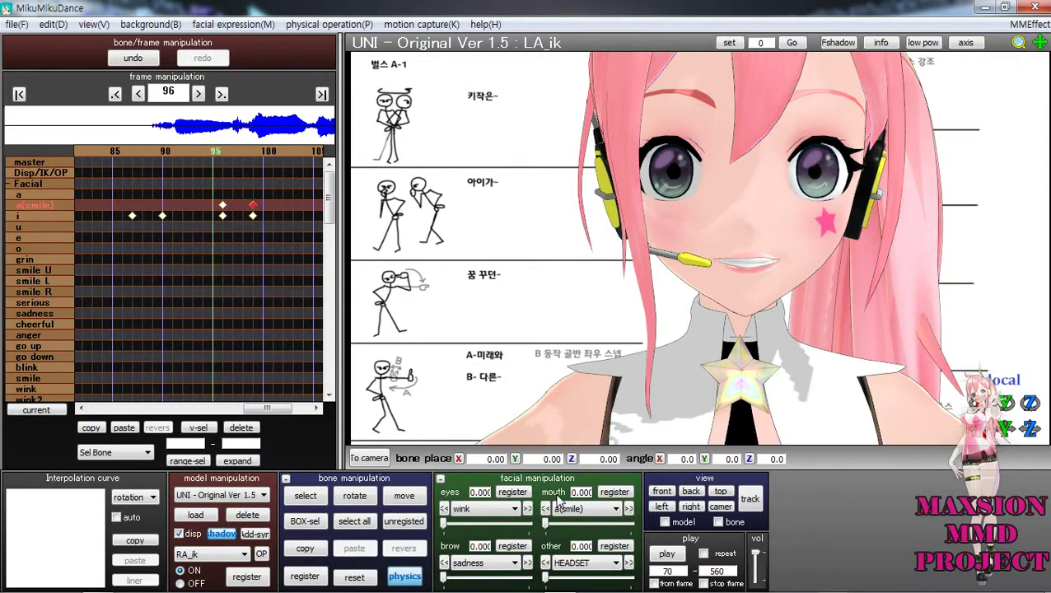
key(Right)
key(Right)
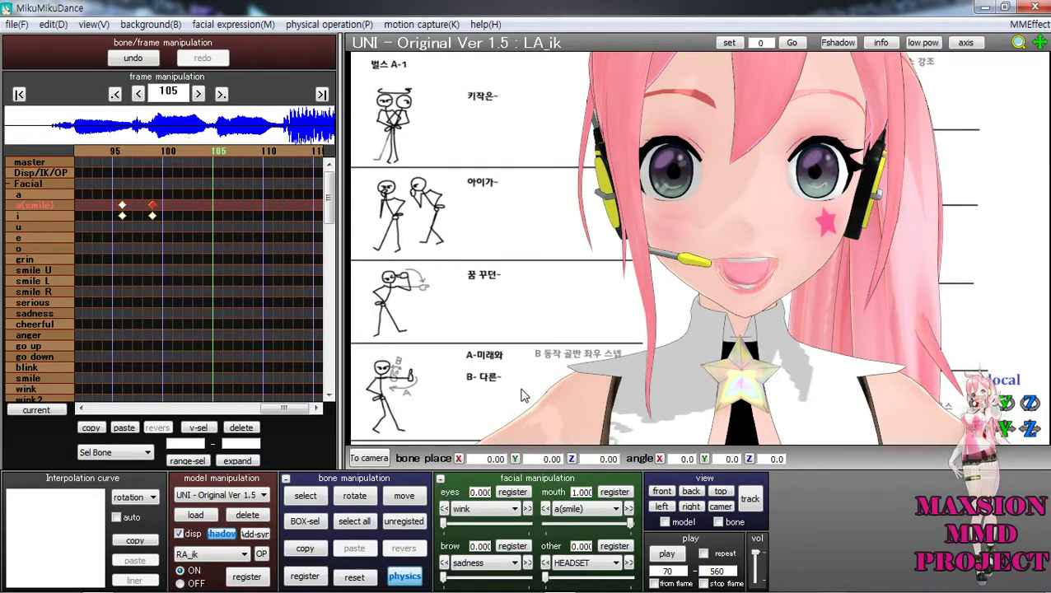
Register the "i" mouth morph at 0 on frame 103 and at 1.000 on frame 106.
click(40, 216)
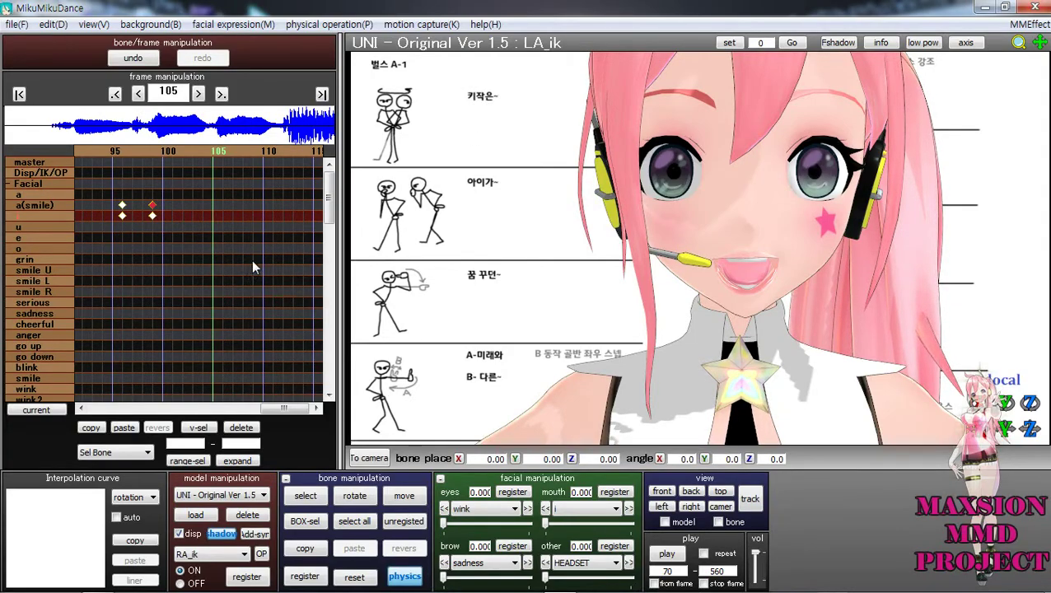
key(Left)
key(Right)
key(Left)
key(Left)
click(614, 493)
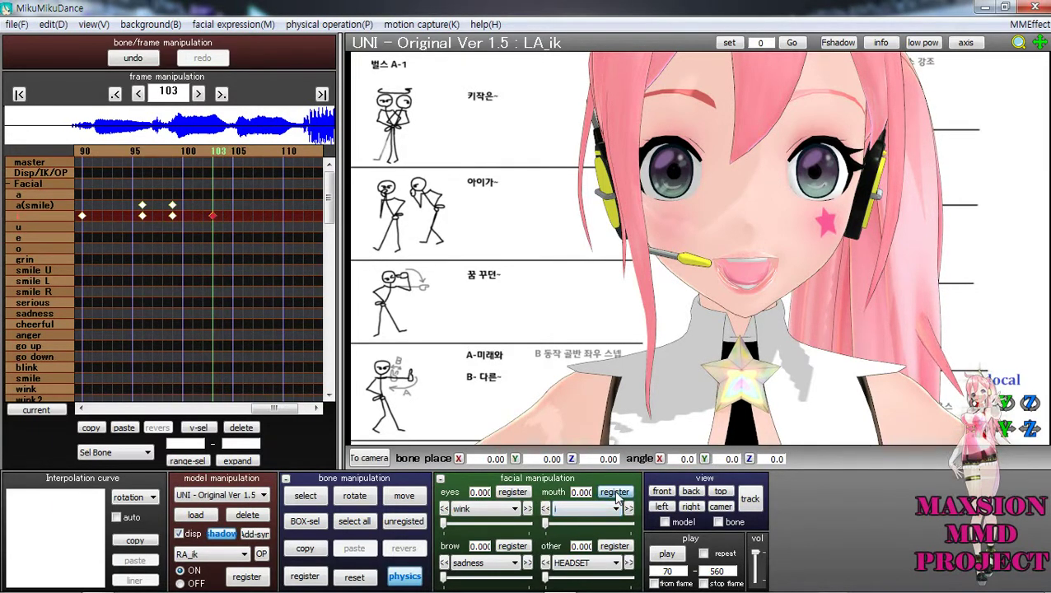
key(Right)
key(Right)
key(Right)
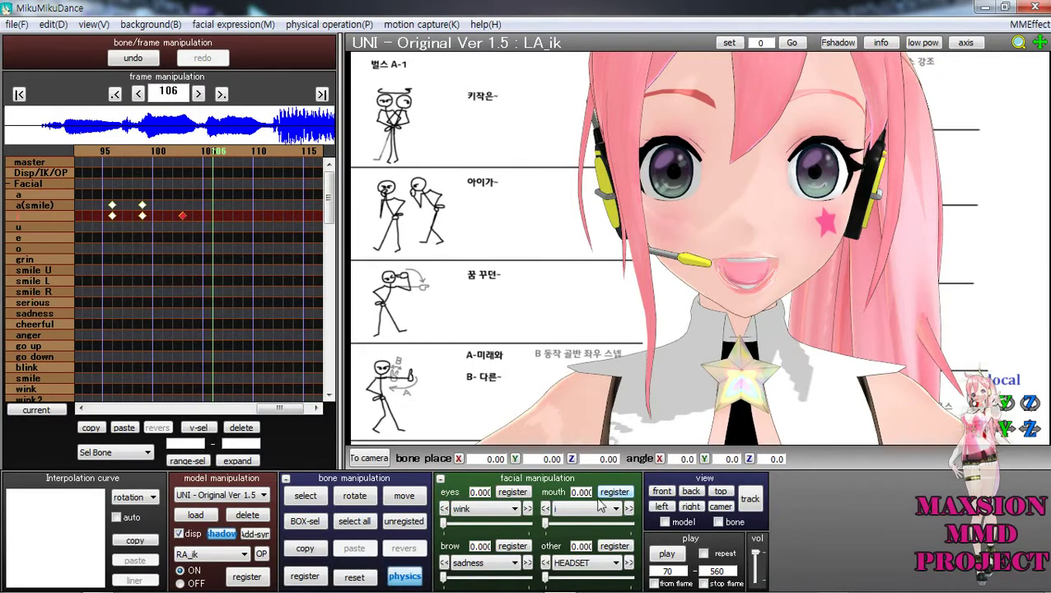
drag(546, 525, 631, 524)
click(614, 492)
Hold the "a(smile)" mouth morph at 1.000 with a keyframe on frame 103 and register it at 0 on frame 106.
click(25, 195)
click(25, 205)
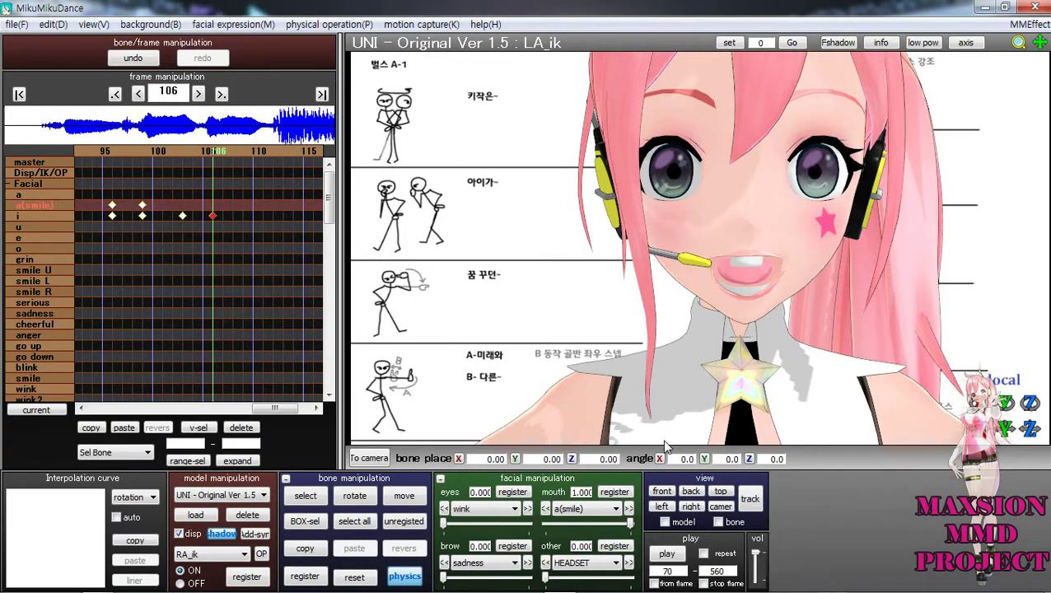
key(Left)
key(Left)
key(Left)
click(614, 492)
key(Right)
key(Right)
key(Right)
drag(630, 524, 415, 520)
click(615, 493)
Scrub back to about frame 91 and forward to frame 112 to review the whole mouth sequence against the audio waveform.
key(Left)
key(Left)
key(Left)
key(Left)
key(Left)
key(Left)
key(Left)
key(Left)
key(Left)
key(Left)
key(Left)
key(Left)
key(Left)
key(Left)
key(Left)
key(Left)
key(Left)
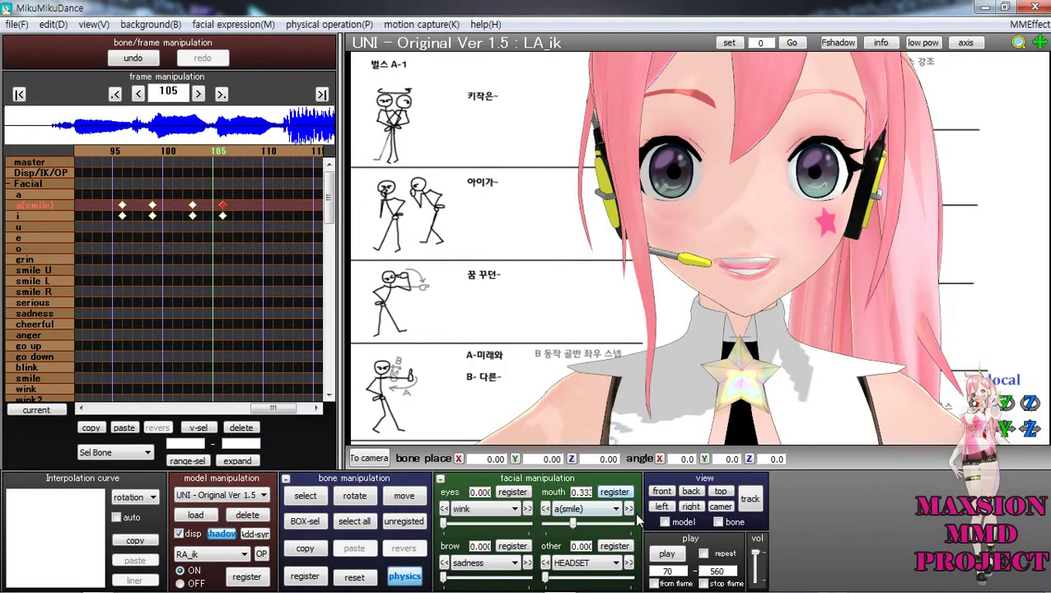
key(Right)
key(Right)
key(Right)
key(Right)
key(Right)
key(Right)
key(Right)
key(Right)
key(Right)
key(Right)
key(Right)
key(Right)
key(Right)
key(Right)
key(Right)
key(Right)
key(Right)
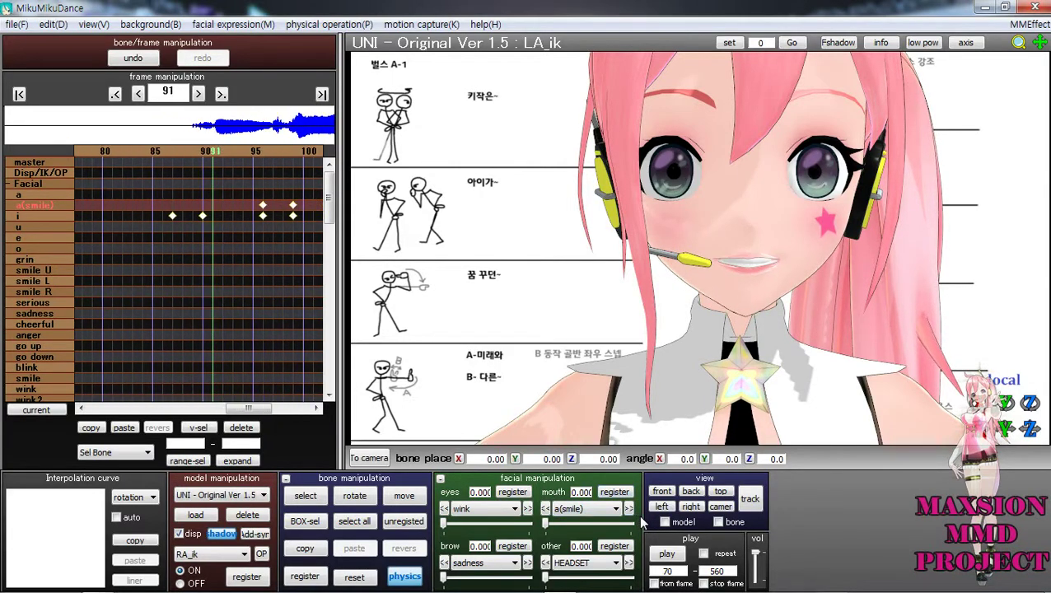
key(Right)
key(Right)
key(Right)
key(Right)
key(Right)
key(Right)
key(Right)
key(Right)
key(Right)
key(Right)
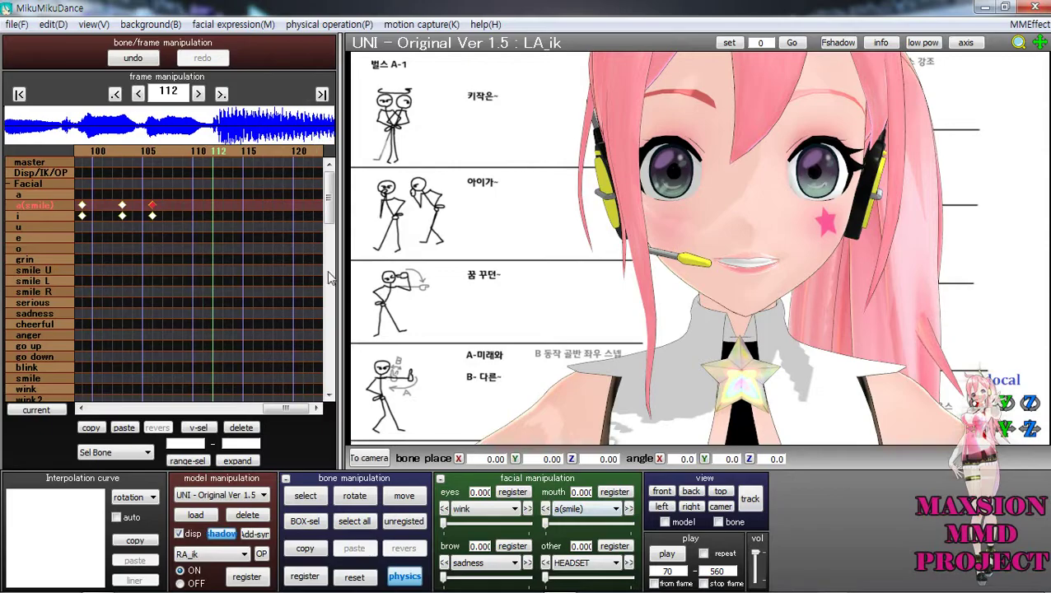
Step back to frame 96 and forward to frame 106 to examine how the "i" and "a(smile)" keyframes overlap.
key(Left)
key(Left)
key(Left)
key(Left)
key(Left)
key(Left)
key(Left)
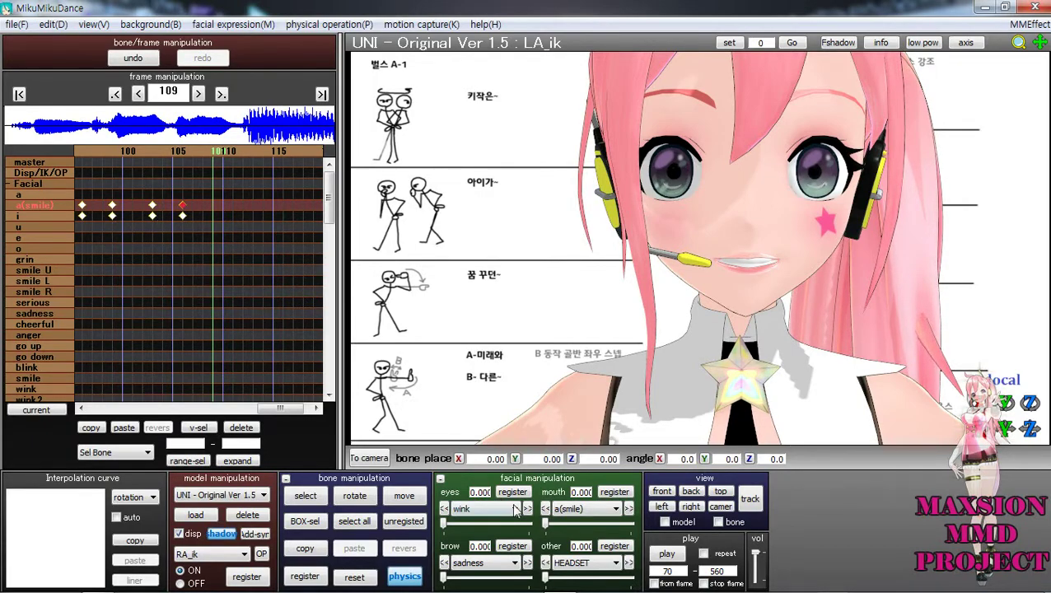
key(Left)
key(Left)
key(Left)
key(Left)
key(Left)
key(Left)
key(Left)
key(Left)
key(Left)
key(Left)
key(Left)
key(Left)
key(Left)
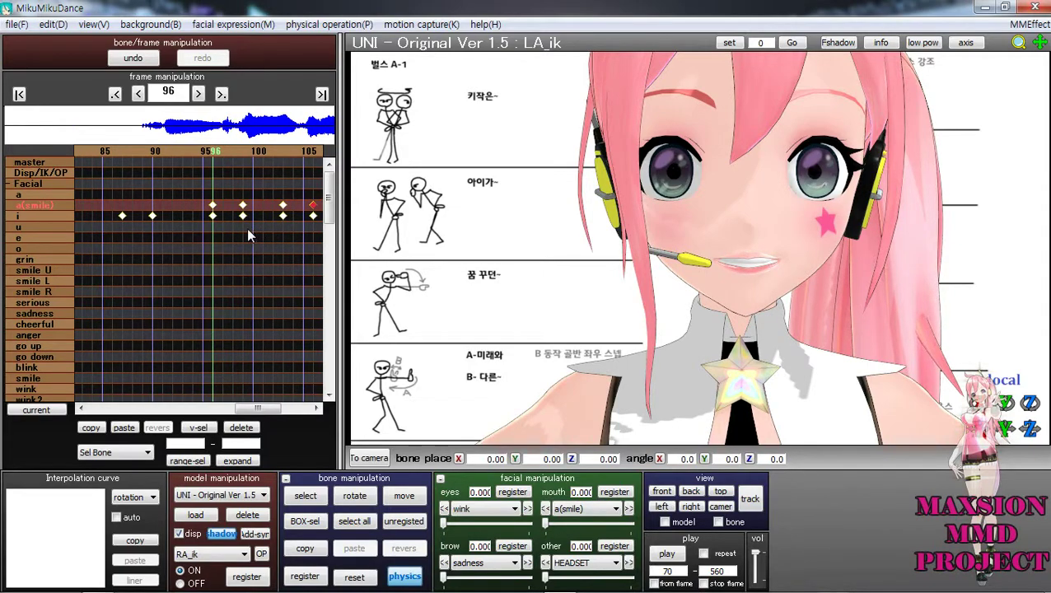
key(Right)
key(Right)
key(Right)
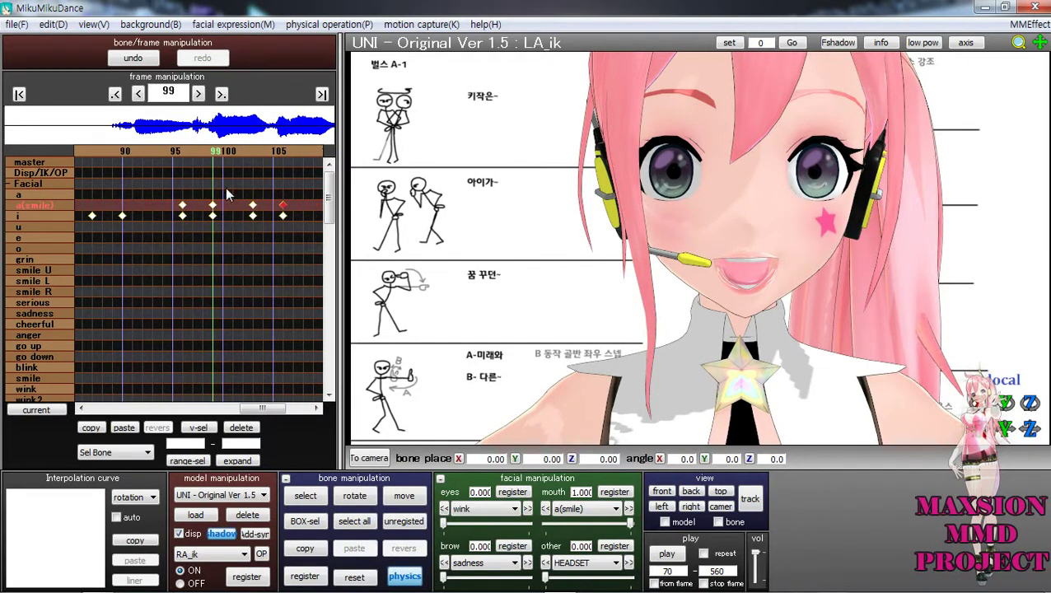
key(Right)
key(Right)
key(Right)
key(Right)
key(Right)
key(Right)
key(Right)
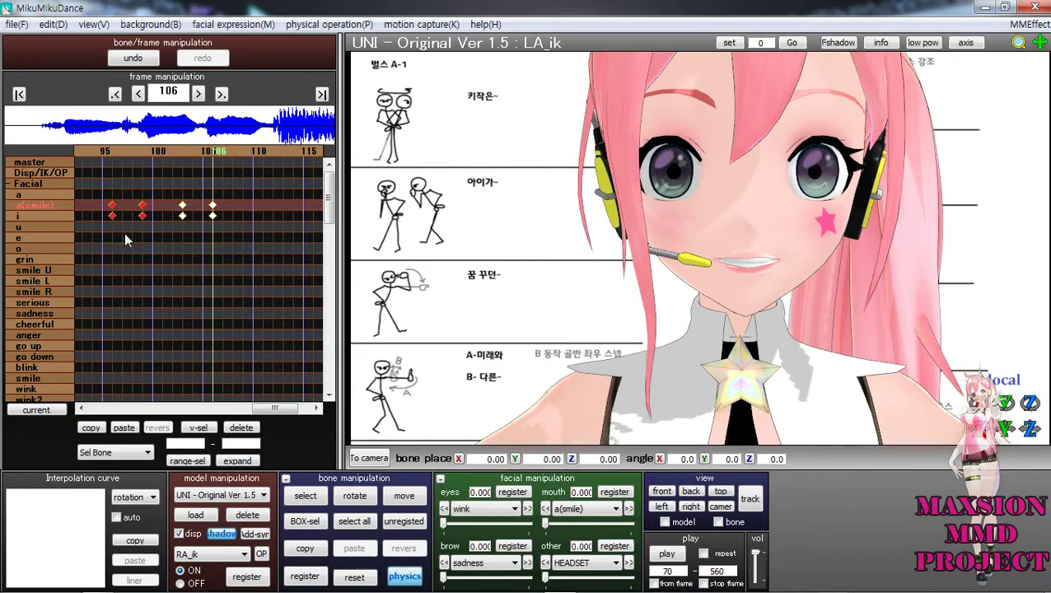
Copy the "a(smile)" and "i" keyframes of frames 96 and 99 and place the copies on frames 110 and 113.
key(Right)
key(Right)
key(Right)
key(Right)
key(Right)
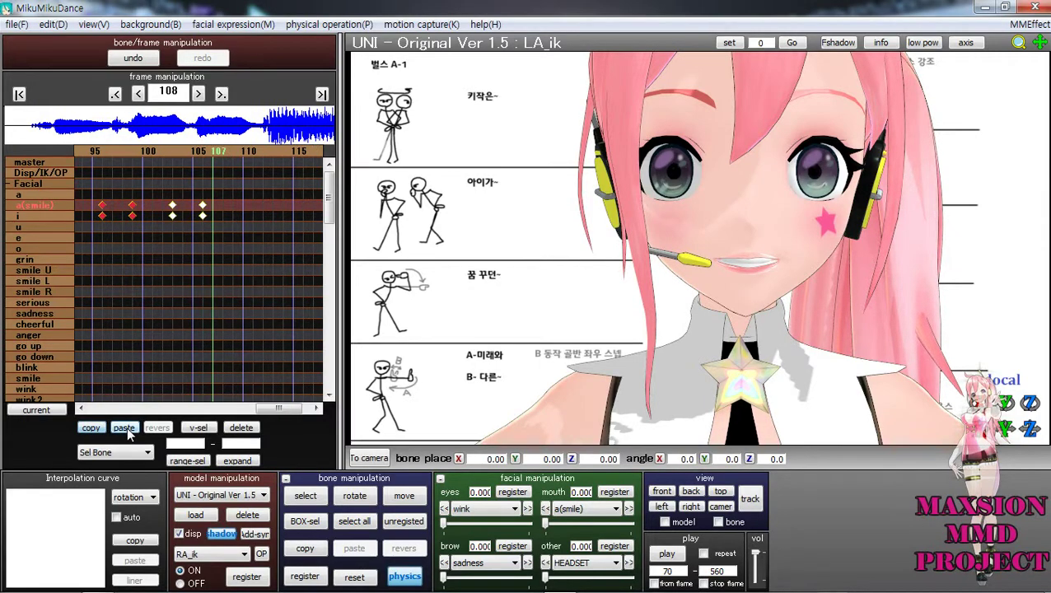
key(Right)
key(Right)
click(124, 428)
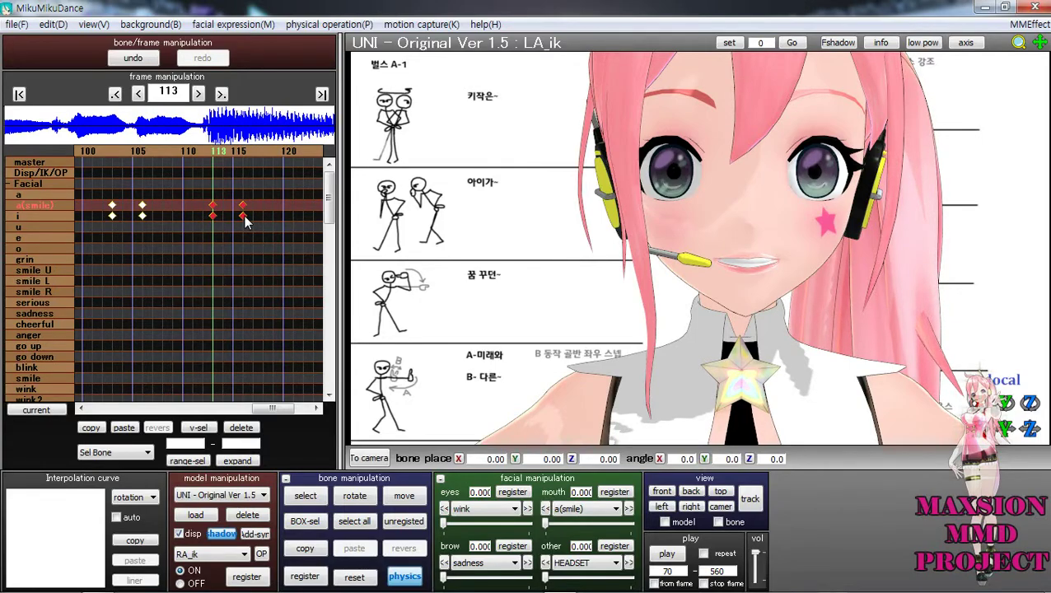
drag(200, 191, 212, 220)
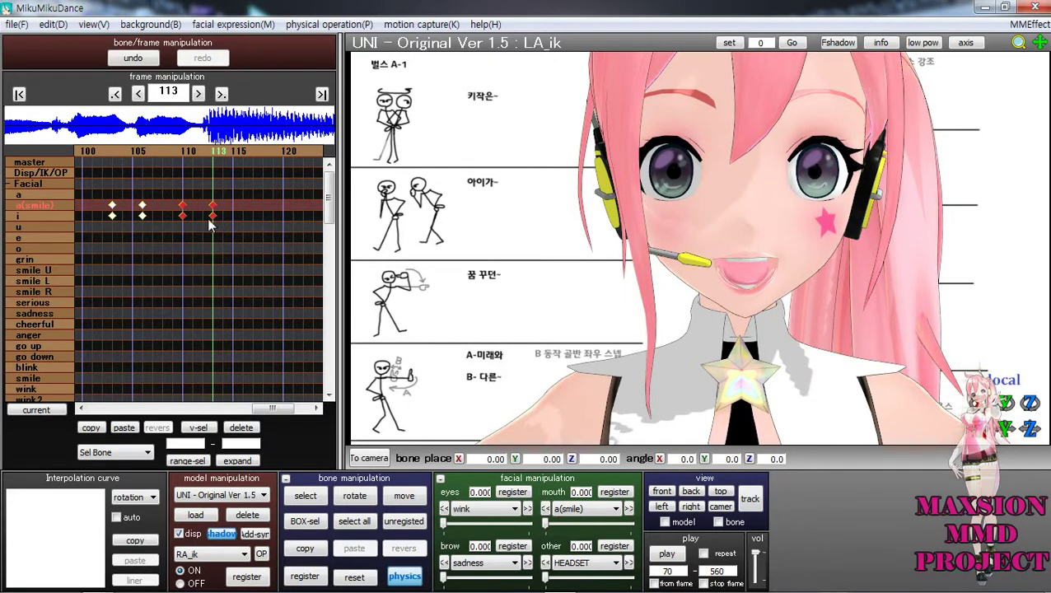
Scrub back to frame 99 and forward to frame 117 to review the mouth keyframes against the audio waveform.
key(Left)
key(Left)
key(Left)
key(Left)
key(Left)
key(Left)
key(Left)
key(Left)
key(Left)
key(Left)
key(Left)
key(Left)
key(Left)
key(Left)
key(Left)
key(Left)
key(Left)
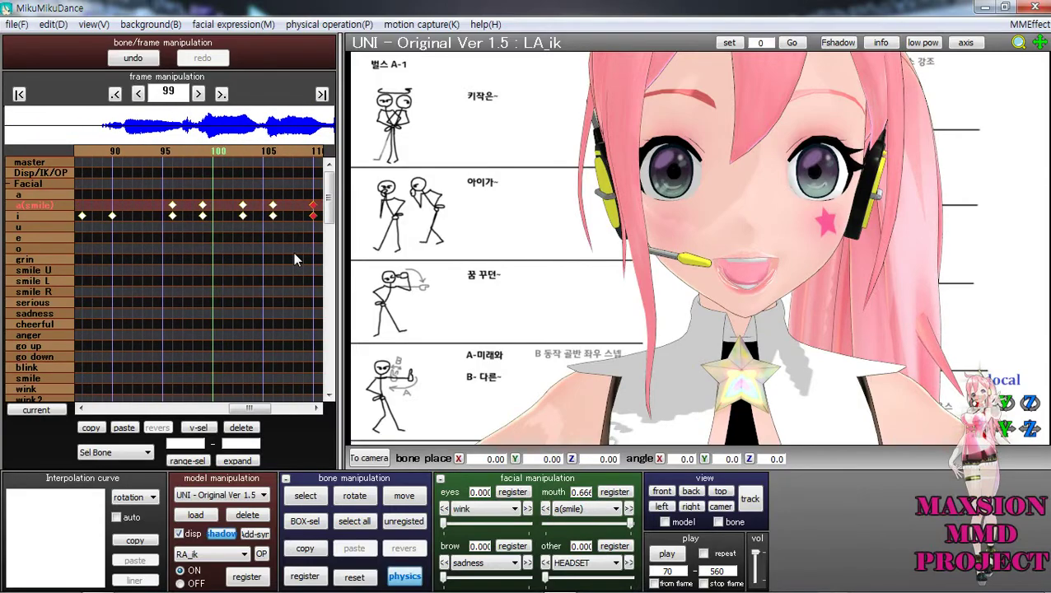
key(Right)
key(Right)
key(Right)
key(Right)
key(Right)
key(Right)
key(Right)
key(Right)
key(Right)
key(Right)
key(Right)
key(Right)
key(Right)
key(Right)
key(Right)
key(Right)
key(Right)
key(Right)
key(Right)
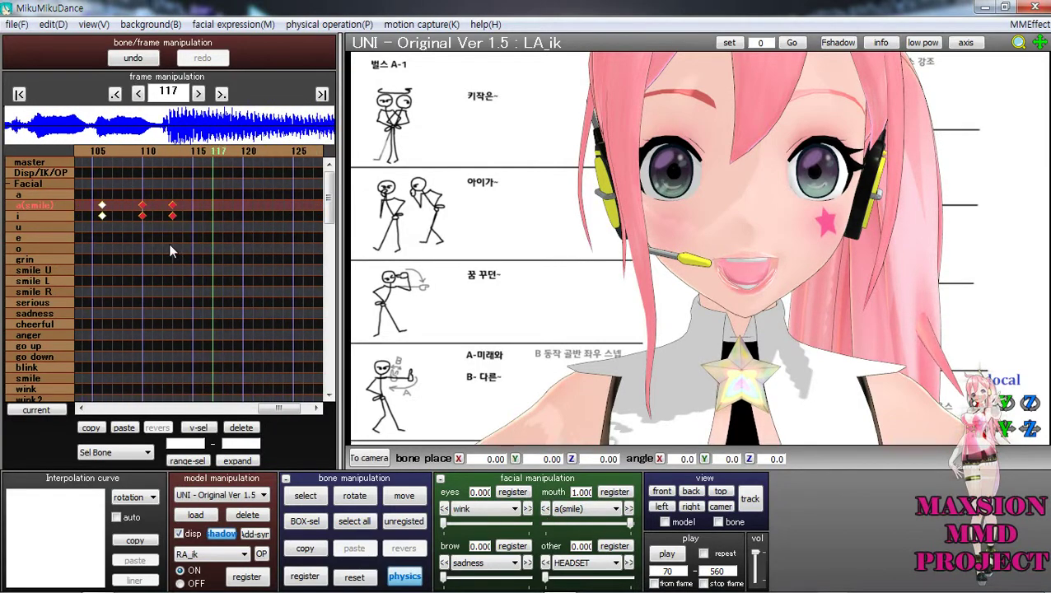
Copy the "a(smile)" and "i" keyframes of frames 103 and 106 and place the copies on frames 122 and 125.
drag(125, 195, 80, 238)
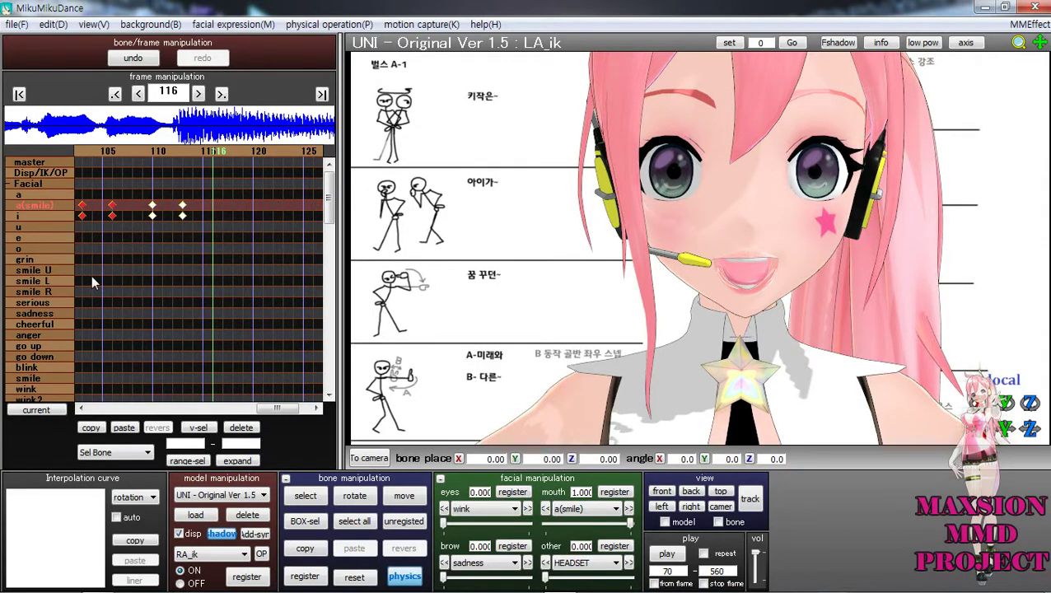
click(91, 428)
click(123, 427)
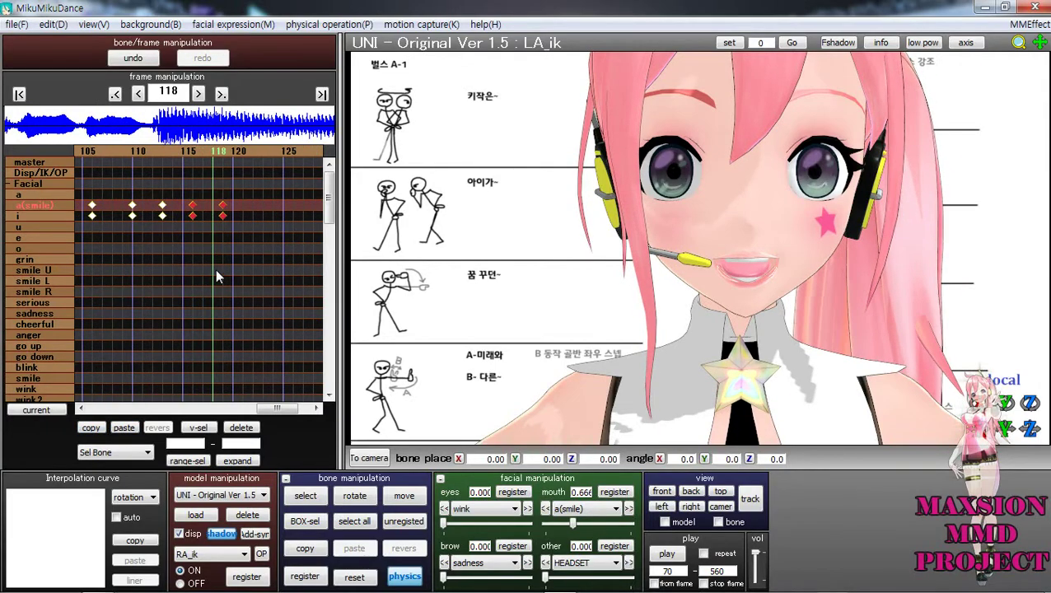
key(Right)
key(Right)
key(Right)
key(Right)
key(Right)
key(Right)
key(Right)
key(Right)
key(Right)
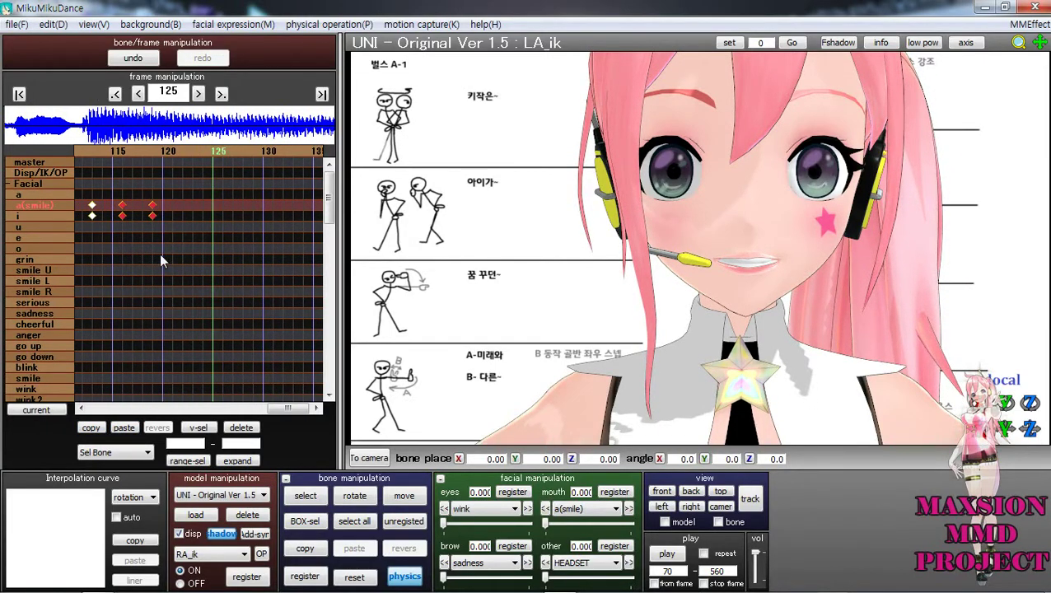
drag(155, 215, 216, 216)
Scrub back over the mouth closing at frames 122 to 125 and forward to frame 138 to examine the waveform.
key(Left)
key(Left)
key(Left)
key(Left)
key(Left)
key(Left)
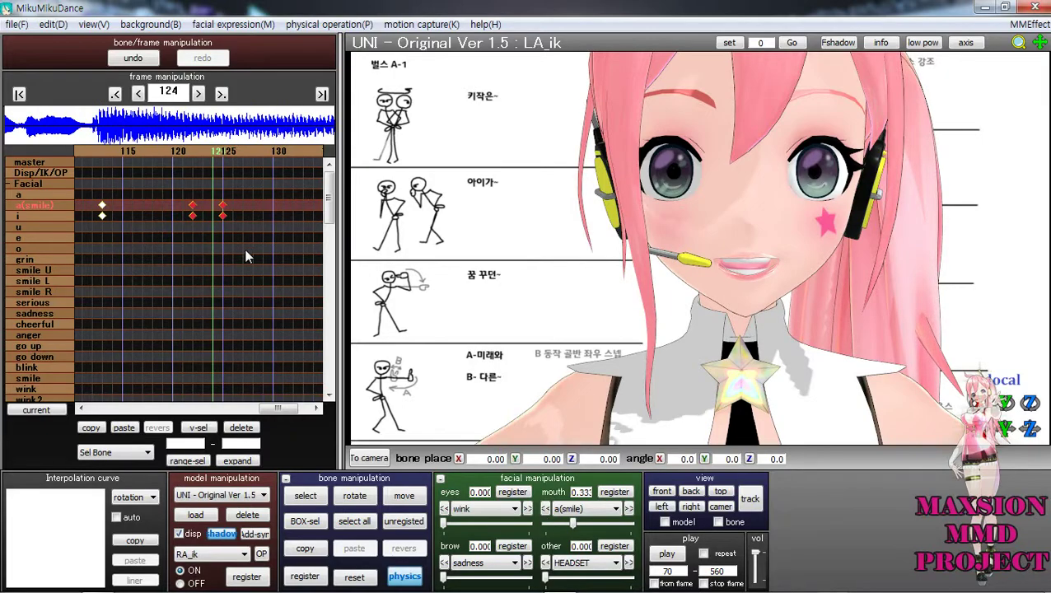
key(Right)
key(Right)
key(Right)
key(Right)
key(Right)
key(Right)
key(Right)
key(Right)
key(Right)
key(Right)
key(Right)
key(Right)
key(Right)
key(Right)
key(Right)
key(Right)
key(Right)
key(Right)
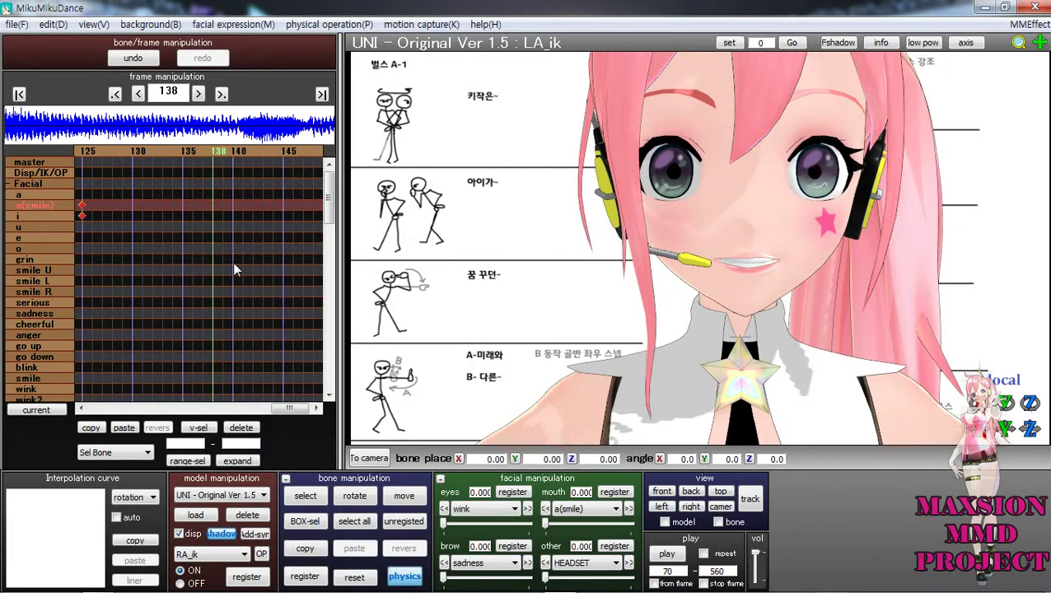
Copy the "a(smile)" and "i" keyframes of frames 110 and 113 and place the copies on frames 138 and 141.
key(Left)
key(Left)
key(Left)
key(Left)
key(Left)
key(Left)
key(Left)
key(Left)
key(Left)
key(Left)
key(Left)
key(Left)
key(Left)
key(Left)
key(Left)
key(Left)
key(Left)
key(Left)
key(Left)
key(Left)
drag(193, 185, 142, 241)
key(Right)
key(Right)
key(Right)
key(Right)
key(Right)
key(Right)
key(Right)
key(Right)
key(Right)
key(Right)
key(Right)
key(Right)
key(Right)
key(Right)
key(Right)
key(Right)
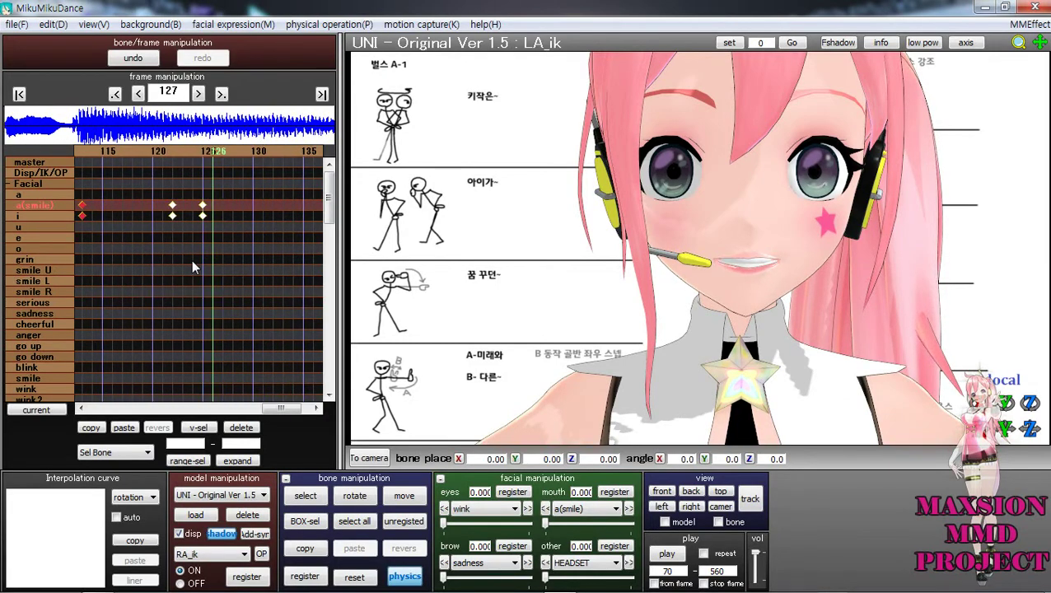
key(Right)
key(Right)
key(Right)
key(Right)
key(Right)
key(Right)
key(Right)
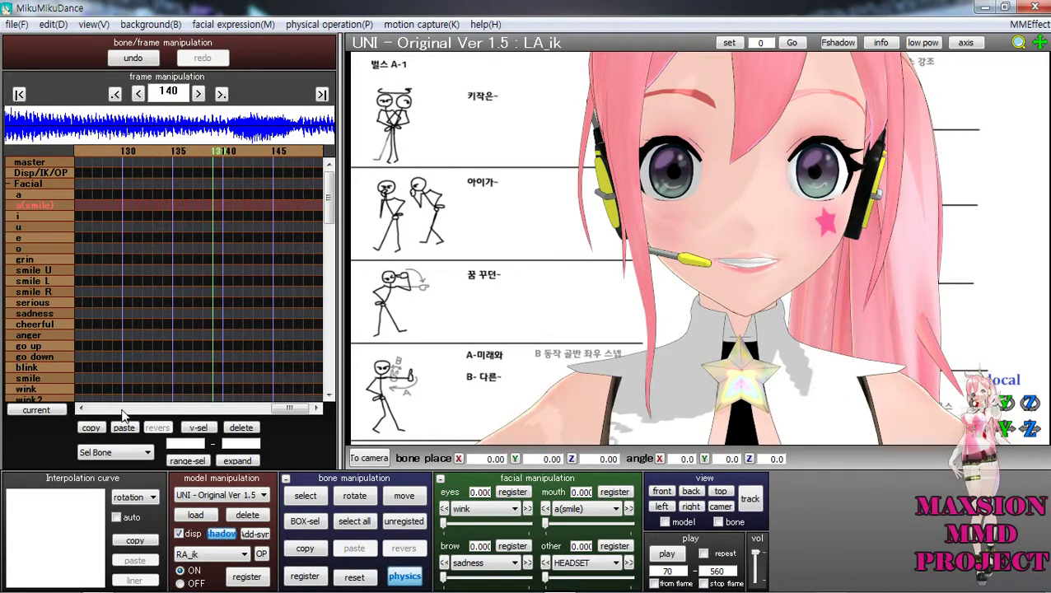
click(94, 427)
click(119, 425)
key(Right)
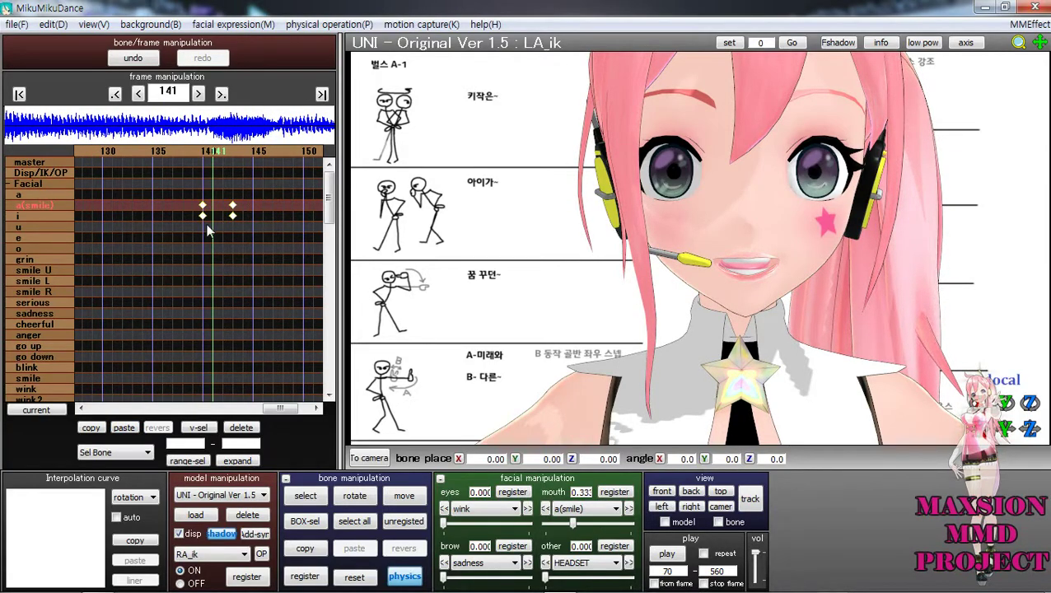
drag(233, 216, 206, 216)
Scrub from frame 134 to frame 155 to examine the mouth opening and the waveform that follows it.
key(Left)
key(Left)
key(Left)
key(Left)
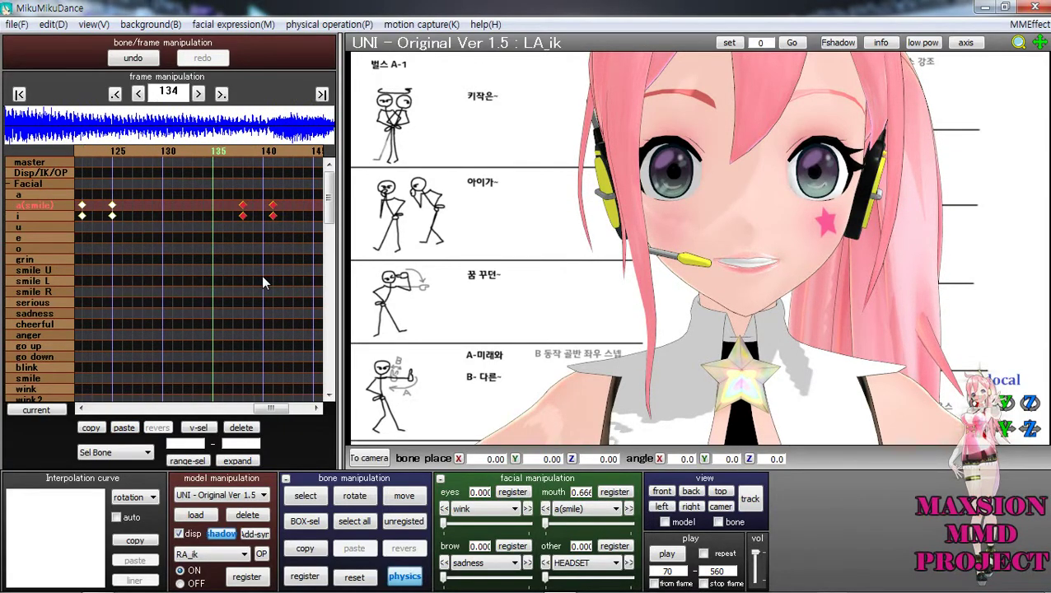
key(Right)
key(Right)
key(Right)
key(Right)
key(Right)
key(Right)
key(Right)
key(Right)
key(Right)
key(Right)
key(Right)
key(Right)
key(Right)
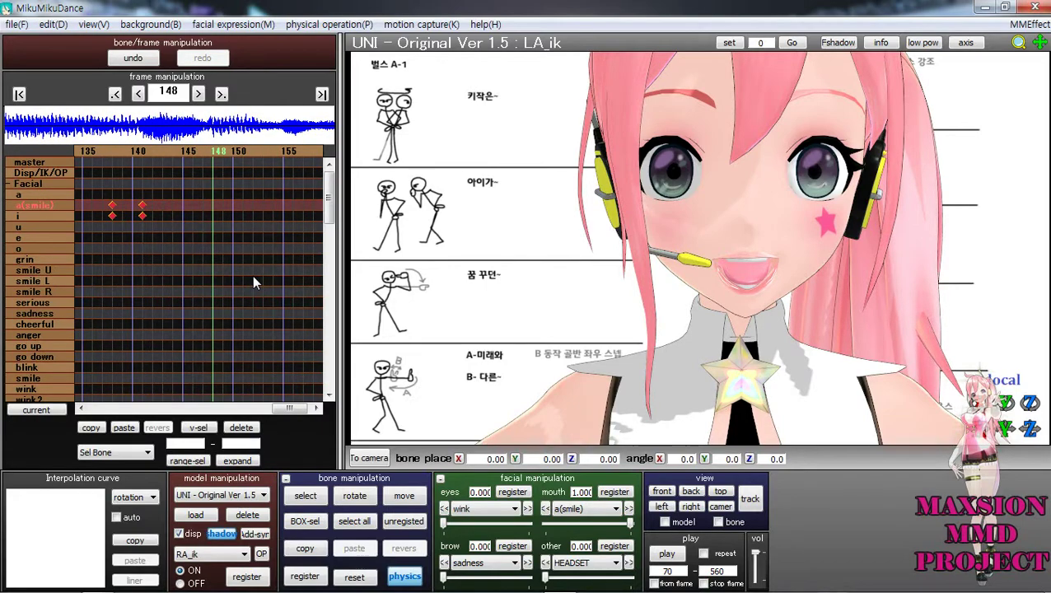
key(Right)
key(Right)
key(Right)
key(Right)
key(Right)
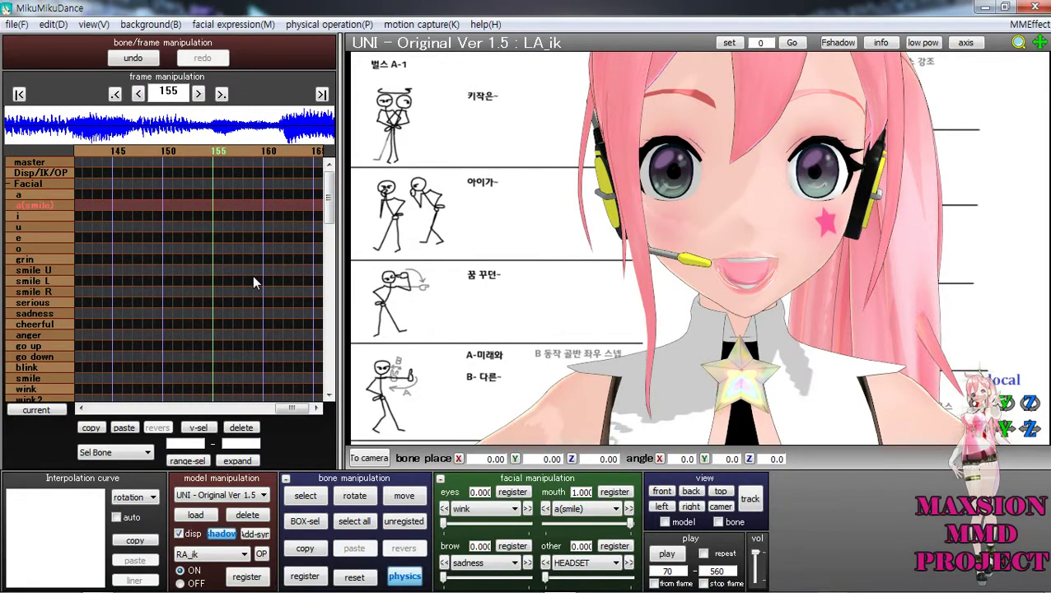
Register an "a(smile)" mouth keyframe at 1.000 on frame 152.
key(Left)
key(Left)
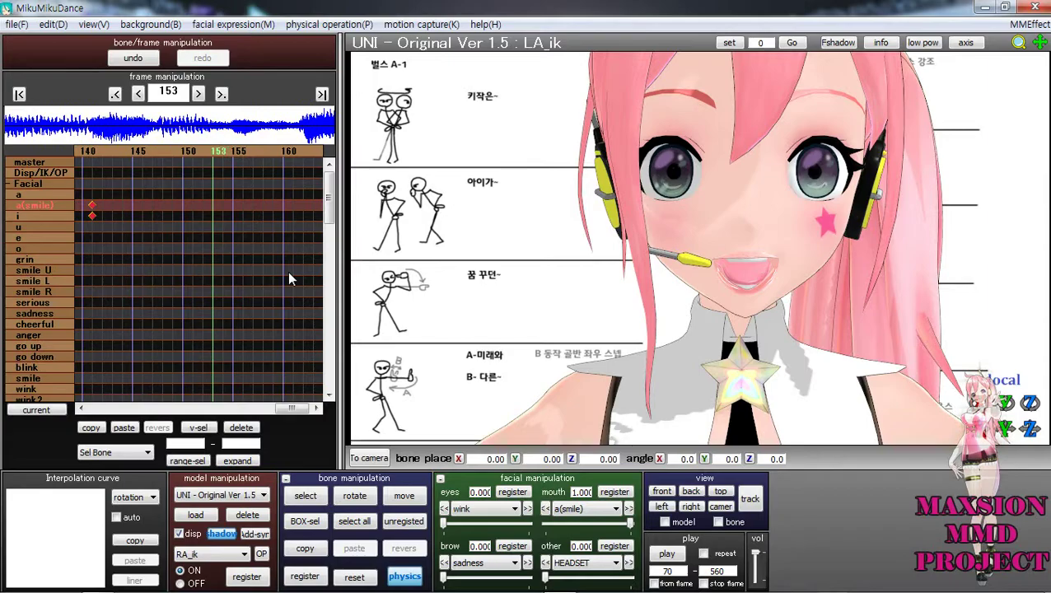
key(Right)
key(Right)
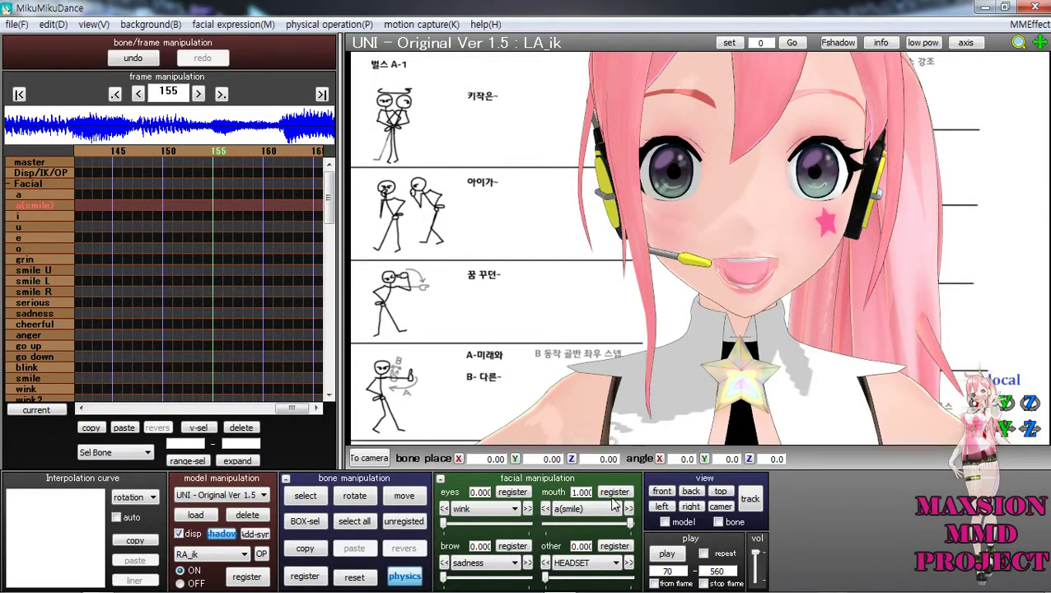
key(Left)
key(Left)
key(Left)
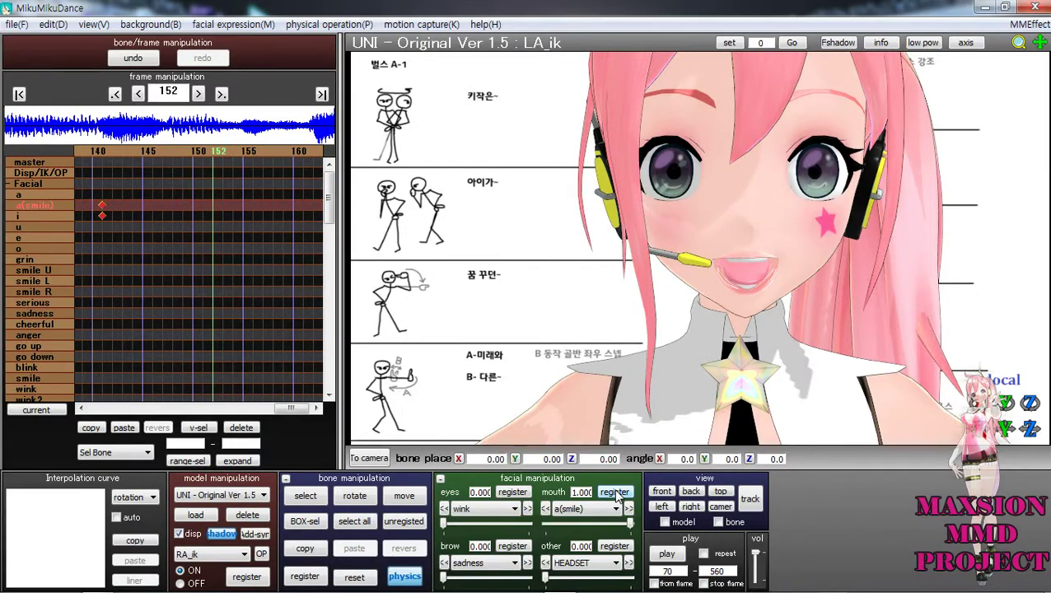
click(619, 497)
Register a starting keyframe for the "u" mouth morph at 0 on frame 152.
key(Right)
key(Right)
key(Left)
key(Left)
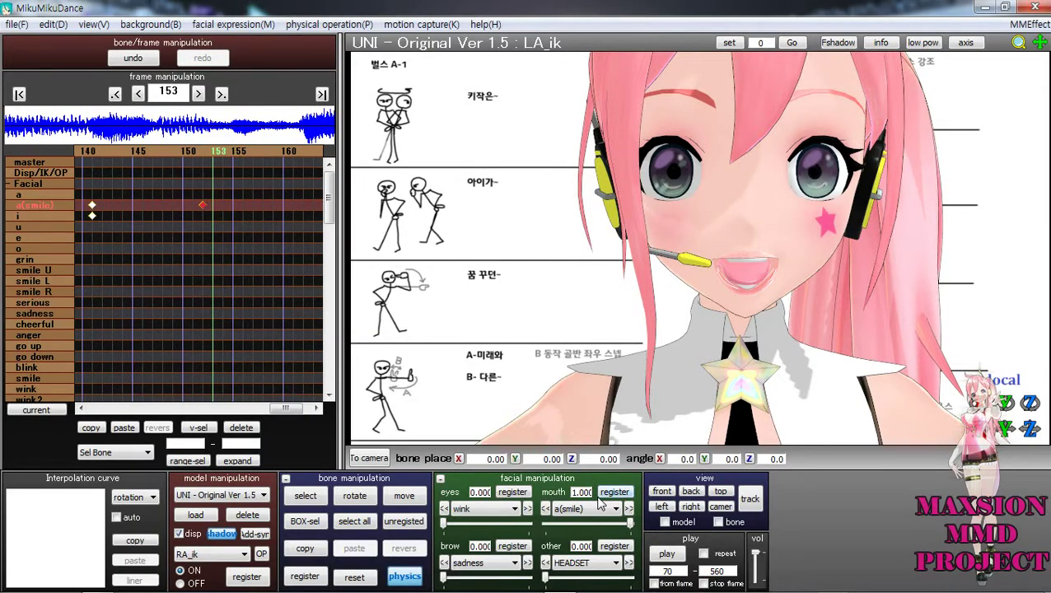
click(28, 230)
click(618, 496)
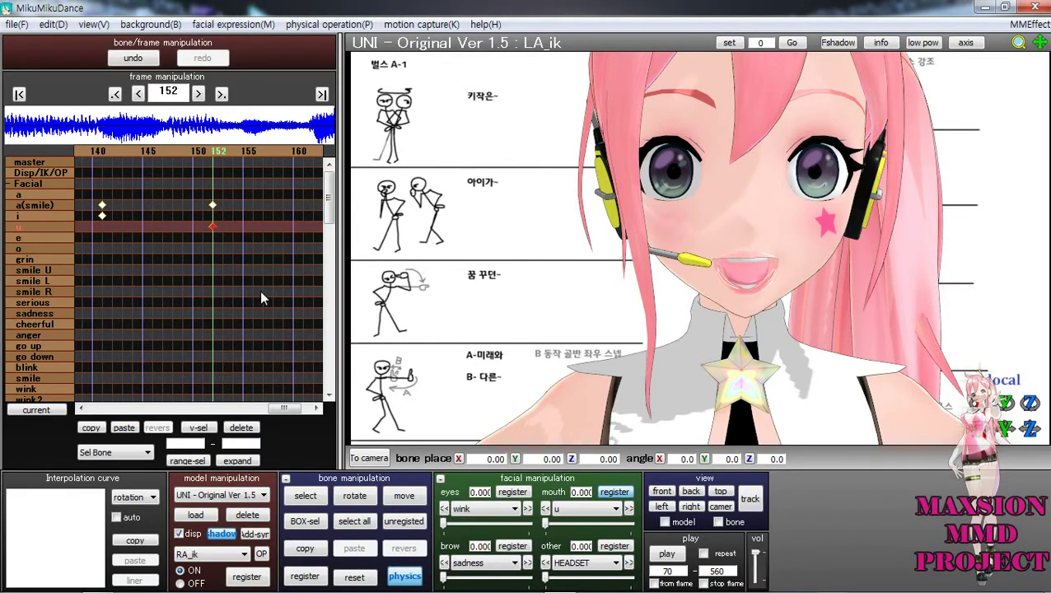
On frame 155, register "a(smile)" at 0 and "u" at its full value of 1.000.
key(Right)
key(Right)
key(Right)
click(48, 206)
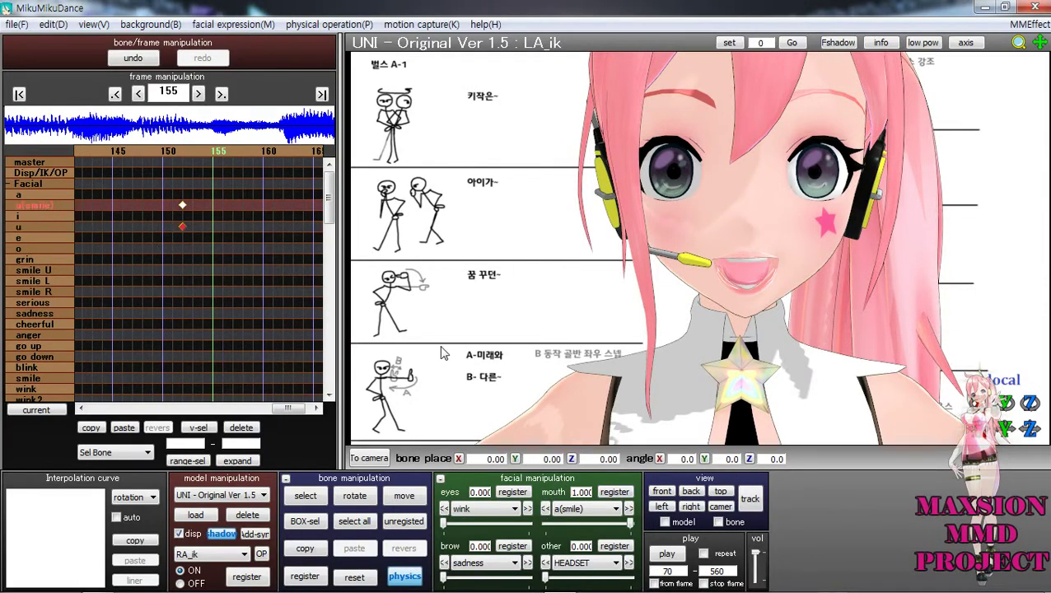
drag(631, 523, 487, 511)
click(614, 492)
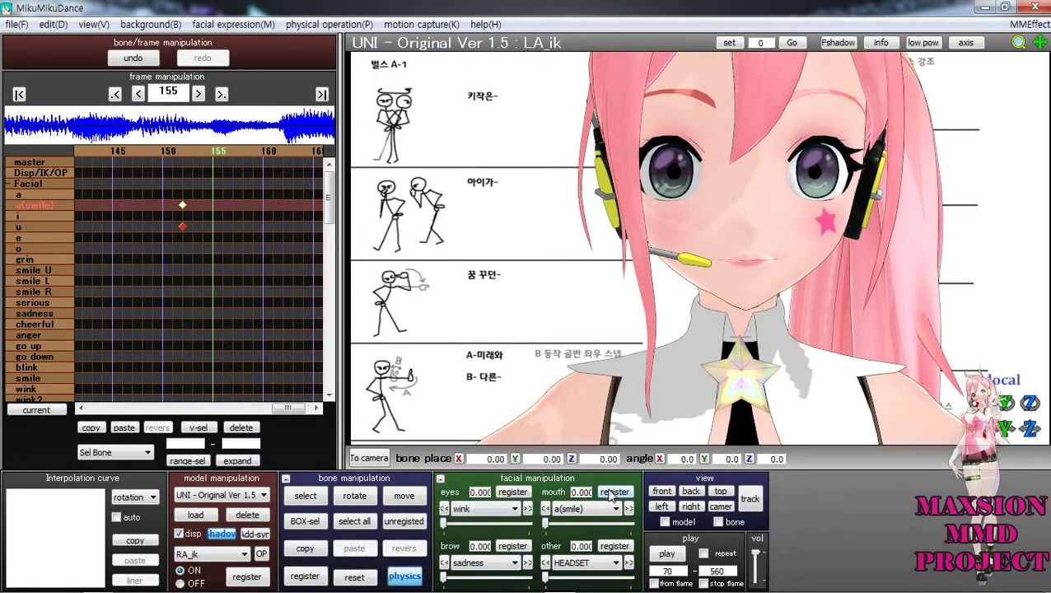
click(37, 227)
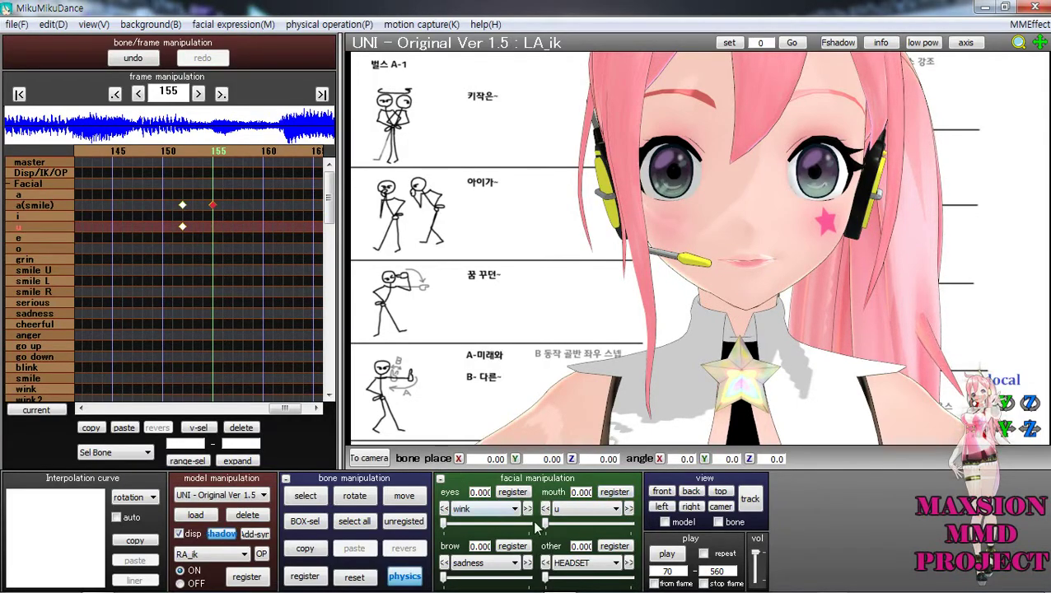
drag(543, 522, 631, 522)
click(615, 492)
Scrub back over the change from "a(smile)" to "u" and forward to frame 159 to examine the mouth movement and waveform.
key(Left)
key(Left)
key(Left)
key(Left)
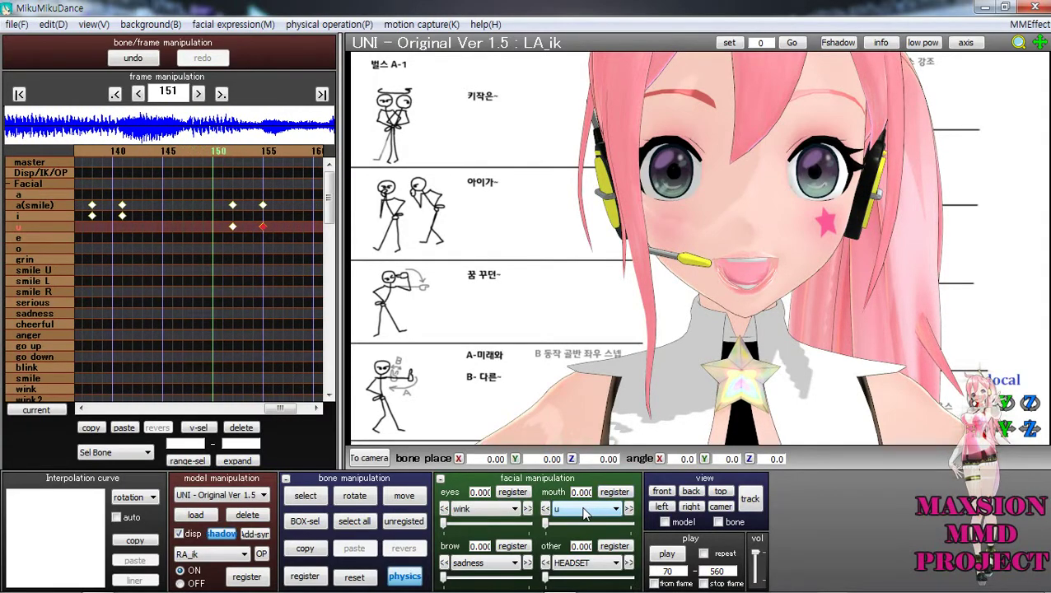
key(Right)
key(Right)
key(Right)
key(Right)
key(Right)
key(Right)
key(Right)
key(Right)
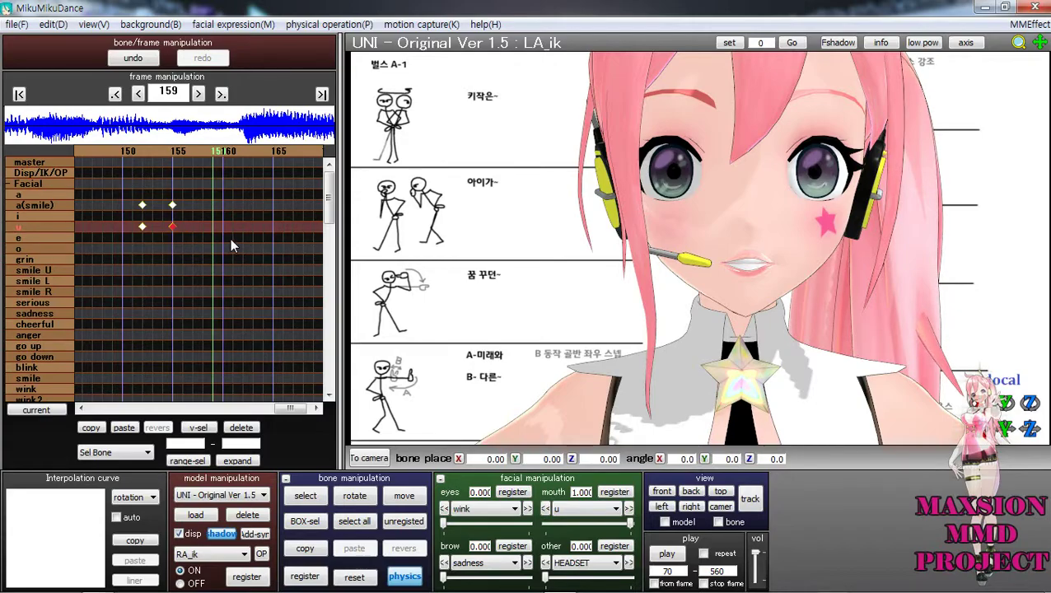
Set the "u" morph to 0 and register it on frame 159.
key(Right)
key(Right)
key(Left)
key(Left)
drag(631, 524, 545, 524)
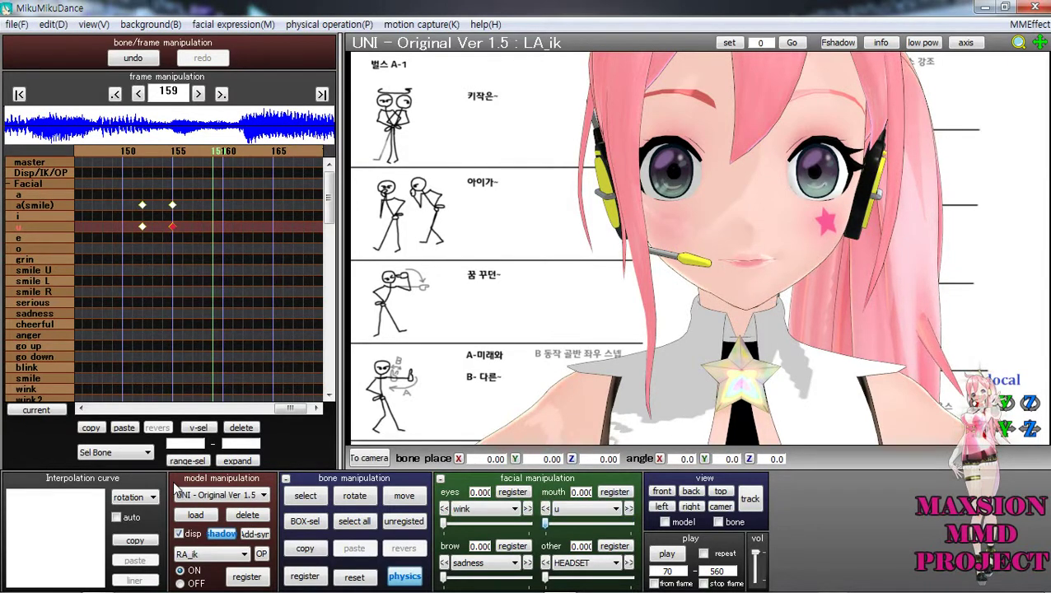
click(615, 492)
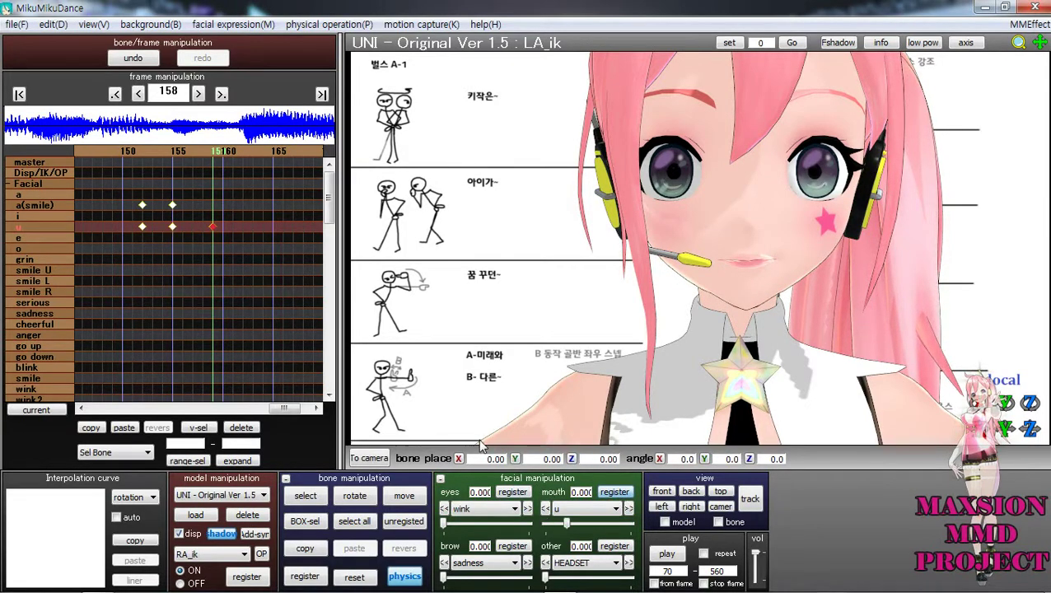
Scrub back and forth over the "u" mouth closing before frame 159 and on to frame 161 to examine it.
key(Left)
key(Left)
key(Left)
key(Left)
key(Left)
key(Left)
key(Left)
key(Right)
key(Right)
key(Right)
key(Right)
key(Right)
key(Right)
key(Right)
key(Right)
key(Right)
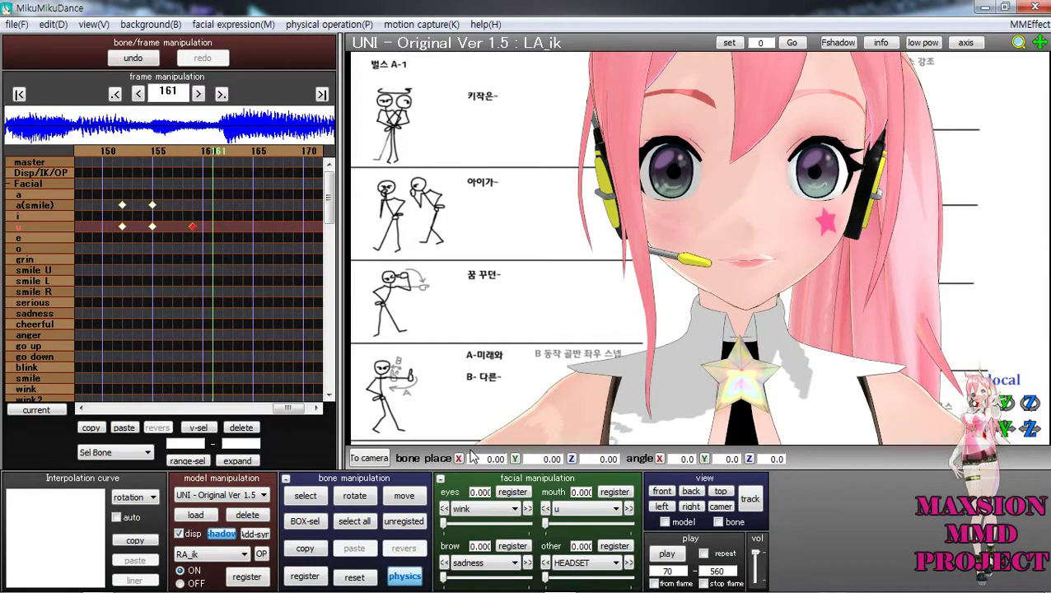
Set the "u" morph to 1.000 and register it on frame 162.
key(Right)
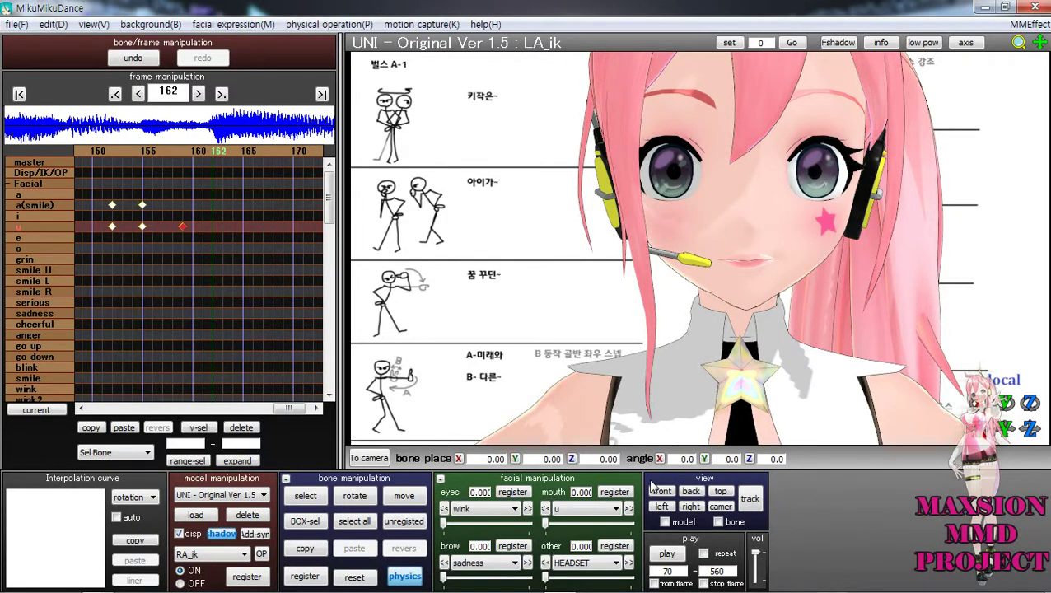
drag(546, 524, 630, 523)
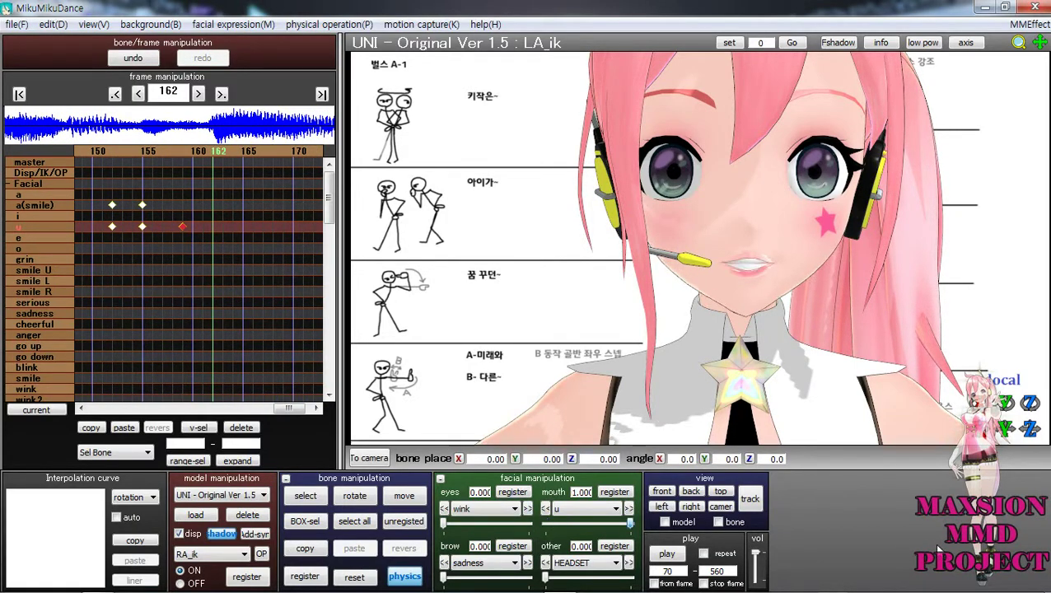
click(616, 492)
Scrub back over the "u" keyframes up to frame 162 and forward to frame 178 to examine the mouth and waveform.
key(Left)
key(Left)
key(Left)
key(Left)
key(Left)
key(Left)
key(Left)
key(Right)
key(Right)
key(Right)
key(Right)
key(Right)
key(Right)
key(Right)
key(Right)
key(Right)
key(Right)
key(Right)
key(Right)
key(Right)
key(Right)
key(Right)
key(Right)
key(Right)
key(Right)
key(Right)
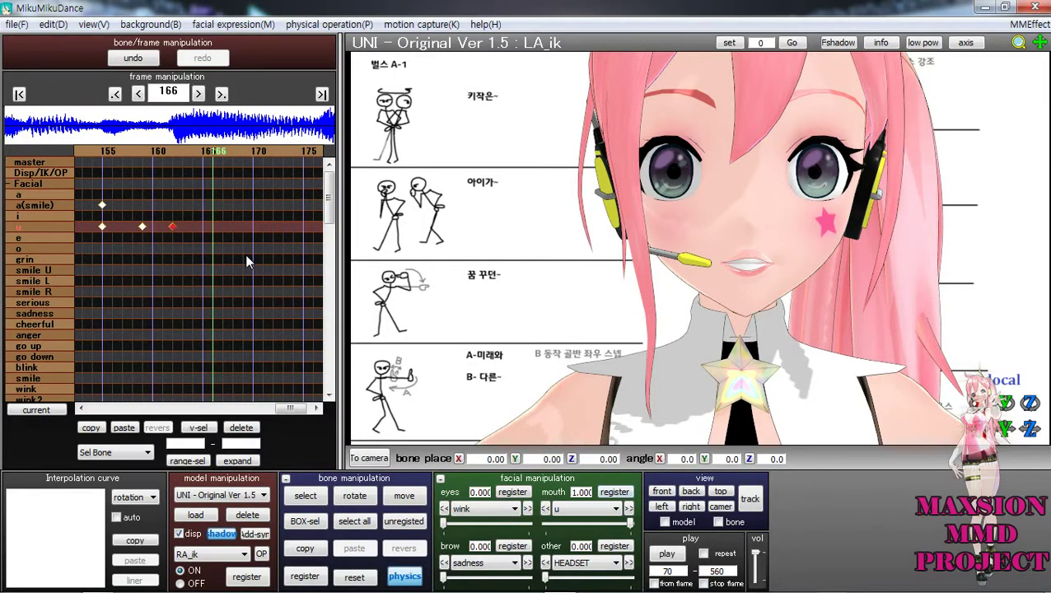
key(Right)
key(Right)
key(Right)
key(Right)
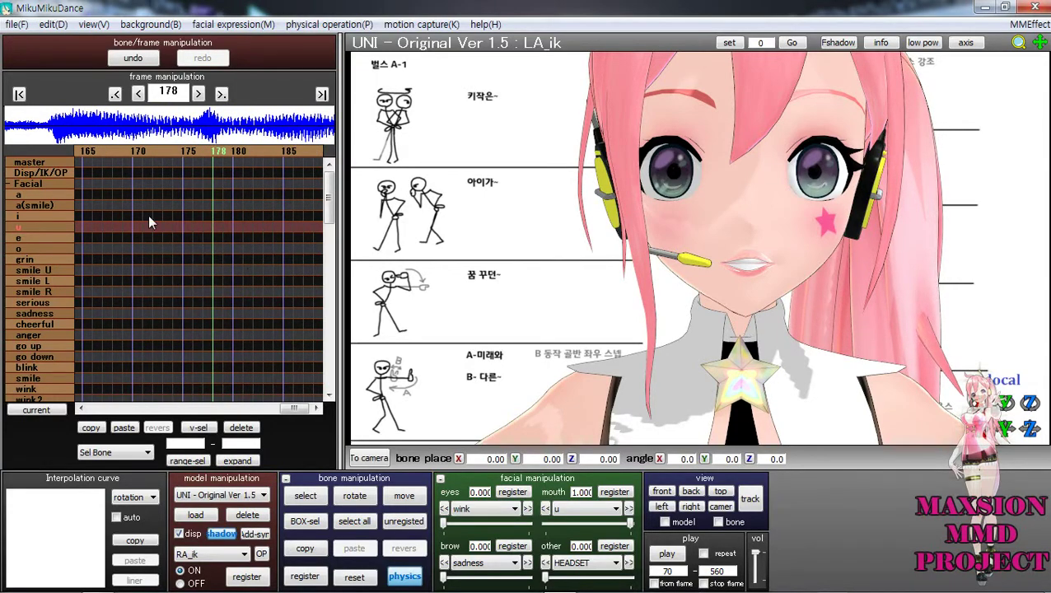
On frame 175, register "u" at 1.000 and "a" at 0.
key(Left)
key(Left)
key(Left)
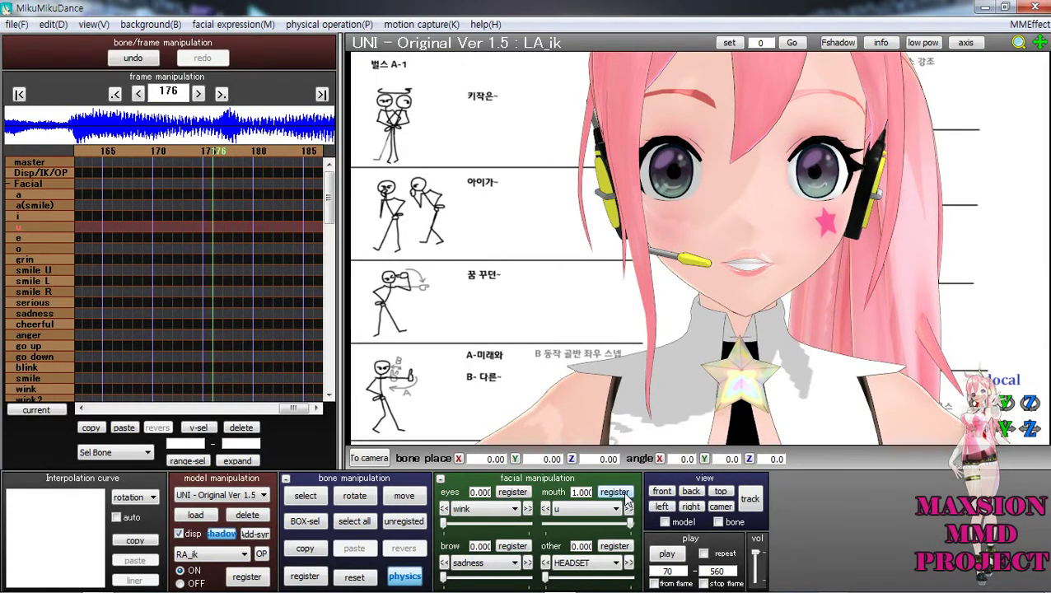
click(623, 494)
click(37, 194)
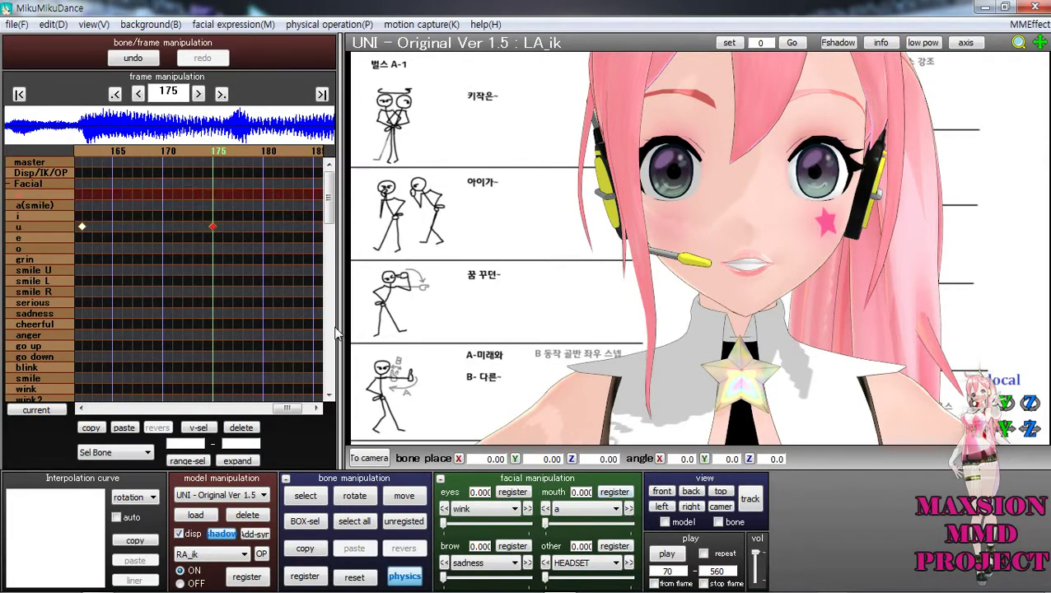
click(615, 494)
On frame 178, register "u" at 0 and "a" at 1.000.
key(Right)
key(Right)
key(Right)
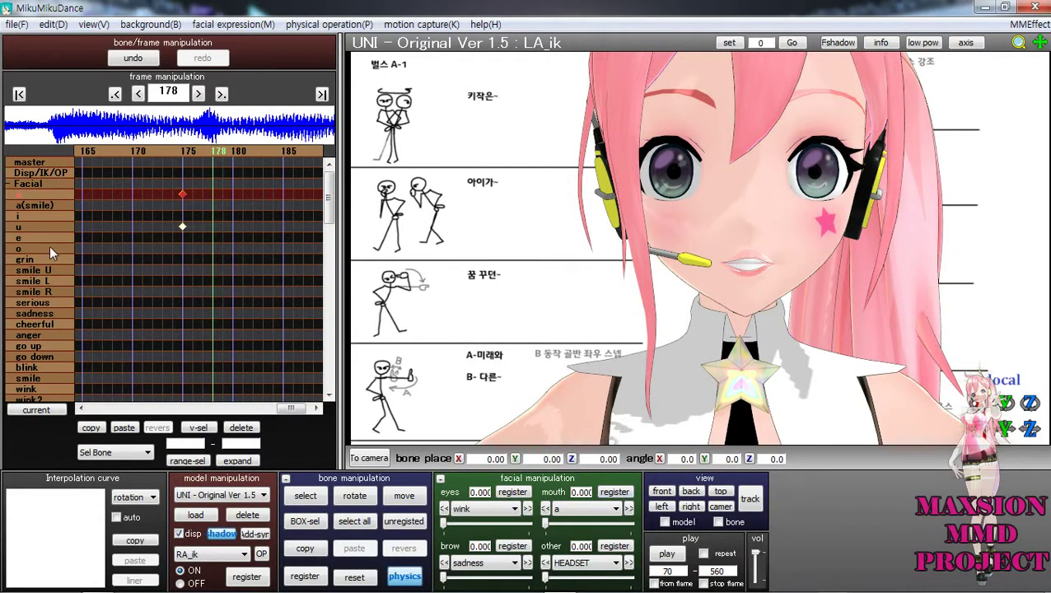
click(37, 227)
mouse_move(545, 524)
mouse_down()
mouse_move(631, 526)
mouse_move(545, 524)
mouse_up()
click(616, 493)
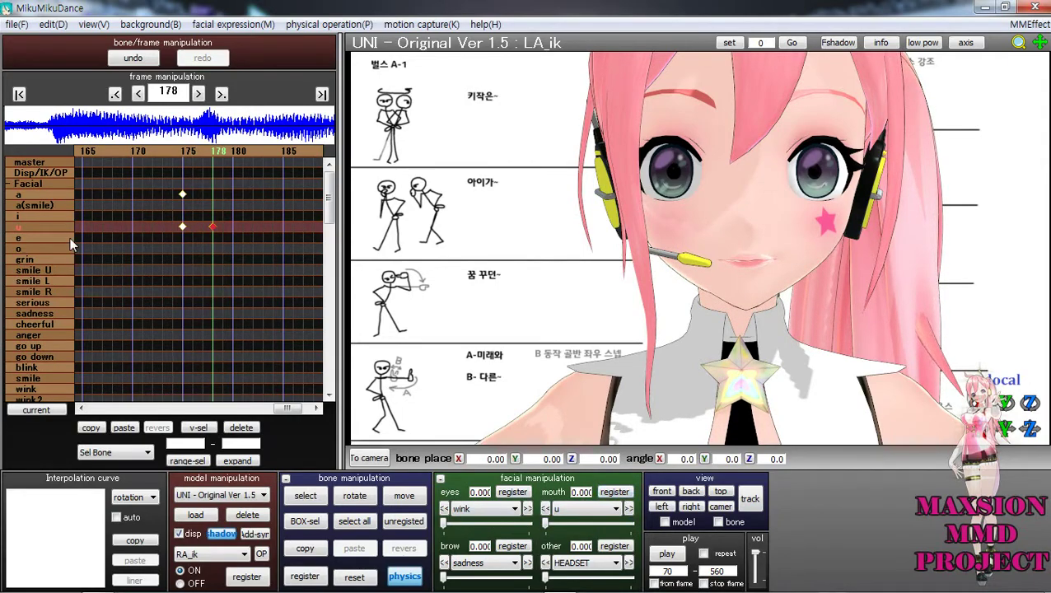
click(60, 197)
drag(542, 524, 630, 525)
click(615, 493)
Scrub back past the "a(smile)" and "u" keyframes and forward to frame 181 to examine the whole lip-sync passage.
key(Left)
key(Left)
key(Left)
key(Left)
key(Left)
key(Left)
key(Left)
key(Left)
key(Left)
key(Left)
key(Left)
key(Left)
key(Left)
key(Left)
key(Left)
key(Left)
key(Left)
key(Left)
key(Left)
key(Left)
key(Left)
key(Left)
key(Left)
key(Right)
key(Right)
key(Right)
key(Right)
key(Right)
key(Right)
key(Right)
key(Right)
key(Right)
key(Right)
key(Right)
key(Right)
key(Right)
key(Right)
key(Right)
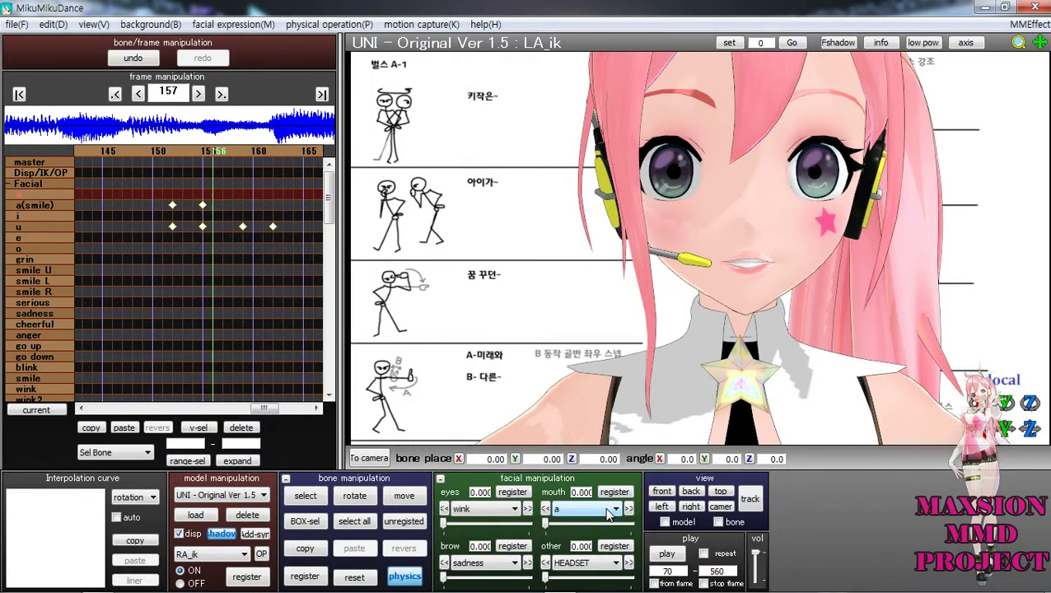
key(Right)
key(Right)
key(Right)
key(Right)
key(Right)
key(Right)
key(Right)
key(Right)
key(Right)
key(Right)
key(Right)
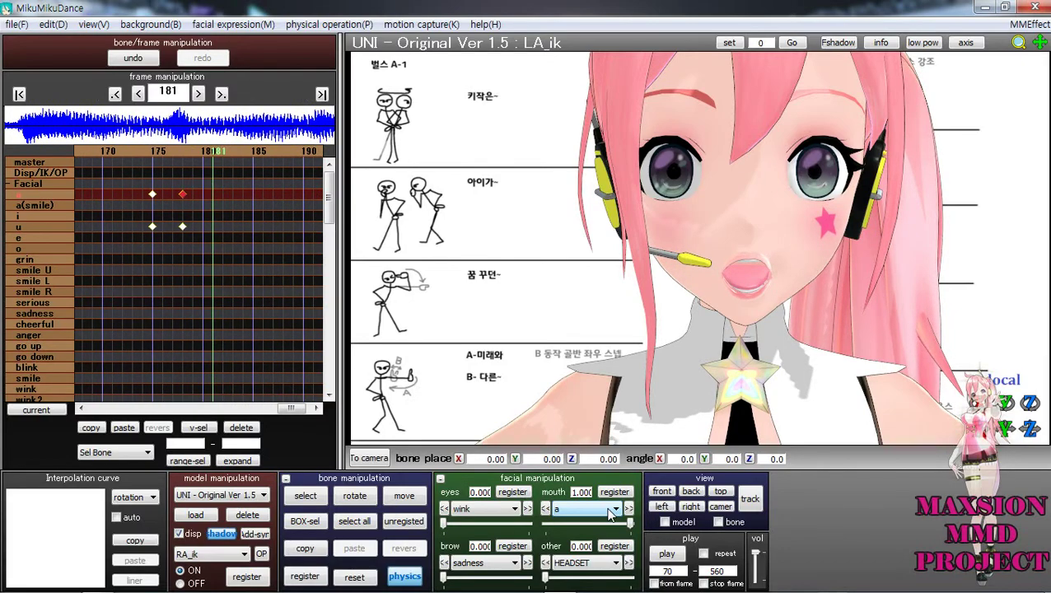
Select the "a" and "u" keyframes on frame 178 and move them to frame 177.
key(Left)
key(Left)
key(Left)
key(Left)
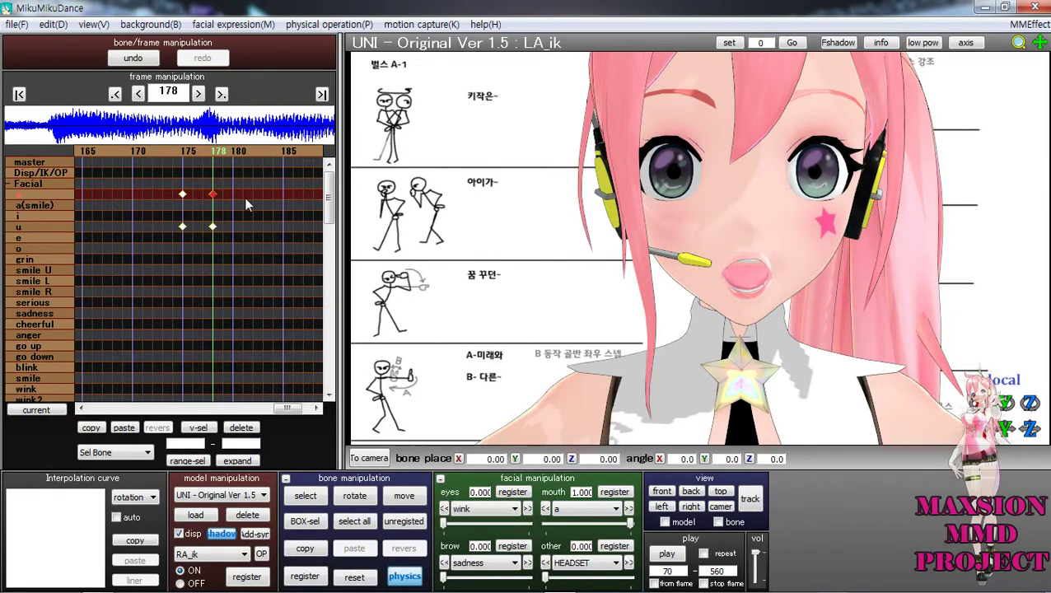
drag(242, 178, 220, 245)
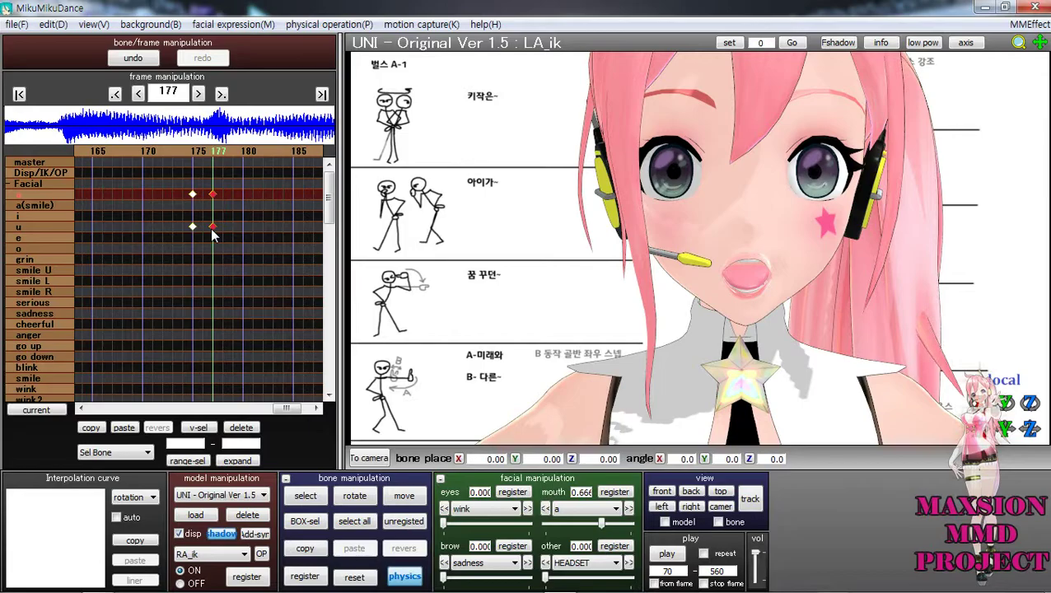
Select the "a" and "u" keyframes on frame 175 and move them to frame 174.
key(Left)
key(Left)
key(Left)
click(223, 227)
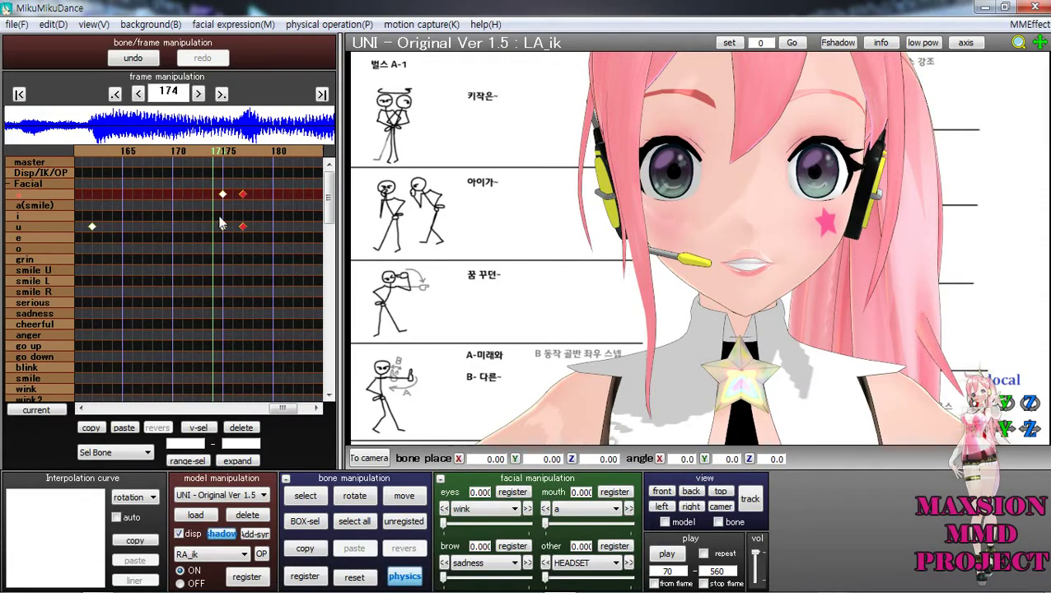
key(Right)
key(Right)
key(Right)
key(Right)
key(Right)
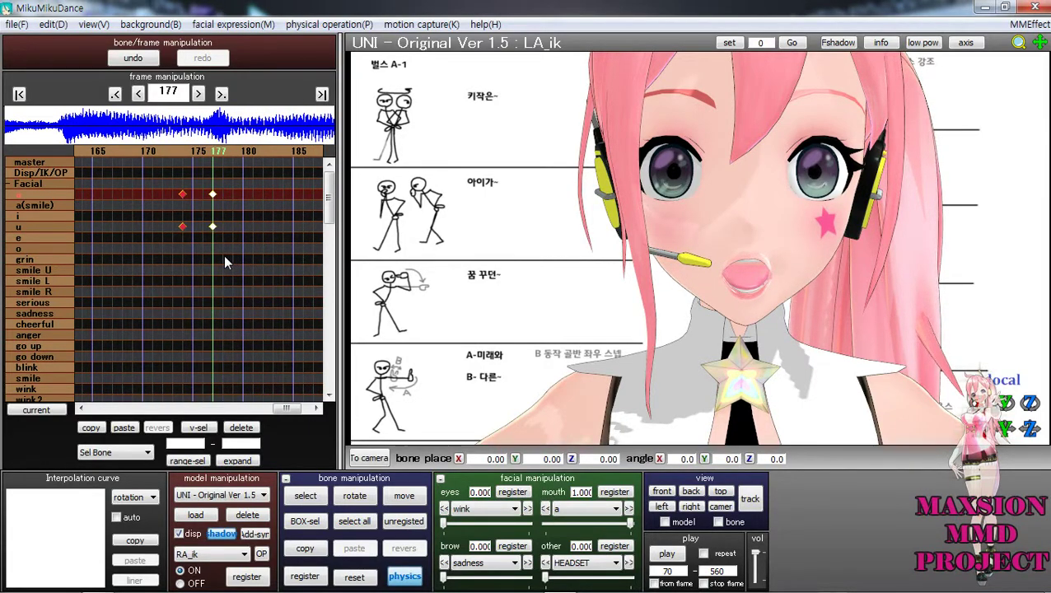
key(Right)
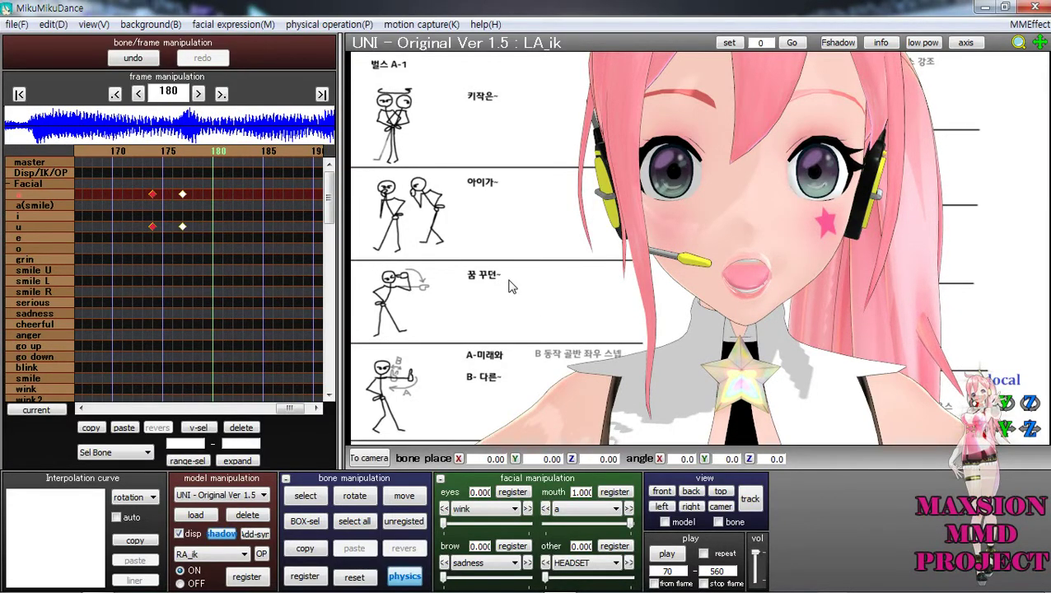
Register the "i" mouth morph at 0 on frame 177.
click(31, 218)
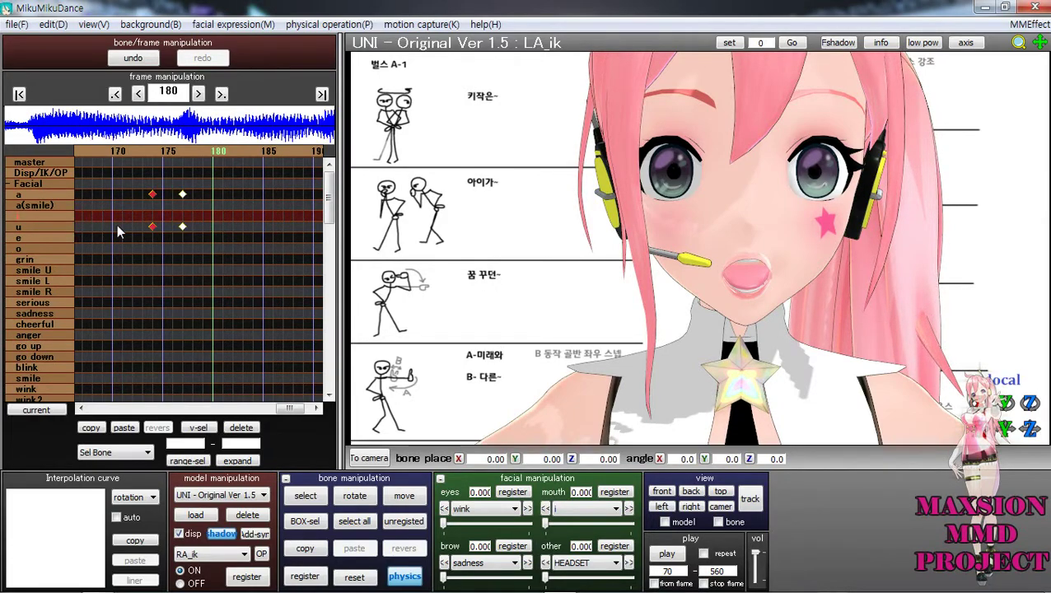
key(Left)
key(Left)
key(Left)
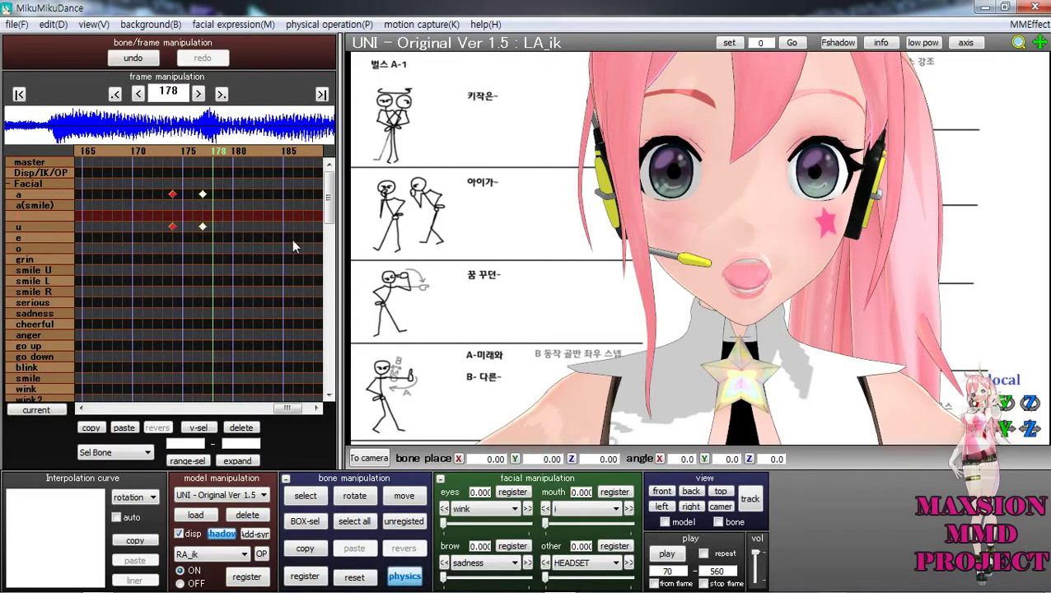
click(614, 492)
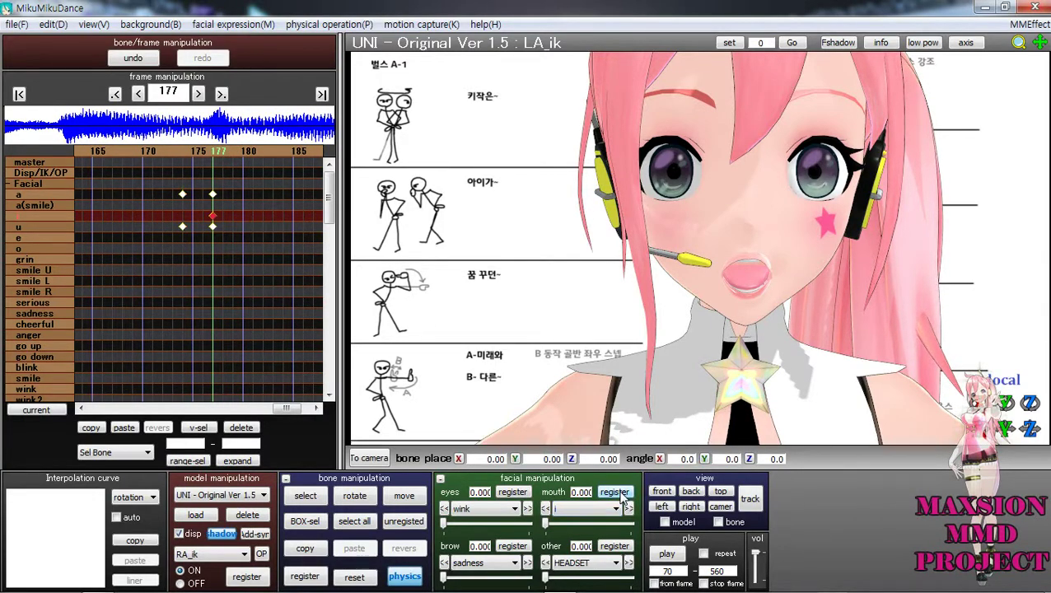
On frame 180, register "a" at 0 and "i" at 1.000.
key(Right)
key(Right)
key(Right)
click(32, 196)
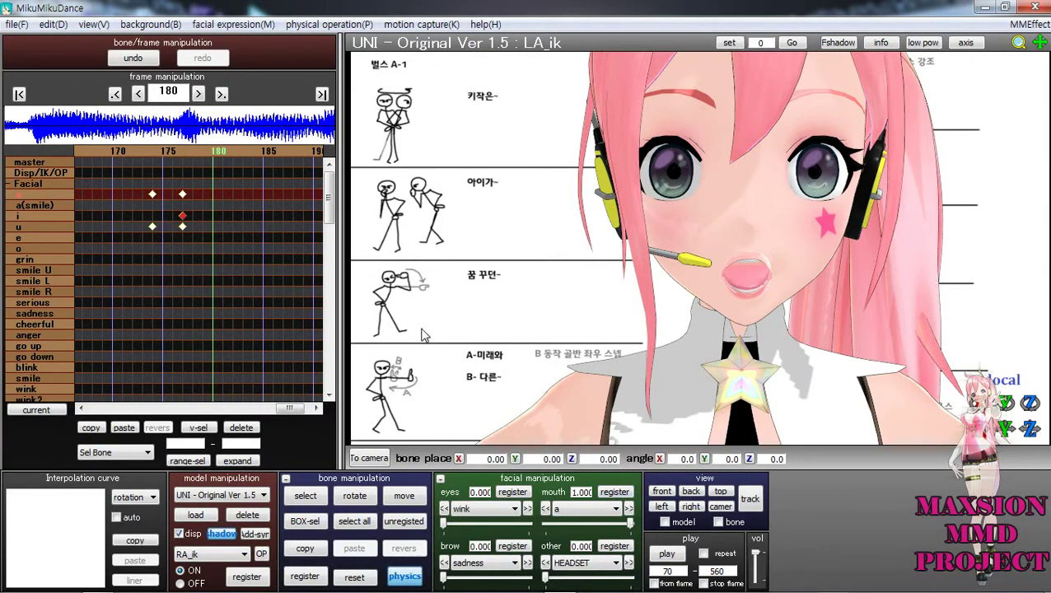
drag(631, 527, 546, 526)
click(614, 493)
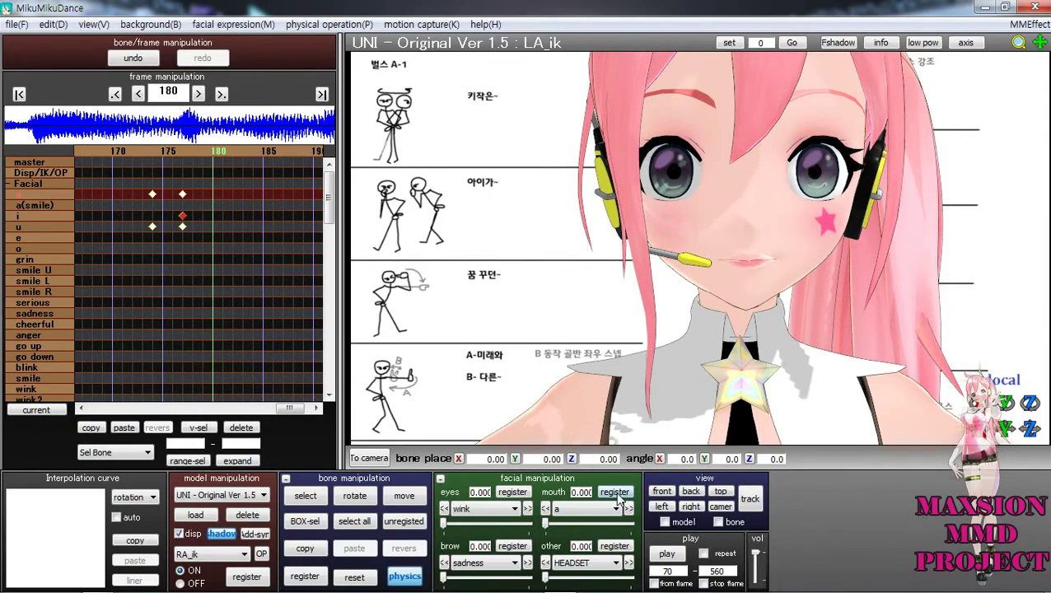
click(33, 216)
drag(546, 526, 707, 521)
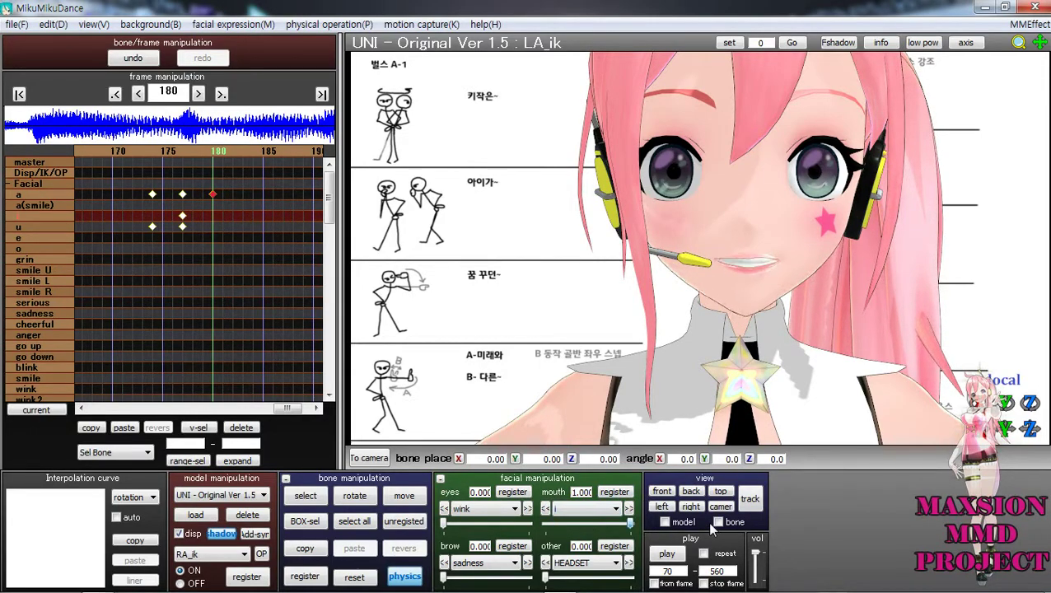
click(614, 492)
Scrub back and forth across the "a", "u" and "i" keyframes up to frame 184 to examine the mouth transitions against the audio.
key(Left)
key(Left)
key(Left)
key(Right)
key(Right)
key(Right)
key(Right)
key(Right)
key(Right)
key(Right)
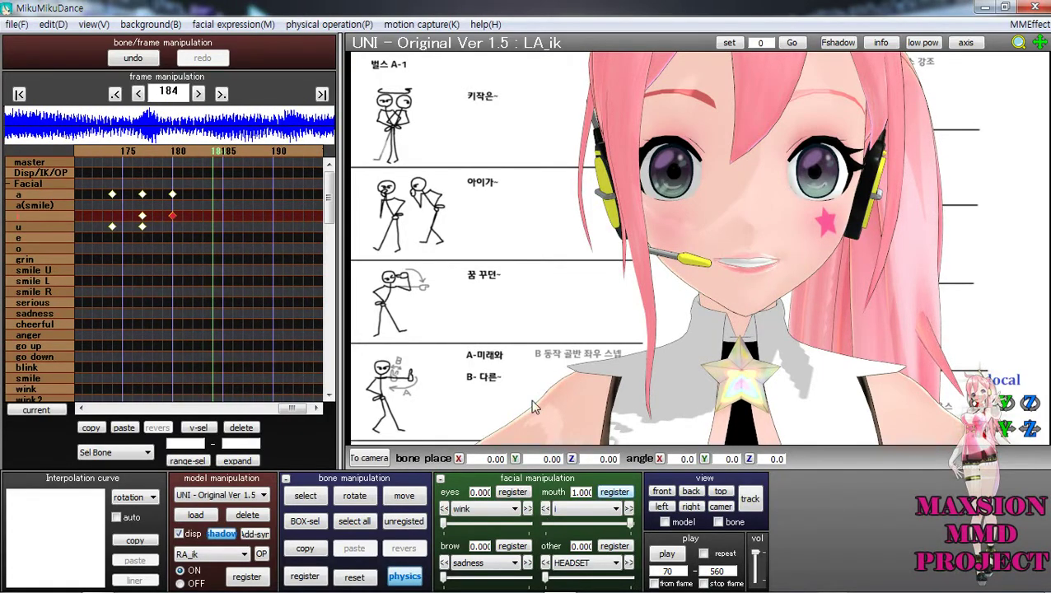
key(Left)
key(Left)
key(Left)
key(Left)
key(Left)
key(Left)
key(Left)
key(Left)
key(Left)
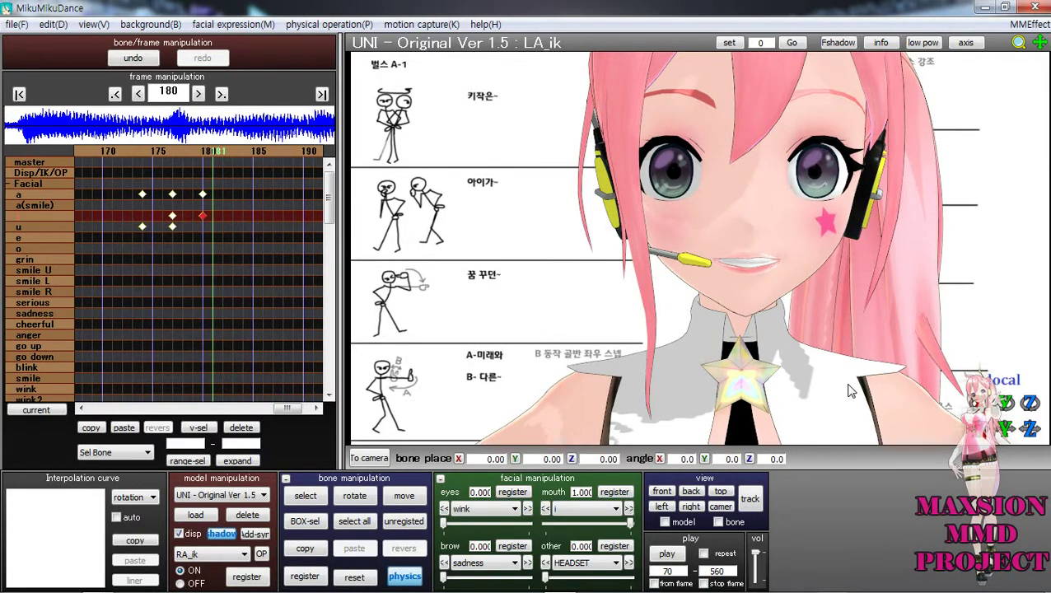
key(Right)
key(Right)
key(Right)
key(Right)
key(Right)
key(Right)
key(Right)
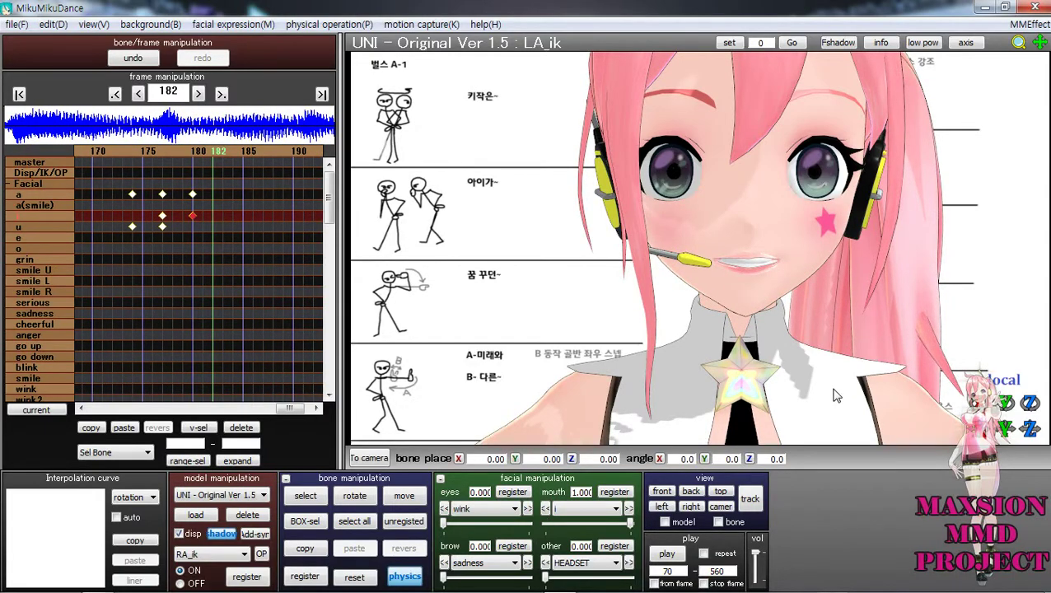
key(Right)
key(Left)
key(Left)
key(Left)
key(Left)
key(Left)
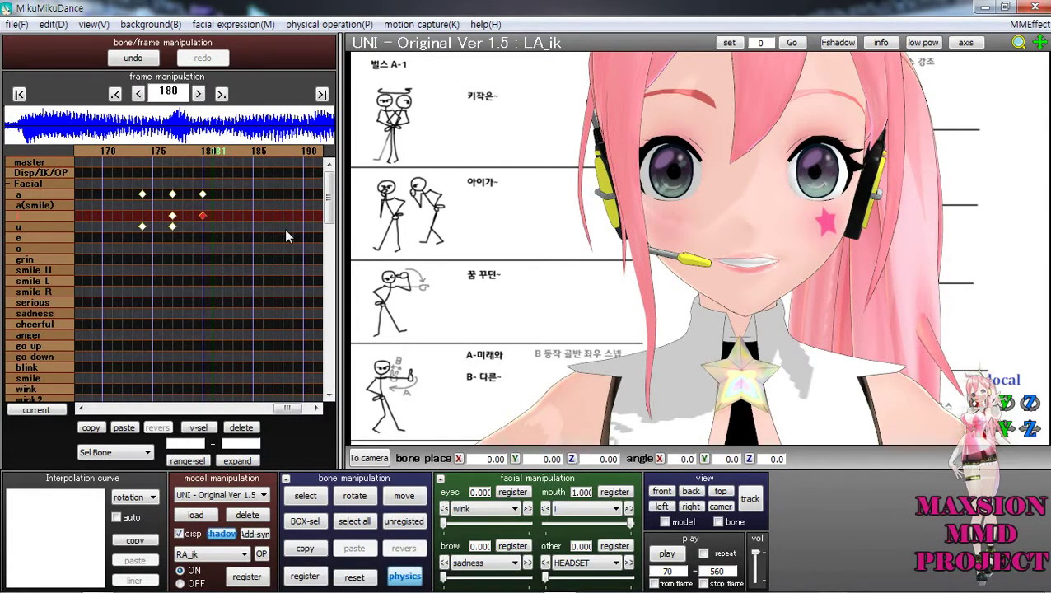
Select all "a", "i" and "u" keyframes on frames 174, 177 and 180 and move them one frame earlier.
drag(247, 179, 188, 227)
key(Left)
key(Left)
key(Left)
key(Left)
key(Left)
key(Left)
key(Left)
key(Left)
key(Right)
key(Right)
key(Right)
key(Right)
key(Right)
key(Right)
key(Right)
key(Right)
key(Right)
key(Right)
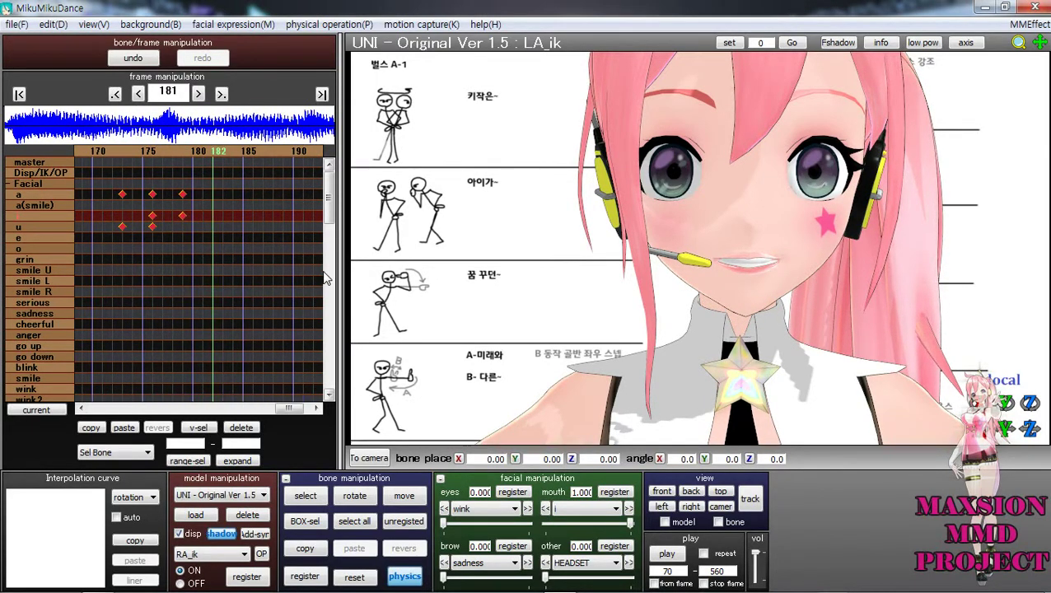
On frame 181, register "i" at 0.
key(Right)
drag(630, 524, 445, 521)
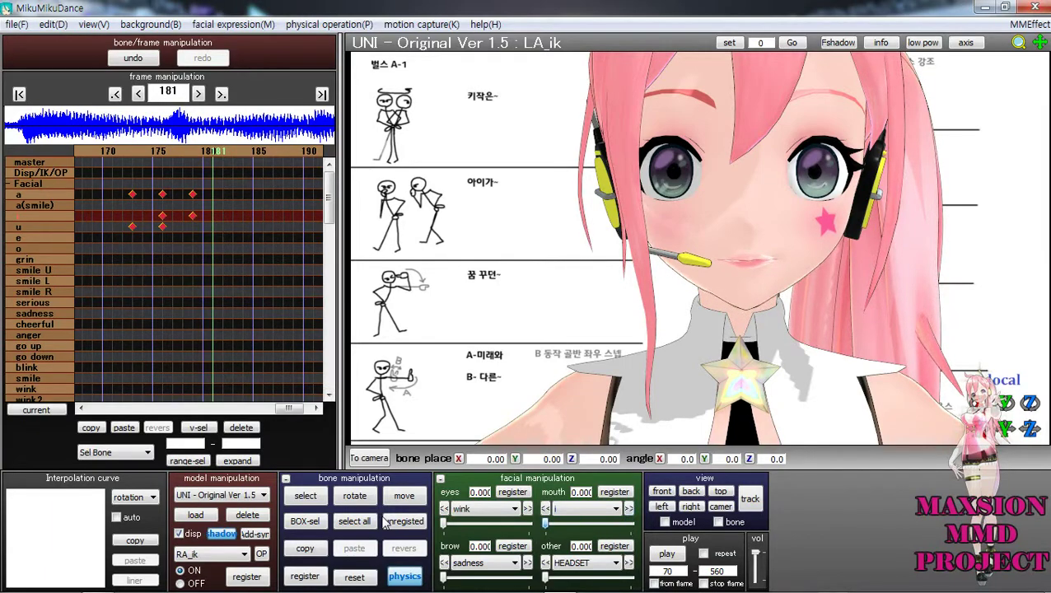
click(613, 493)
On frame 184, register "i" at 1.000.
key(Right)
key(Right)
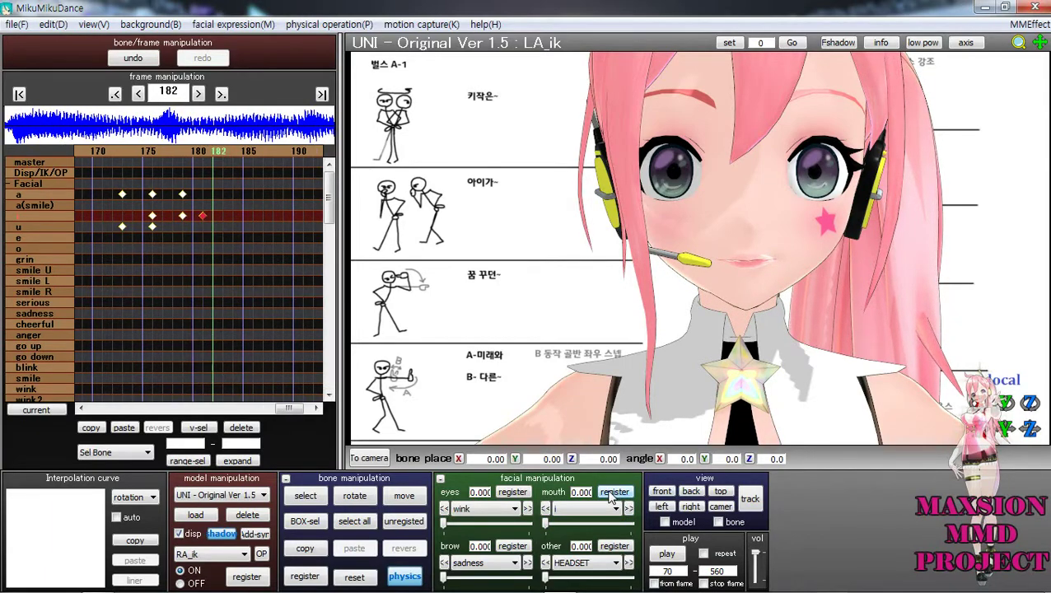
key(Right)
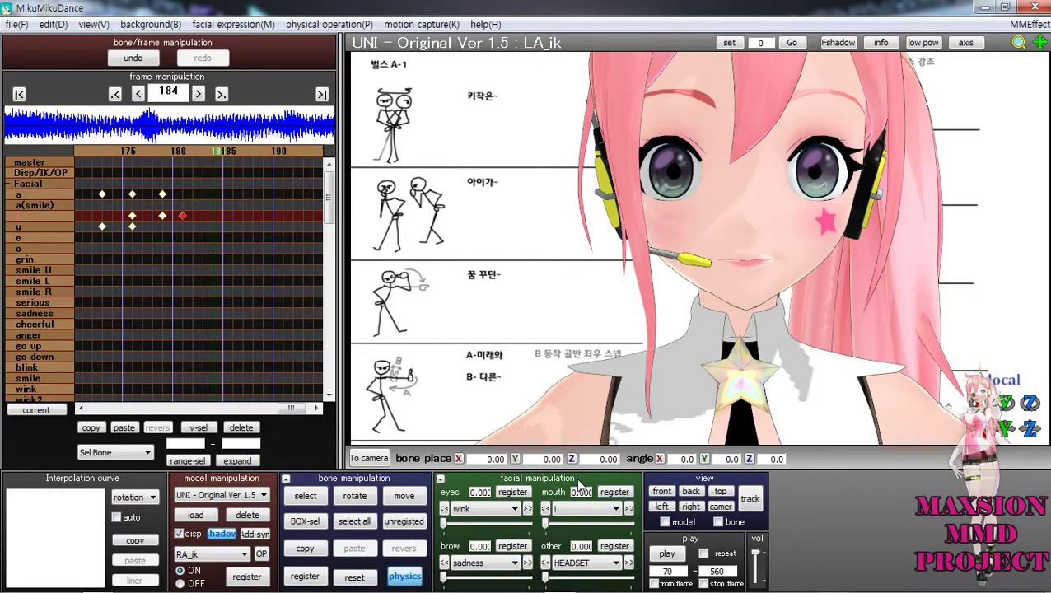
drag(544, 524, 630, 524)
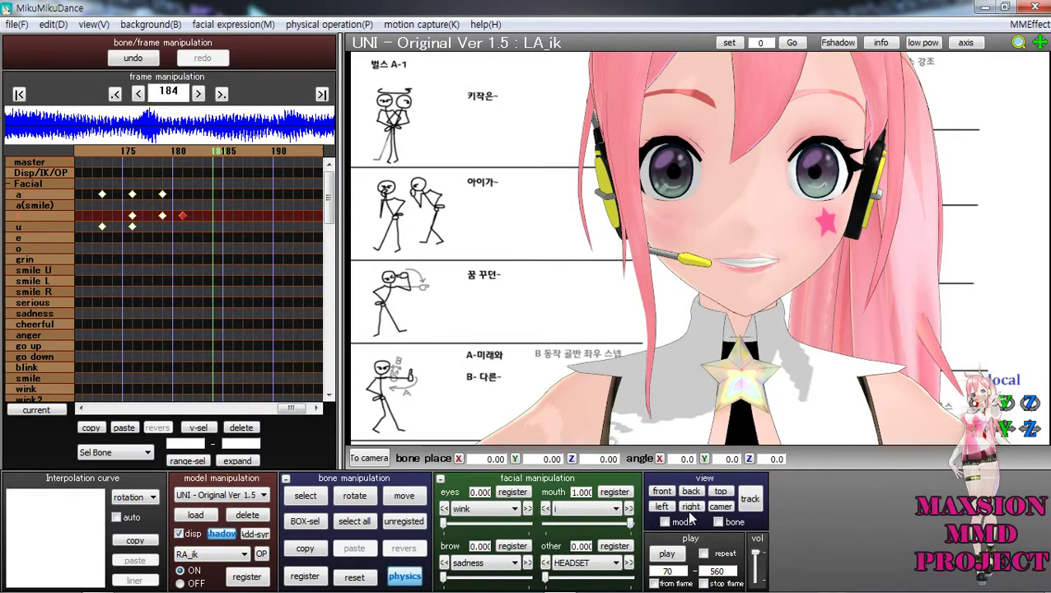
click(616, 492)
Scrub back to frame 174 and forward to frame 191 to examine the "a", "u" and "i" lip-sync passage.
key(Left)
key(Left)
key(Left)
key(Left)
key(Left)
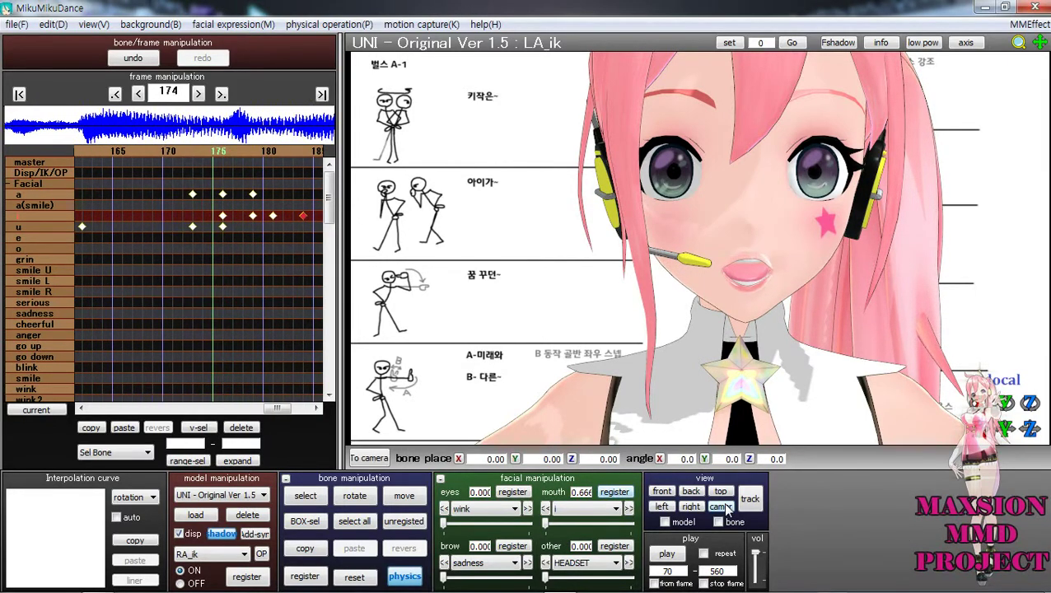
key(Right)
key(Right)
key(Right)
key(Right)
key(Right)
key(Right)
key(Right)
key(Right)
key(Right)
key(Right)
key(Right)
key(Right)
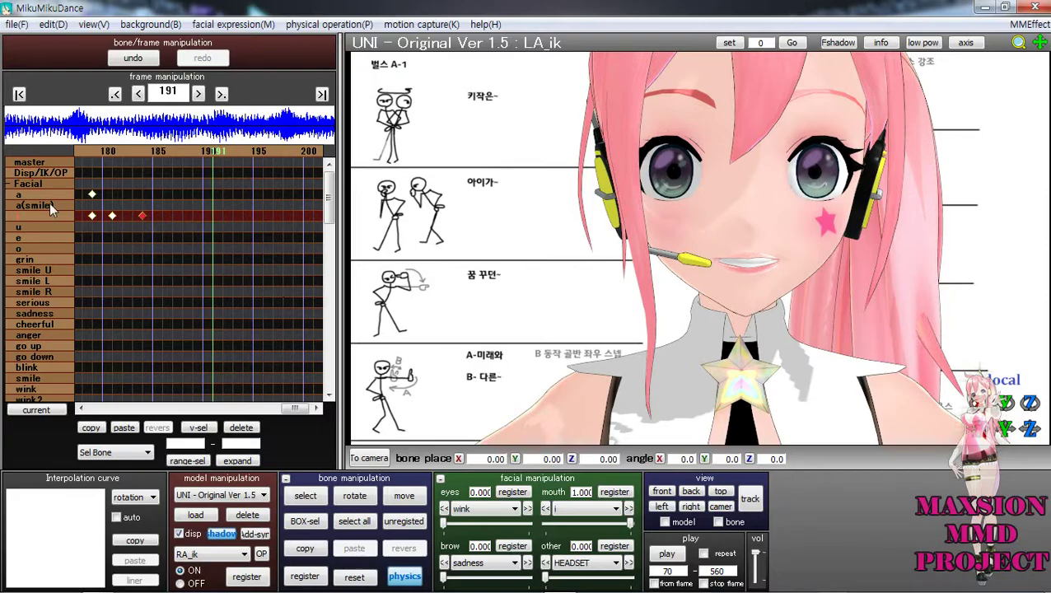
On frame 188, register "e" at 0 and "i" at 1.000.
click(26, 239)
key(Left)
key(Left)
key(Left)
click(614, 492)
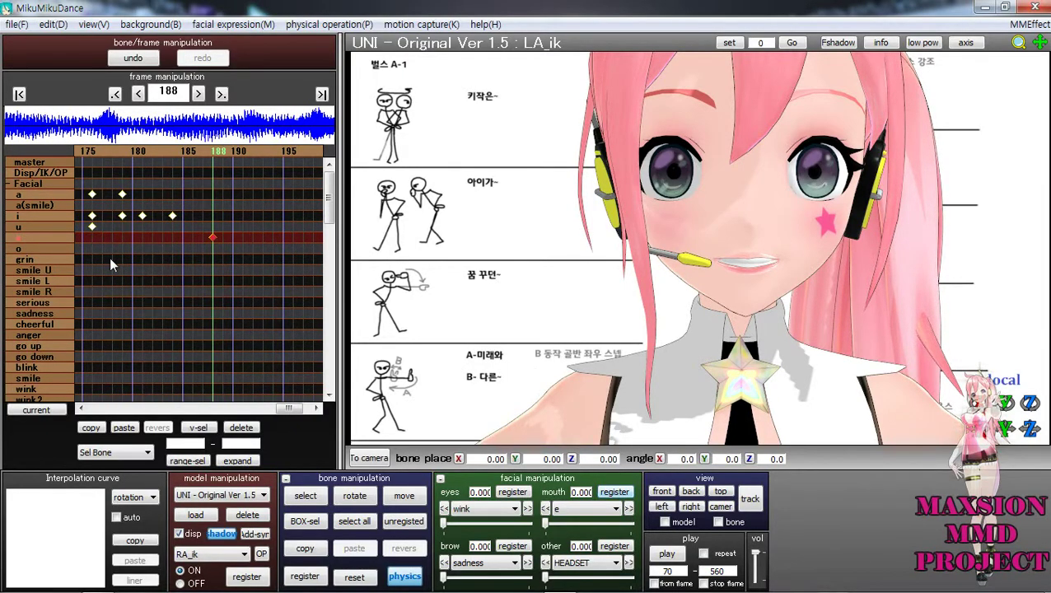
click(53, 216)
click(614, 492)
On frame 191, register "i" at 0 and "e" at 1.000.
key(Right)
key(Right)
key(Right)
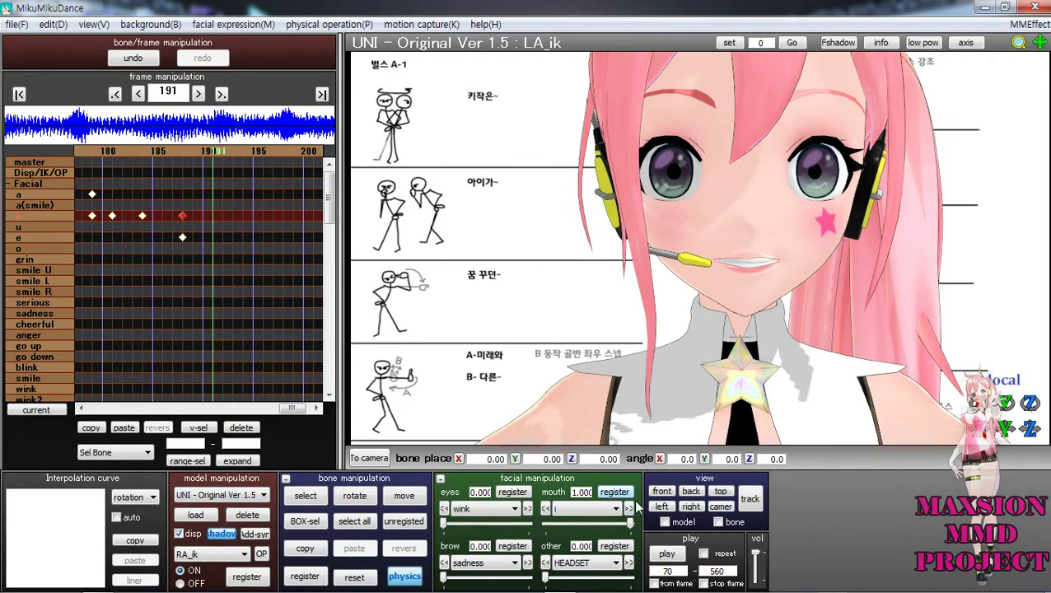
drag(630, 523, 502, 523)
click(614, 493)
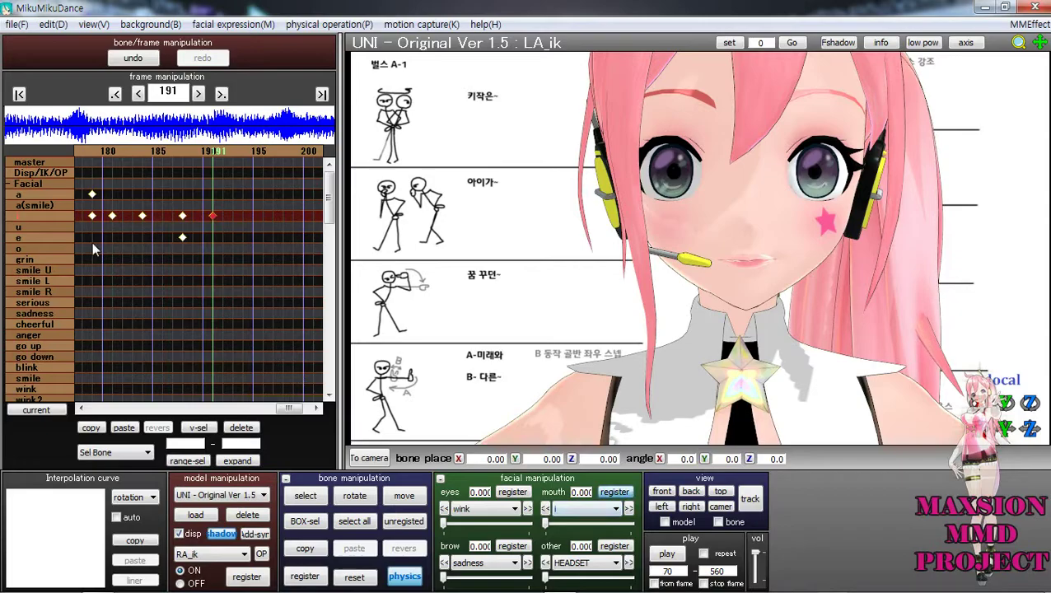
click(47, 235)
drag(547, 524, 630, 524)
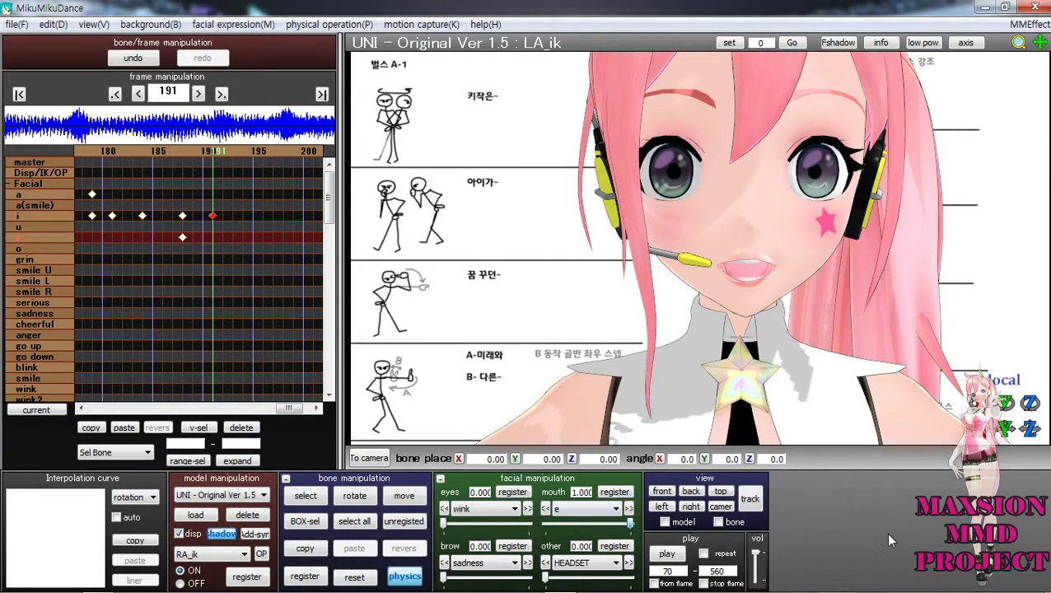
click(614, 492)
Scrub back through the "i" and "e" keyframes and forward to frame 195 to examine the mouth movement against the waveform.
key(Left)
key(Left)
key(Left)
key(Left)
key(Left)
key(Left)
key(Left)
key(Left)
key(Left)
key(Left)
key(Left)
key(Left)
key(Left)
key(Left)
key(Left)
key(Left)
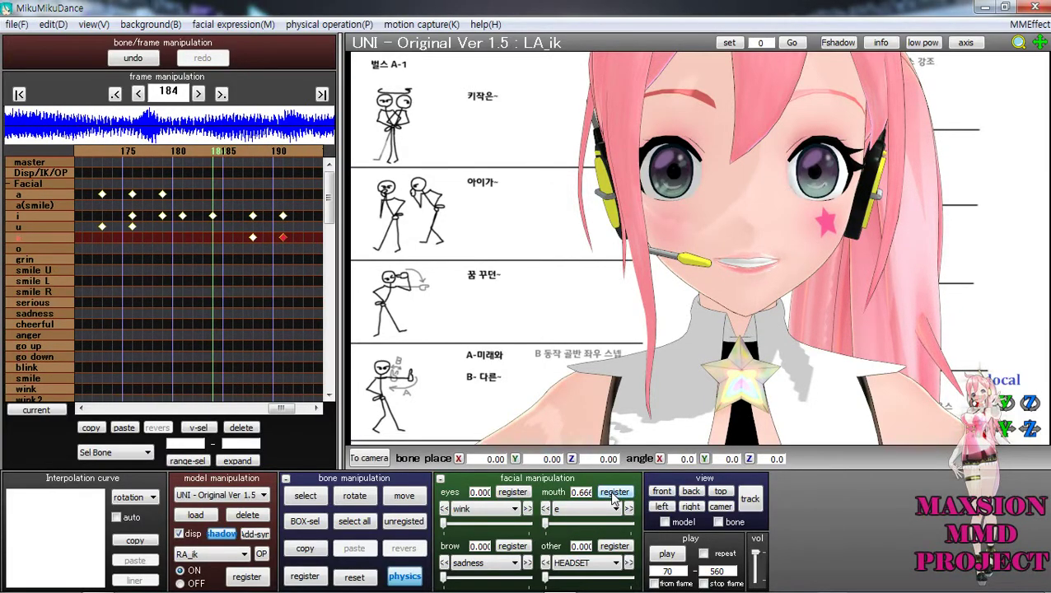
key(Right)
key(Right)
key(Right)
key(Right)
key(Right)
key(Right)
key(Right)
key(Right)
key(Right)
key(Right)
key(Right)
key(Right)
key(Right)
key(Right)
key(Right)
key(Right)
key(Right)
key(Right)
key(Right)
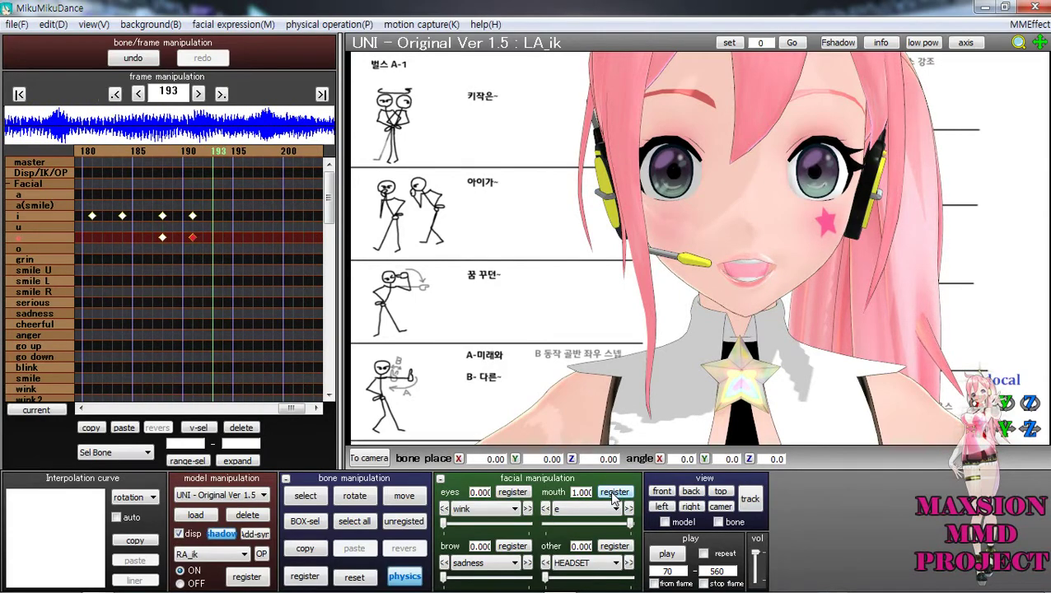
key(Right)
key(Right)
key(Right)
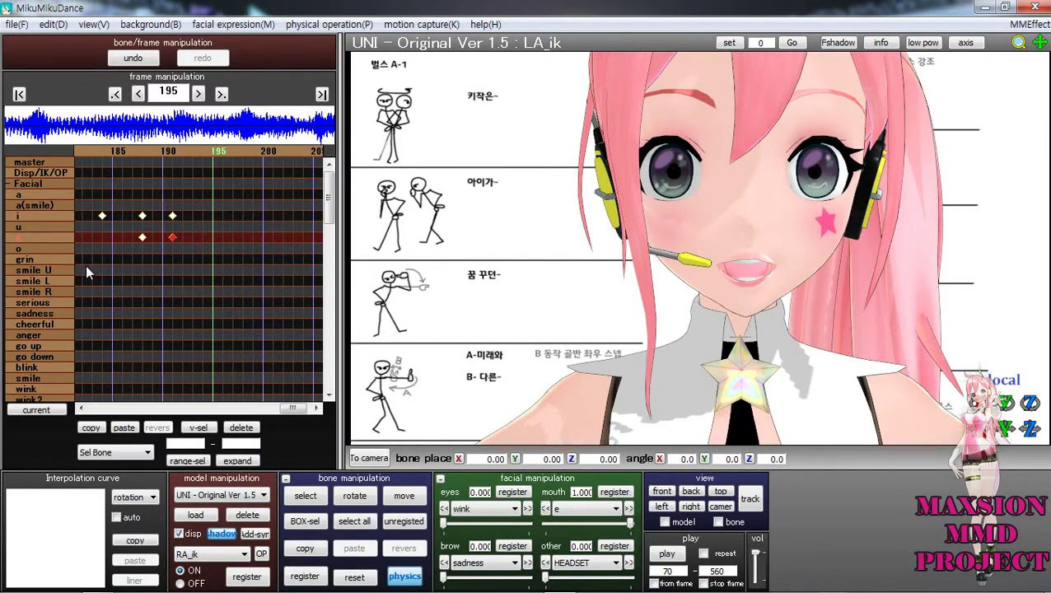
Register "e" at 1.000 on frame 194 and at 0 on frame 197.
click(46, 248)
click(42, 239)
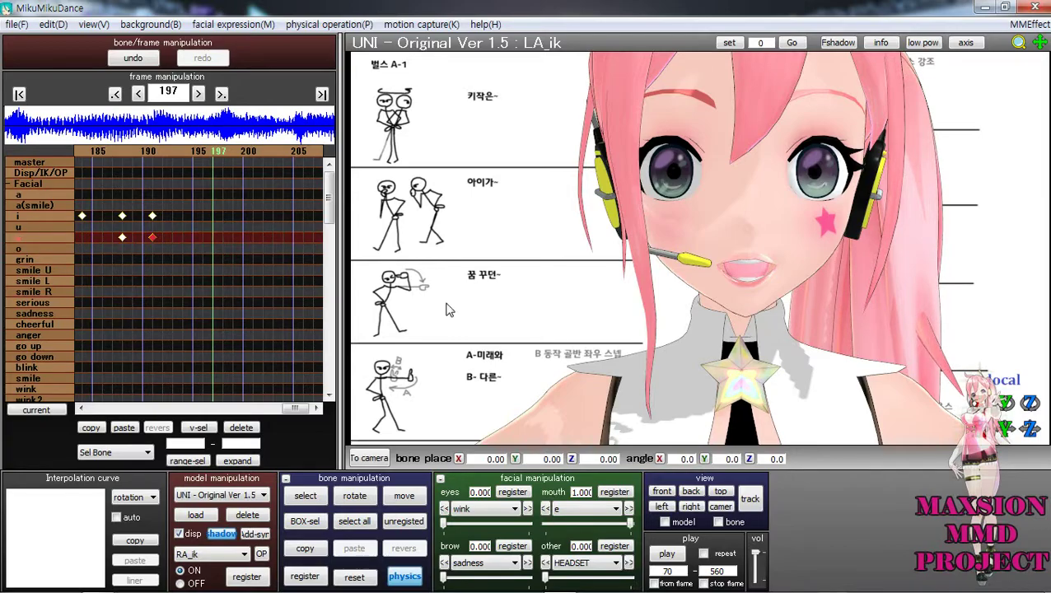
key(Left)
key(Left)
key(Left)
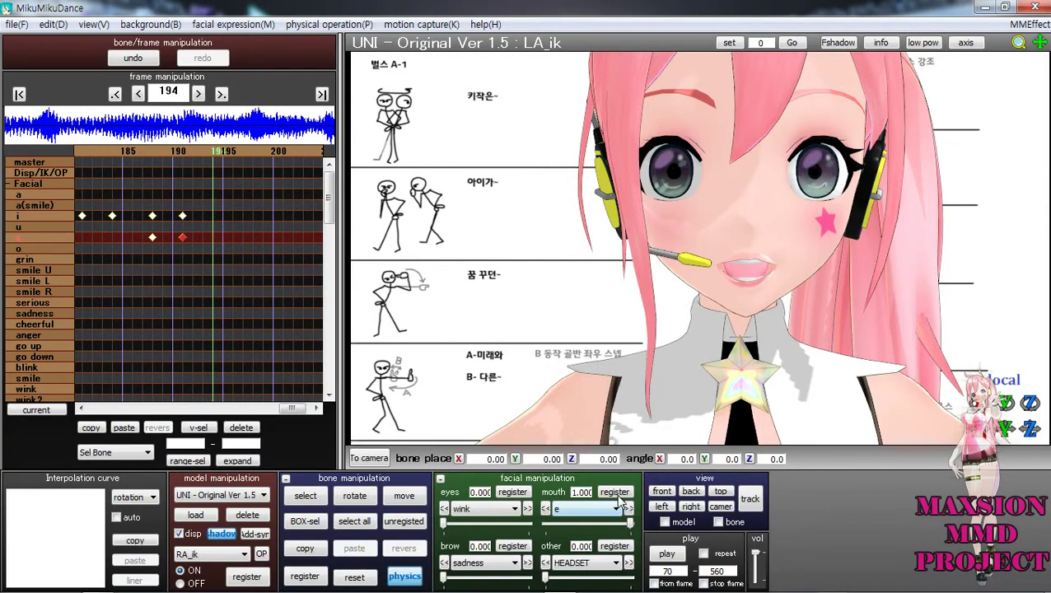
key(Right)
key(Right)
key(Right)
click(613, 495)
Preview "o" at full strength on frame 194 and register it at 0 there.
click(35, 250)
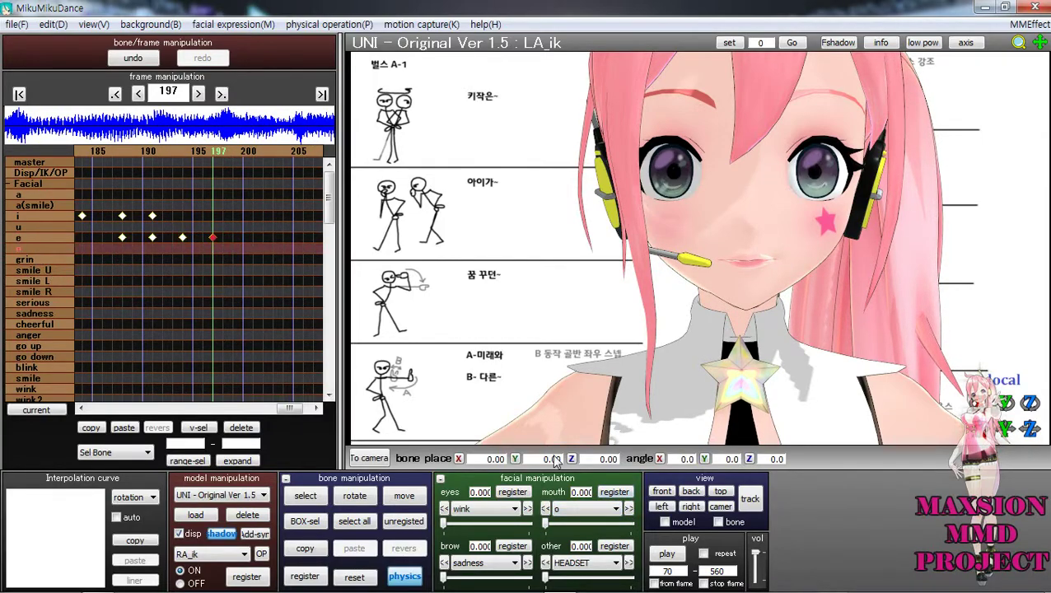
key(Left)
key(Left)
key(Left)
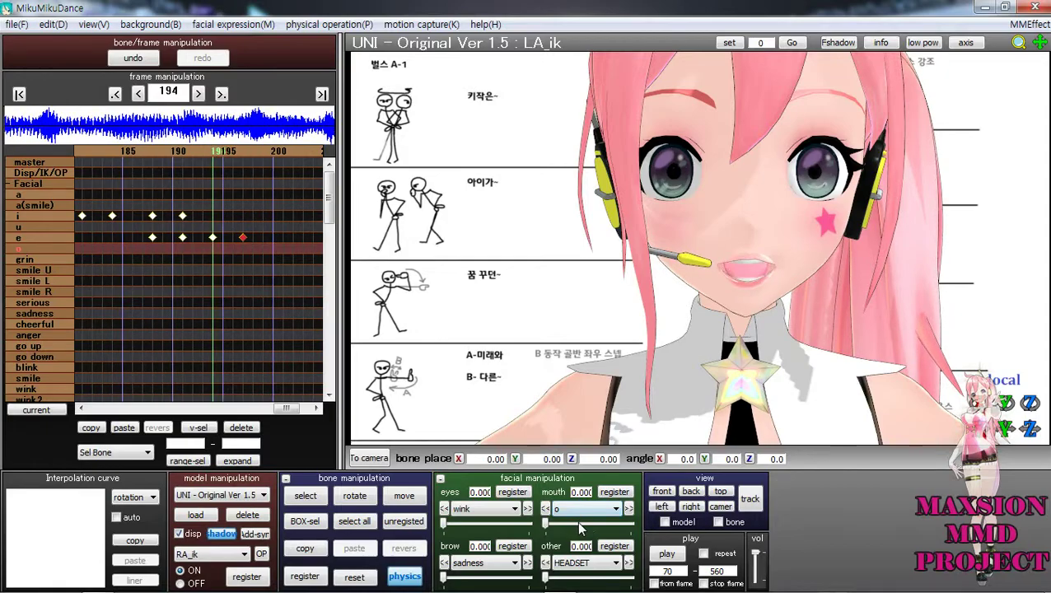
drag(546, 525, 651, 531)
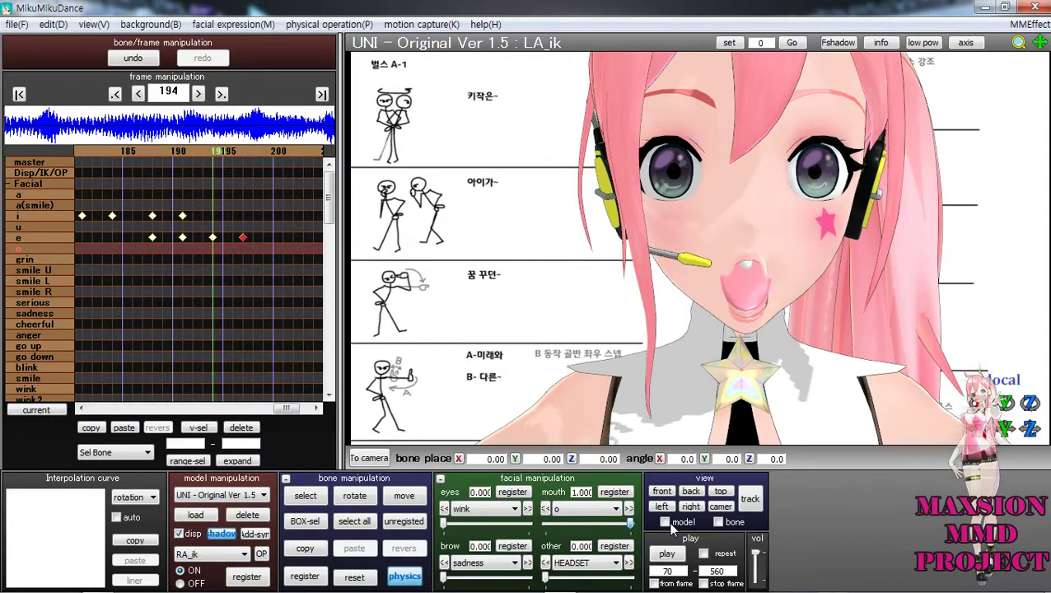
click(614, 492)
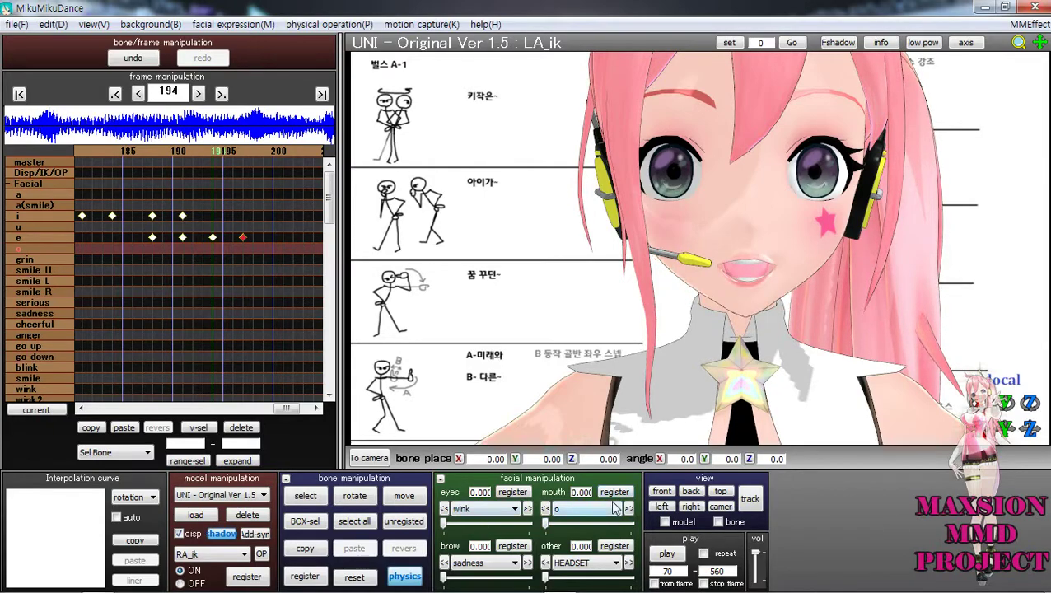
Try "o" at 0.680 and at full strength on frame 197, and delete the "o" keyframe on frame 194.
key(Right)
key(Right)
key(Right)
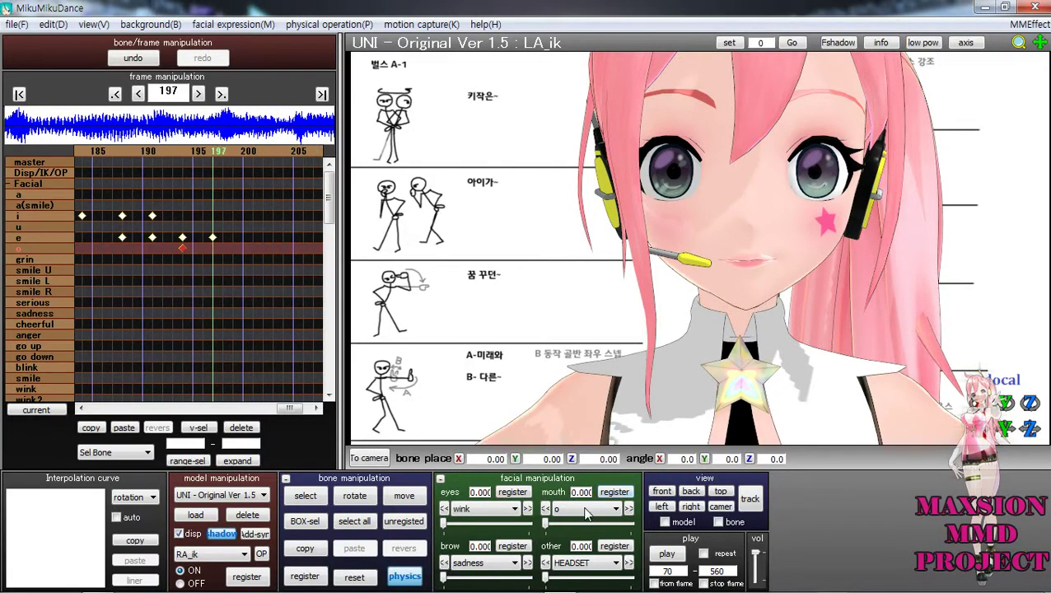
drag(545, 526, 606, 534)
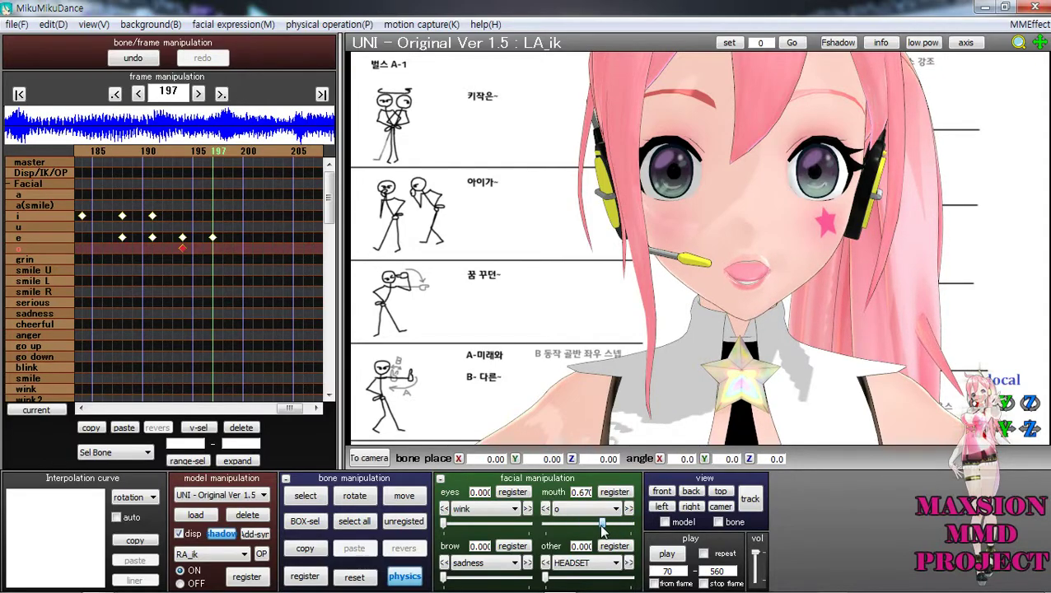
drag(606, 534, 603, 534)
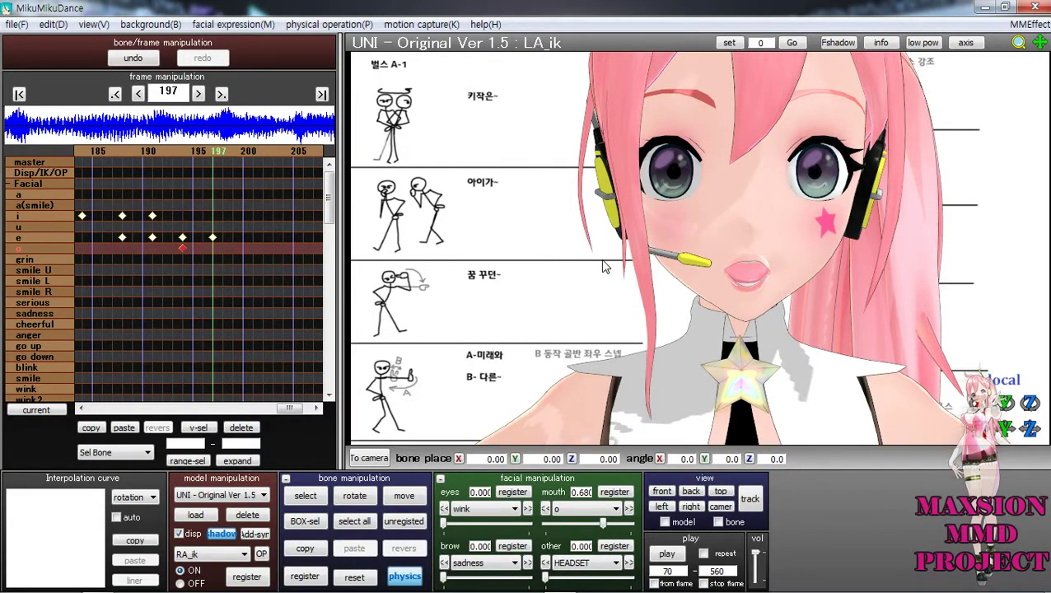
click(47, 228)
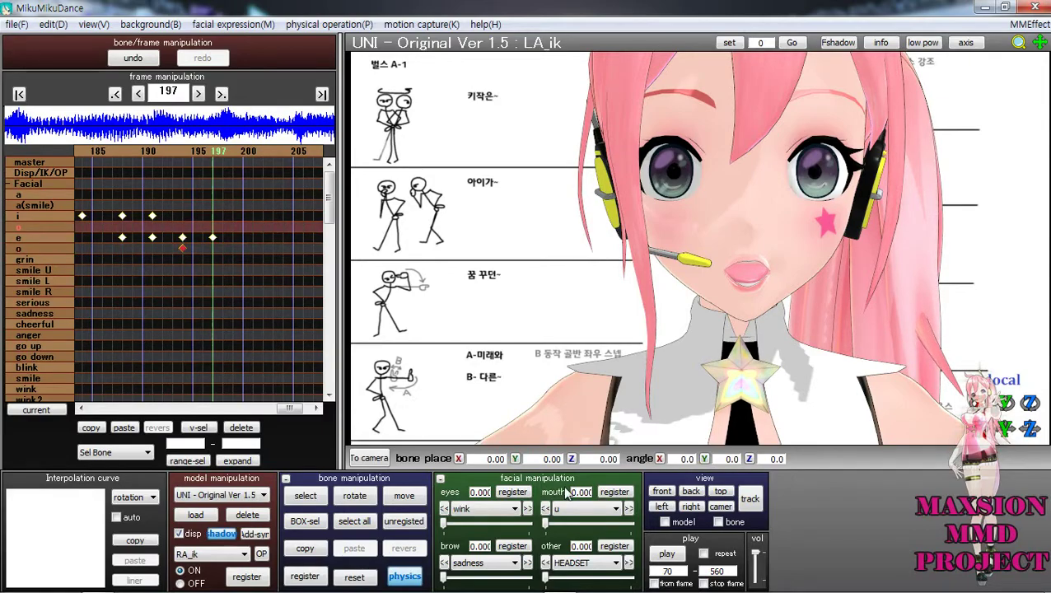
mouse_move(545, 522)
mouse_down()
mouse_move(566, 522)
mouse_move(546, 524)
mouse_up()
click(31, 246)
click(34, 235)
drag(545, 524, 489, 524)
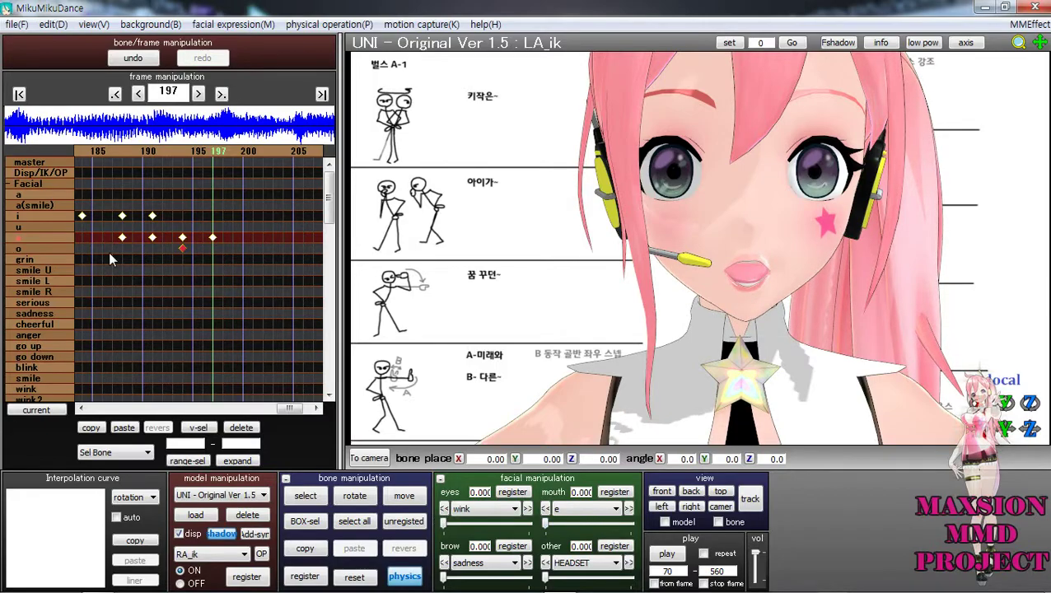
click(35, 251)
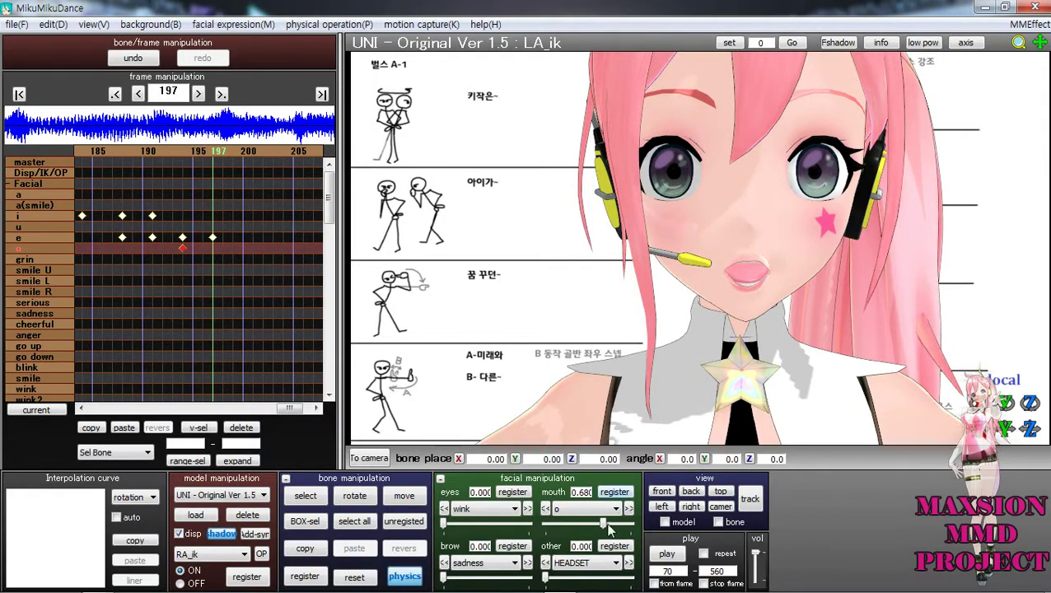
drag(610, 527, 648, 528)
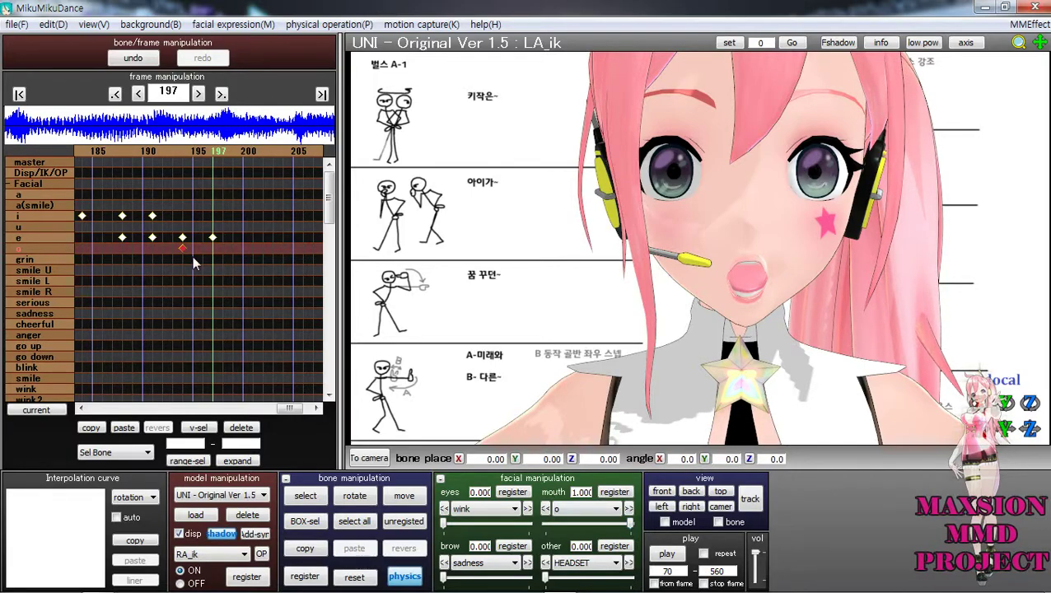
key(Delete)
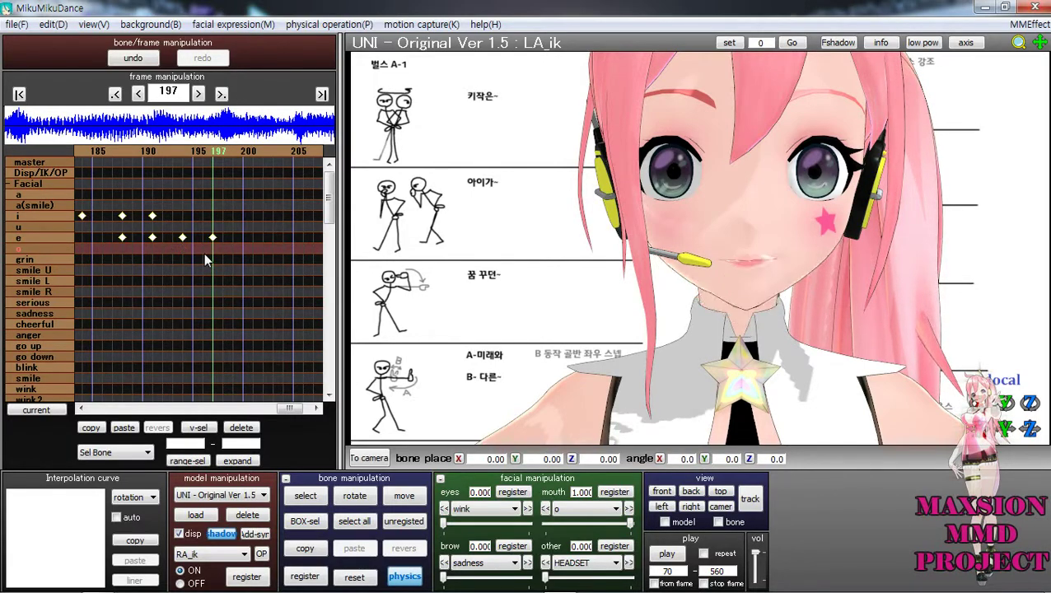
Register "u" at 0 on frame 195 and at 1.000 on frame 197.
key(Left)
key(Left)
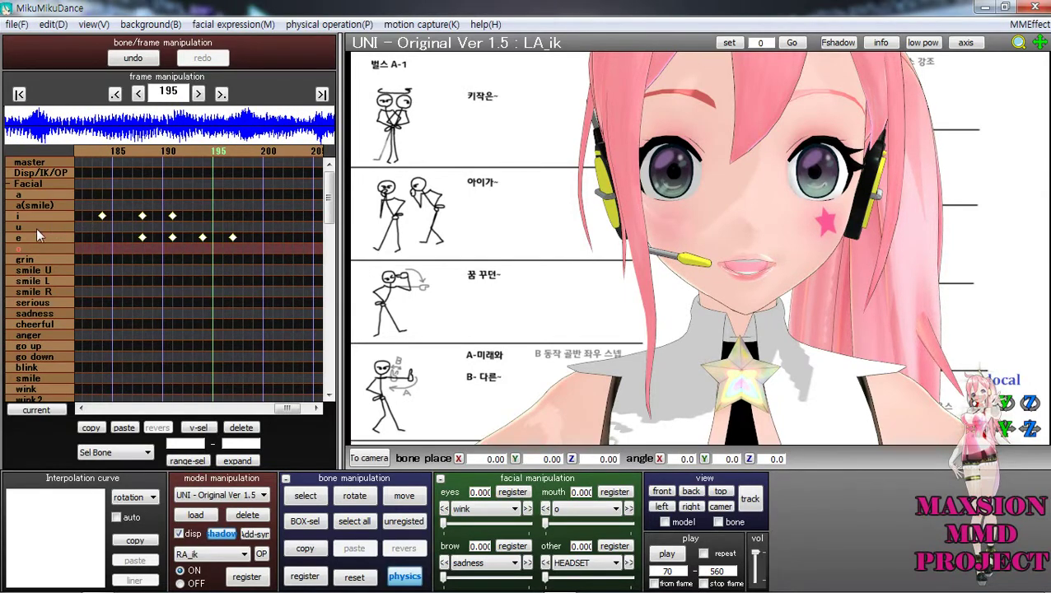
click(32, 229)
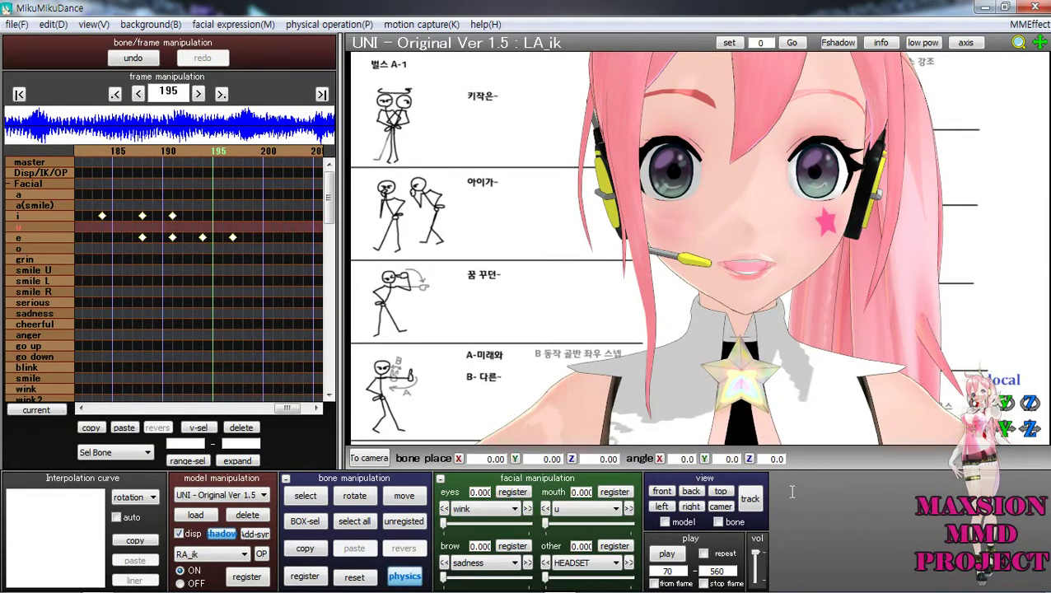
click(615, 492)
key(Right)
key(Right)
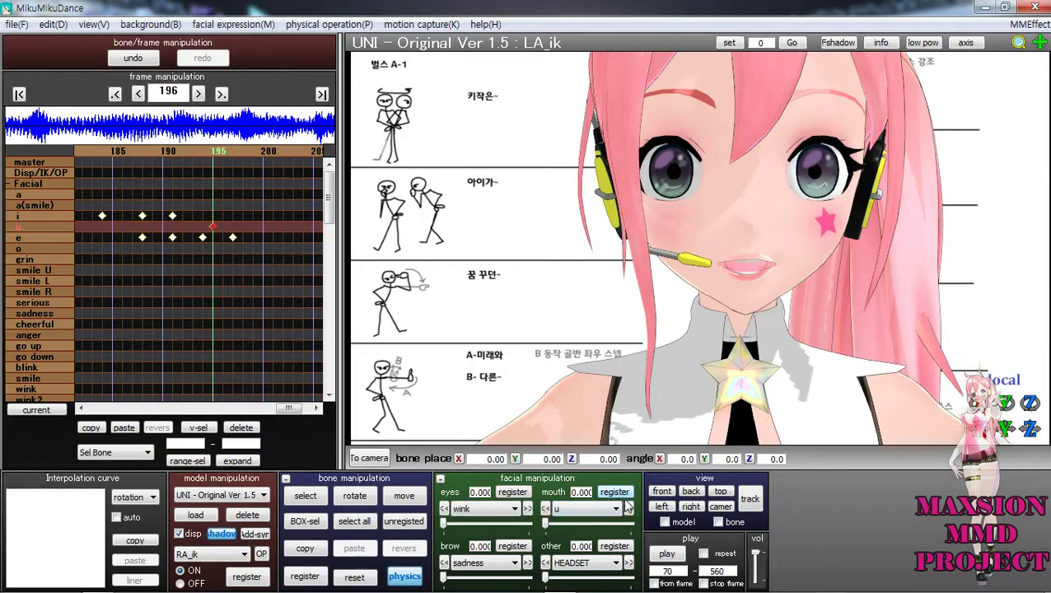
drag(546, 525, 659, 529)
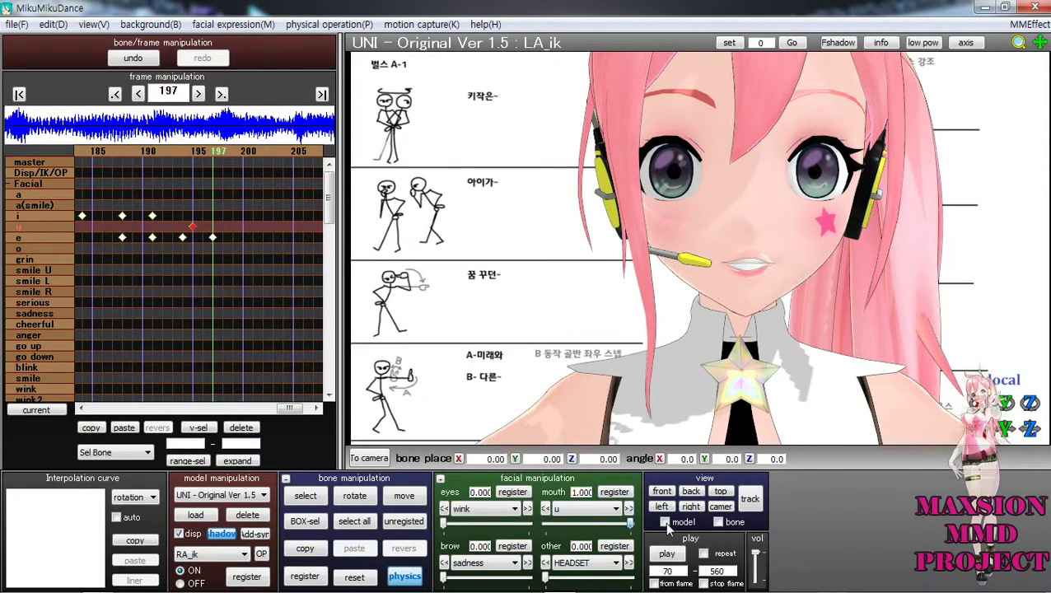
click(615, 492)
Register "a" at 0 on frame 197 and at 1.000 on frame 199.
key(Right)
key(Right)
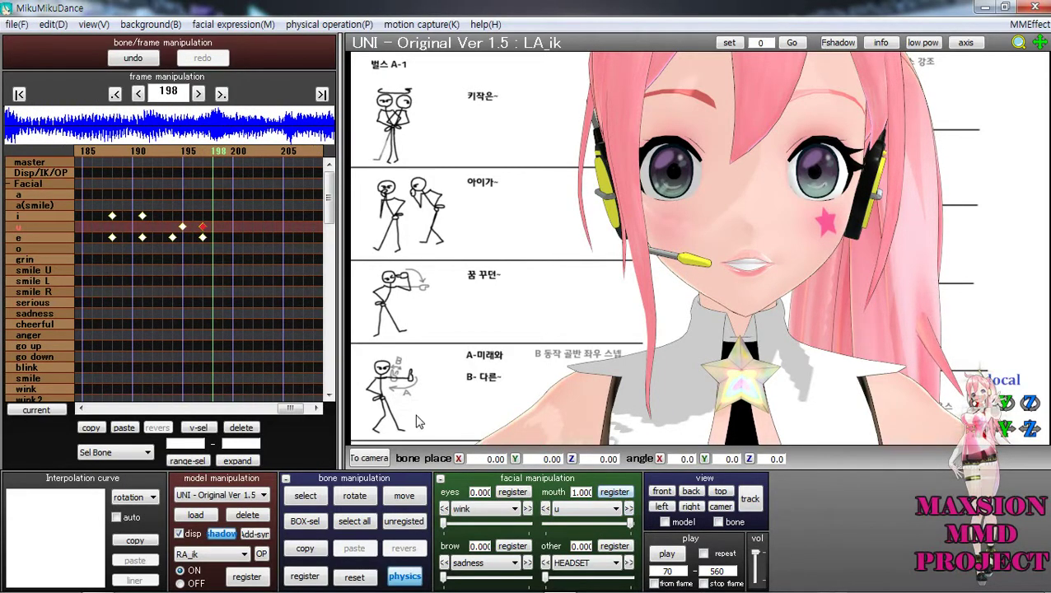
click(40, 194)
key(Left)
key(Left)
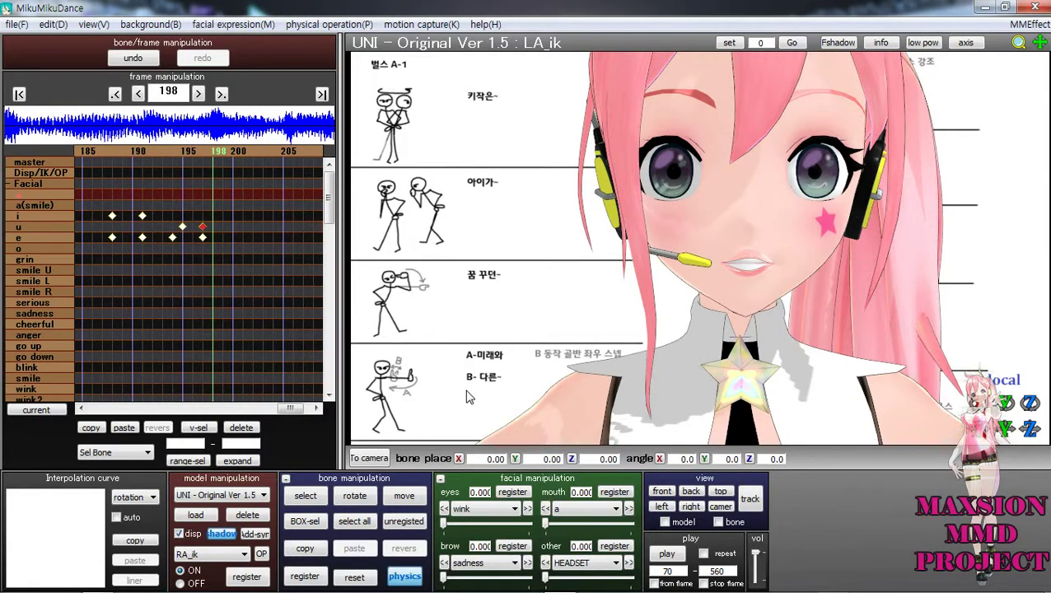
click(614, 491)
key(Right)
key(Right)
drag(548, 528, 633, 525)
click(615, 492)
Register "u" at 0 on frame 199.
click(23, 233)
click(23, 226)
drag(631, 524, 544, 524)
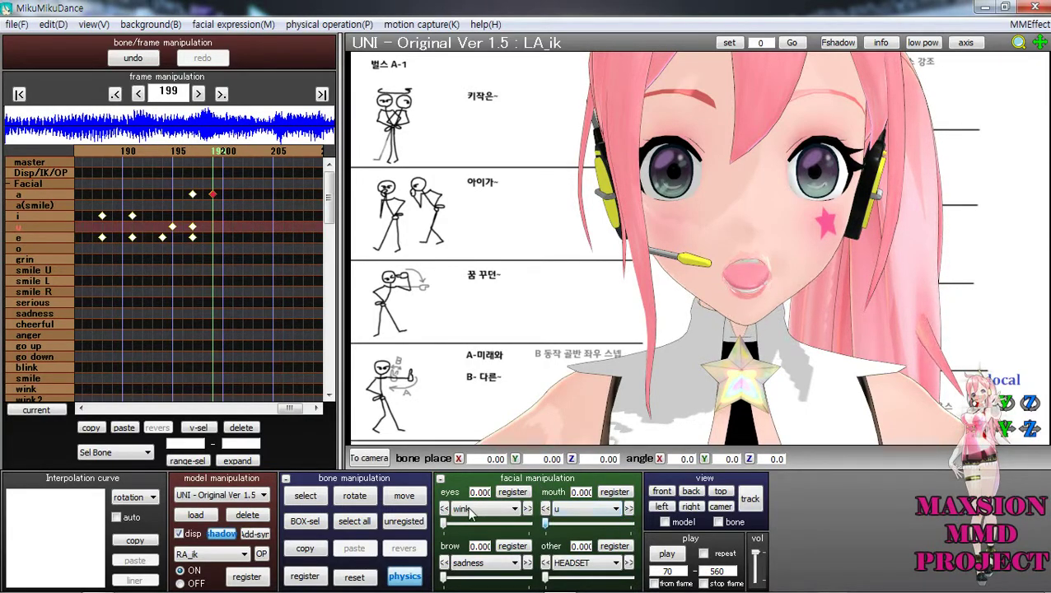
click(614, 492)
Scrub back and forth between frames 193 and 201 to examine the transition from "e" through "u" to "a".
key(Left)
key(Left)
key(Left)
key(Left)
key(Left)
key(Left)
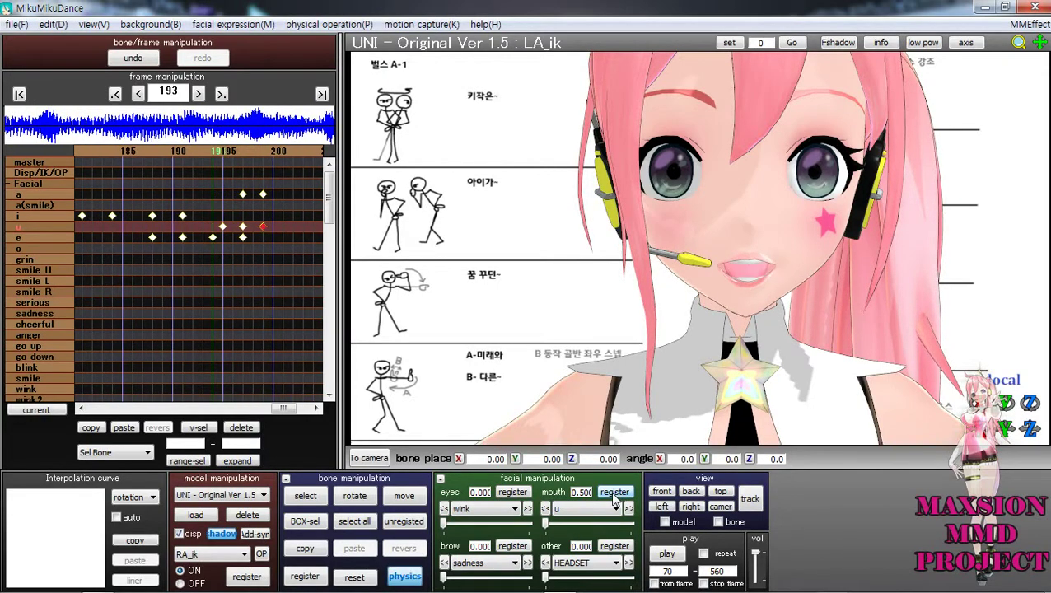
key(Right)
key(Right)
key(Right)
key(Right)
key(Right)
key(Right)
key(Right)
key(Right)
key(Left)
key(Left)
key(Left)
key(Left)
key(Left)
key(Left)
key(Right)
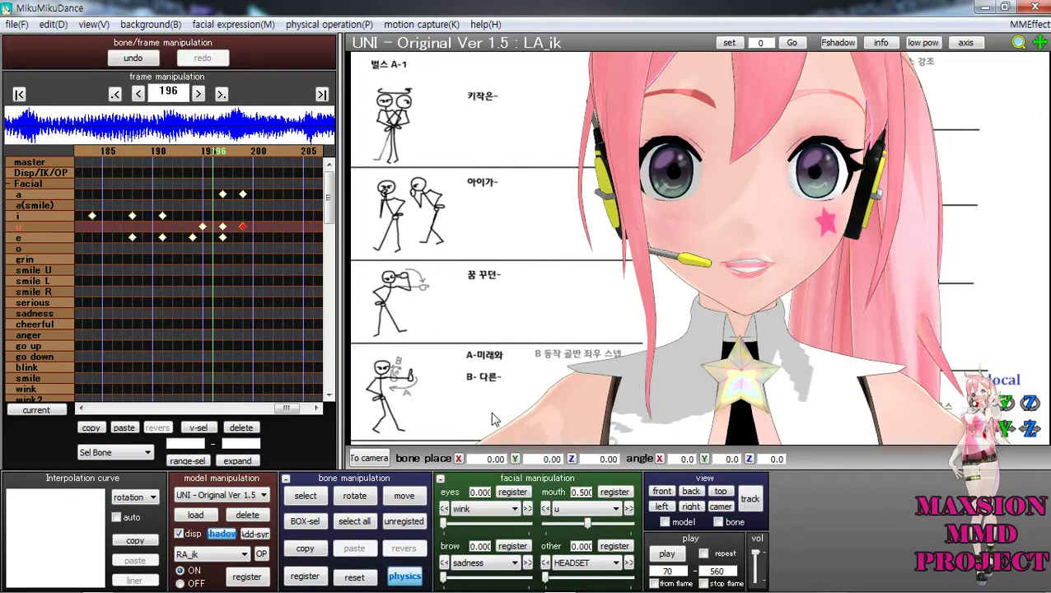
Move the "e", "u" and "a" keyframes on frames 194 to 197 one frame earlier.
drag(223, 182, 211, 238)
key(Left)
key(Left)
key(Left)
key(Left)
key(Left)
key(Left)
key(Left)
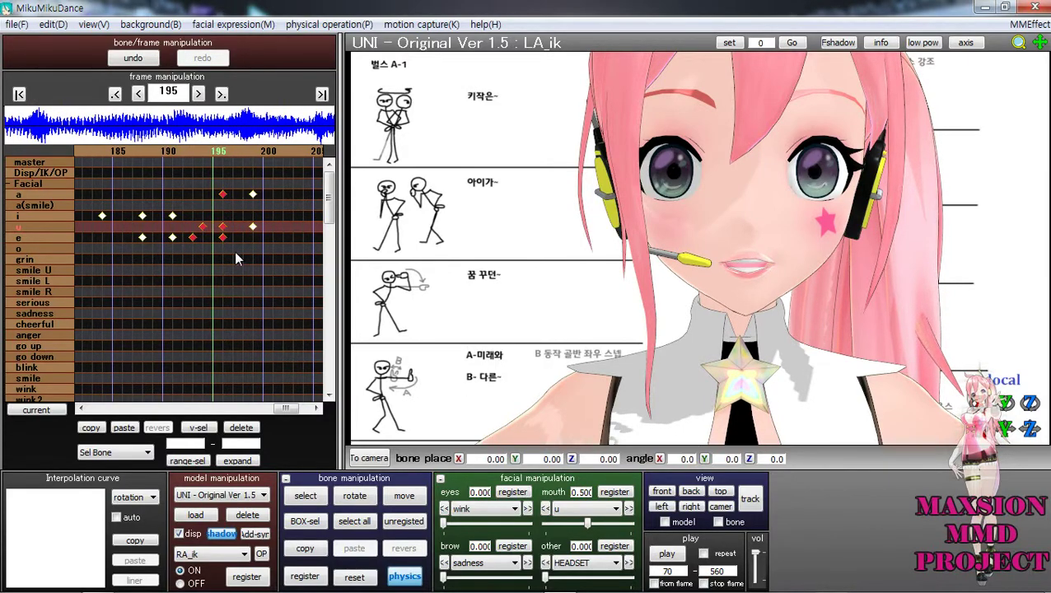
Scrub through the shifted keyframes up to frame 200 to examine the mouth timing against the waveform.
key(Right)
key(Right)
key(Right)
key(Right)
key(Right)
key(Right)
key(Right)
key(Left)
key(Left)
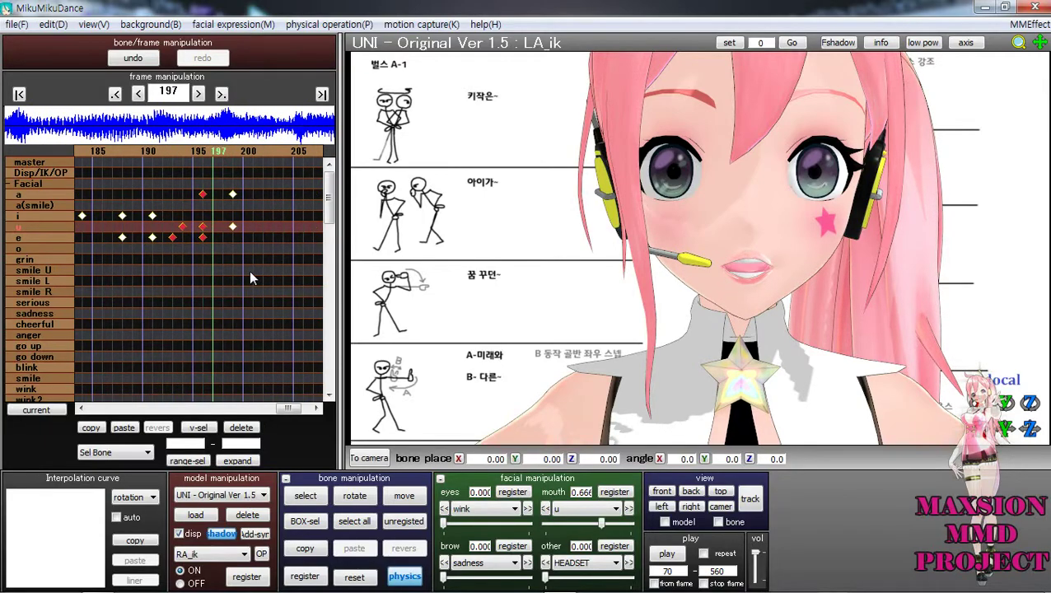
key(Right)
key(Right)
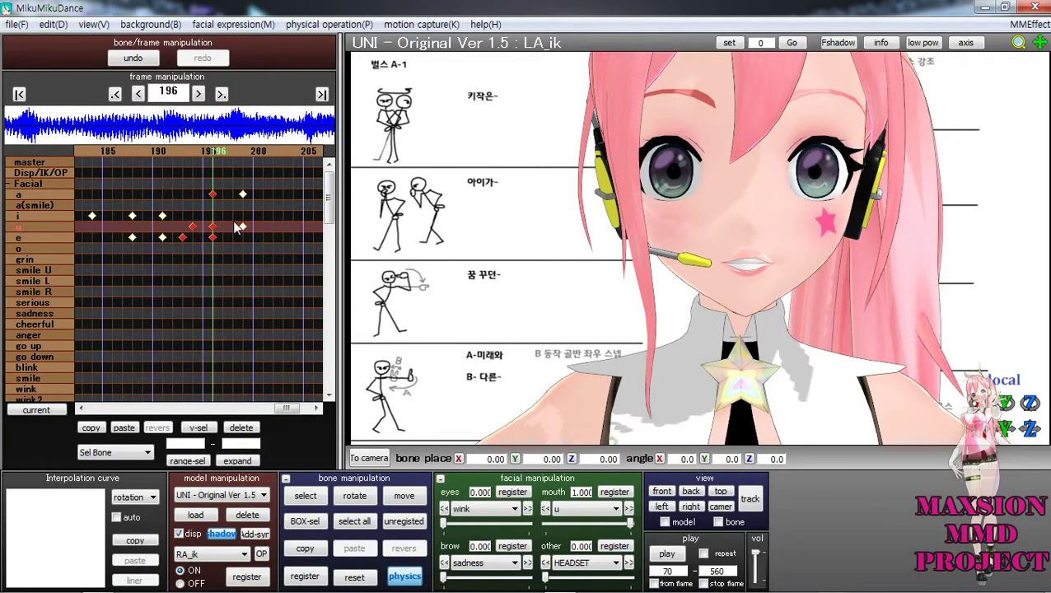
key(Right)
key(Right)
key(Right)
key(Right)
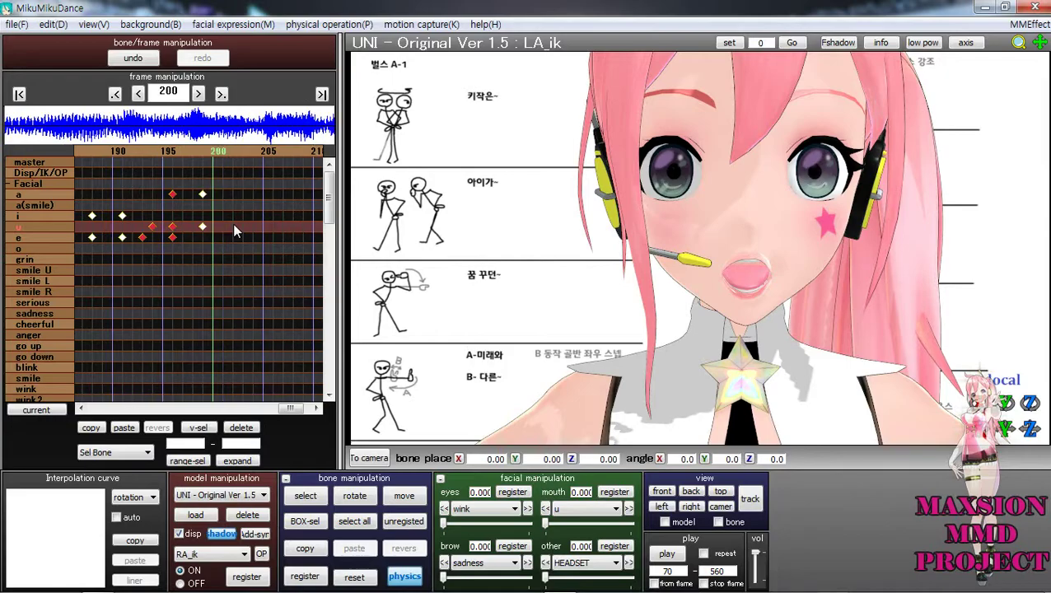
Move the "a" and "u" keyframes on frame 199 to frame 200, and the earlier "a" keyframe to frame 197.
double_click(203, 227)
key(Right)
key(Right)
key(Right)
key(Right)
key(Left)
key(Left)
key(Left)
key(Right)
key(Right)
key(Right)
key(Right)
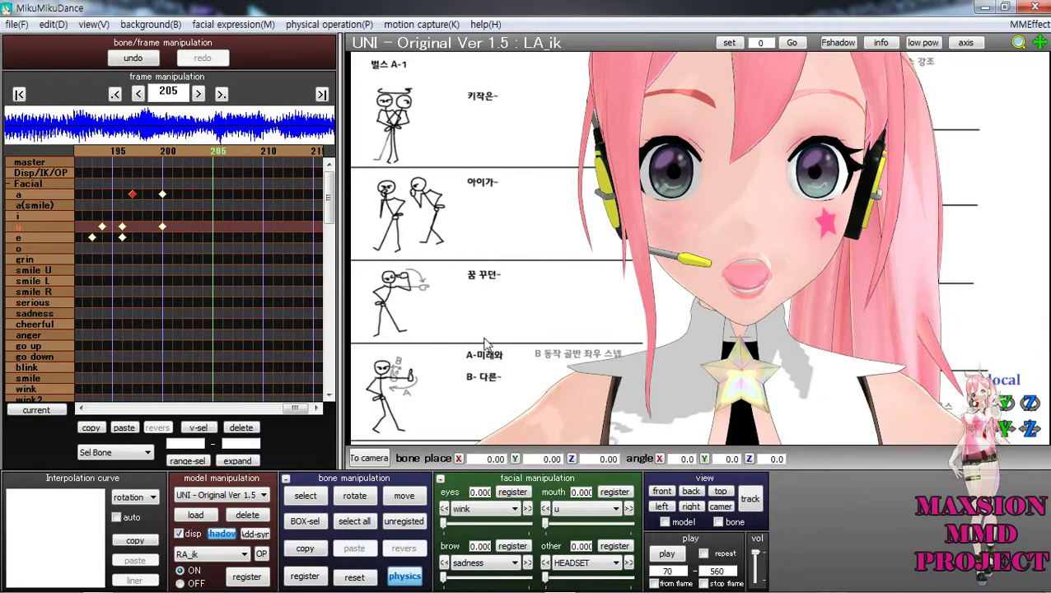
Register "a" at 1.000 on frame 202 and at 0 on frame 204.
click(33, 194)
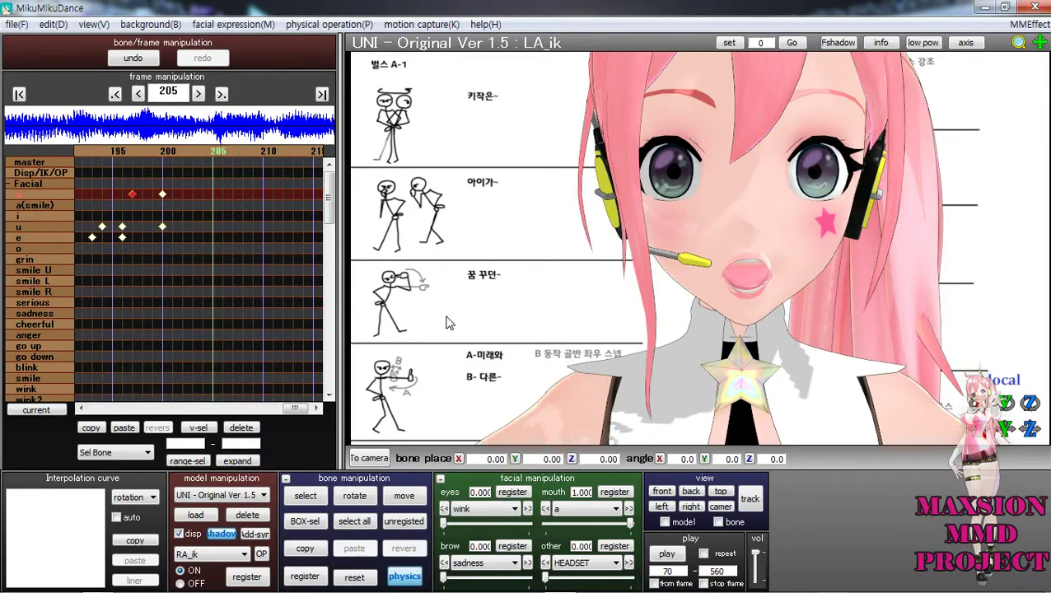
key(Left)
key(Left)
key(Left)
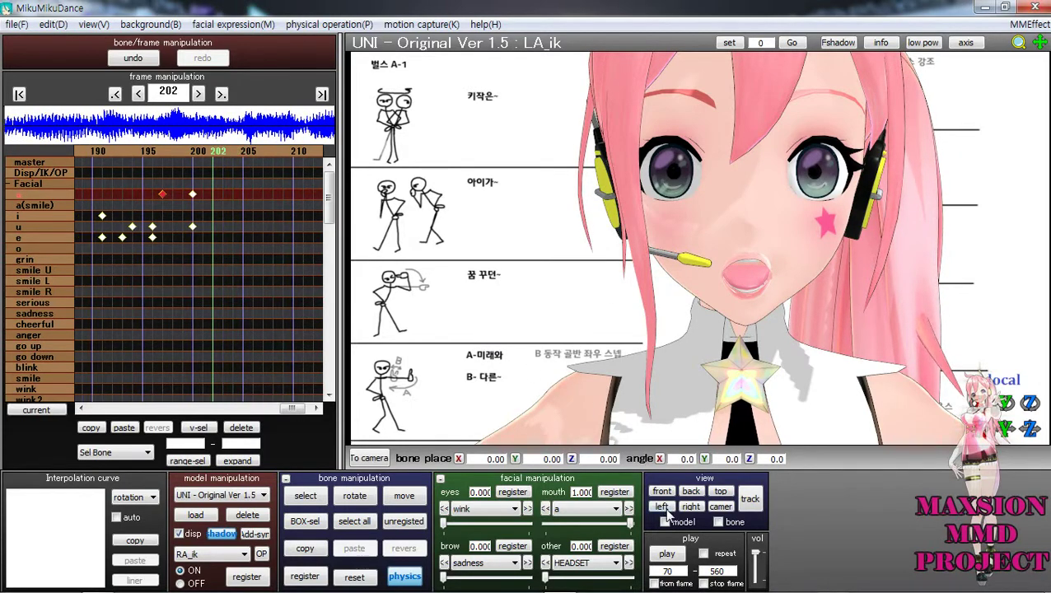
click(614, 492)
key(Right)
key(Right)
key(Right)
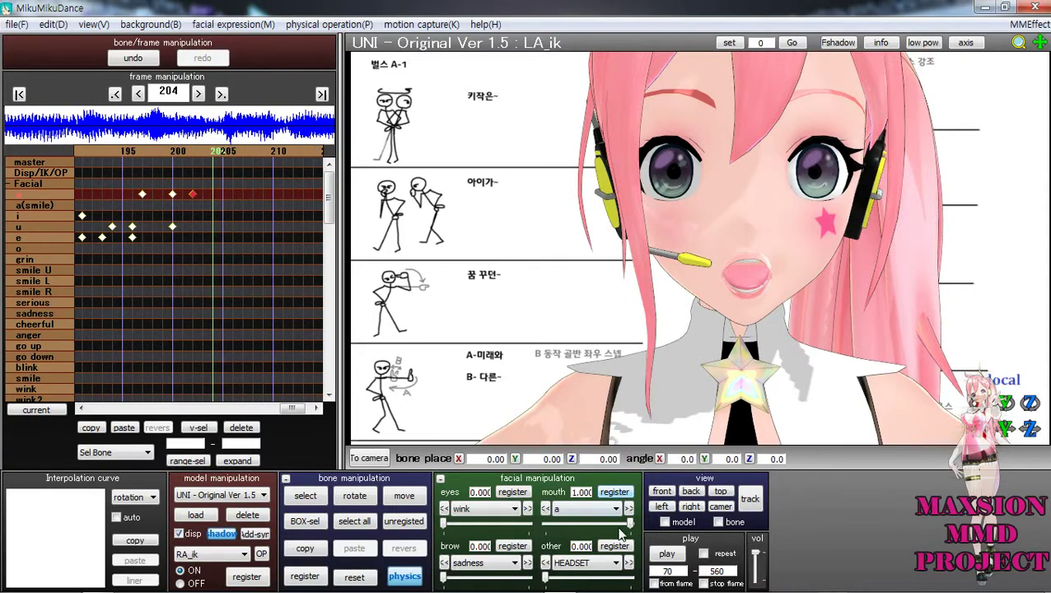
key(Left)
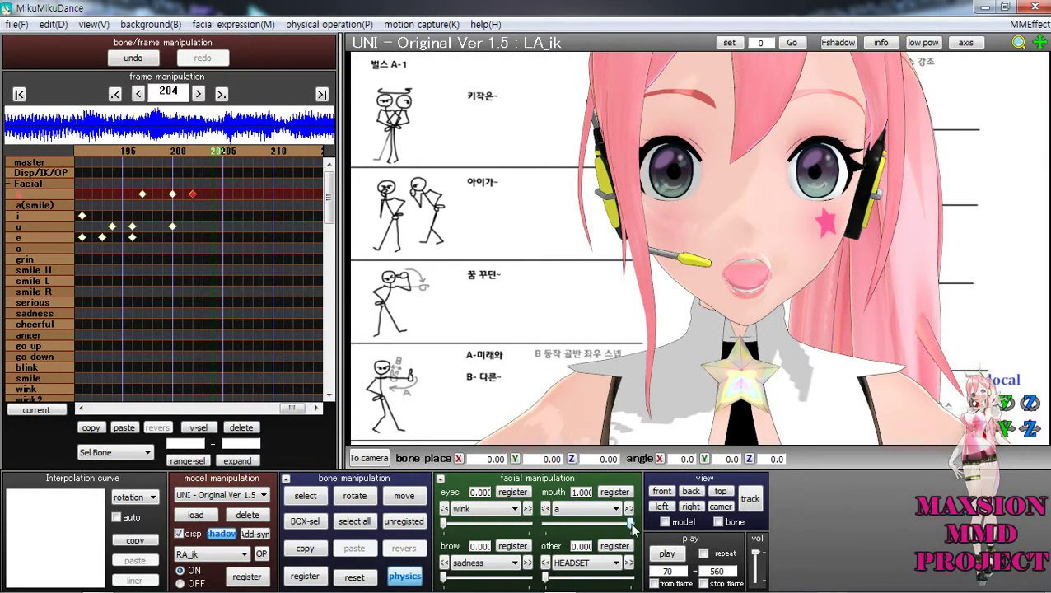
click(620, 492)
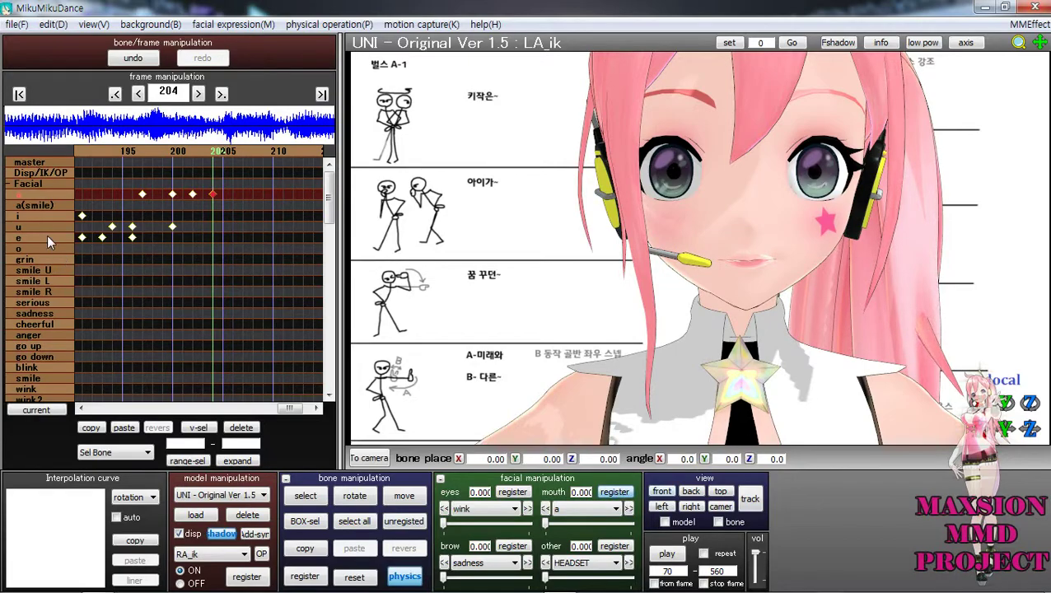
Register "i" at 0 on frame 202.
click(37, 214)
key(Left)
key(Left)
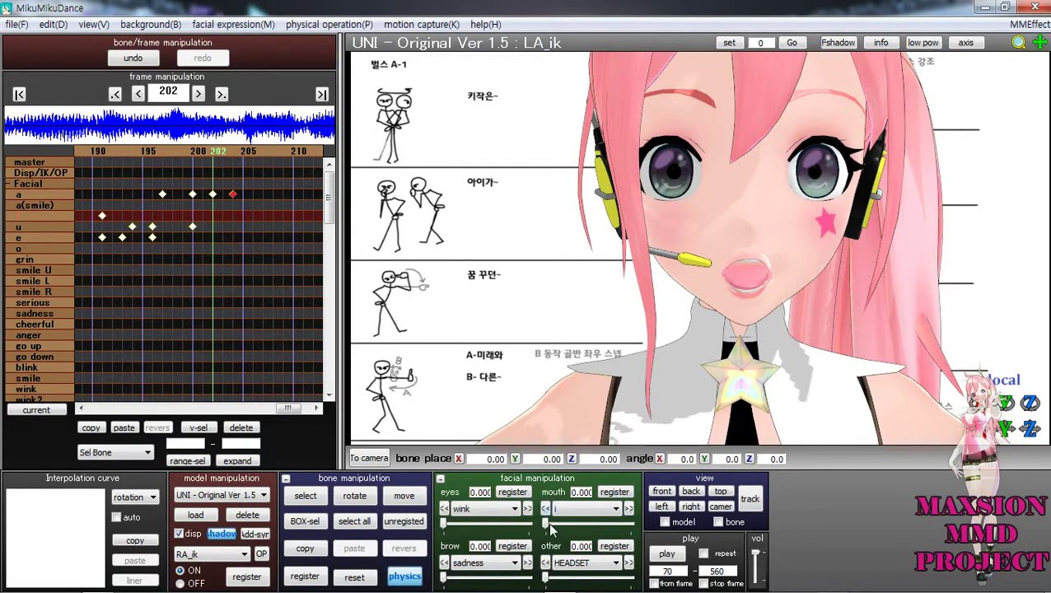
click(624, 494)
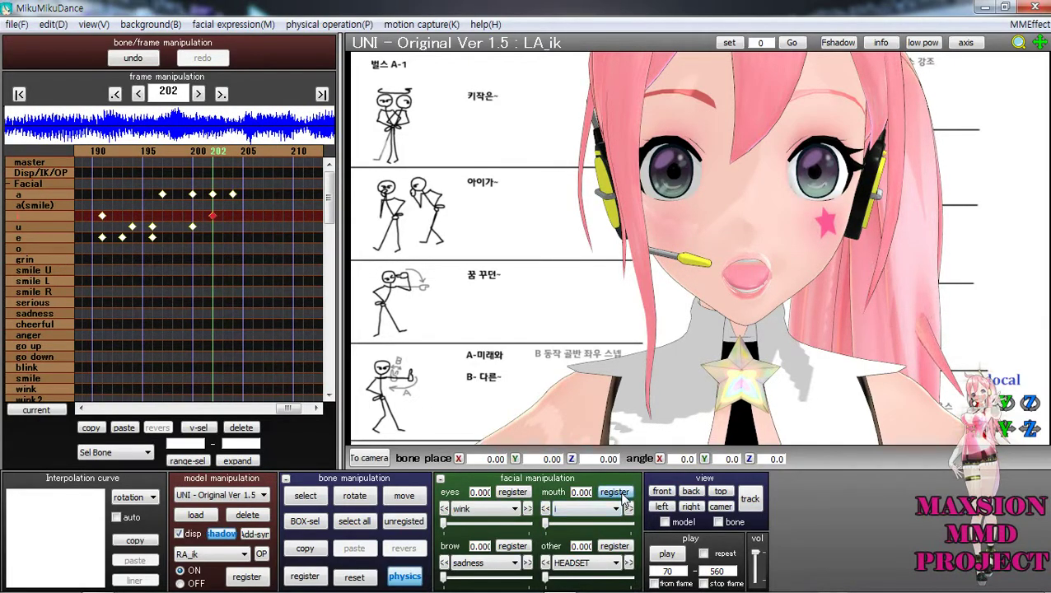
Register "i" at 1.000 on frame 204.
key(Right)
key(Right)
drag(552, 528, 700, 529)
click(618, 493)
Register "a" at 1.000 and "i" at 0 on frame 206.
key(Right)
key(Right)
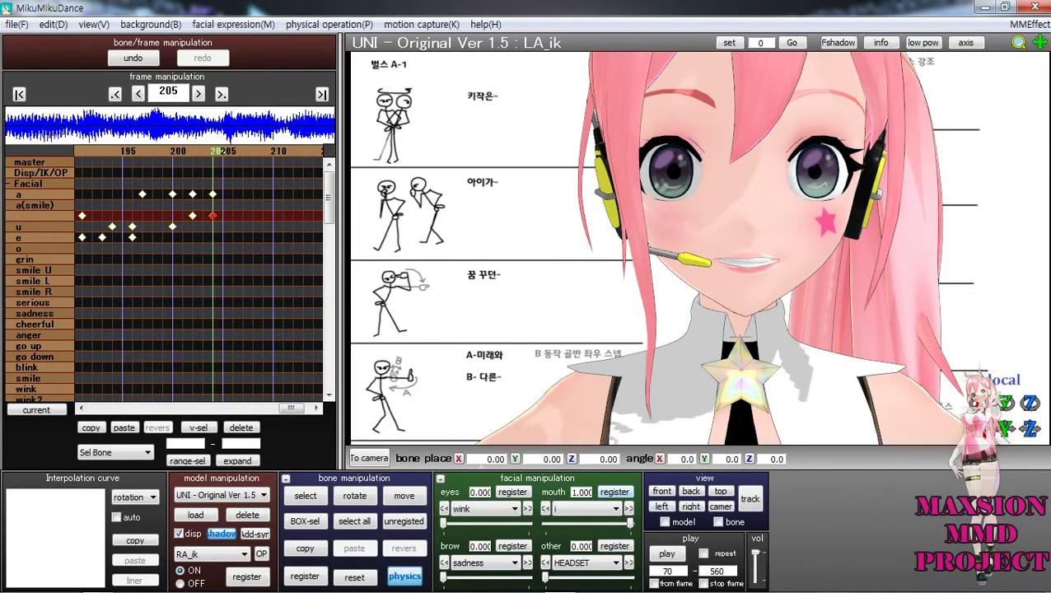
click(23, 194)
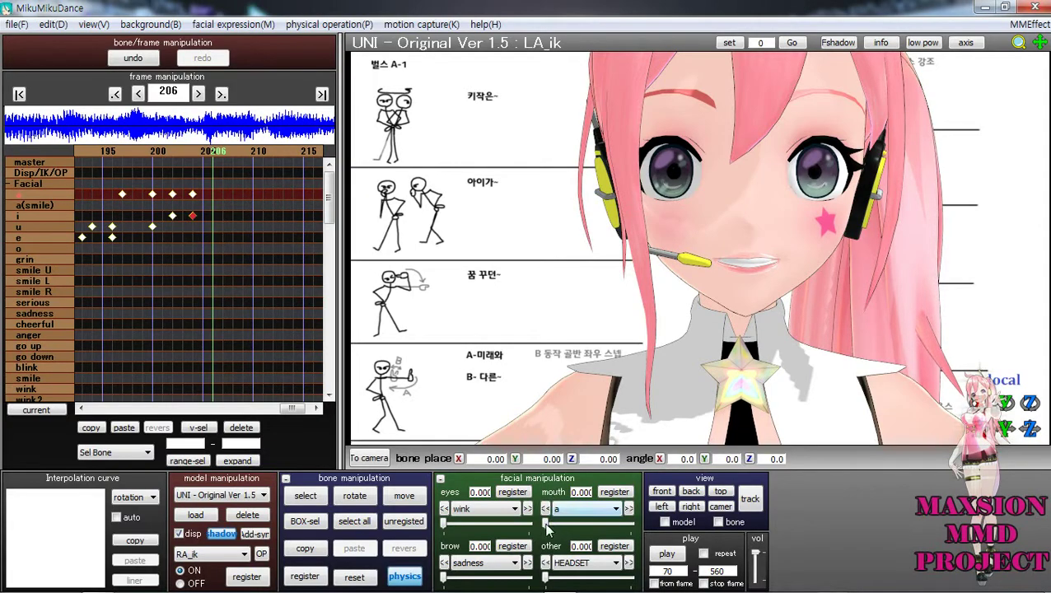
drag(546, 527, 884, 529)
click(614, 492)
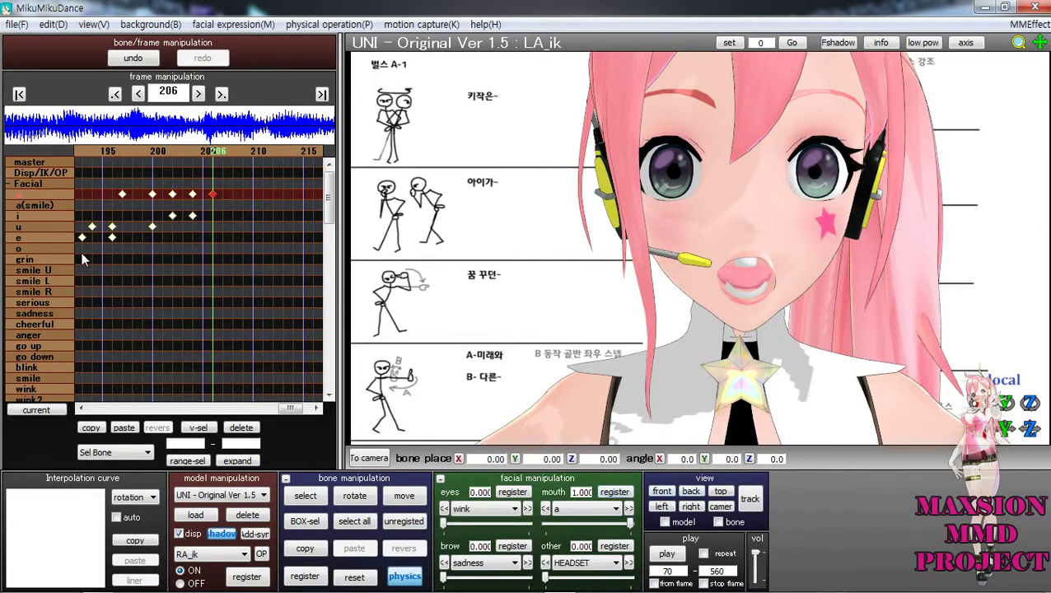
click(47, 216)
drag(629, 522, 588, 524)
click(615, 493)
Move the "a" and "i" keyframes on frame 206 to frame 207.
key(Left)
key(Right)
key(Right)
key(Right)
key(Right)
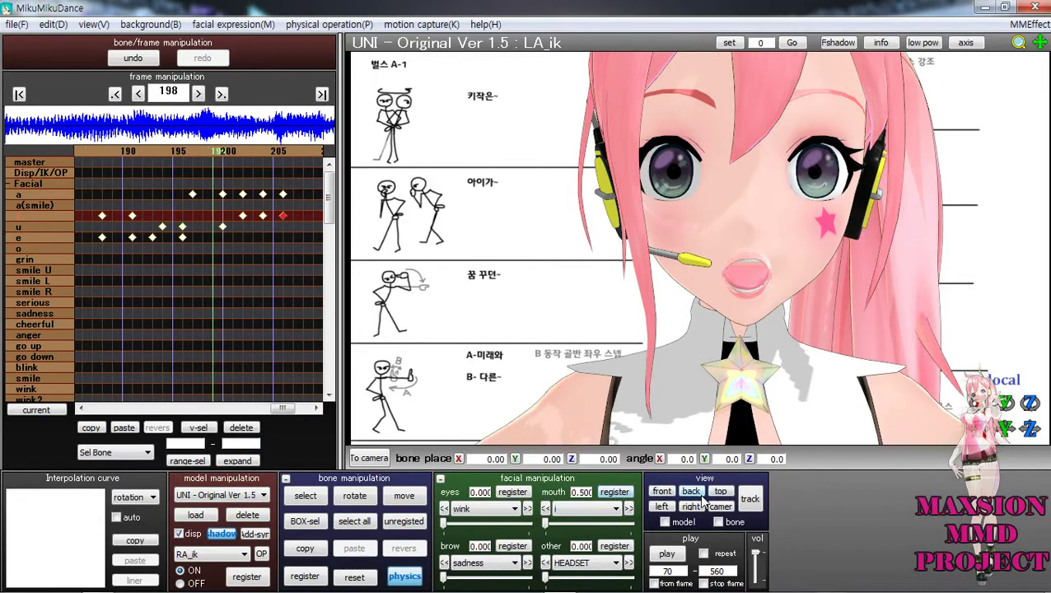
key(Left)
key(Left)
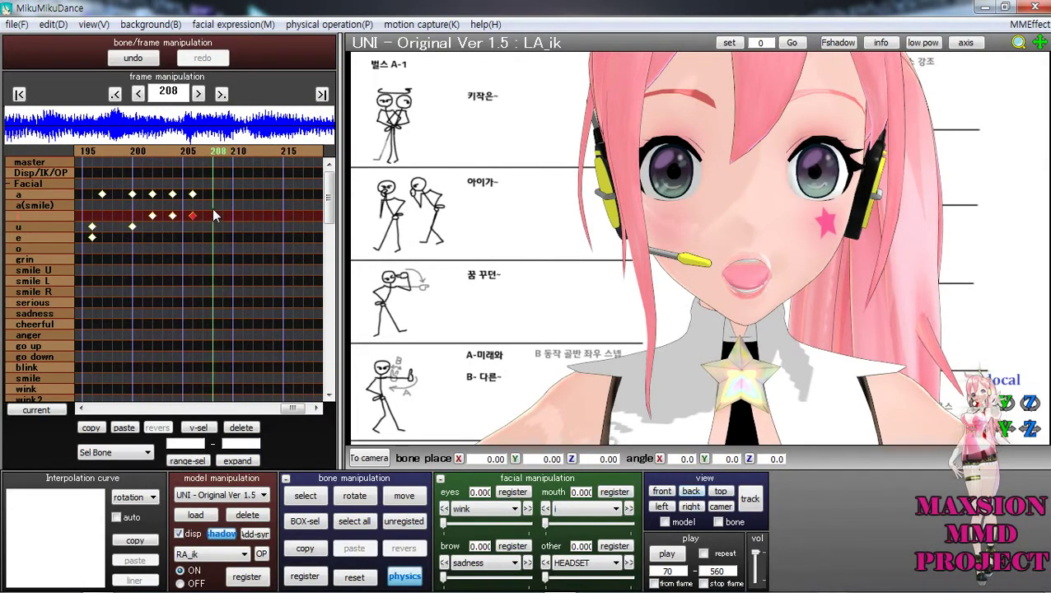
drag(220, 198, 196, 226)
Scrub back and forth through the frames up to 215 to examine the mouth timing and locate the next syllable in the waveform.
key(Left)
key(Left)
key(Left)
key(Left)
key(Left)
key(Left)
key(Left)
key(Left)
key(Left)
key(Left)
key(Left)
key(Left)
key(Left)
key(Left)
key(Left)
key(Left)
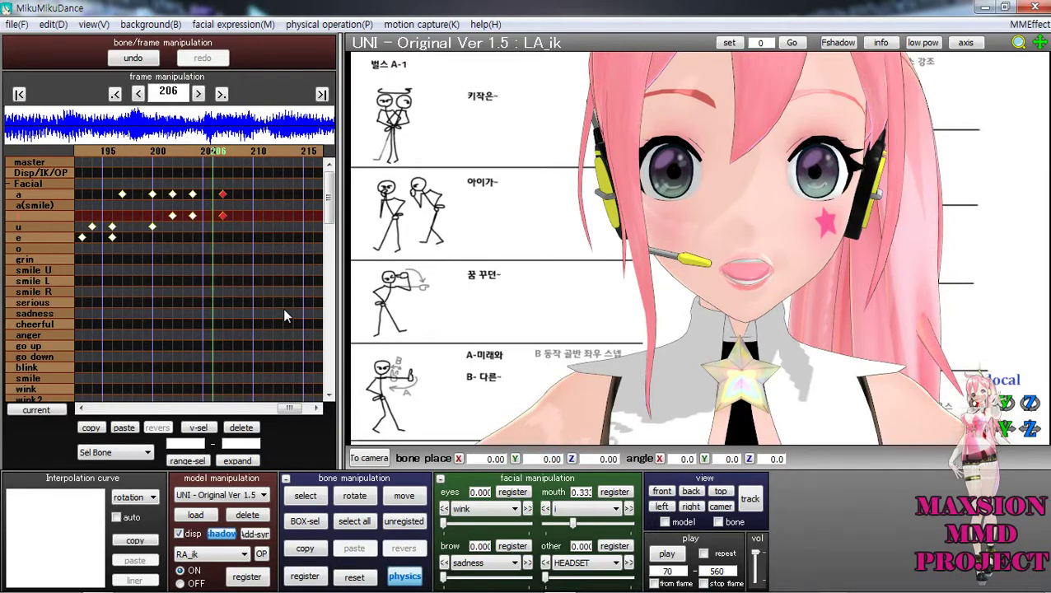
key(Right)
key(Right)
key(Right)
key(Right)
key(Right)
key(Right)
key(Right)
key(Right)
key(Right)
key(Right)
key(Right)
key(Right)
key(Right)
key(Right)
key(Right)
key(Right)
key(Right)
key(Right)
key(Right)
key(Right)
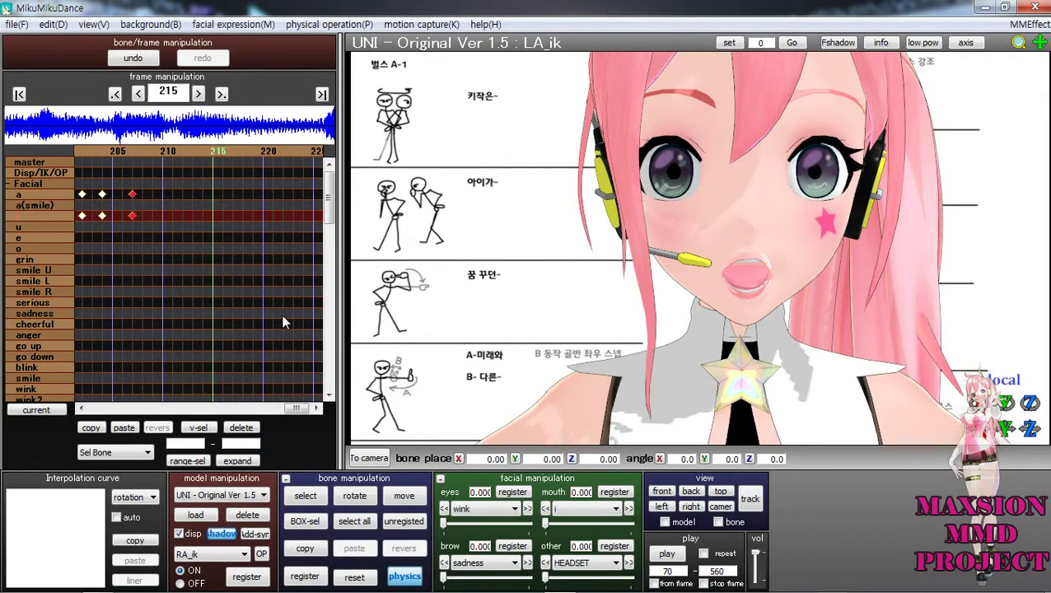
key(Left)
key(Left)
key(Left)
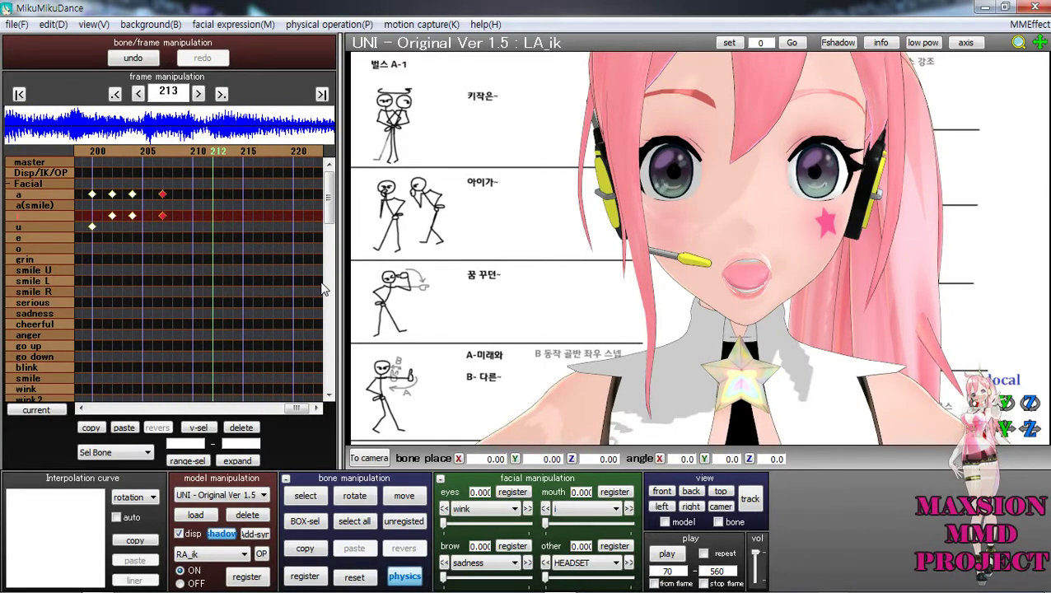
key(Right)
key(Right)
key(Left)
key(Left)
key(Left)
key(Right)
key(Right)
key(Right)
key(Left)
key(Left)
key(Left)
key(Left)
key(Left)
key(Left)
key(Left)
key(Left)
key(Left)
key(Left)
key(Right)
key(Right)
key(Right)
key(Right)
key(Right)
key(Right)
key(Right)
key(Right)
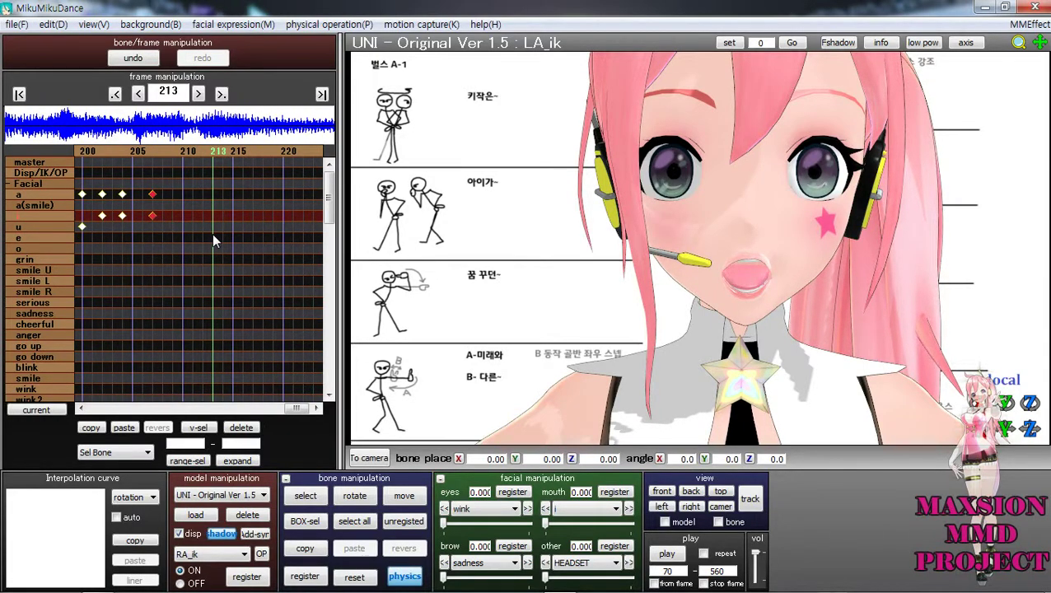
Register "i" at 0 and "a" at 1.000 on frame 209.
key(Left)
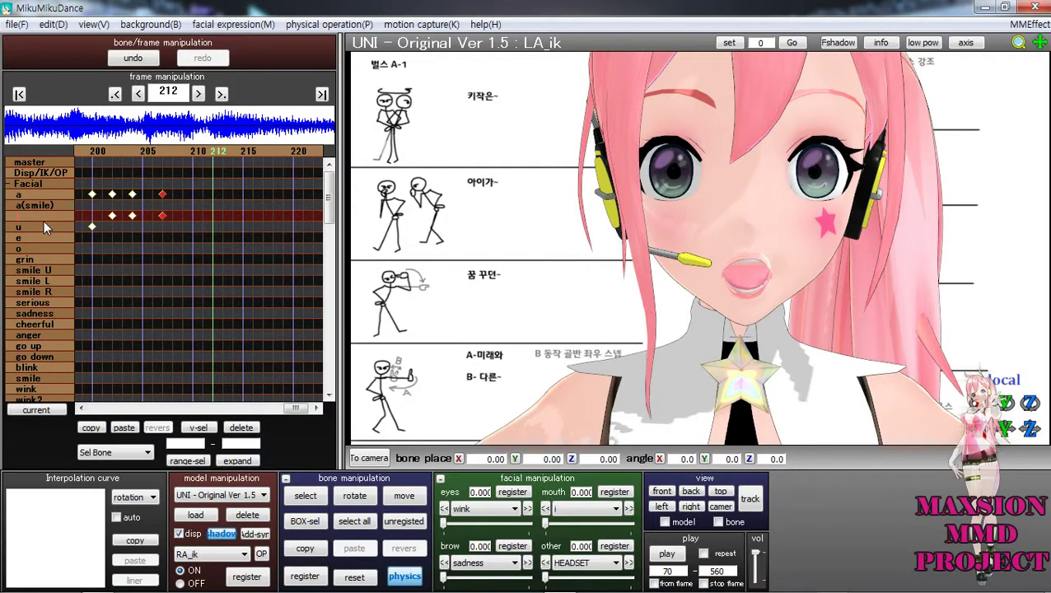
key(Left)
key(Left)
key(Left)
click(614, 492)
click(50, 194)
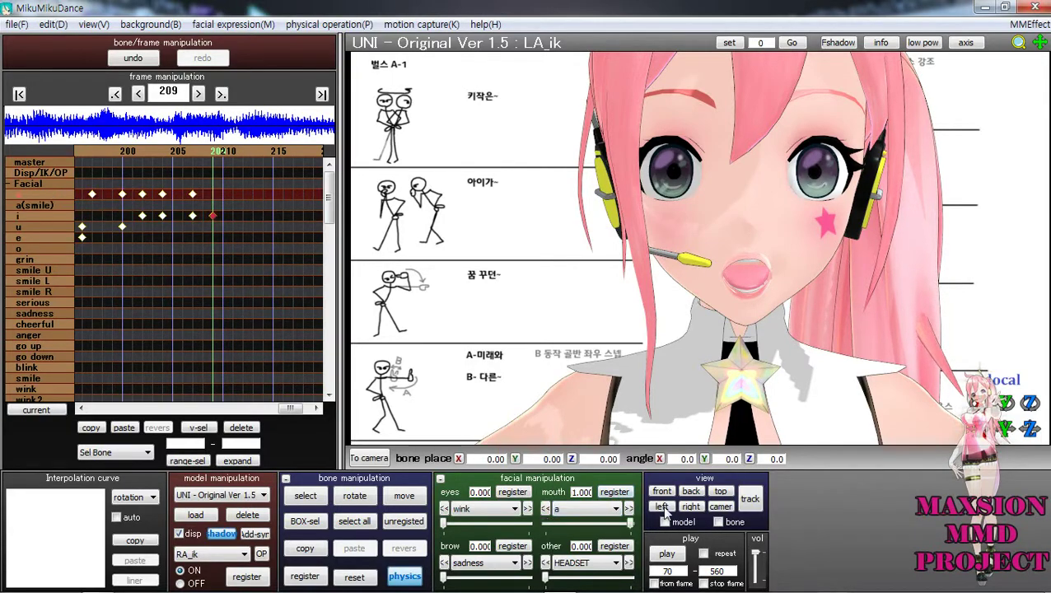
click(616, 493)
Register "a" at 0 and "i" at 1.000 on frame 212.
key(Right)
key(Right)
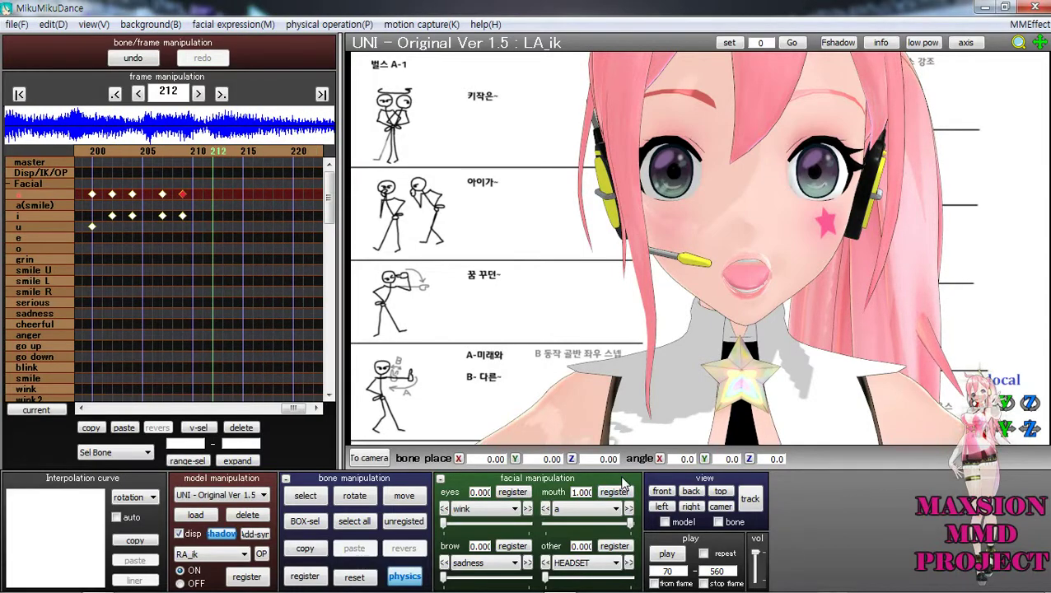
drag(631, 525, 545, 525)
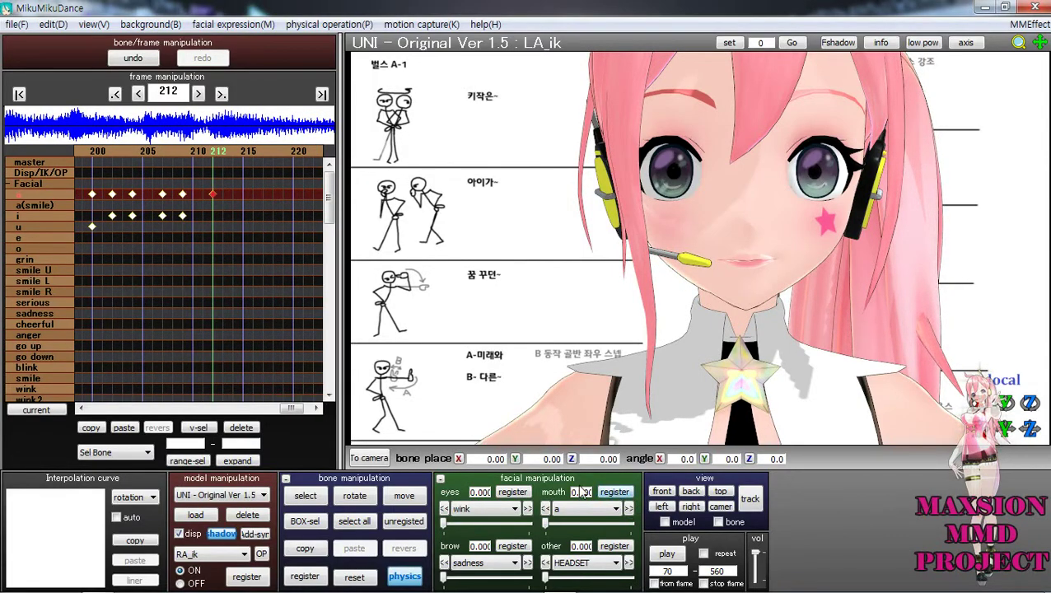
click(43, 215)
drag(550, 526, 631, 525)
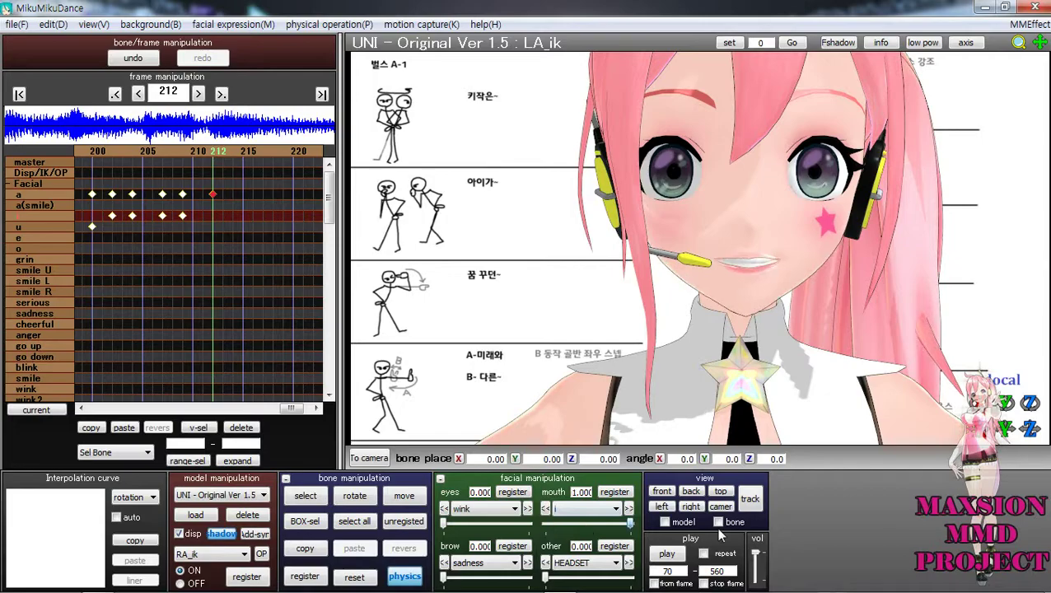
click(615, 492)
Scrub across the frame 212 mouth change up to frame 217 and play back the animation to review the lip sync.
key(Left)
key(Left)
key(Left)
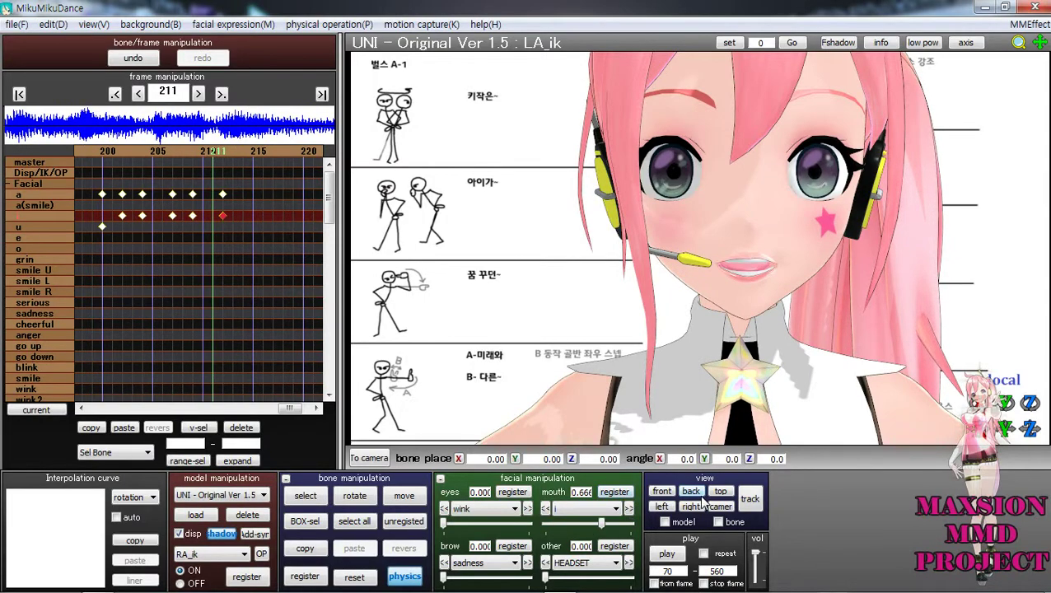
key(Right)
key(Right)
key(Right)
key(Right)
key(Right)
key(Right)
key(Right)
key(Right)
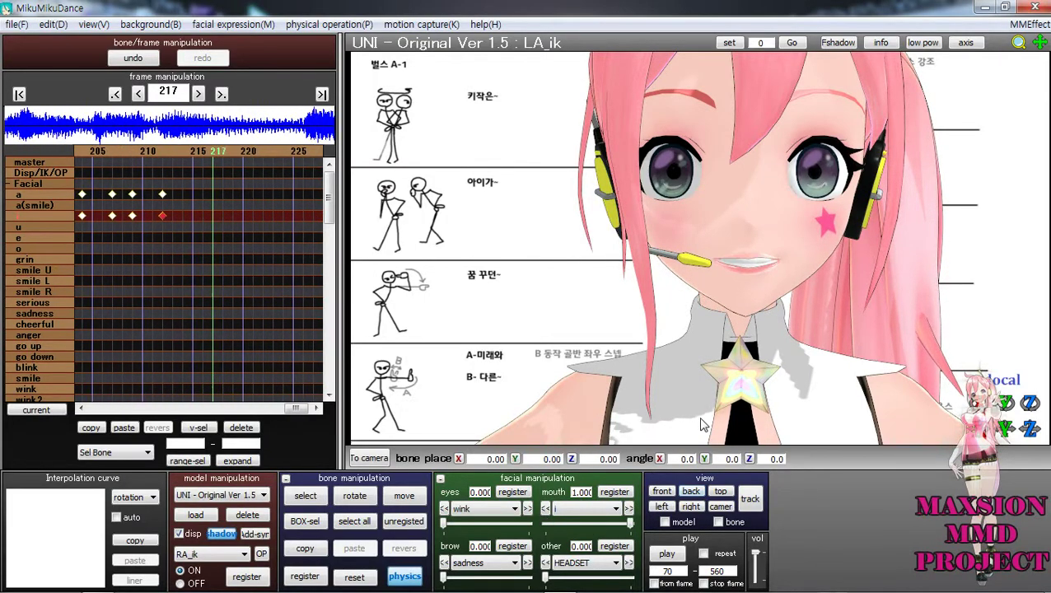
click(669, 554)
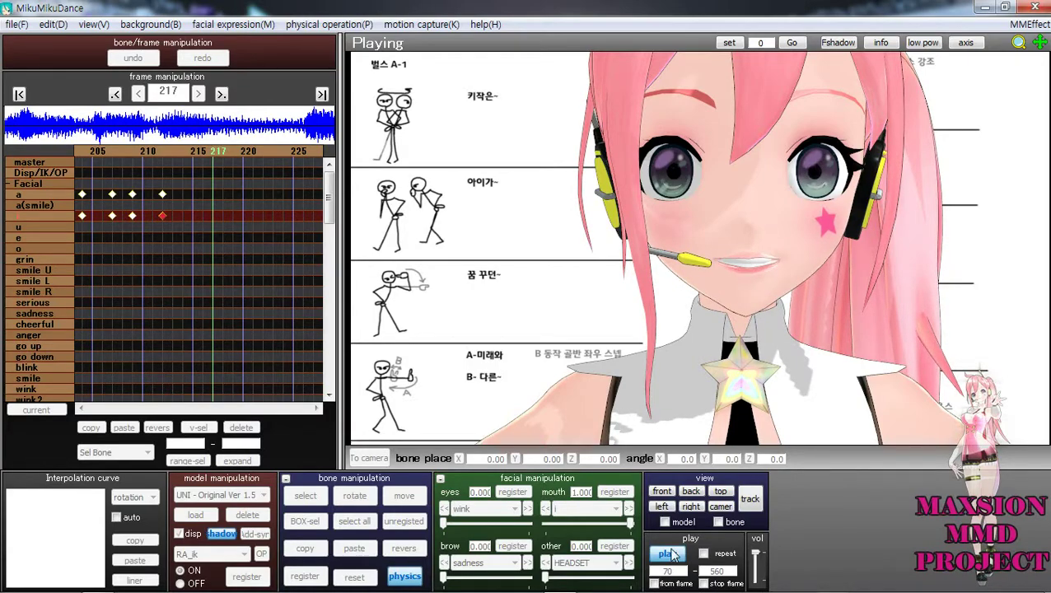
click(669, 552)
Scrub back from frame 217 to around frame 181 to examine the earlier mouth keyframes against the waveform.
key(Left)
key(Left)
key(Left)
key(Left)
key(Left)
key(Left)
key(Left)
key(Left)
key(Left)
key(Left)
key(Left)
key(Left)
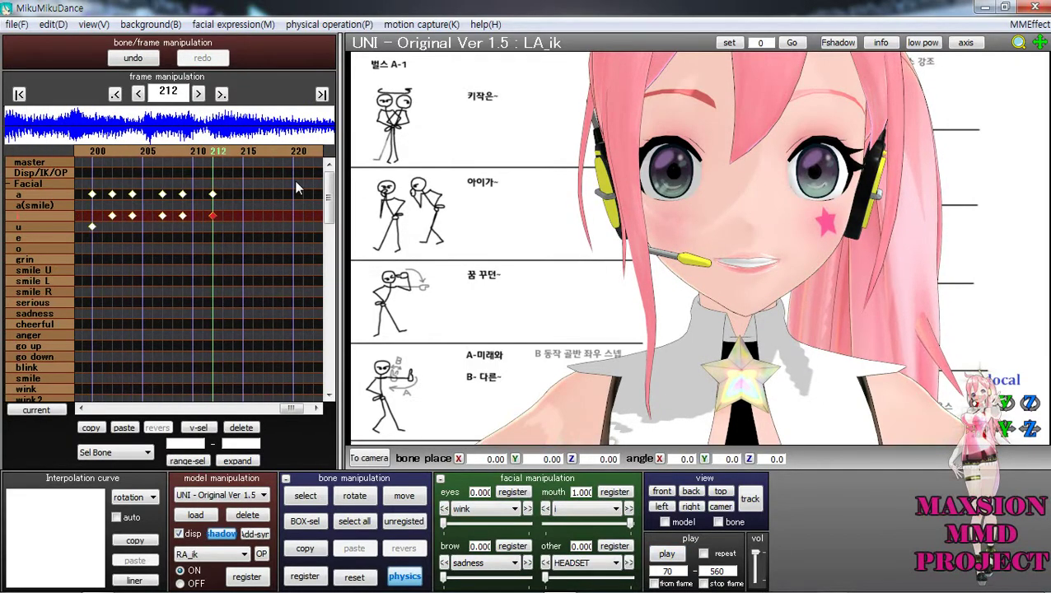
key(Left)
key(Left)
key(Left)
key(Left)
key(Left)
key(Left)
key(Left)
key(Left)
key(Left)
key(Left)
key(Left)
key(Left)
key(Left)
key(Left)
key(Left)
key(Left)
key(Left)
key(Left)
key(Left)
key(Left)
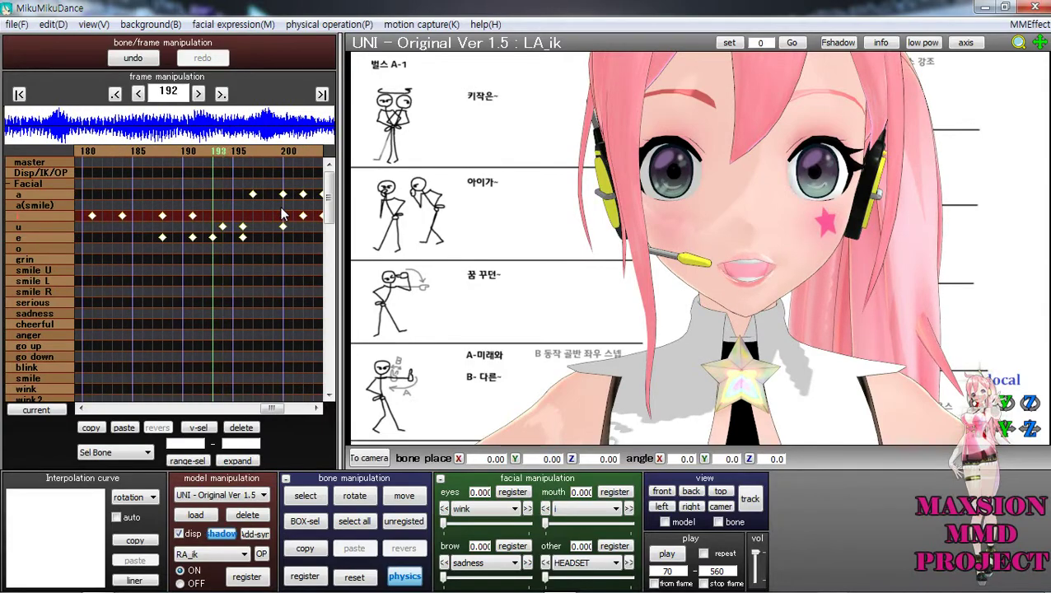
key(Left)
key(Left)
key(Left)
key(Left)
key(Left)
key(Left)
key(Left)
key(Left)
key(Right)
key(Right)
key(Right)
key(Right)
key(Right)
key(Right)
key(Right)
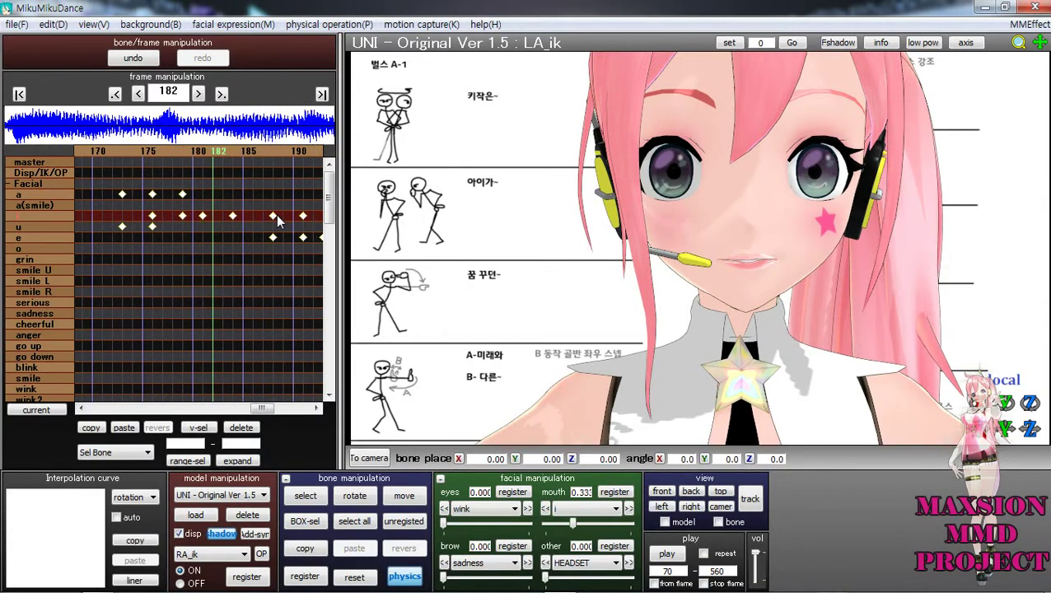
key(Left)
key(Left)
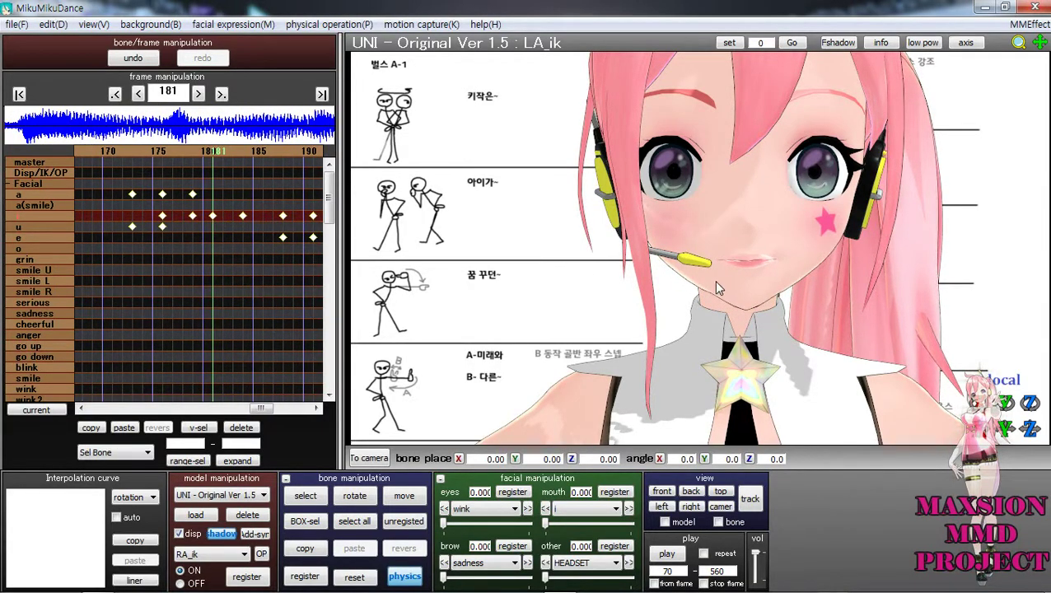
Shift the "i" keyframe on frame 184 to frame 185.
key(Right)
key(Right)
key(Right)
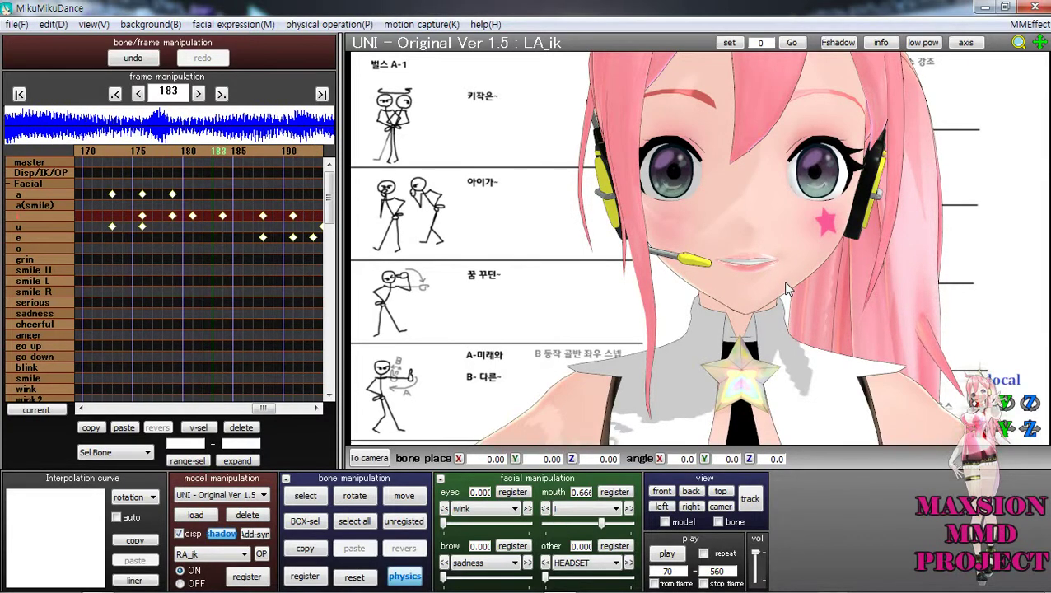
key(Right)
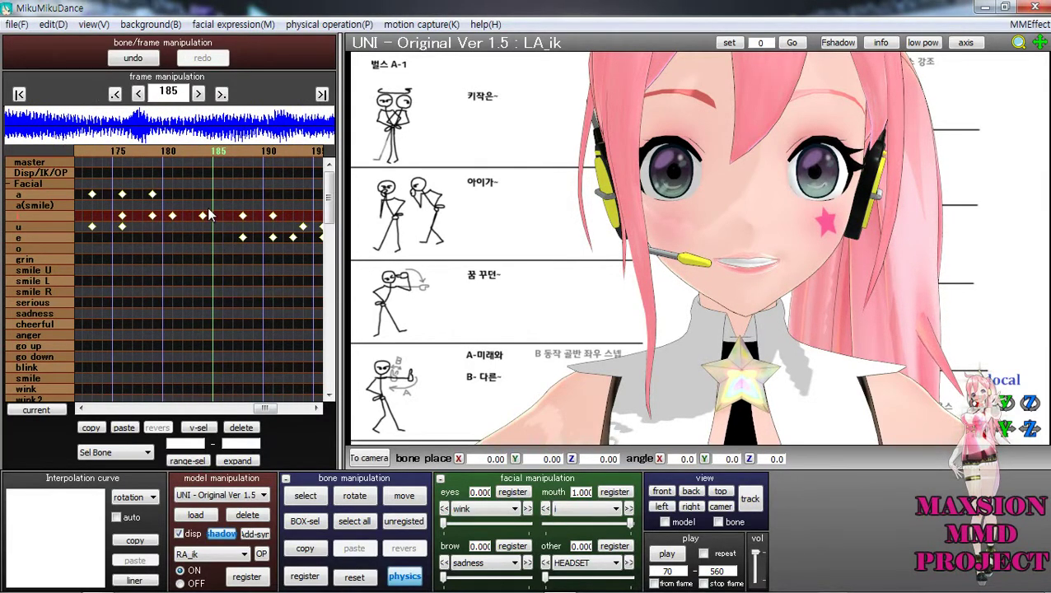
click(214, 216)
Register the "i" mouth morph at 0 on frame 183.
key(Left)
key(Left)
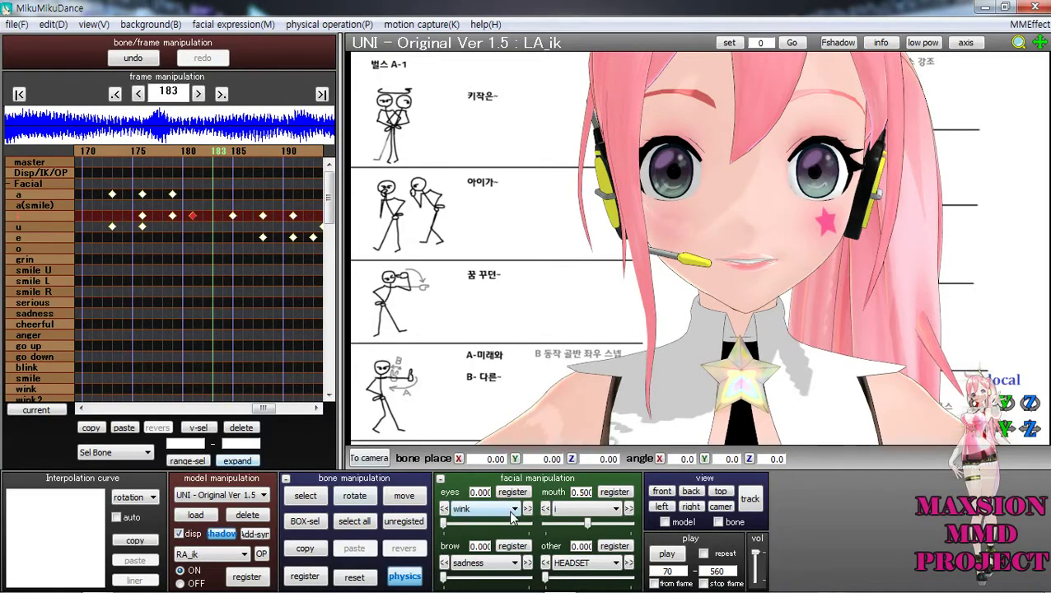
drag(587, 527, 545, 525)
Scrub back and forth around frame 183 and up to frame 194 to examine the changed "i" mouth movement.
key(Left)
key(Left)
key(Left)
key(Left)
key(Left)
key(Right)
key(Right)
key(Right)
key(Right)
key(Right)
key(Right)
key(Right)
key(Right)
key(Right)
key(Right)
key(Right)
key(Right)
key(Right)
key(Right)
key(Right)
key(Right)
key(Right)
key(Left)
key(Left)
key(Left)
key(Left)
key(Left)
key(Left)
key(Left)
key(Left)
key(Left)
key(Left)
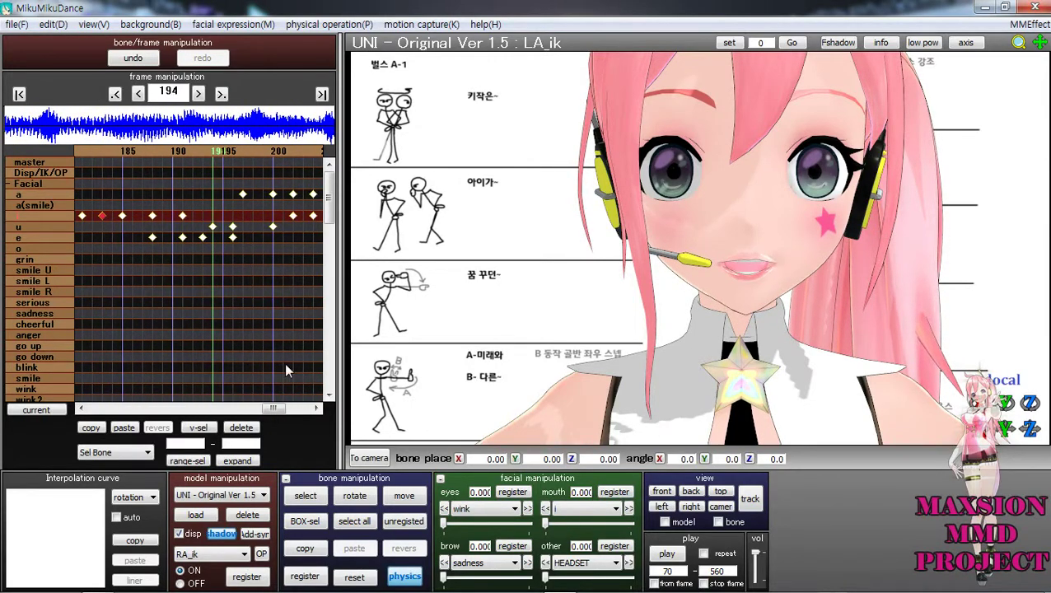
Shift the two "i" keyframes on frames 183 and 185 one frame forward, to frames 184 and 186.
key(Right)
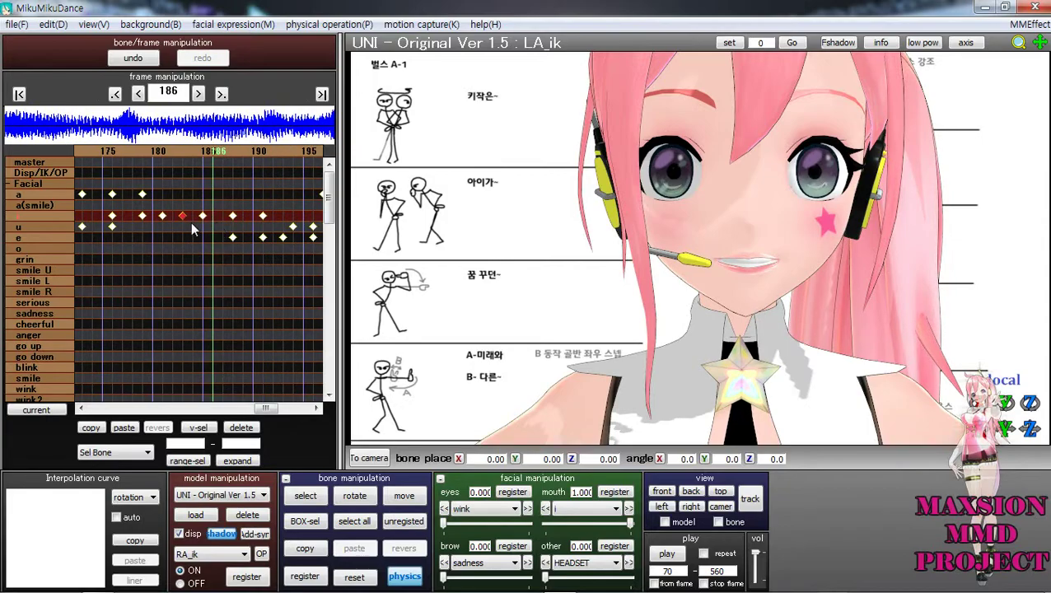
key(Right)
key(Right)
key(Right)
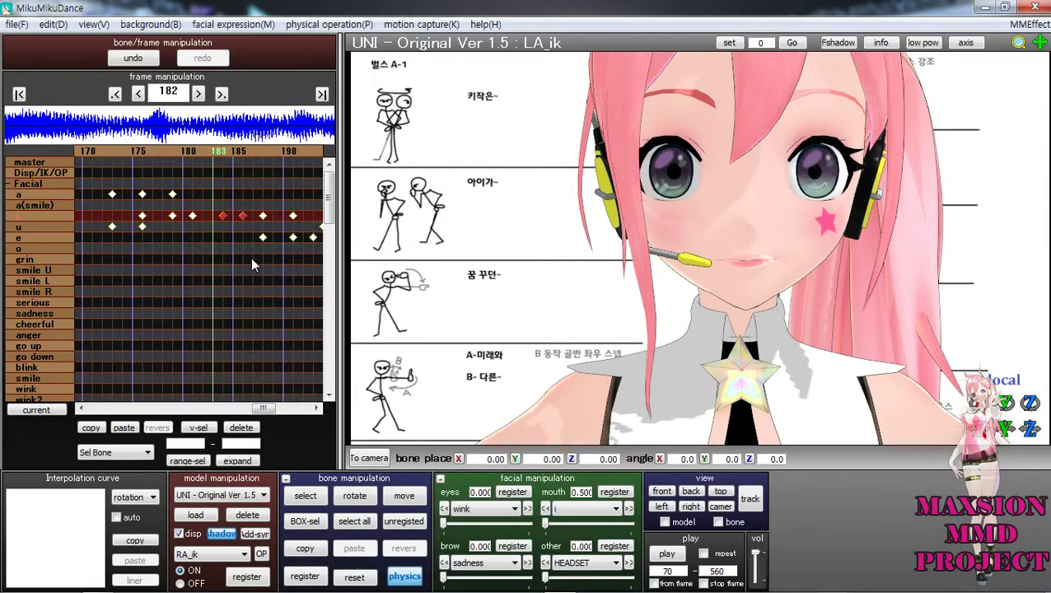
Scrub from frame 183 to frame 196 and play back the animation with the song to review the lip sync.
key(Right)
key(Right)
key(Right)
key(Right)
key(Right)
key(Right)
key(Right)
key(Right)
key(Right)
key(Right)
key(Right)
key(Right)
key(Right)
key(Right)
key(Right)
key(Right)
key(Right)
key(Right)
key(Right)
key(Right)
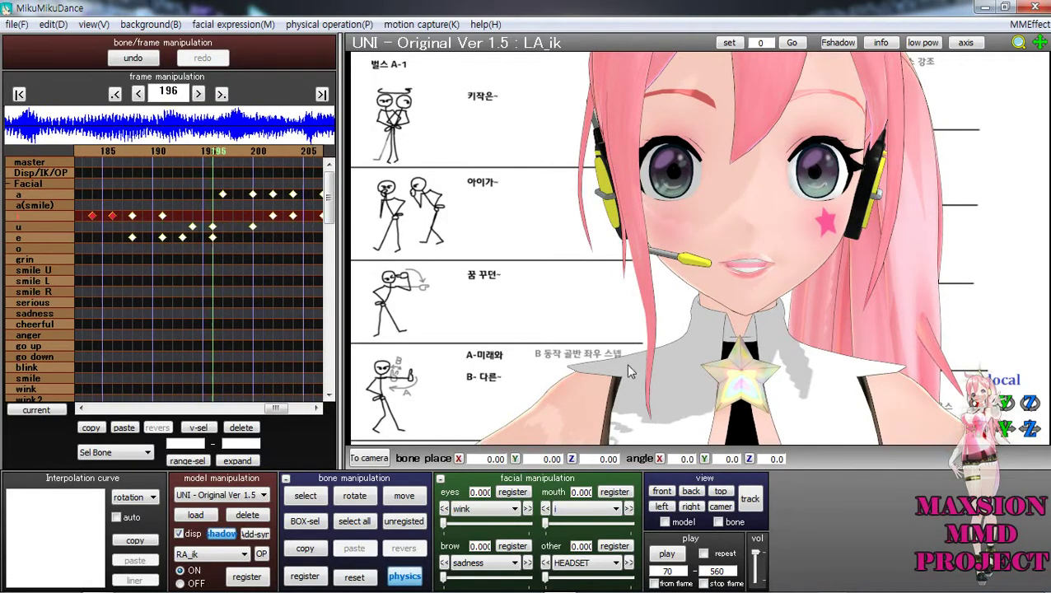
click(668, 560)
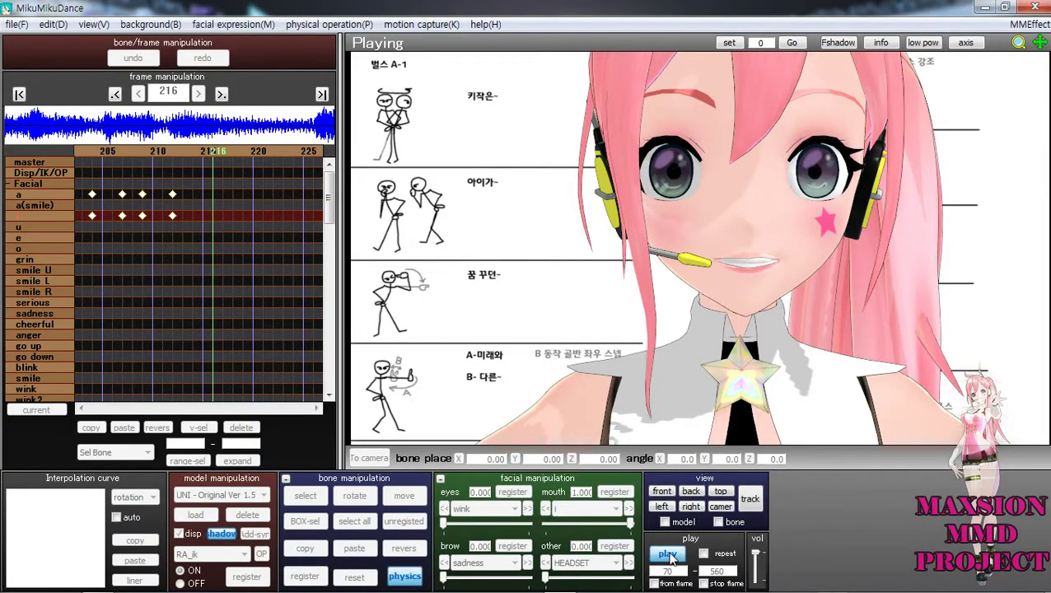
click(669, 557)
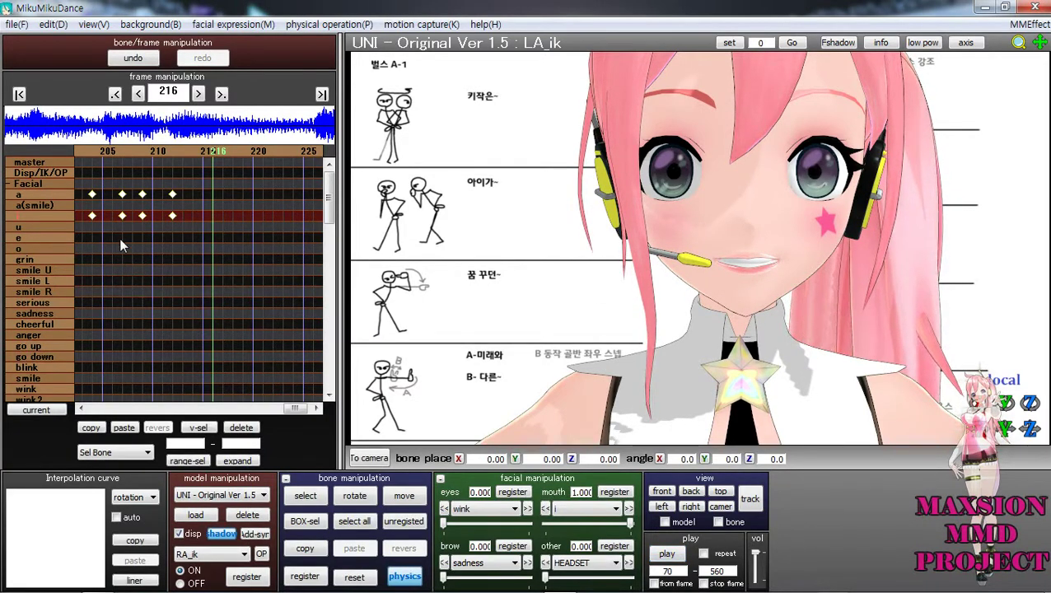
Zoom the view out to the model's upper body and collapse the Facial keyframe group.
right_drag(685, 255, 691, 285)
scroll(692, 285, down, 5)
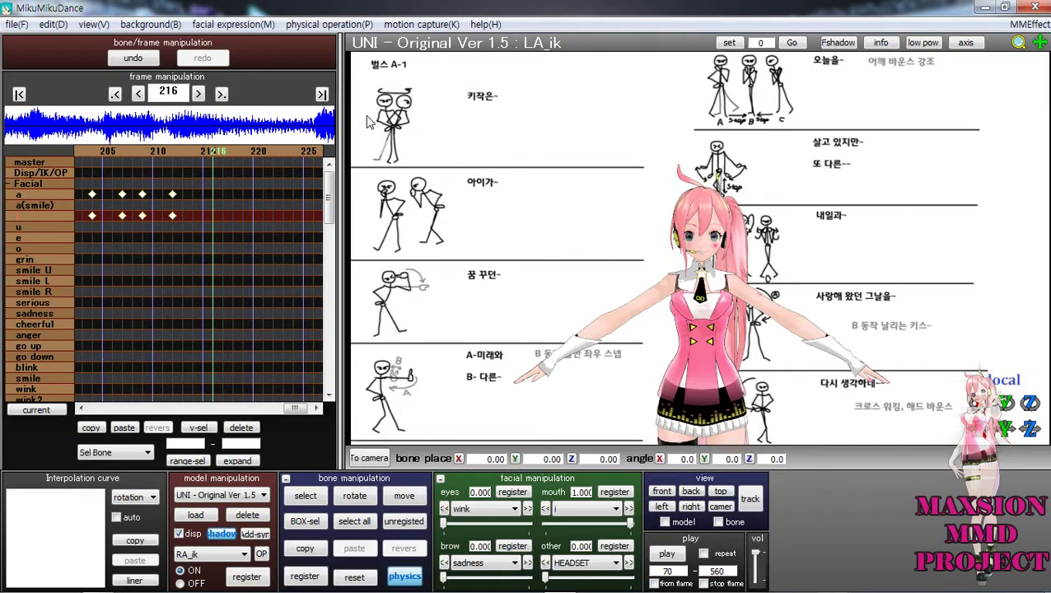
click(9, 184)
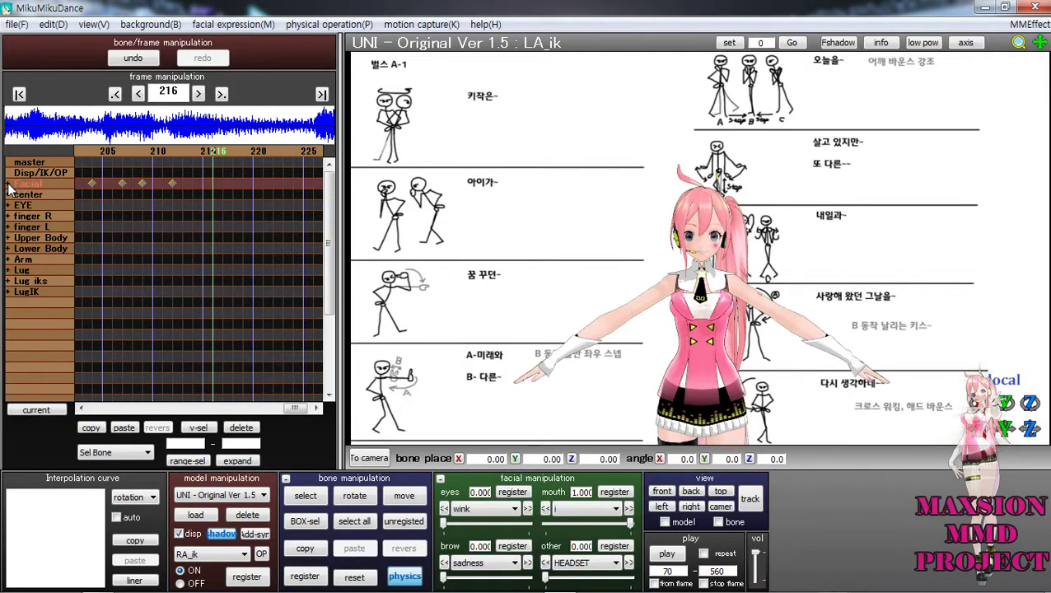
Scrub back from frame 216 to about frame 151 to examine the collapsed Facial keyframes against the waveform.
key(Left)
key(Left)
key(Left)
key(Left)
key(Left)
key(Left)
key(Left)
key(Left)
key(Left)
key(Left)
key(Left)
key(Left)
key(Left)
key(Left)
key(Left)
key(Left)
key(Left)
key(Left)
key(Left)
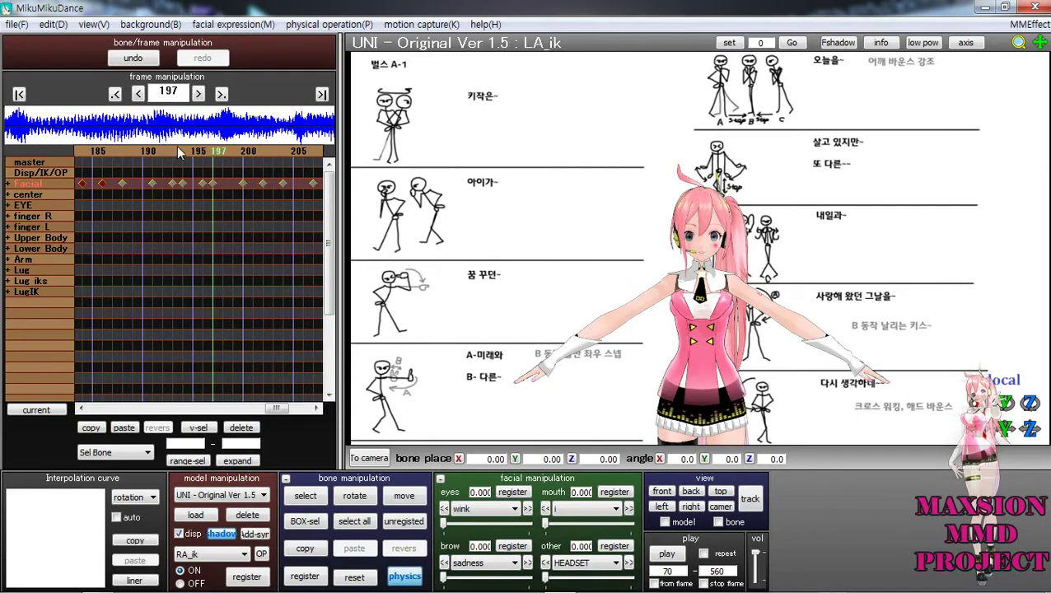
key(Left)
key(Left)
key(Left)
key(Left)
key(Left)
key(Left)
key(Left)
key(Left)
key(Left)
key(Left)
key(Left)
key(Left)
key(Left)
key(Left)
key(Left)
key(Left)
key(Left)
key(Left)
key(Left)
key(Left)
key(Left)
key(Left)
key(Left)
key(Left)
key(Left)
key(Left)
key(Left)
key(Left)
key(Left)
key(Left)
key(Left)
key(Left)
key(Left)
key(Left)
key(Left)
key(Left)
key(Left)
key(Left)
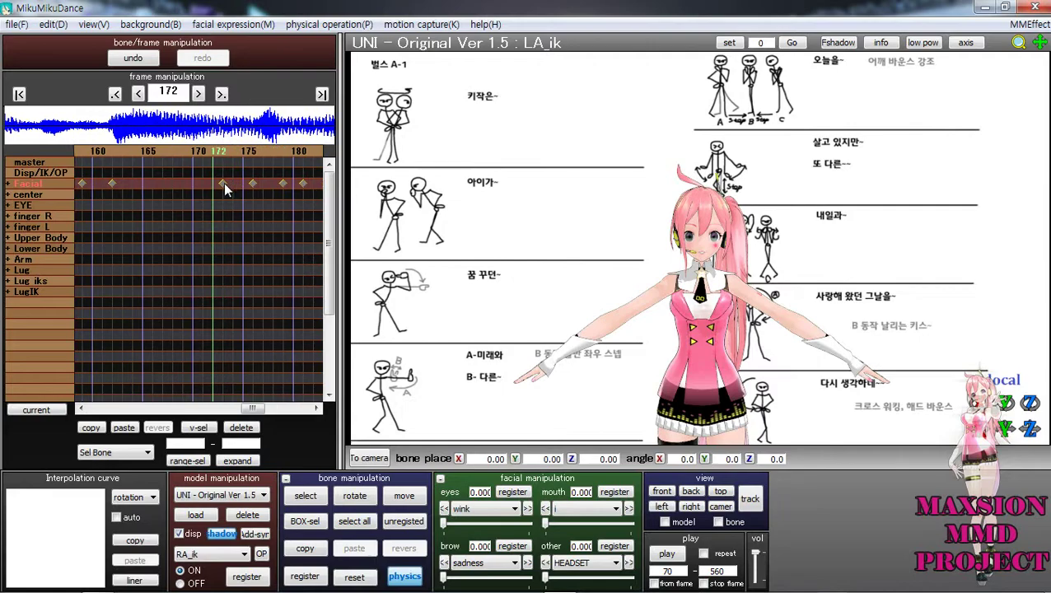
key(Left)
key(Left)
key(Left)
key(Left)
key(Left)
key(Left)
key(Left)
key(Left)
key(Left)
key(Left)
key(Left)
key(Left)
key(Left)
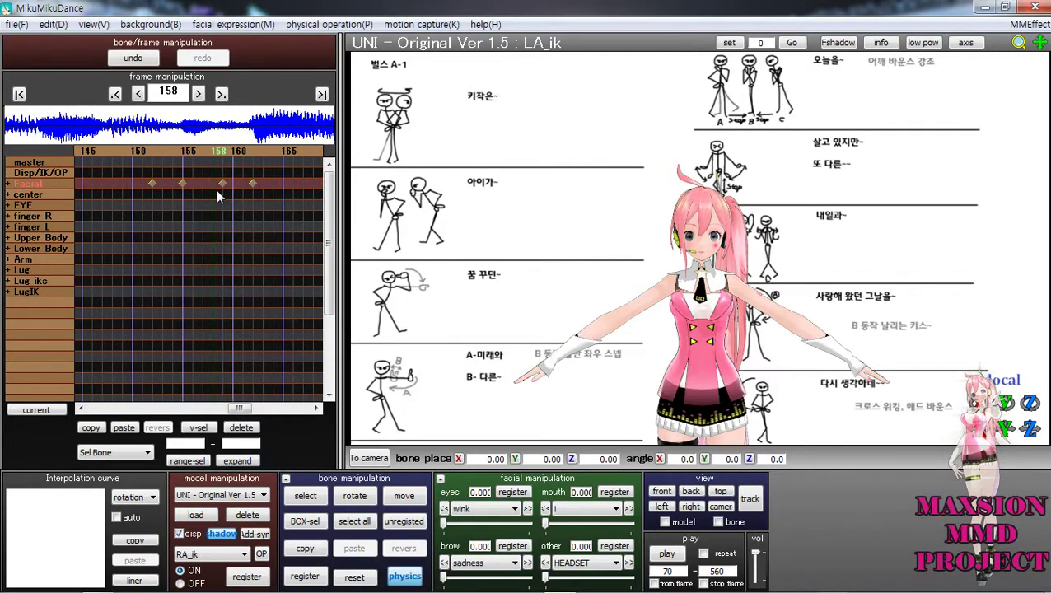
key(Left)
key(Left)
key(Left)
key(Left)
key(Left)
key(Left)
key(Left)
Go to frame 80, advance to frame 90 and select the collapsed Facial keyframe there.
drag(179, 92, 154, 95)
text(80)
key(Return)
key(Right)
key(Right)
key(Right)
key(Right)
key(Right)
key(Right)
key(Right)
key(Right)
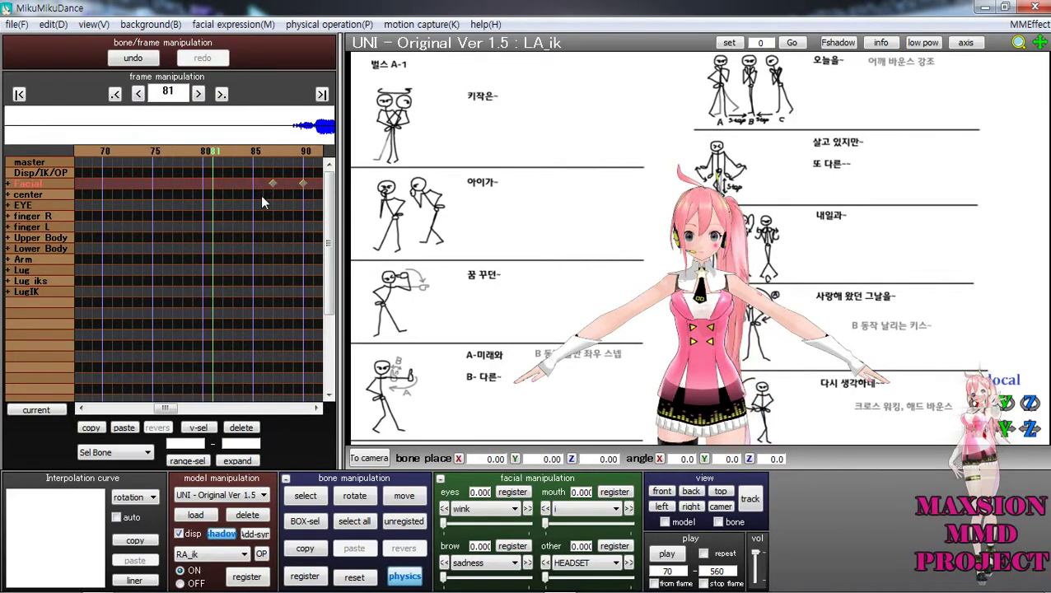
key(Right)
key(Right)
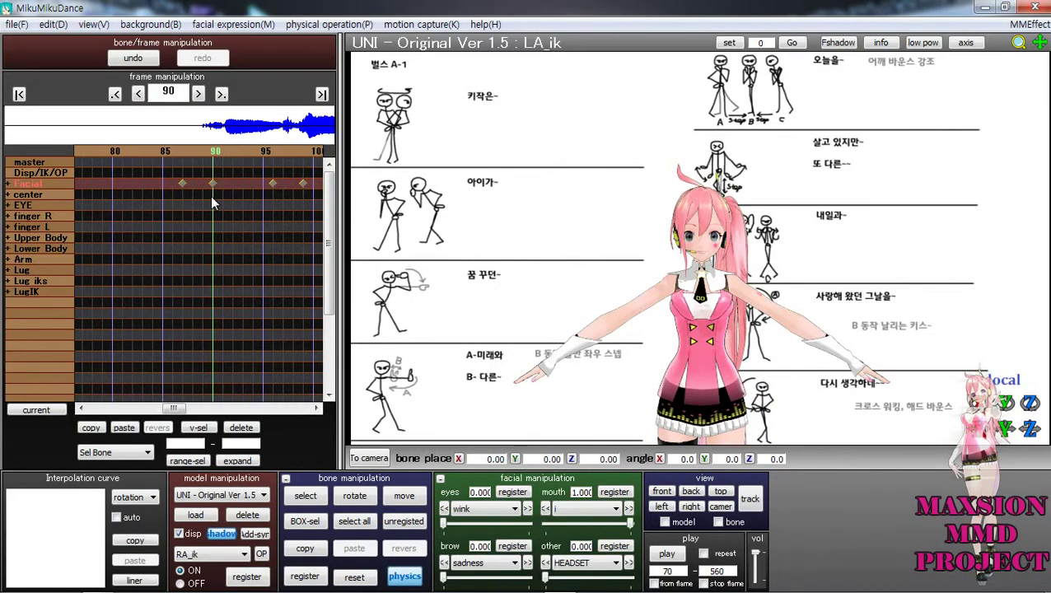
drag(183, 172, 172, 201)
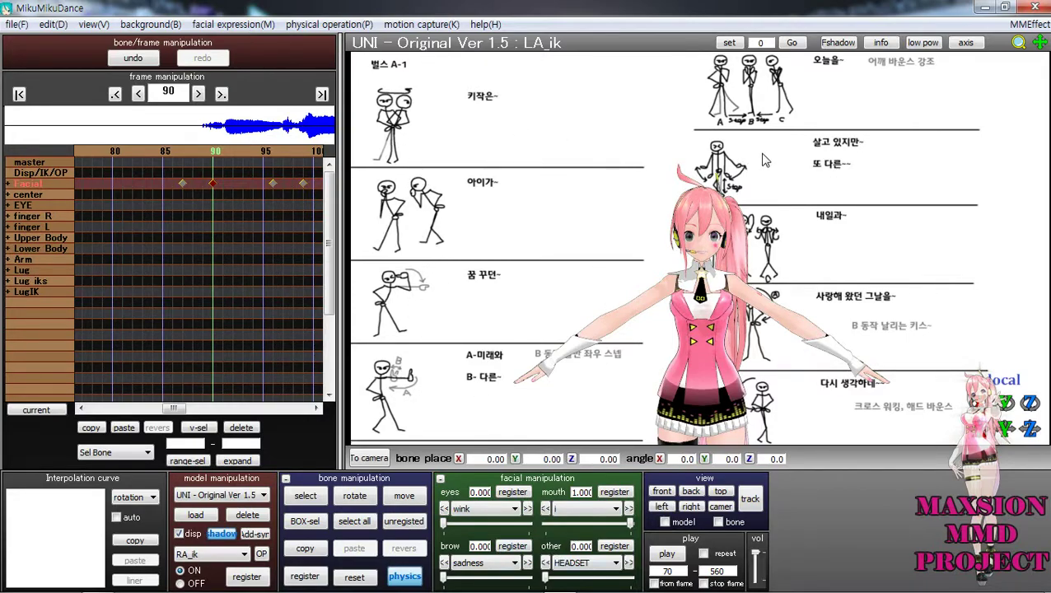
Zoom in on the model's face and try the serious brow morph at 0.140 with the wink eye morph at 0.340.
right_drag(744, 261, 659, 193)
scroll(659, 194, up, 5)
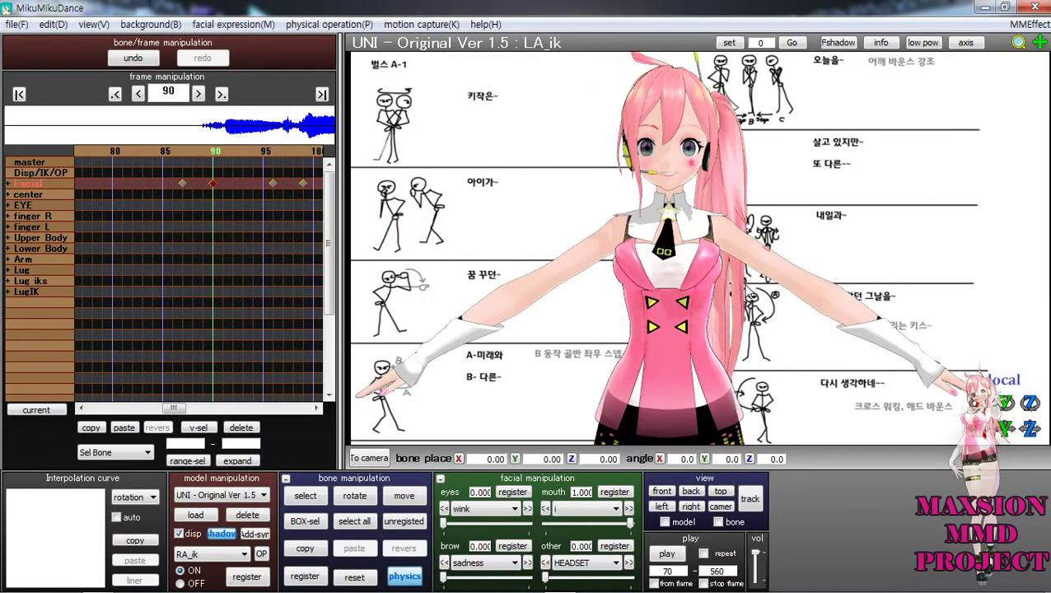
scroll(749, 280, up, 3)
middle_drag(719, 275, 723, 317)
scroll(700, 247, up, 3)
scroll(662, 223, down, 3)
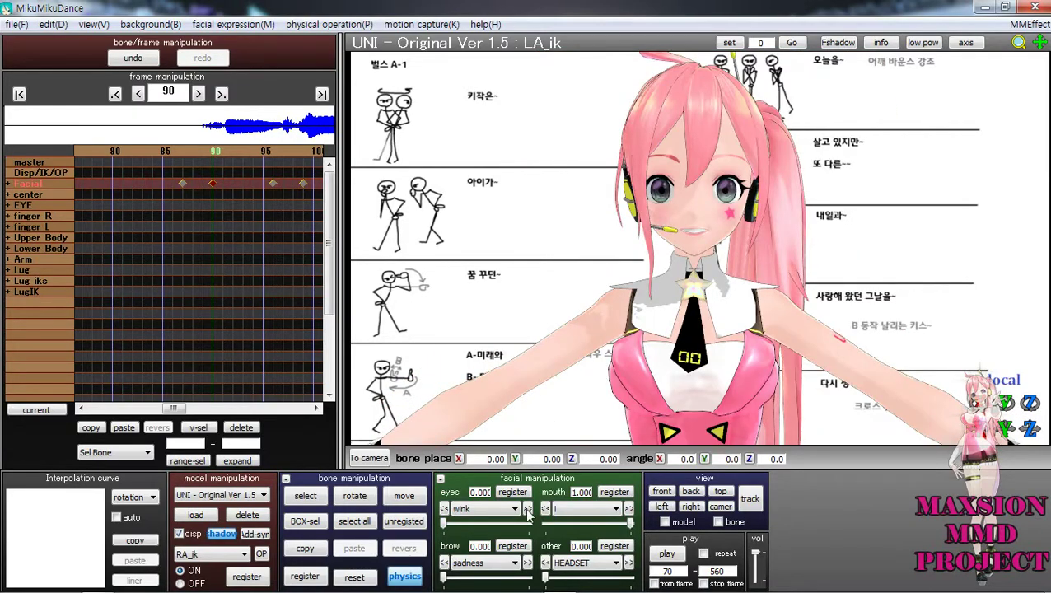
drag(445, 577, 334, 565)
click(444, 563)
mouse_move(446, 577)
mouse_down()
mouse_move(539, 579)
mouse_move(454, 579)
mouse_up()
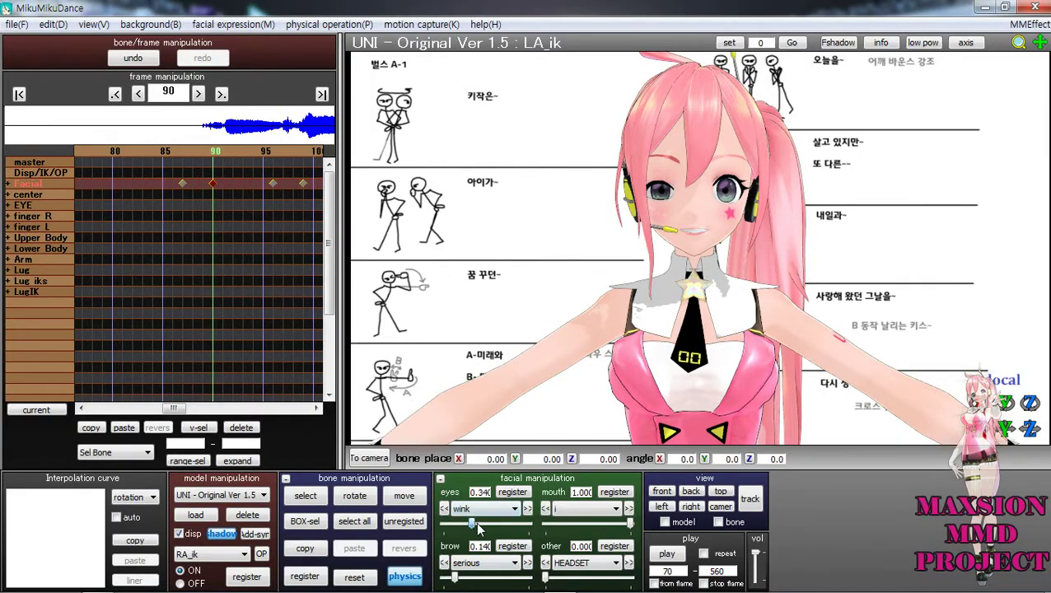
Try the blink eye morph at 0.340 and reset the serious brow morph to 0.
click(466, 511)
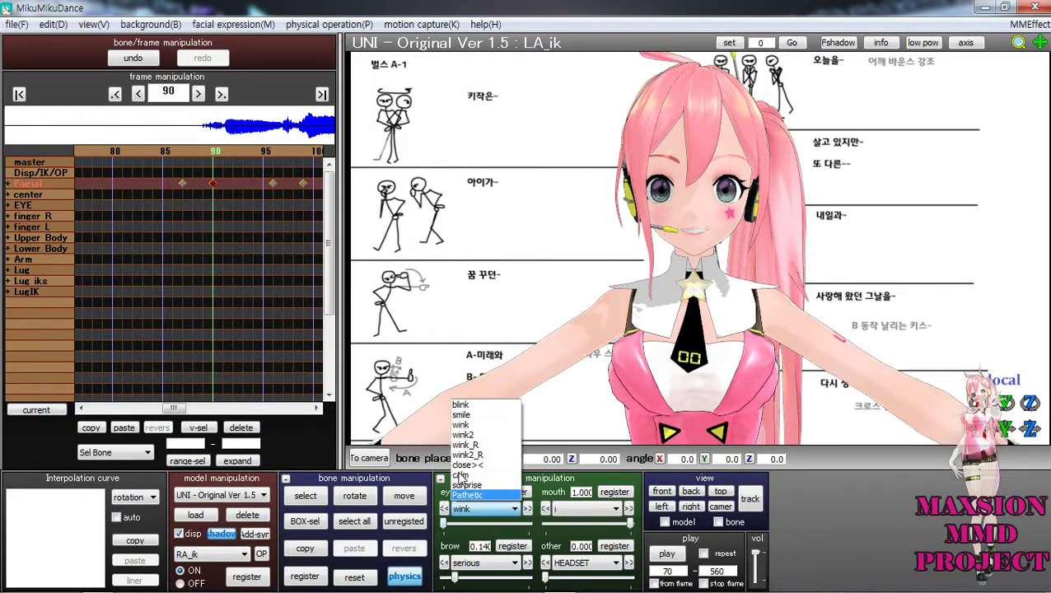
click(470, 404)
drag(446, 521, 386, 523)
drag(441, 578, 437, 579)
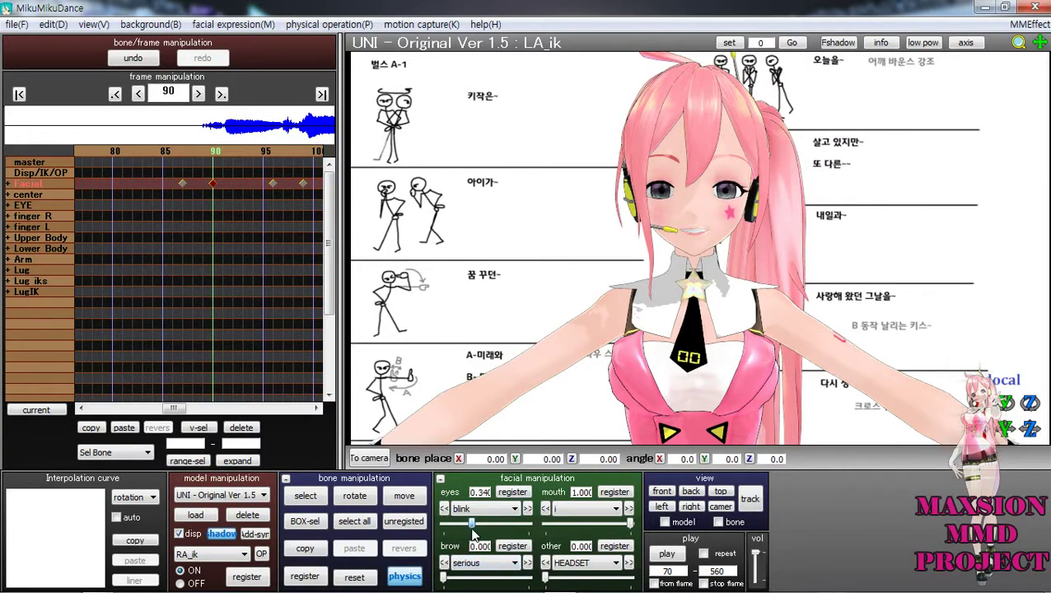
Look through the eye morphs, reset wink2 to 0 and return the eye selection to blink.
click(486, 508)
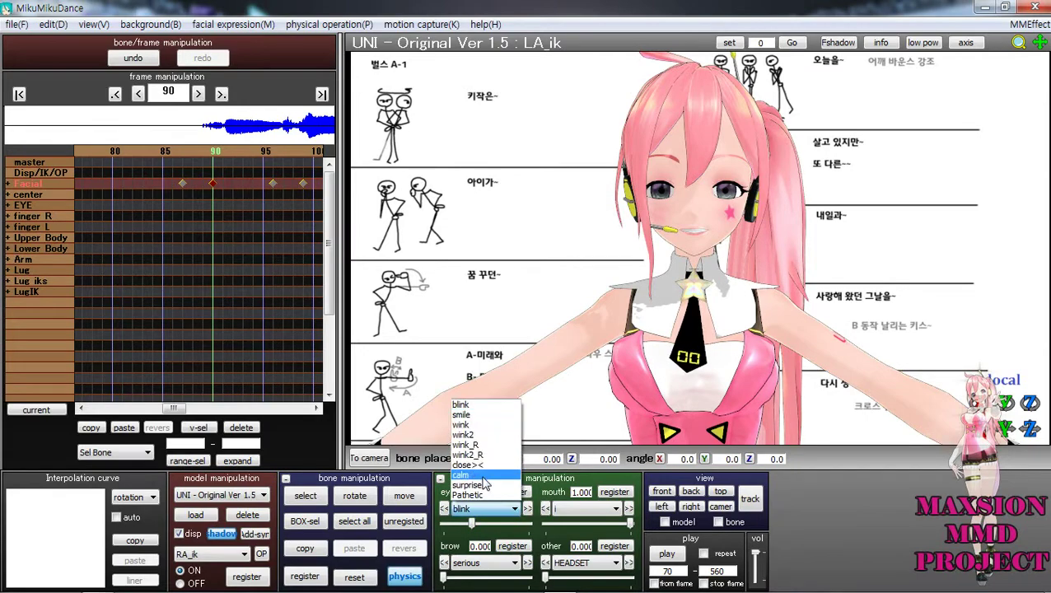
click(486, 435)
drag(472, 524, 366, 522)
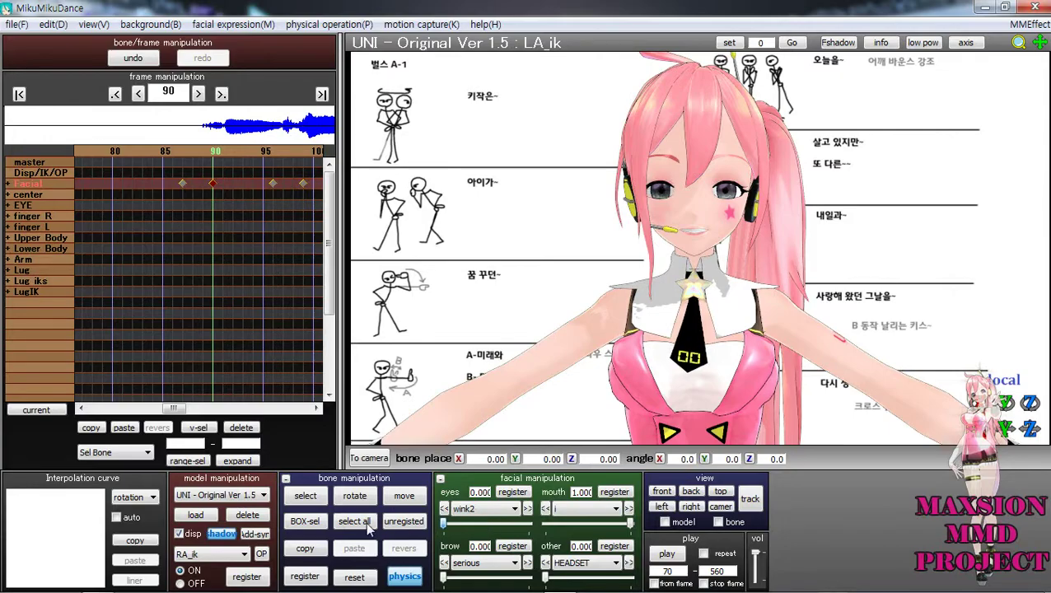
click(472, 510)
click(474, 406)
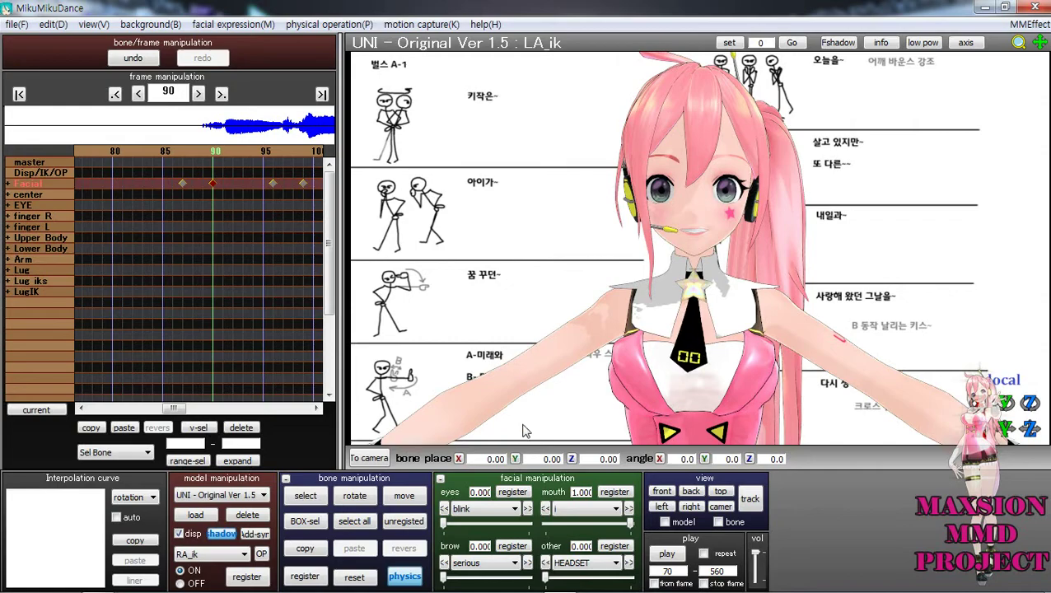
click(472, 510)
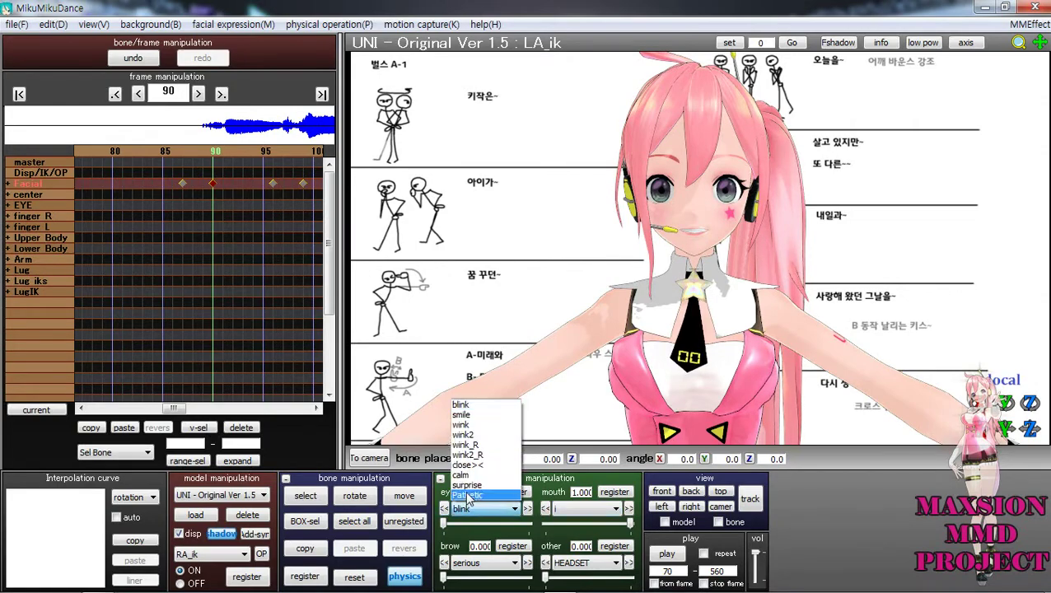
click(468, 539)
Try the sadness brow morph at 1.000 on the face and reset it to 0.
drag(443, 577, 548, 575)
click(528, 564)
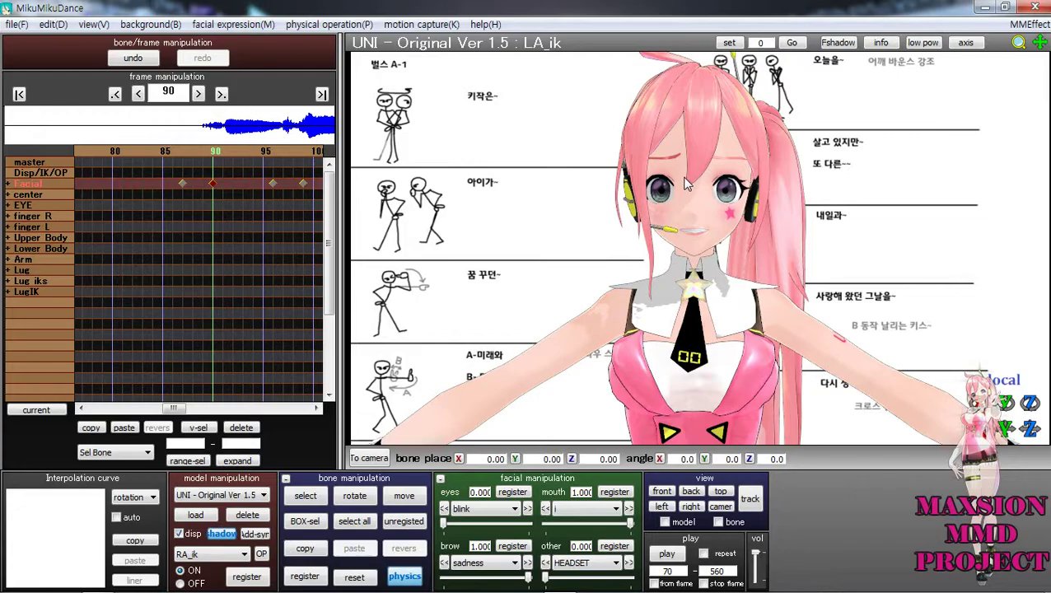
drag(528, 579, 488, 582)
click(486, 562)
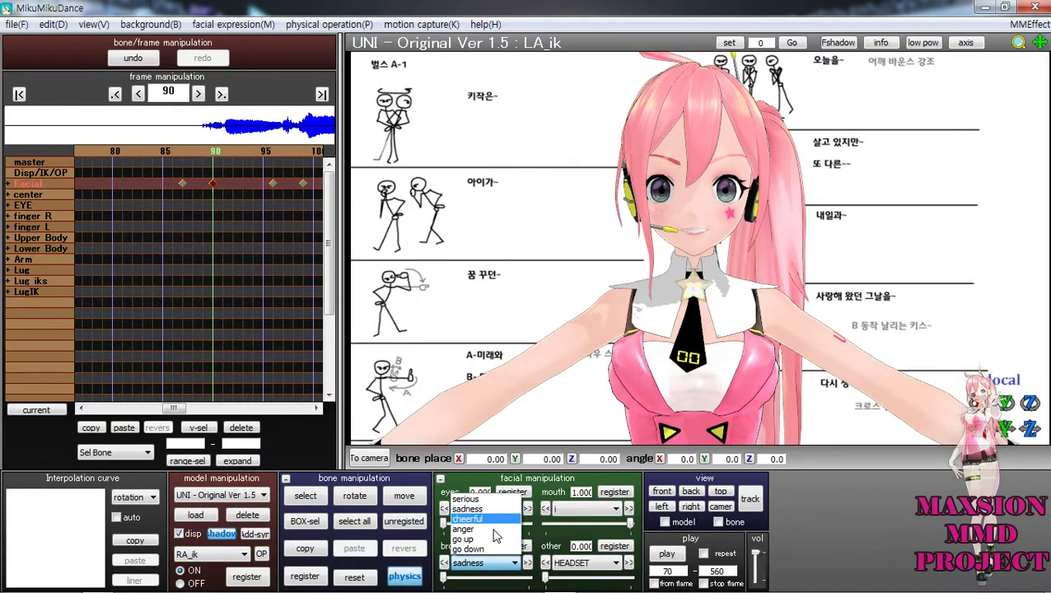
click(890, 551)
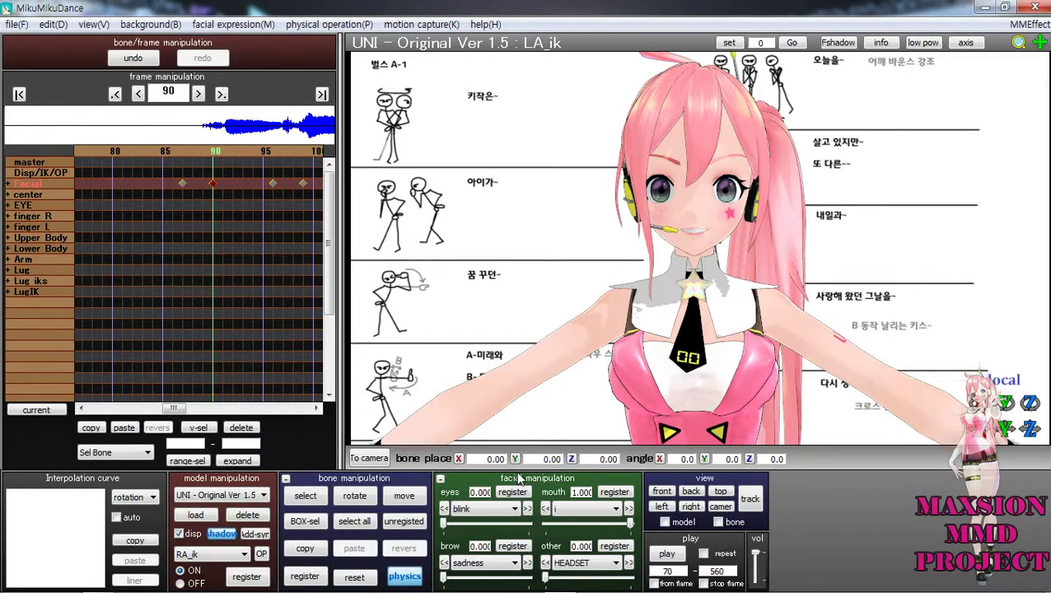
Go back to frame 87 and reframe the view to show the full model beside the choreography sketches.
key(Left)
key(Left)
key(Left)
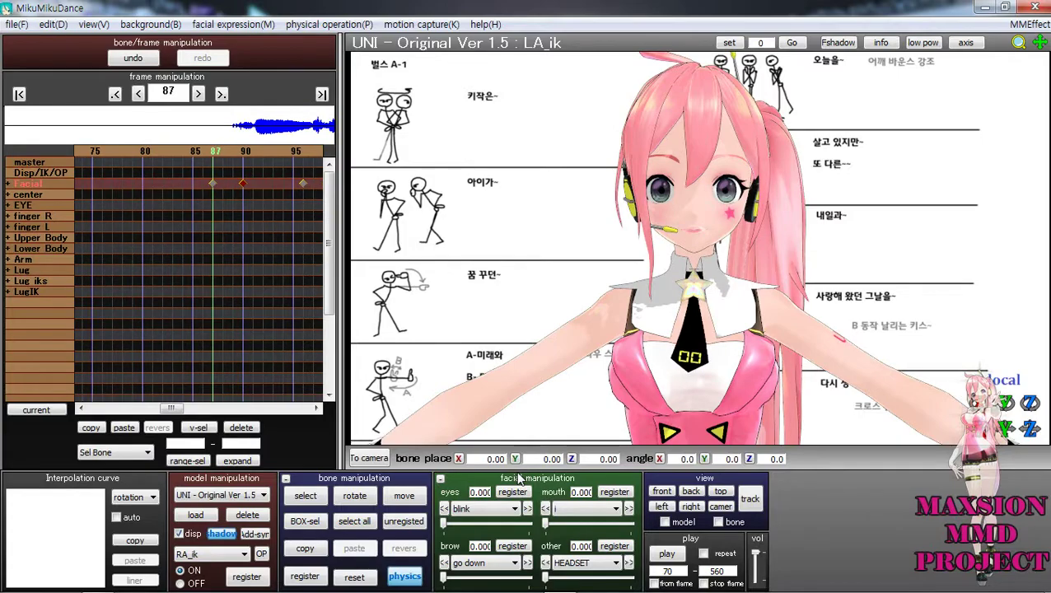
middle_drag(697, 253, 695, 266)
scroll(695, 266, up, 2)
scroll(695, 266, down, 2)
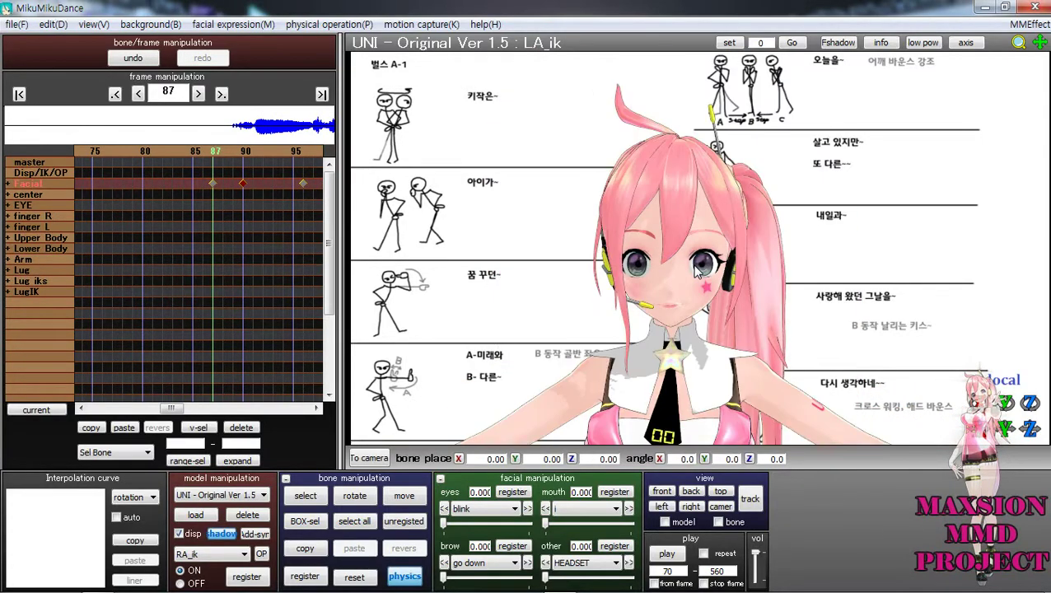
scroll(700, 247, down, 6)
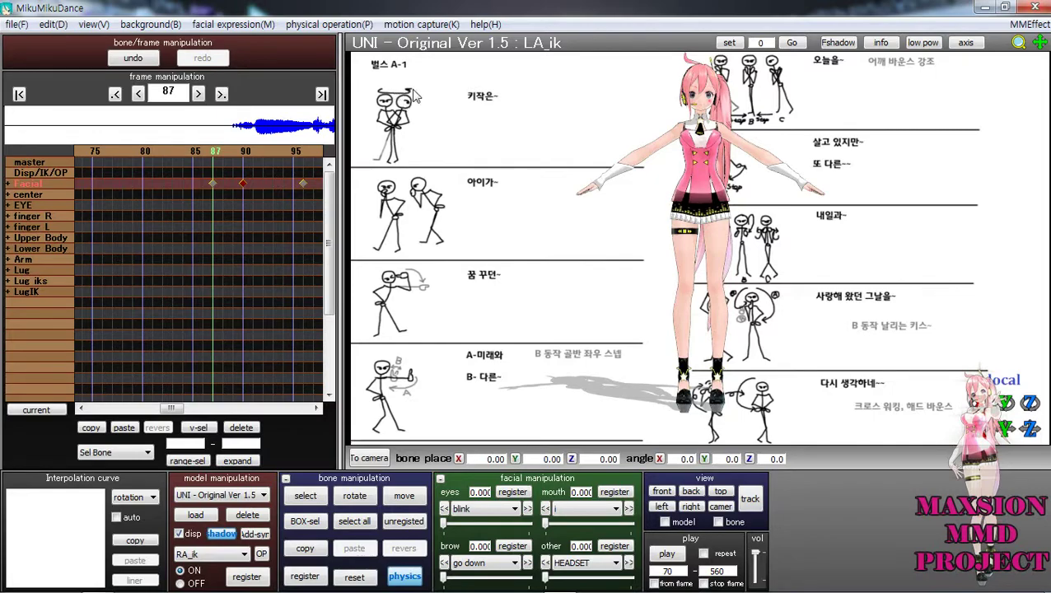
middle_drag(700, 249, 586, 271)
scroll(583, 268, down, 3)
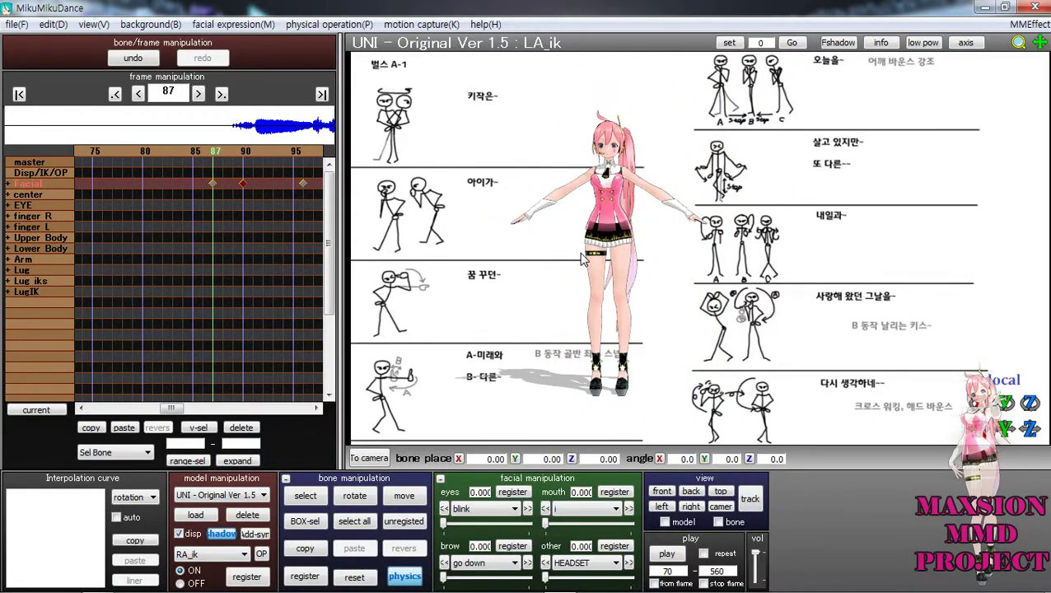
scroll(581, 253, down, 2)
right_drag(592, 245, 658, 205)
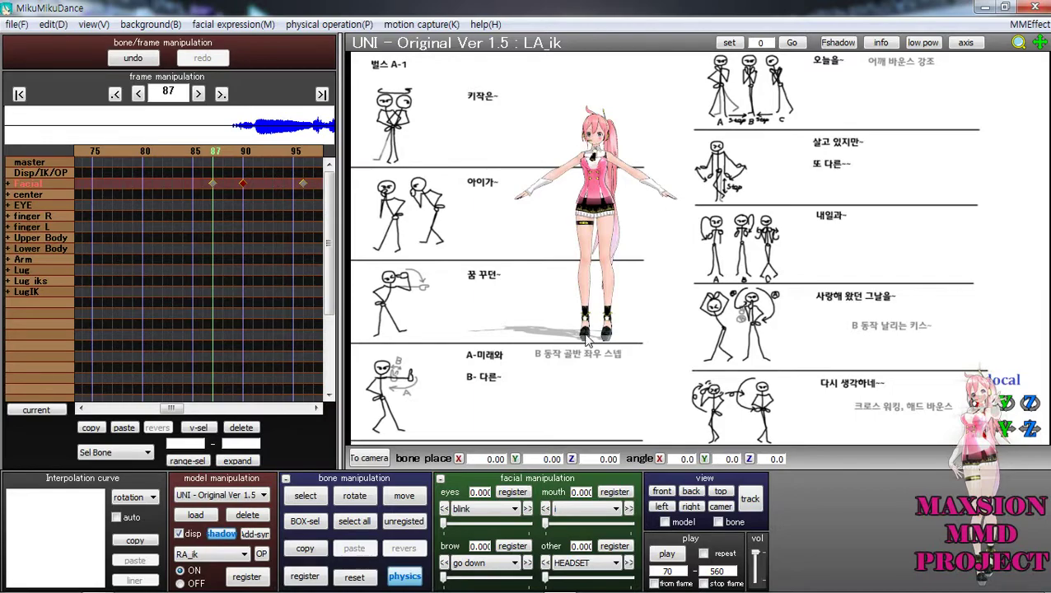
right_drag(689, 233, 680, 252)
scroll(634, 234, down, 1)
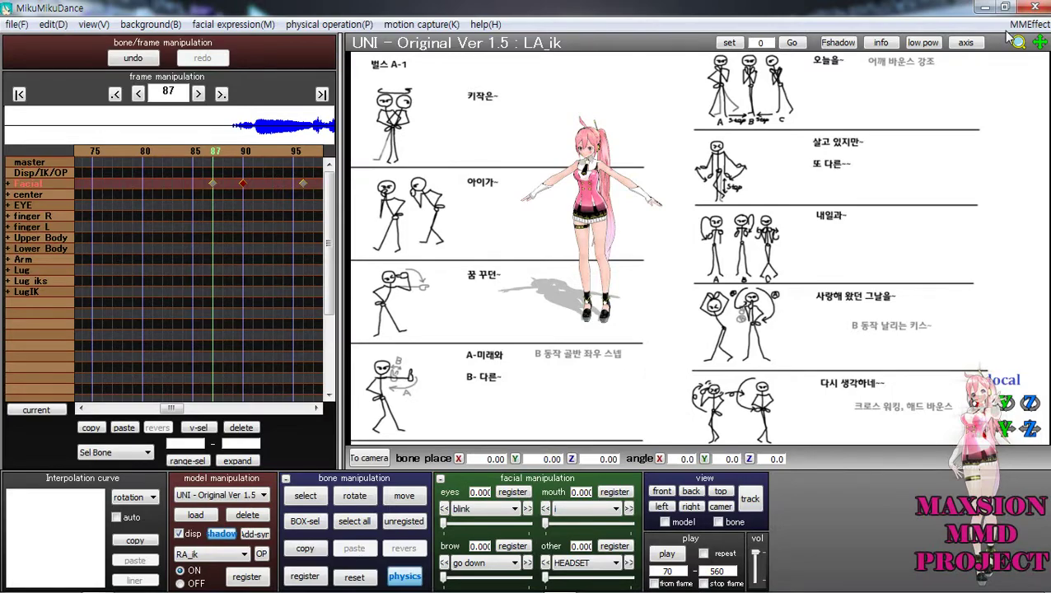
click(1030, 24)
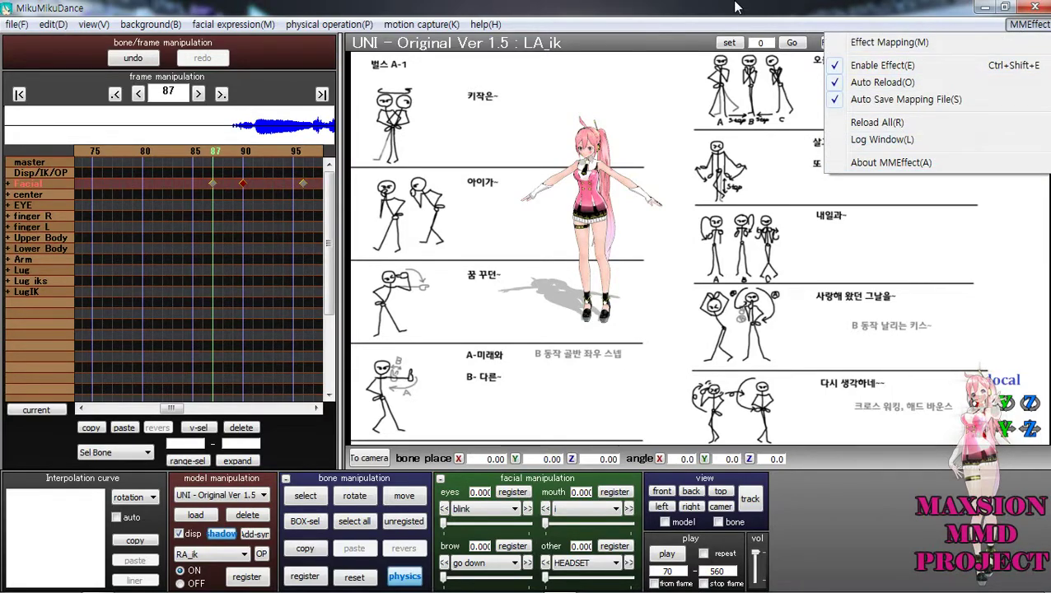
click(723, 48)
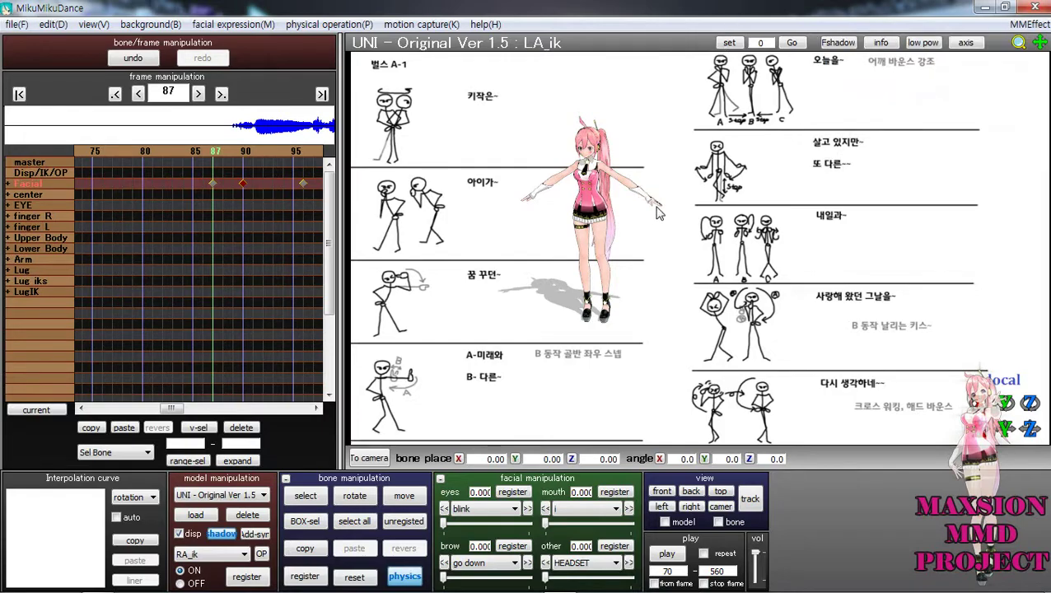
click(1030, 24)
click(717, 17)
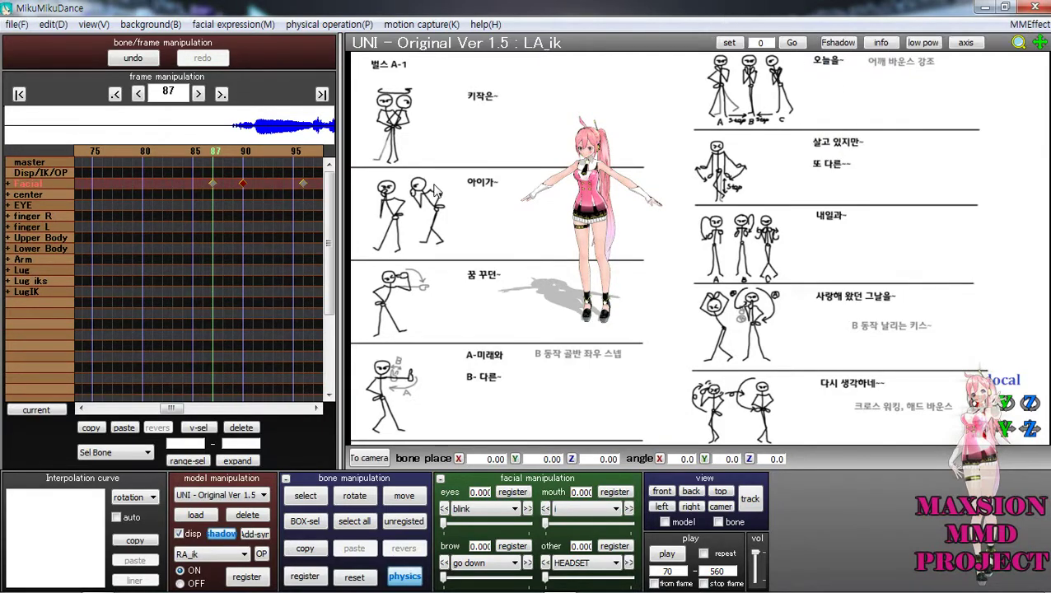